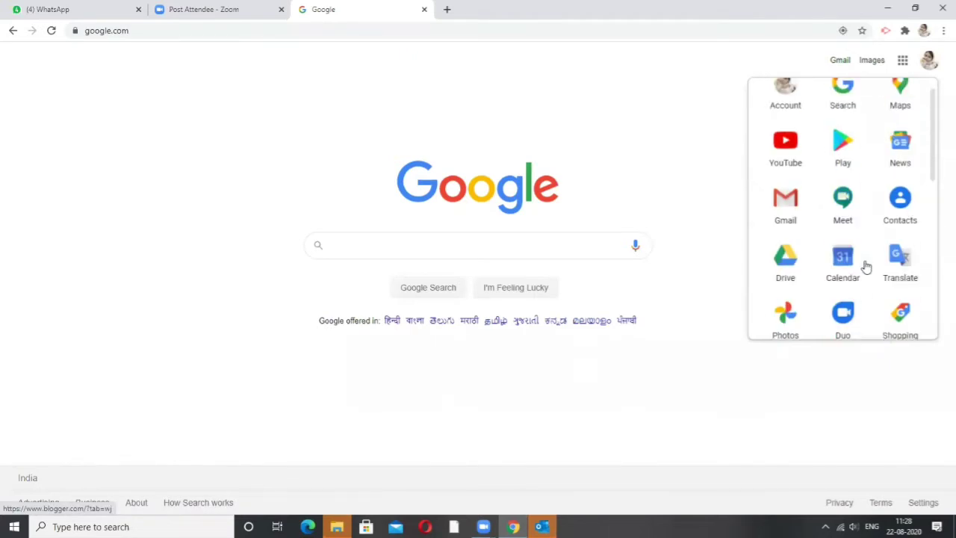
Step: Look through the full list of Google apps for the available tools
{"action": "scroll", "coordinate": [866, 267], "scroll_direction": "down", "scroll_amount": 6}
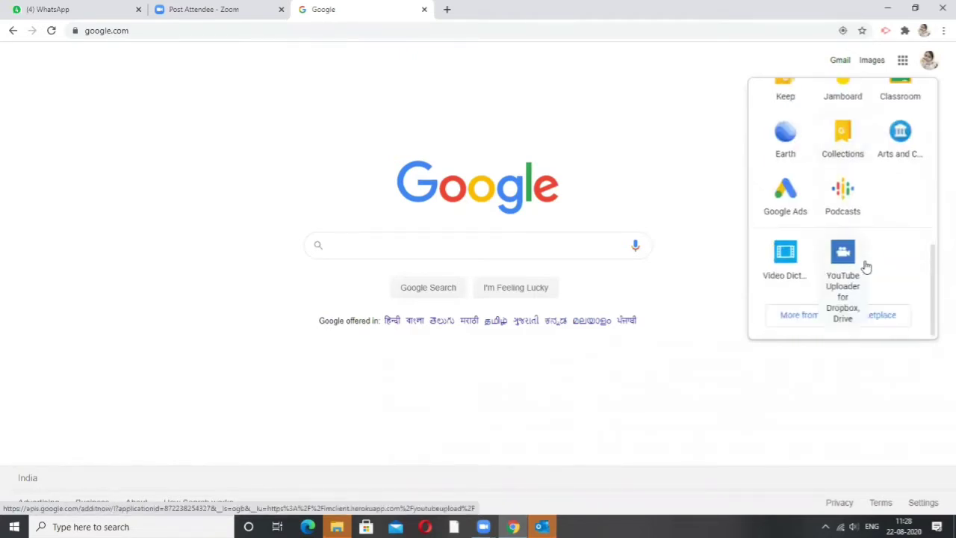
{"action": "scroll", "coordinate": [849, 175], "scroll_direction": "up", "scroll_amount": 3}
{"action": "scroll", "coordinate": [849, 179], "scroll_direction": "up", "scroll_amount": 3}
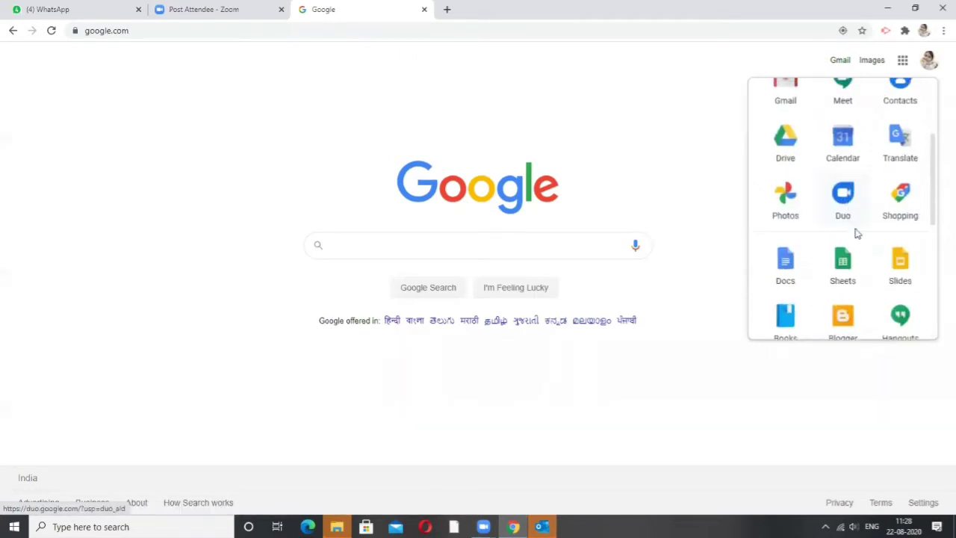
{"action": "scroll", "coordinate": [849, 256], "scroll_direction": "down", "scroll_amount": 2}
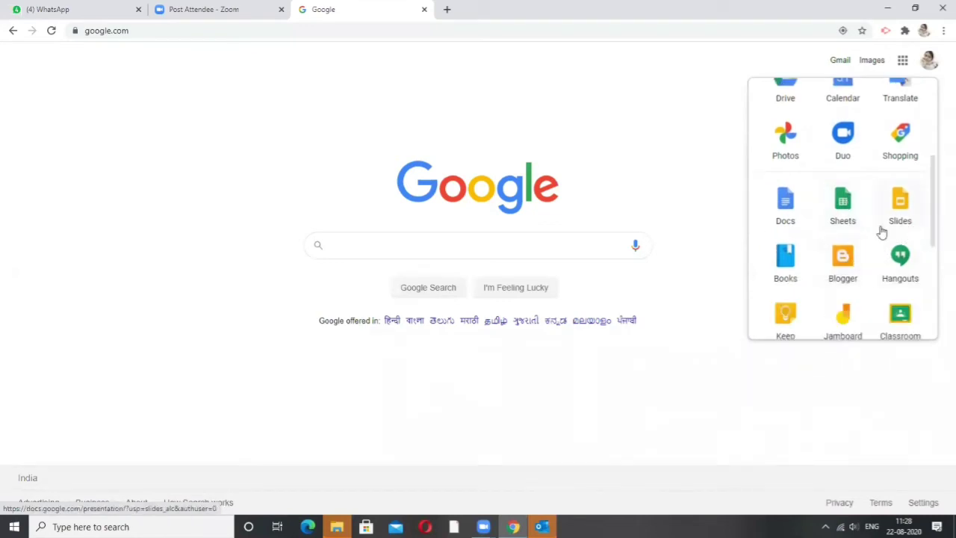
{"action": "scroll", "coordinate": [879, 232], "scroll_direction": "up", "scroll_amount": 3}
{"action": "scroll", "coordinate": [874, 233], "scroll_direction": "up", "scroll_amount": 1}
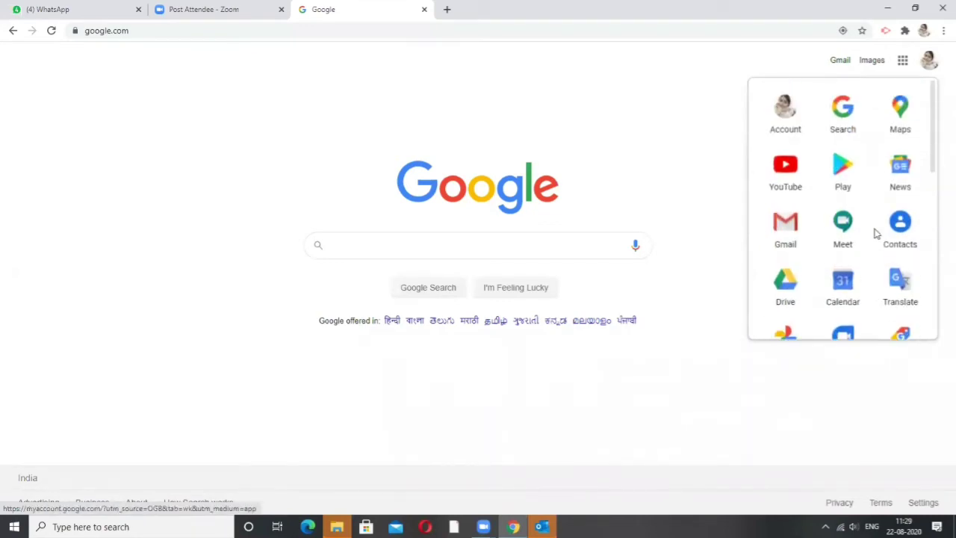
{"action": "scroll", "coordinate": [877, 271], "scroll_direction": "down", "scroll_amount": 2}
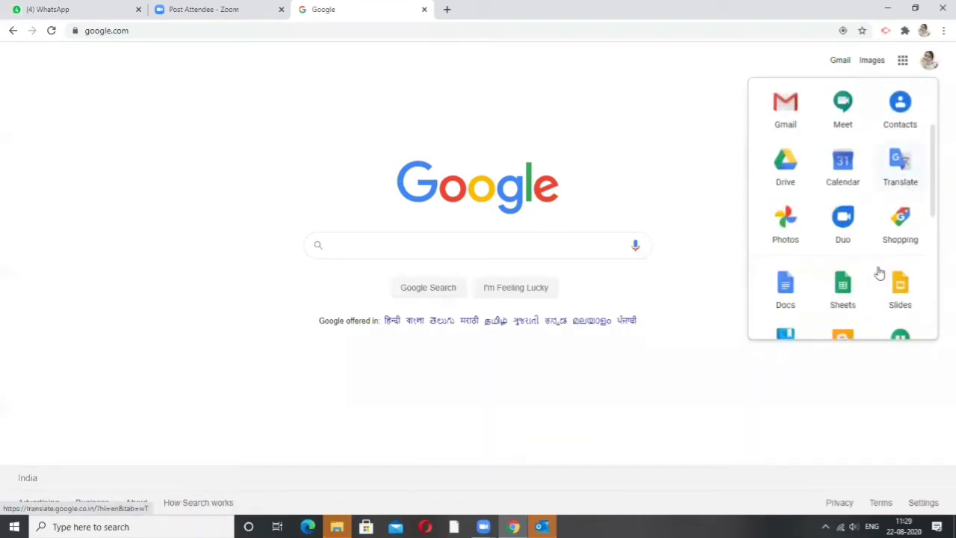
{"action": "scroll", "coordinate": [879, 273], "scroll_direction": "down", "scroll_amount": 1}
{"action": "scroll", "coordinate": [879, 272], "scroll_direction": "down", "scroll_amount": 2}
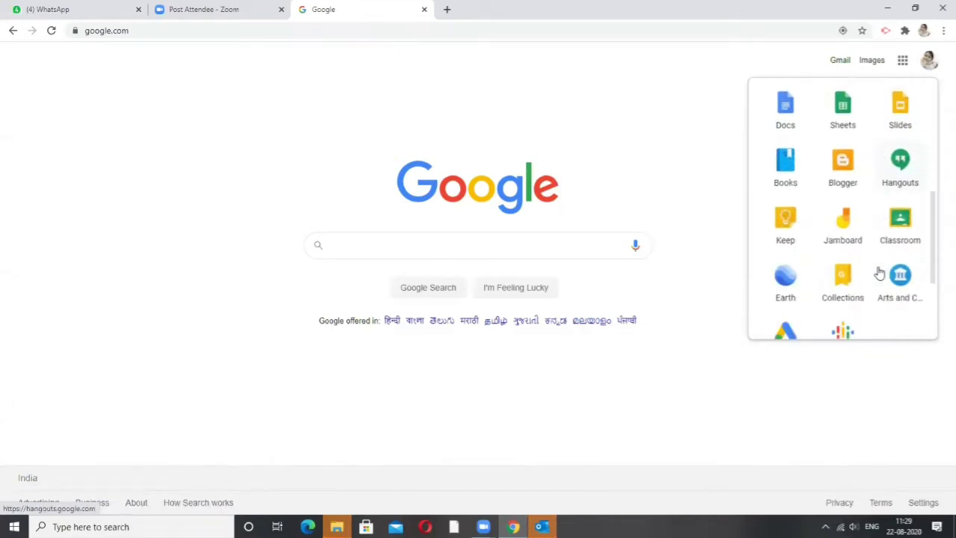
{"action": "scroll", "coordinate": [879, 273], "scroll_direction": "down", "scroll_amount": 2}
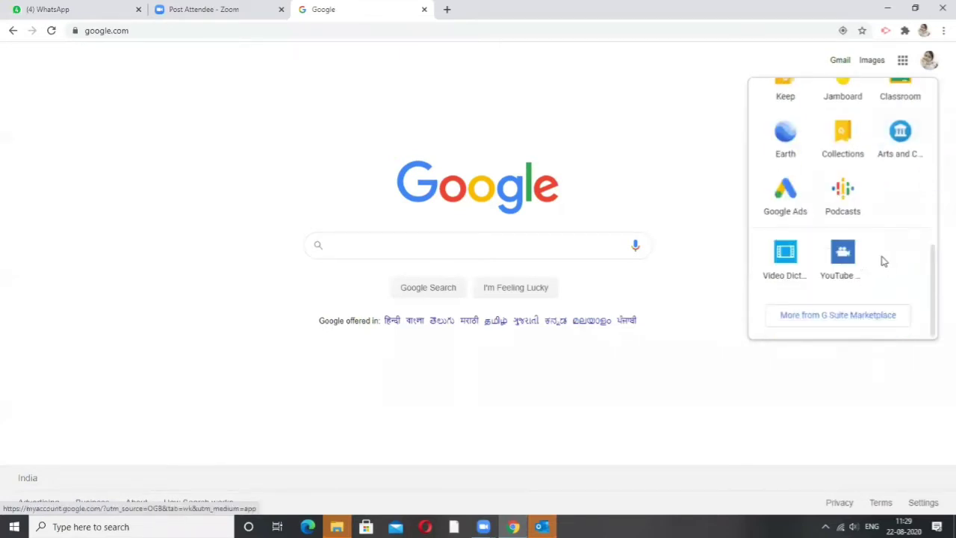
{"action": "scroll", "coordinate": [880, 211], "scroll_direction": "up", "scroll_amount": 2}
{"action": "scroll", "coordinate": [882, 211], "scroll_direction": "up", "scroll_amount": 1}
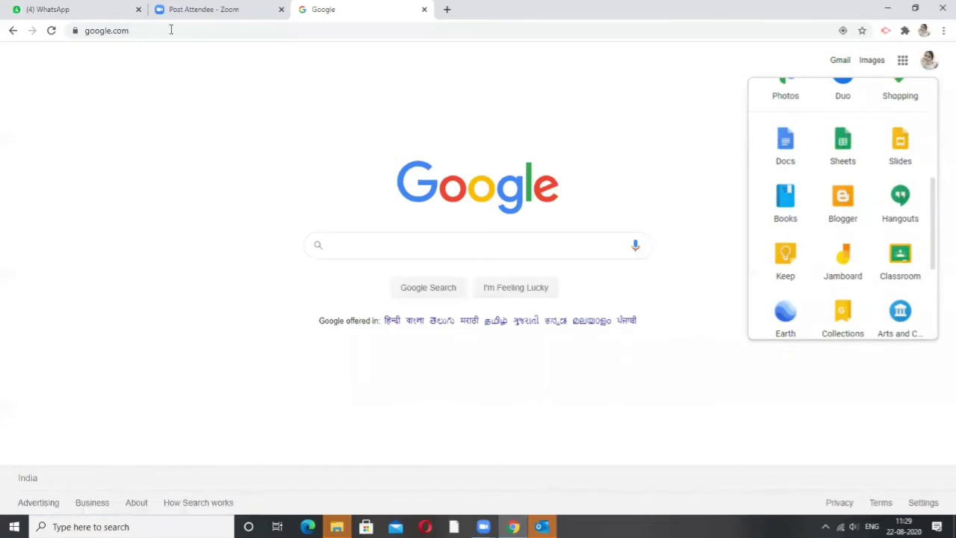
Step: Search the web for "google forms", open the Google Forms result and go to the personal version of Google Forms
{"action": "left_click", "coordinate": [171, 30]}
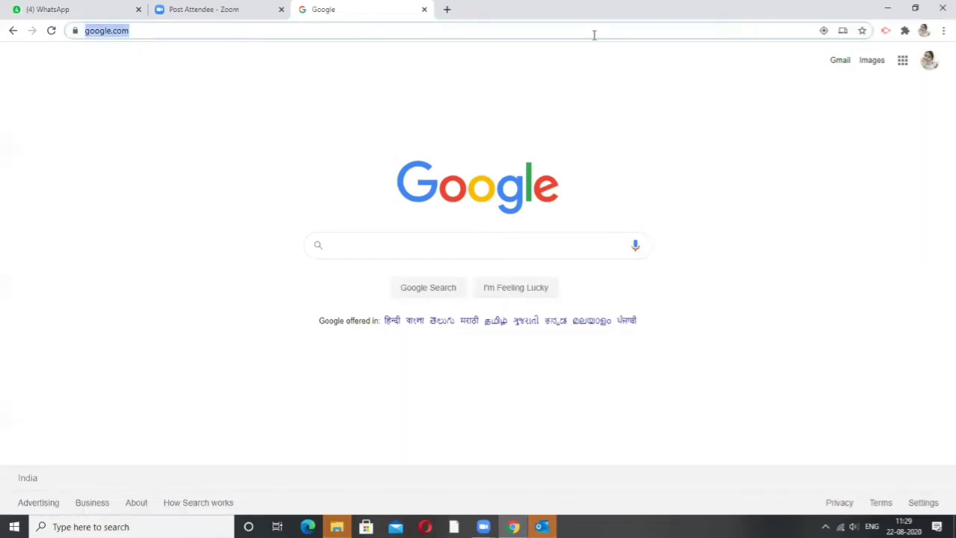
{"action": "type", "text": "goog"}
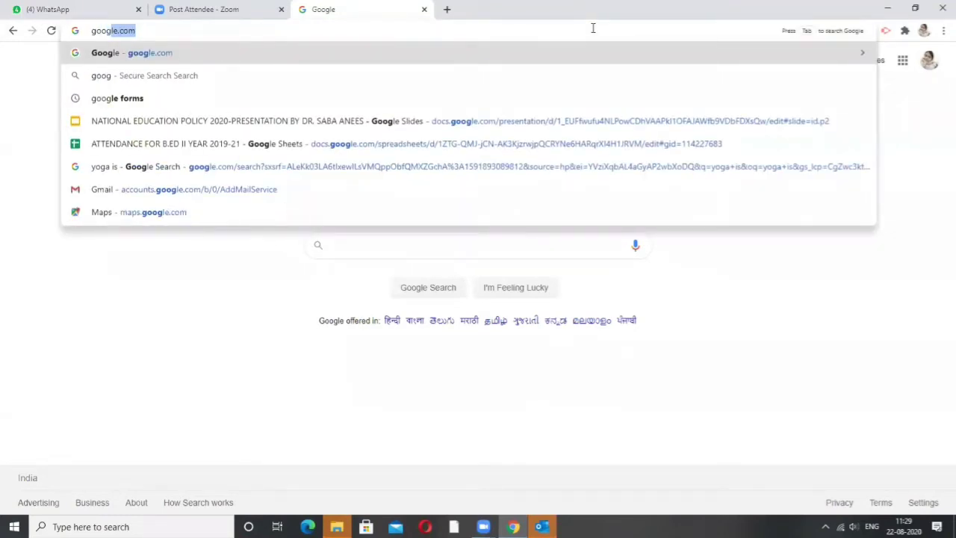
{"action": "left_click", "coordinate": [115, 99]}
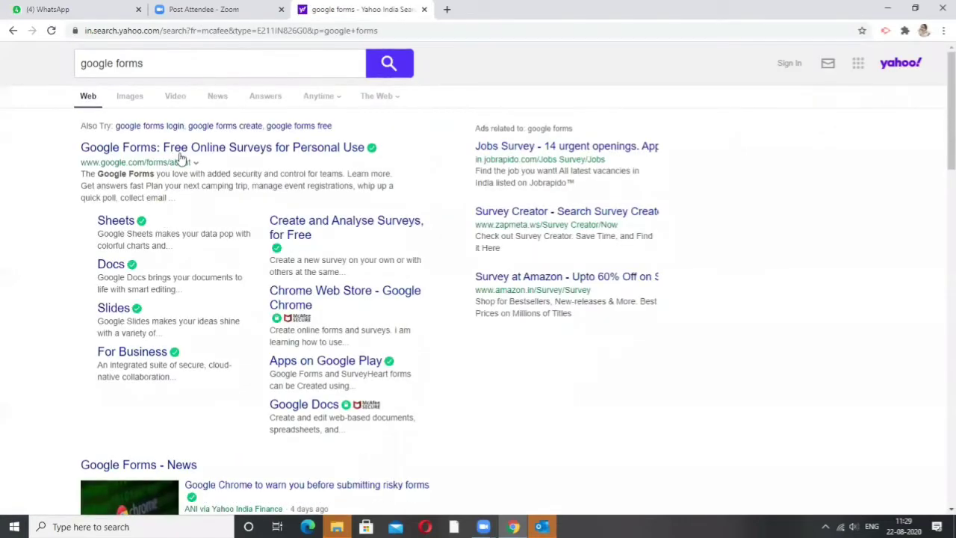
{"action": "left_click", "coordinate": [292, 155]}
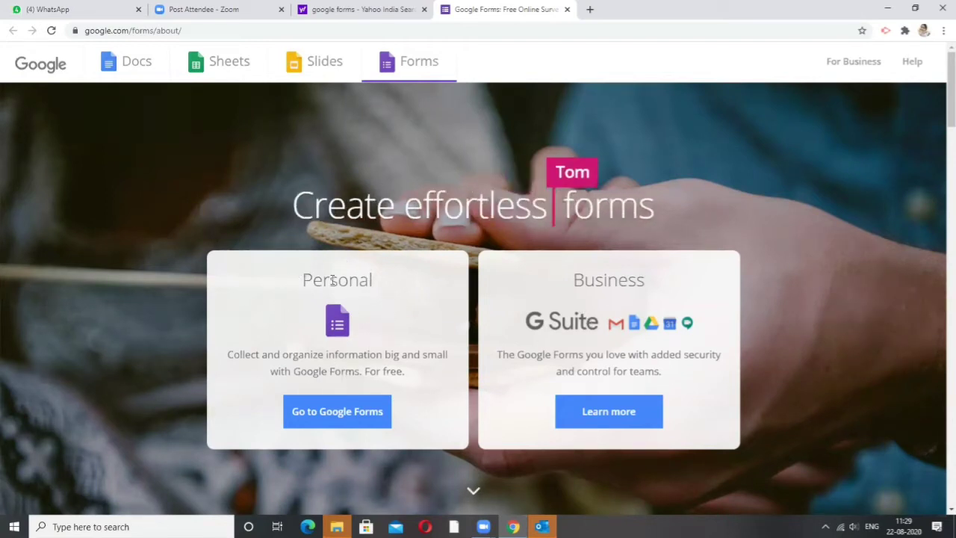
{"action": "left_click", "coordinate": [328, 418]}
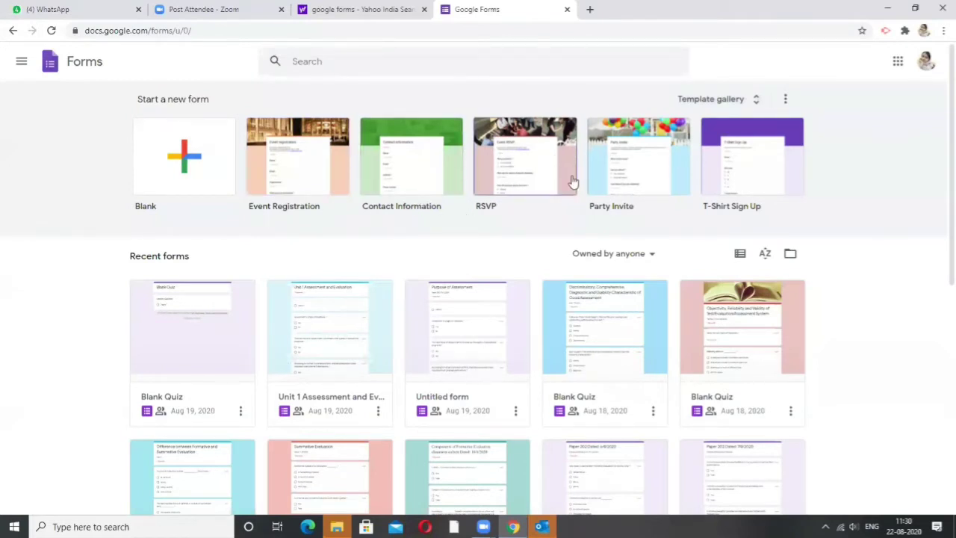
Step: Examine the form templates in the template gallery, including the Education section, and return to the Forms home page
{"action": "left_click", "coordinate": [717, 98]}
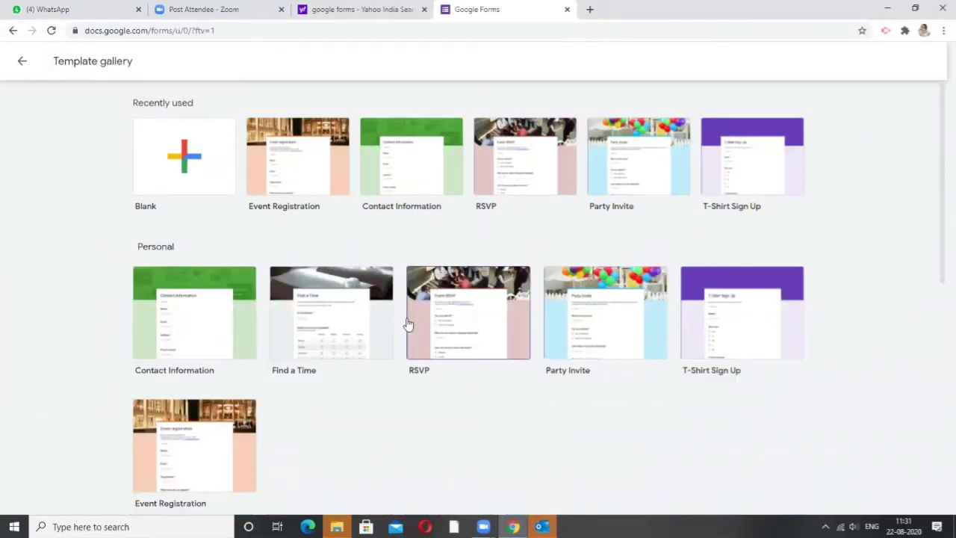
{"action": "scroll", "coordinate": [360, 448], "scroll_direction": "down", "scroll_amount": 3}
{"action": "scroll", "coordinate": [372, 448], "scroll_direction": "down", "scroll_amount": 3}
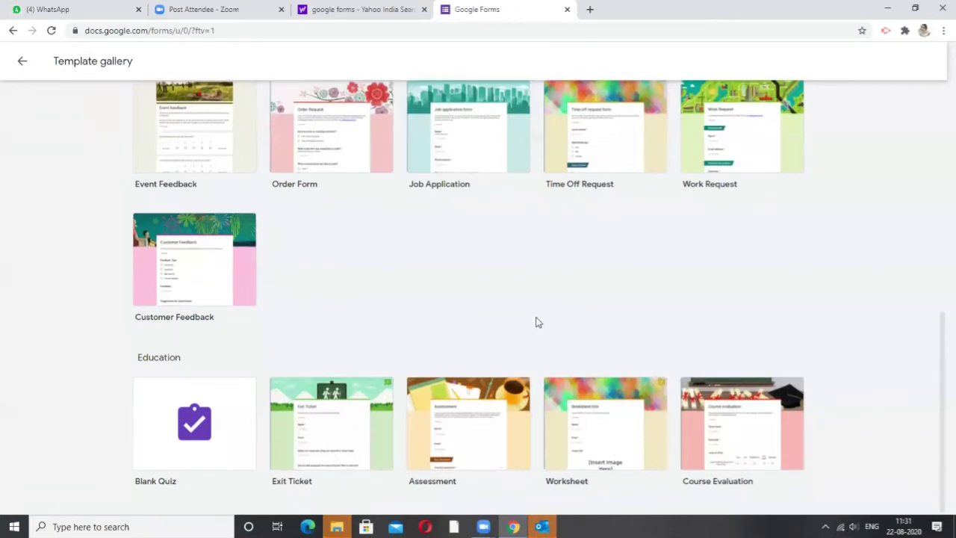
{"action": "scroll", "coordinate": [531, 365], "scroll_direction": "up", "scroll_amount": 8}
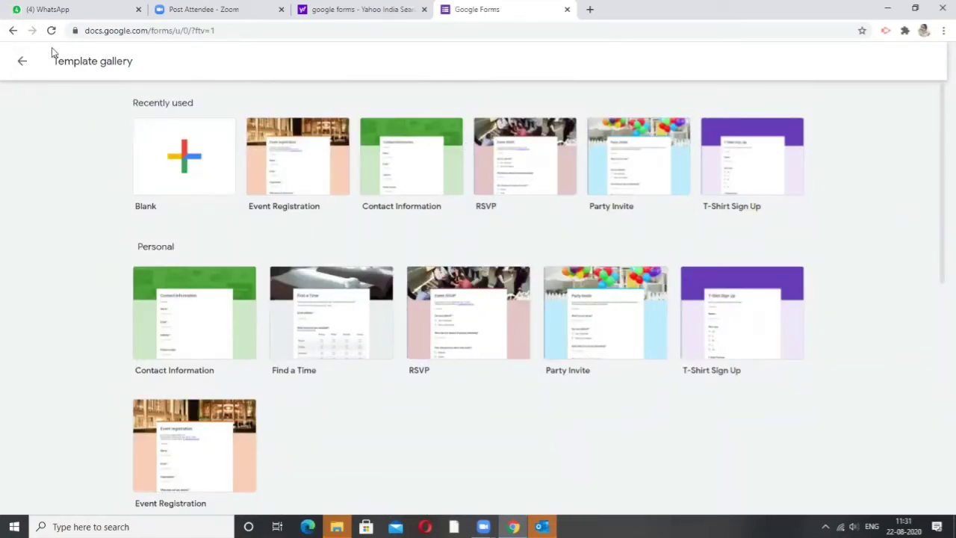
{"action": "left_click", "coordinate": [24, 63]}
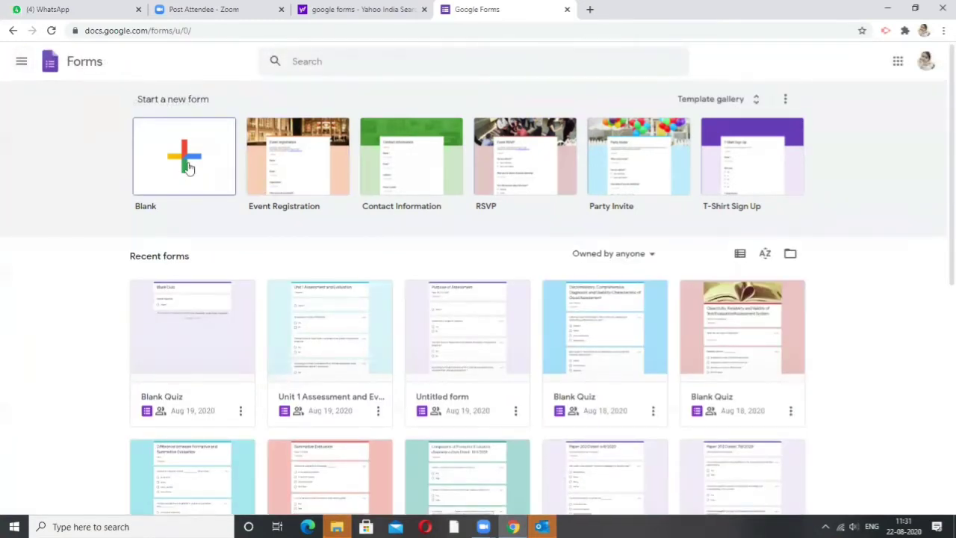
Step: Create a blank form and name it "Daily Assignment"
{"action": "left_click", "coordinate": [189, 168]}
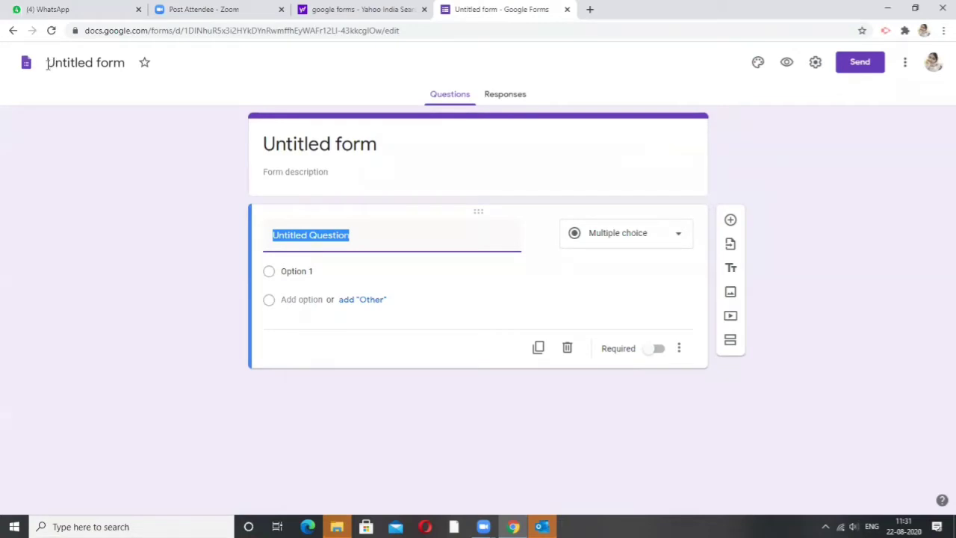
{"action": "left_click", "coordinate": [126, 62]}
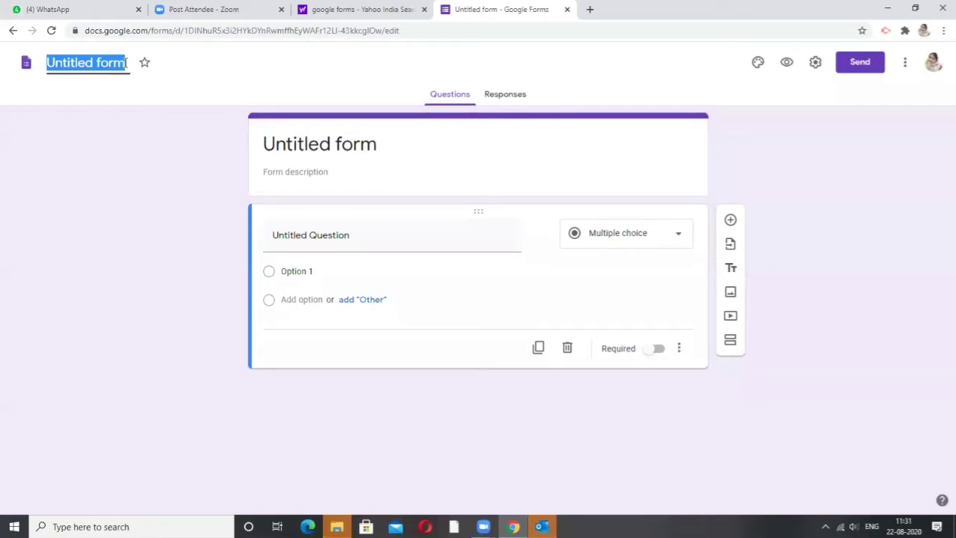
{"action": "type", "text": "Da"}
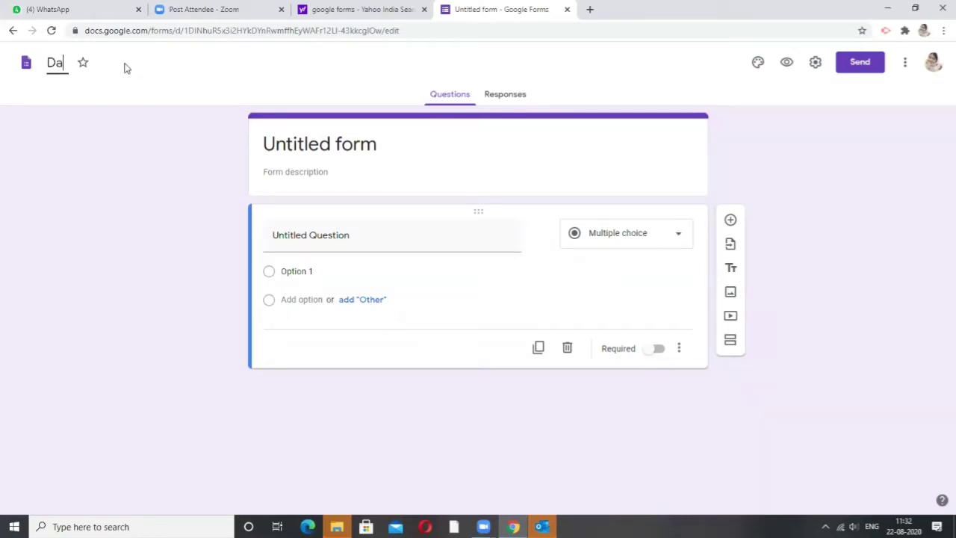
{"action": "type", "text": "ily Assignment"}
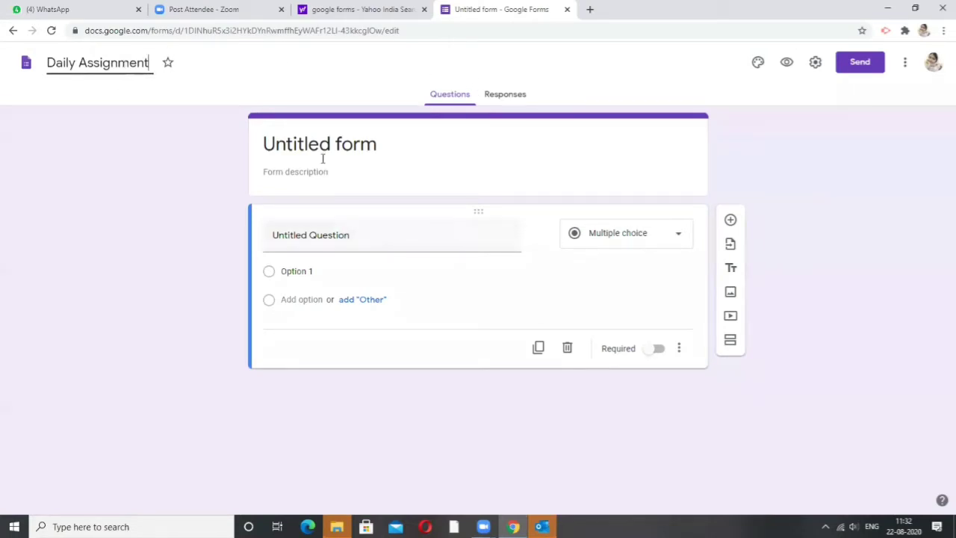
{"action": "left_click", "coordinate": [205, 87]}
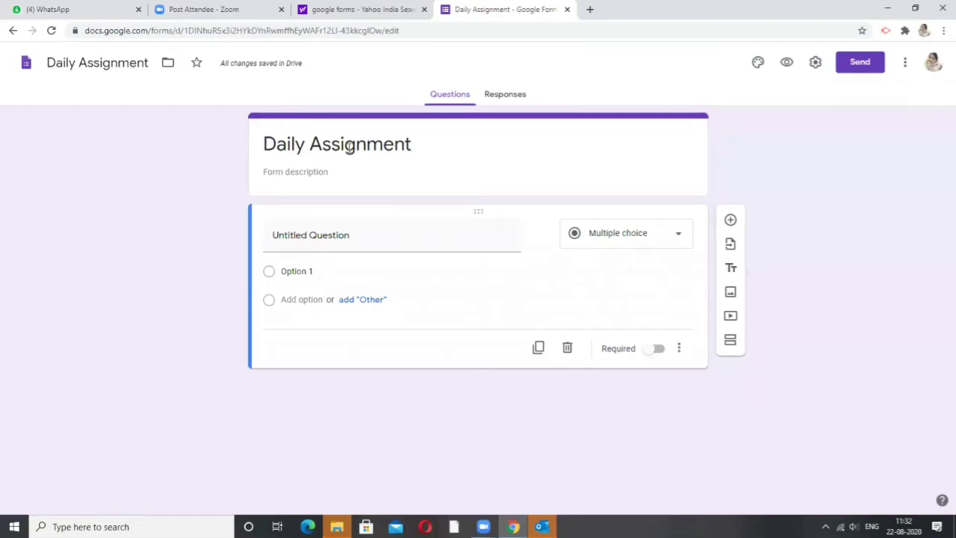
Step: Extend the title in the form header to "Daily Assignment of Paper 202"
{"action": "triple_click", "coordinate": [420, 146]}
{"action": "left_click", "coordinate": [419, 146]}
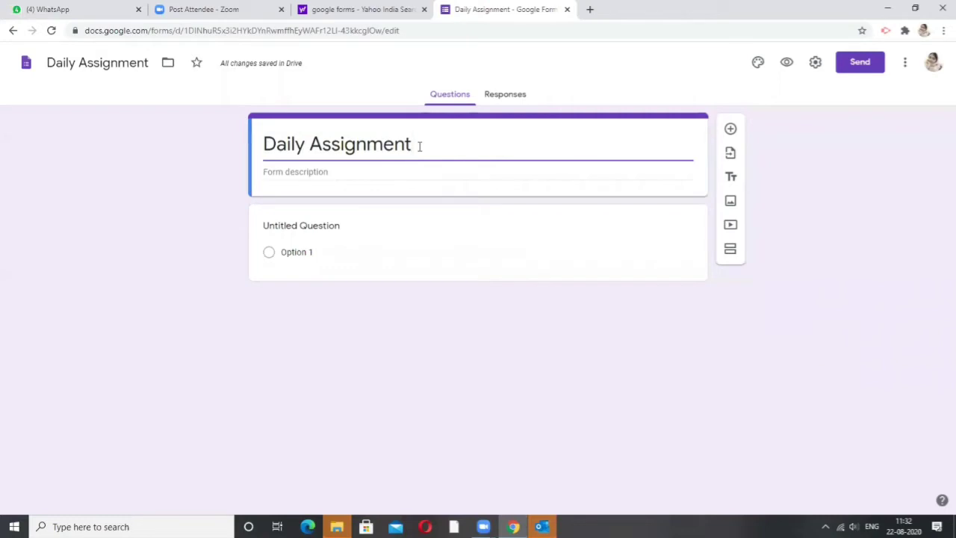
{"action": "type", "text": "of"}
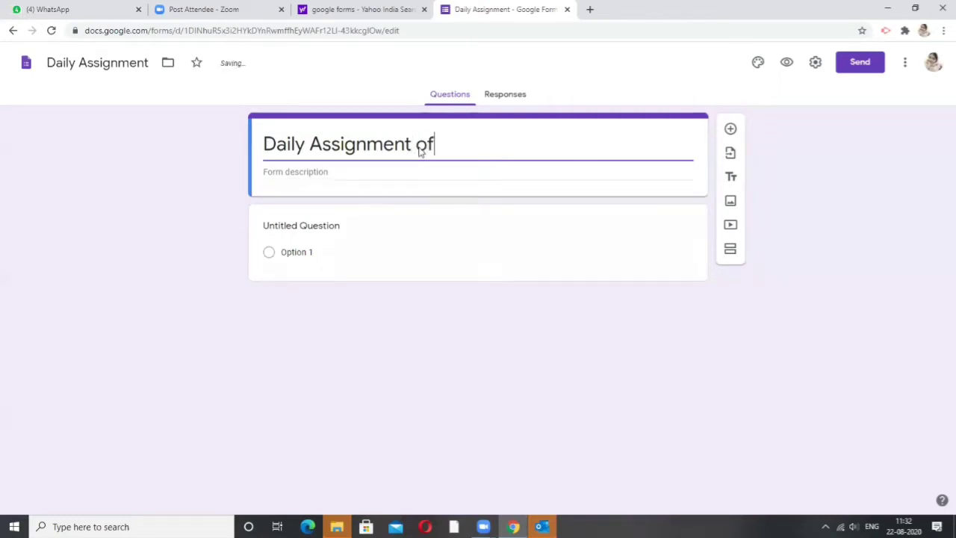
{"action": "type", "text": " Pape"}
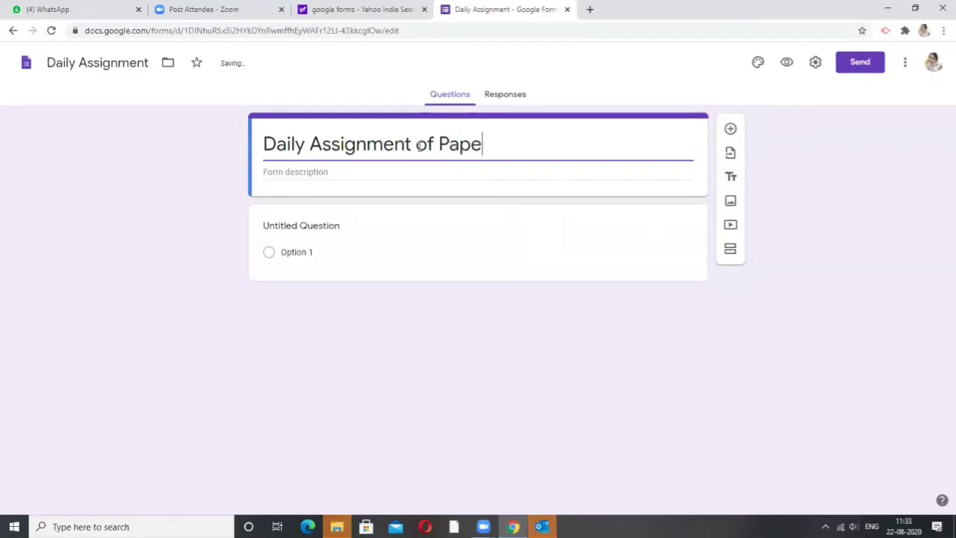
{"action": "type", "text": "r 202"}
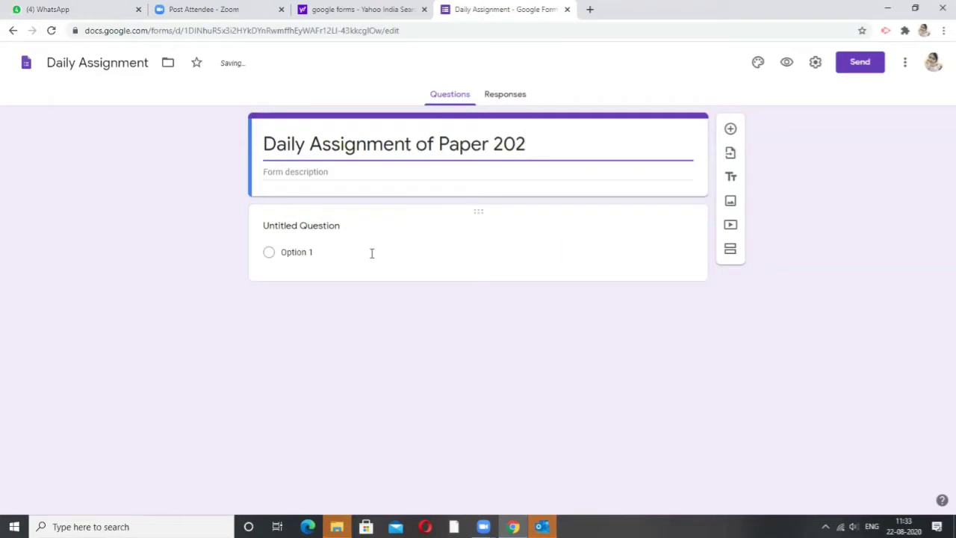
{"action": "left_click", "coordinate": [356, 322]}
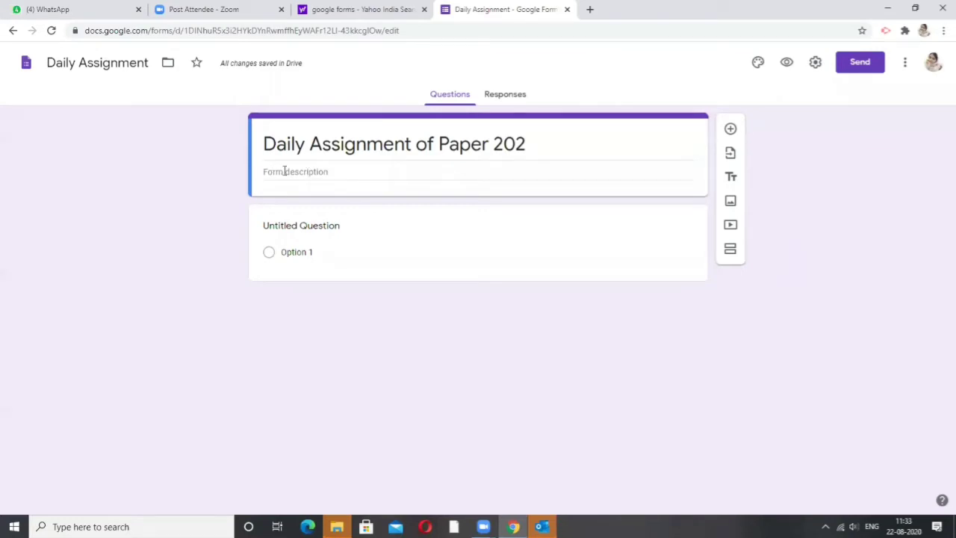
Step: Enter "Unit 1" as the form description
{"action": "left_click", "coordinate": [337, 174]}
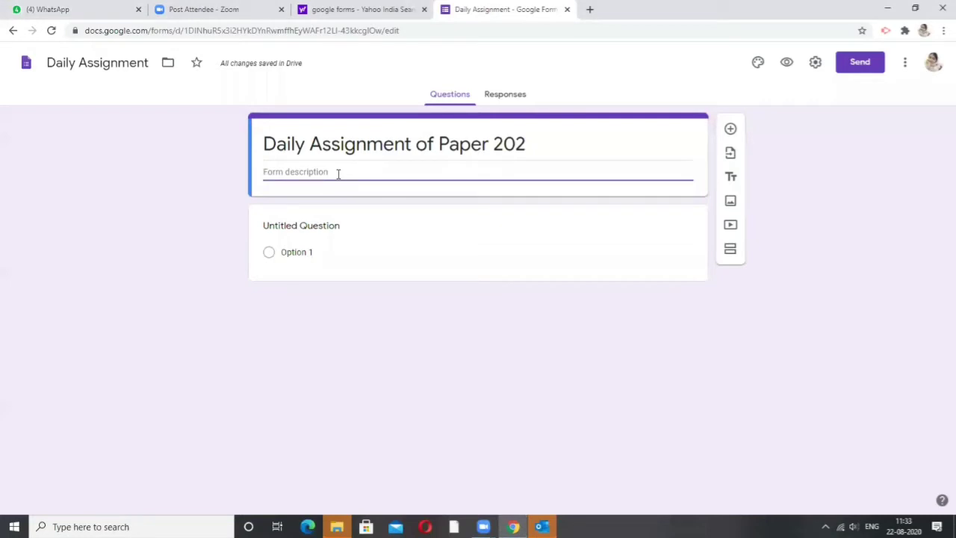
{"action": "type", "text": "Unit 1"}
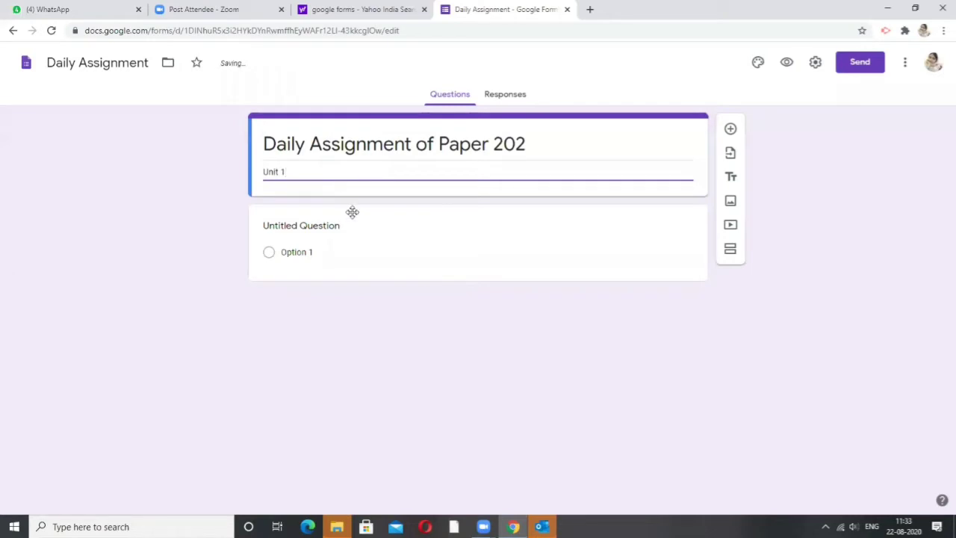
{"action": "left_click", "coordinate": [345, 299]}
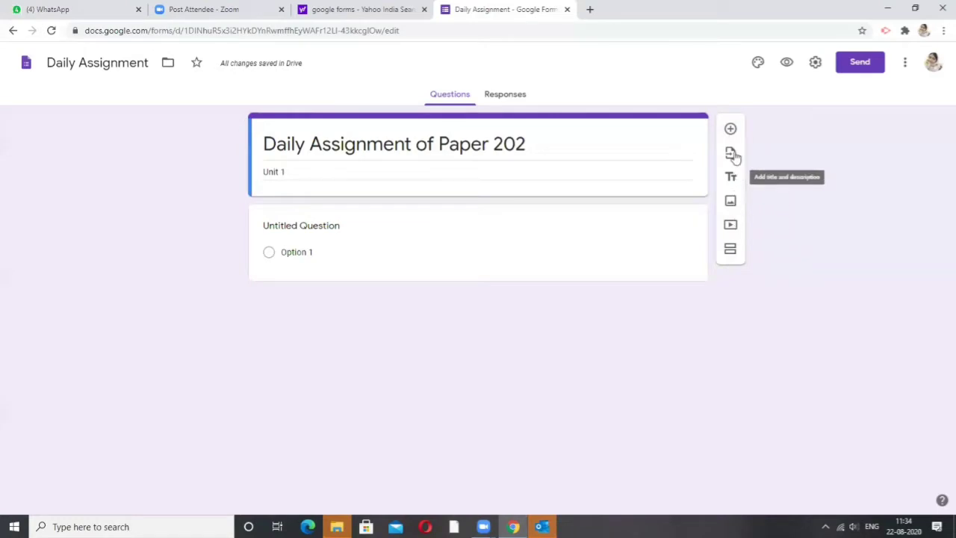
Step: Set the answer type of the untitled first question to Short answer
{"action": "left_click", "coordinate": [337, 226]}
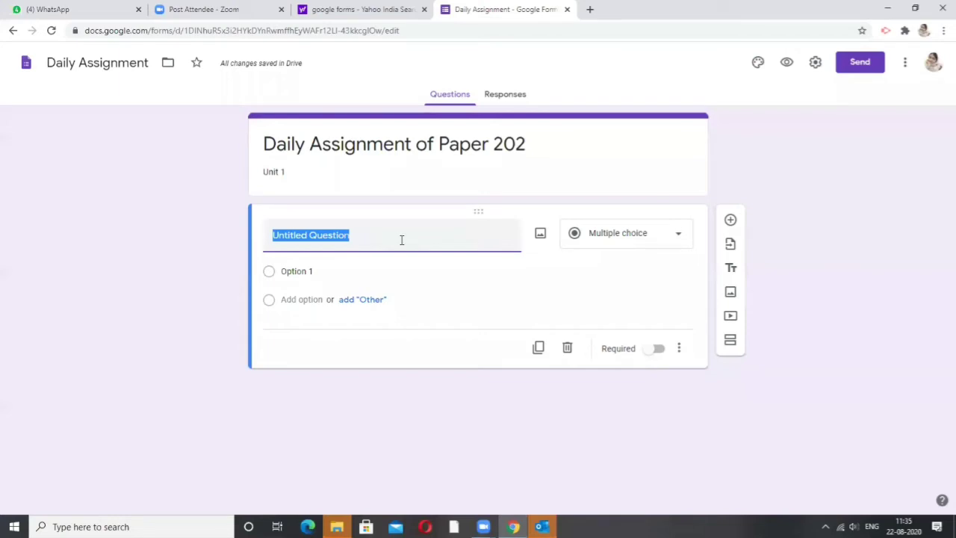
{"action": "left_click", "coordinate": [680, 239]}
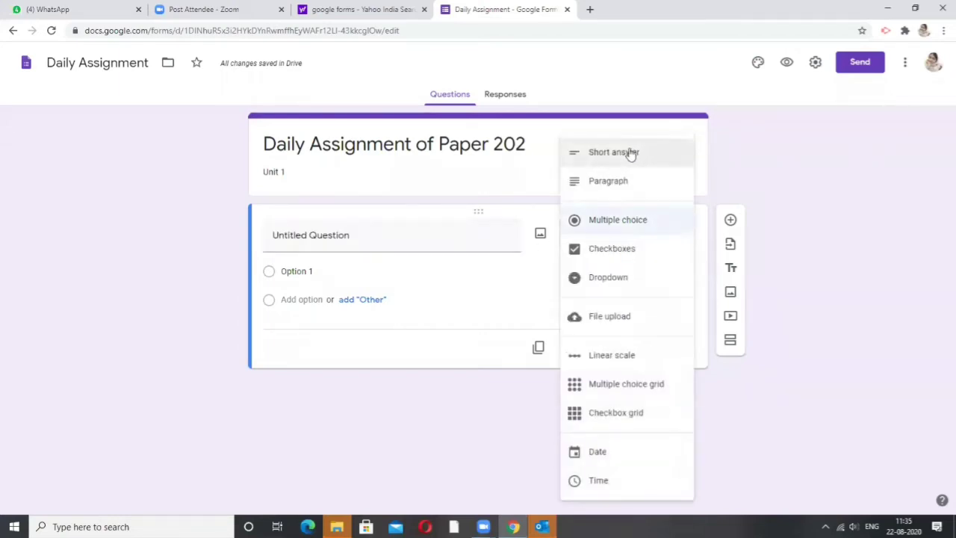
{"action": "left_click", "coordinate": [521, 275]}
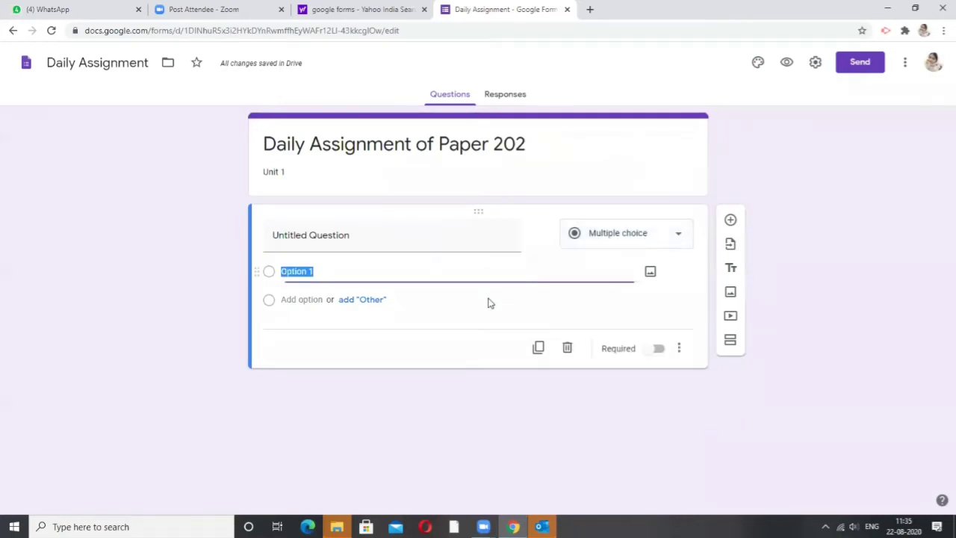
{"action": "left_click", "coordinate": [675, 236]}
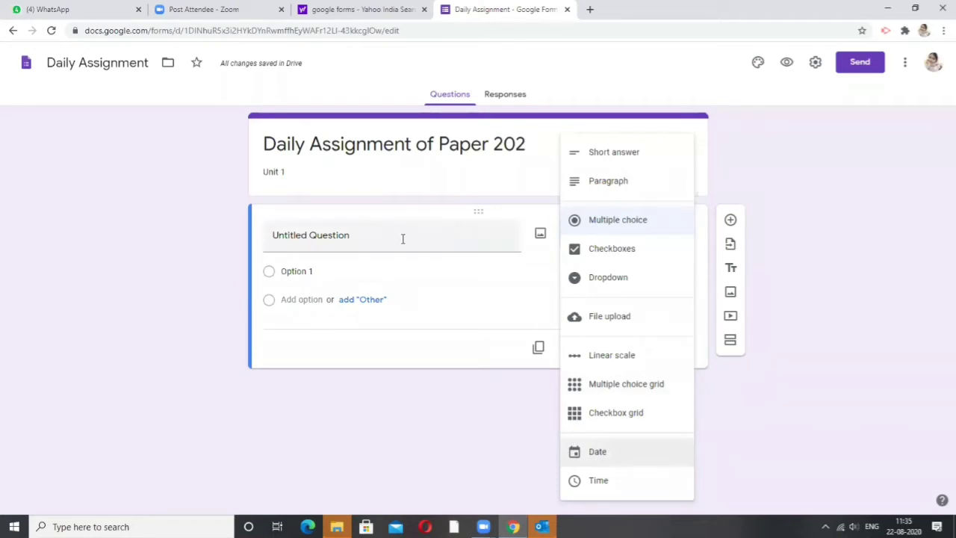
{"action": "left_click", "coordinate": [584, 155]}
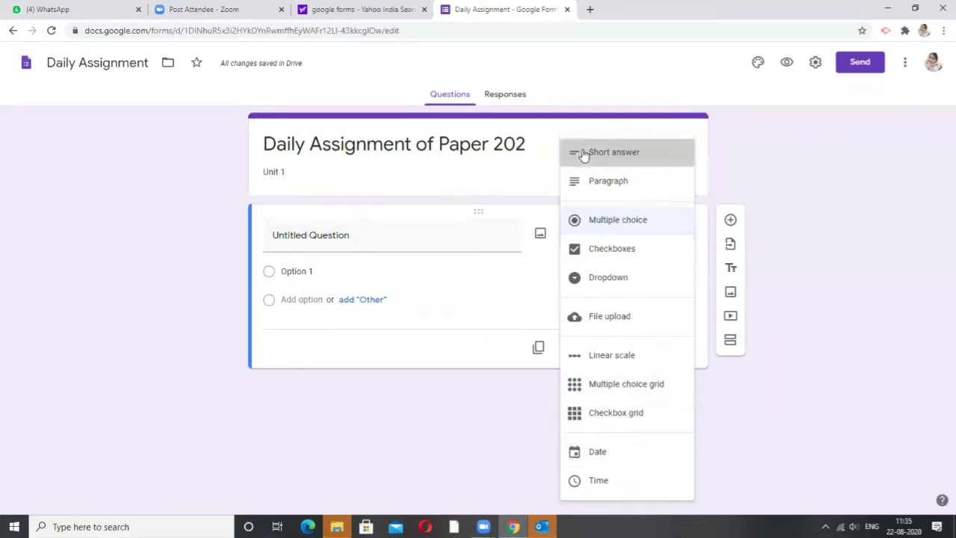
Step: Replace the untitled first question's text with "Name of the Respondent"
{"action": "left_click", "coordinate": [413, 243]}
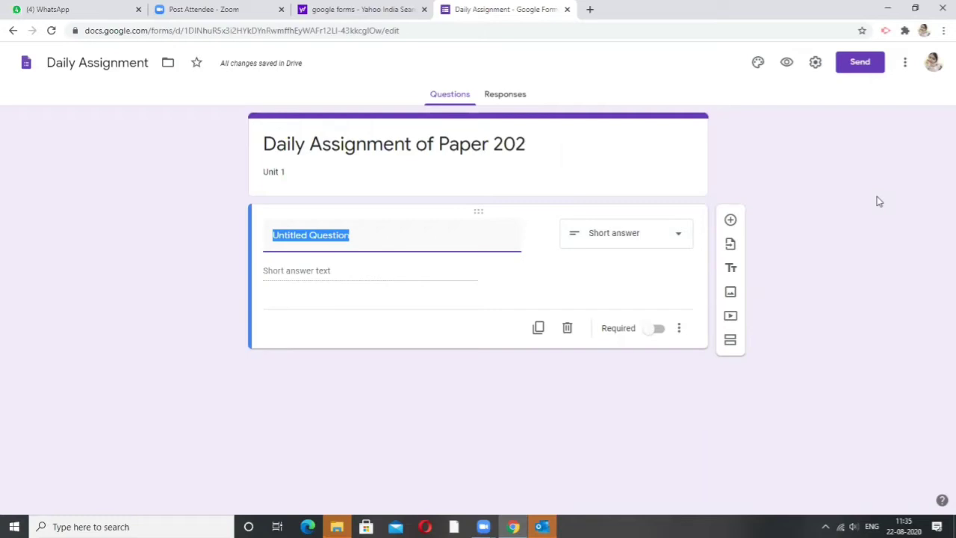
{"action": "type", "text": "Name"}
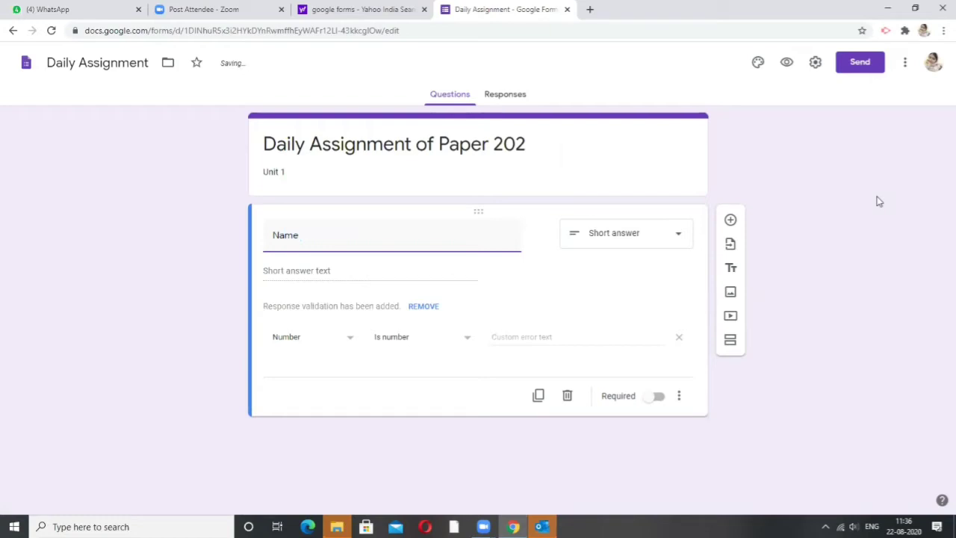
{"action": "type", "text": "of the "}
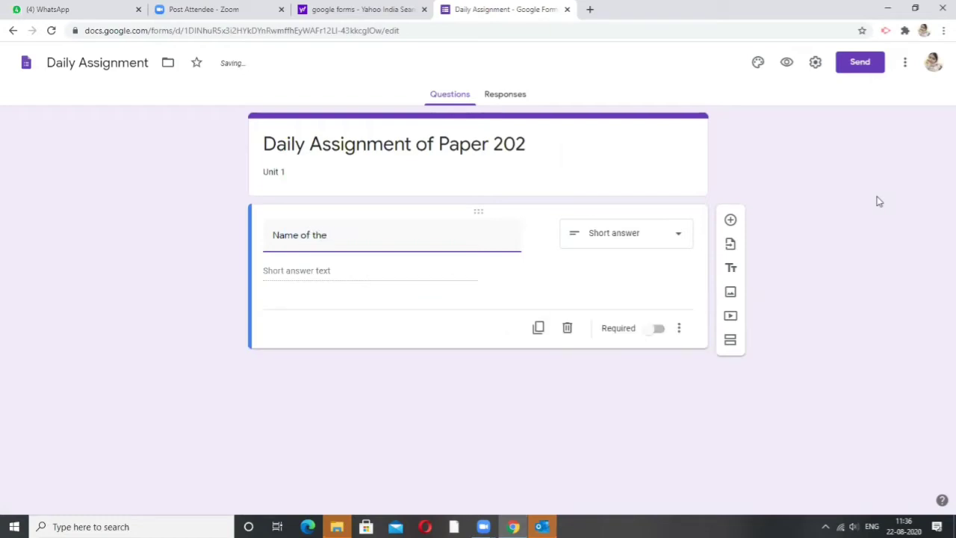
{"action": "type", "text": "Respondent"}
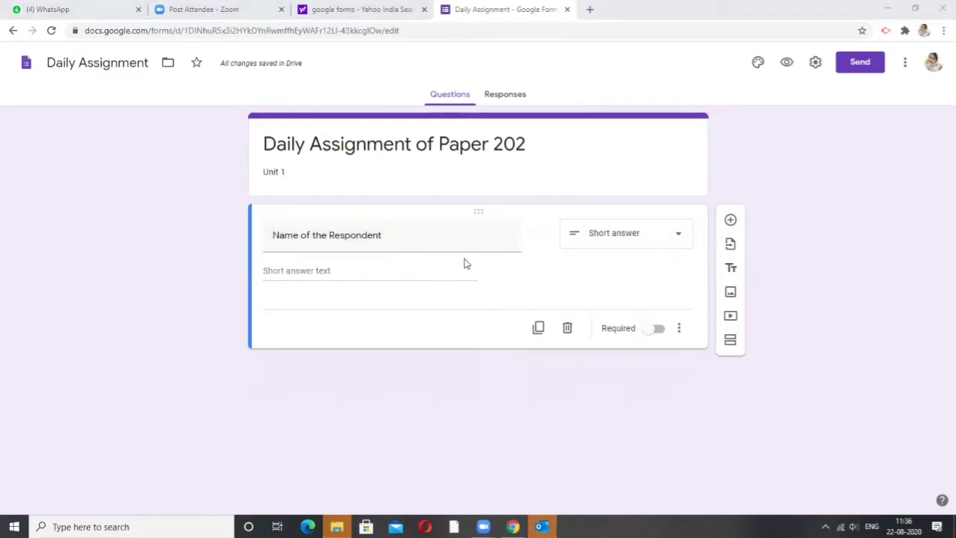
{"action": "left_click", "coordinate": [678, 239]}
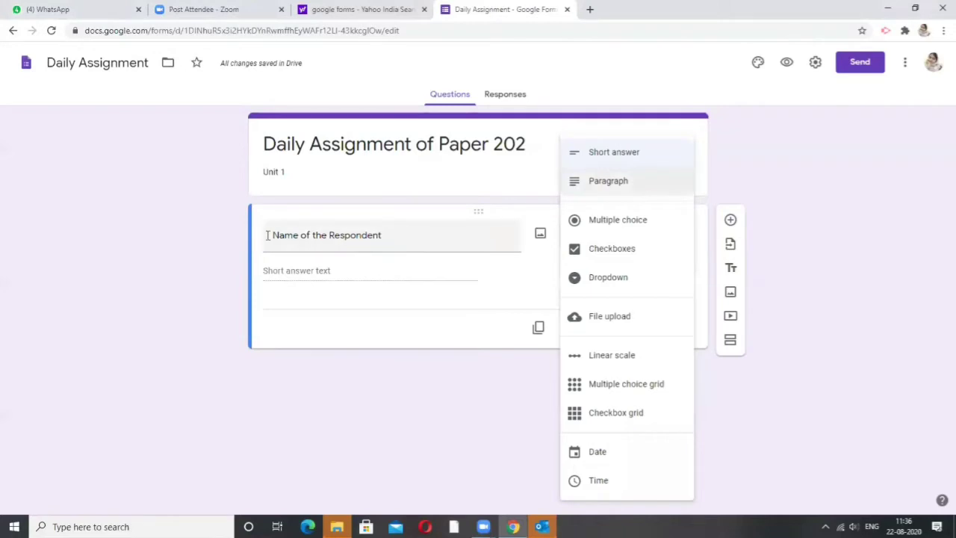
{"action": "left_click", "coordinate": [347, 276]}
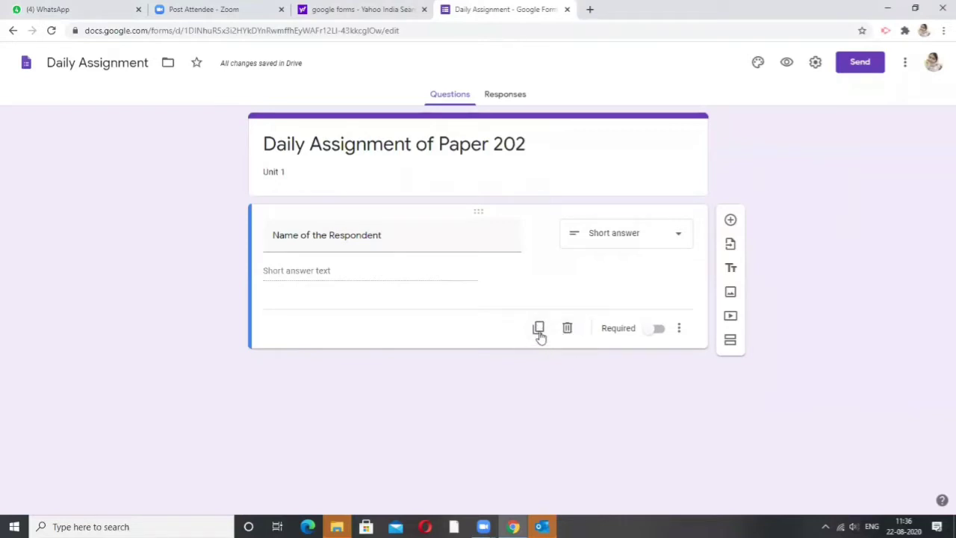
Step: Make the "Name of the Respondent" question required
{"action": "left_click", "coordinate": [660, 332]}
{"action": "left_click", "coordinate": [658, 329]}
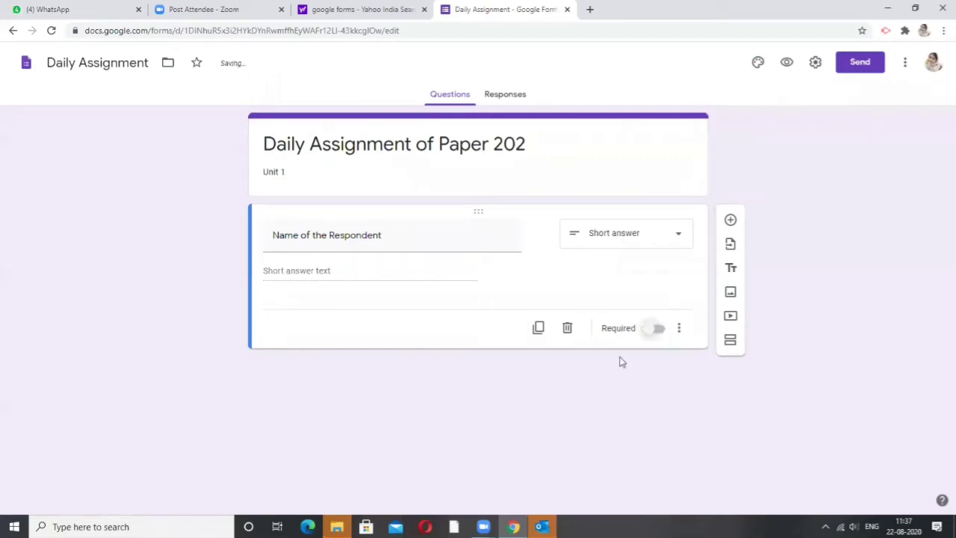
{"action": "left_click", "coordinate": [660, 331]}
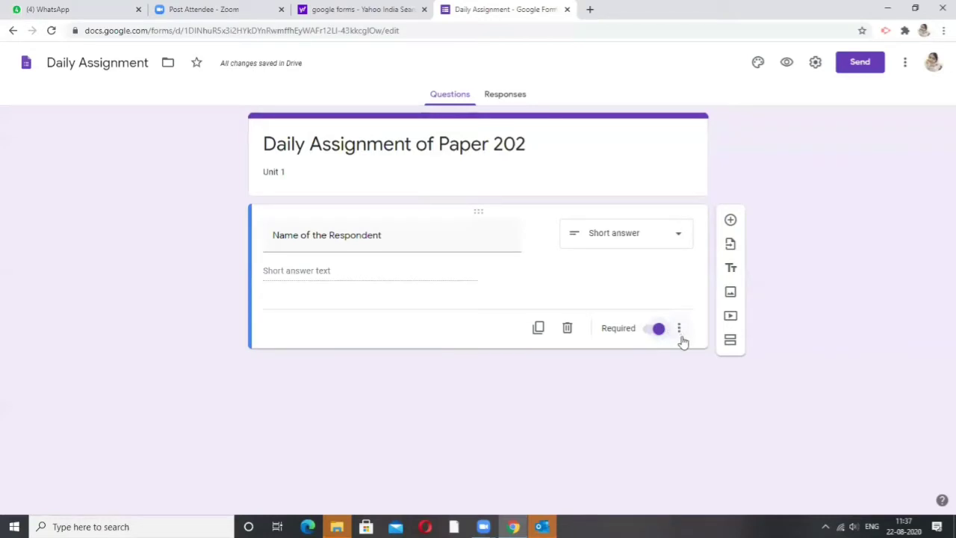
Step: Add a description to the "Name of the Respondent" question reading "Enter your full name as on 10th Certificate"
{"action": "left_click", "coordinate": [678, 329]}
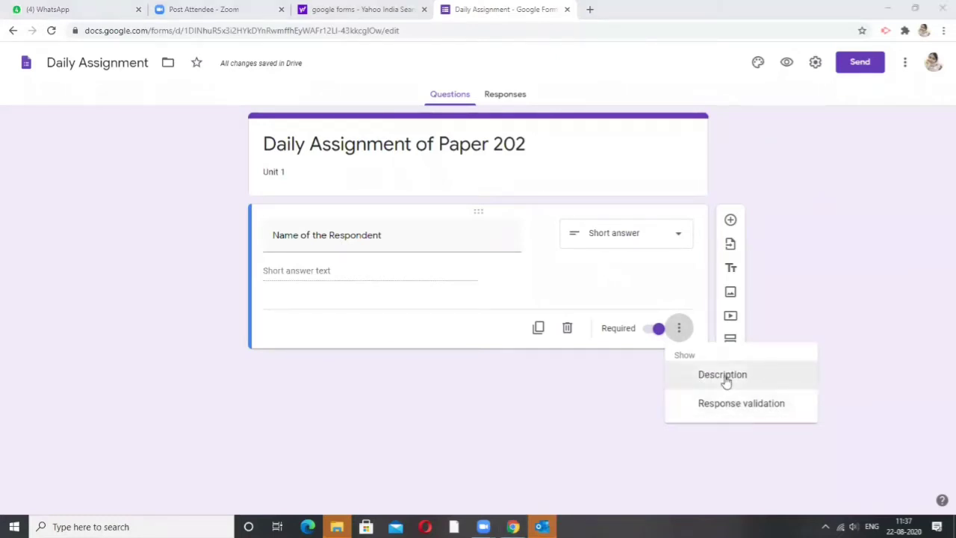
{"action": "left_click", "coordinate": [722, 375]}
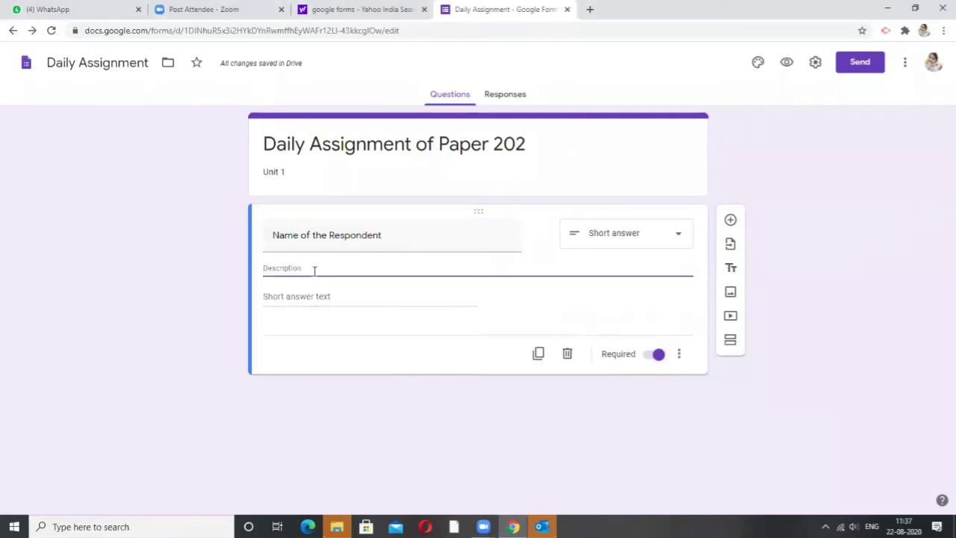
{"action": "left_click", "coordinate": [318, 145]}
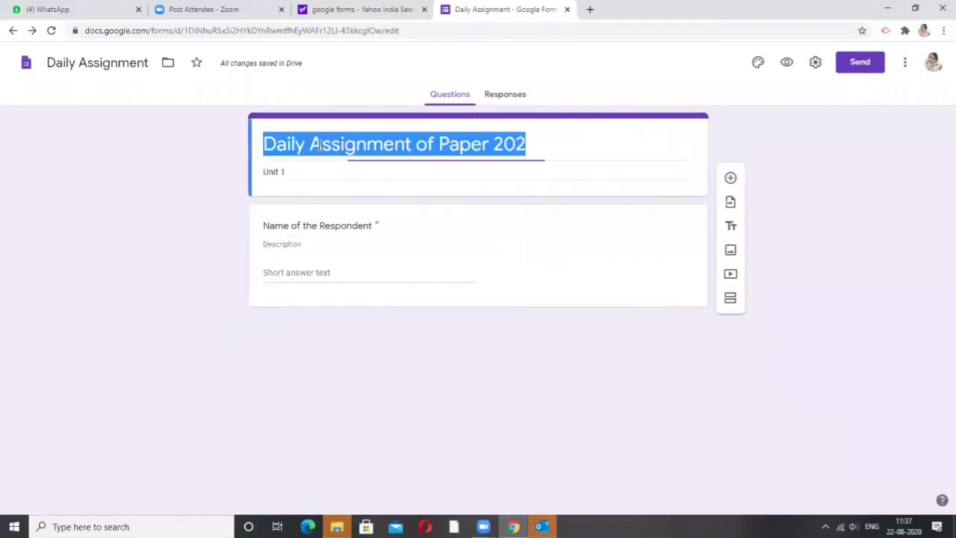
{"action": "left_click", "coordinate": [322, 228]}
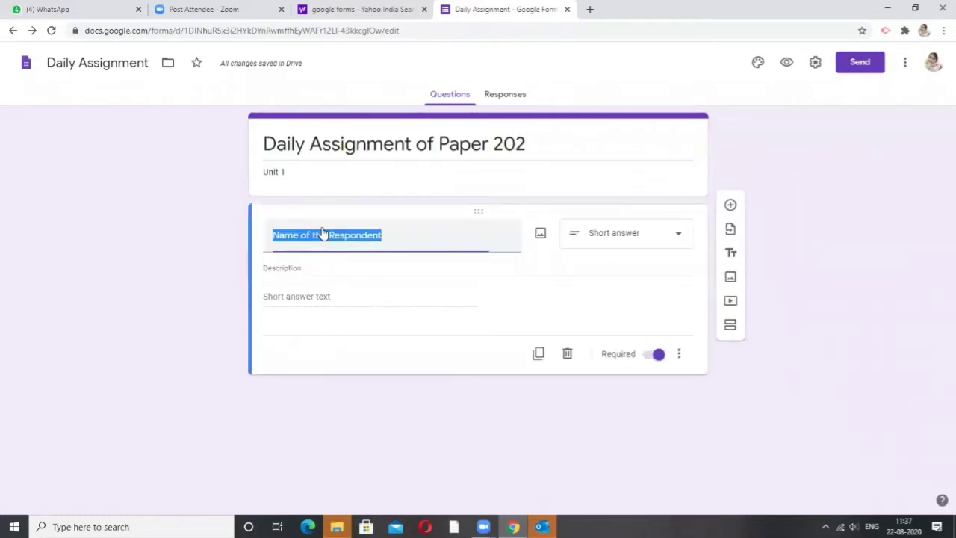
{"action": "left_click", "coordinate": [307, 269]}
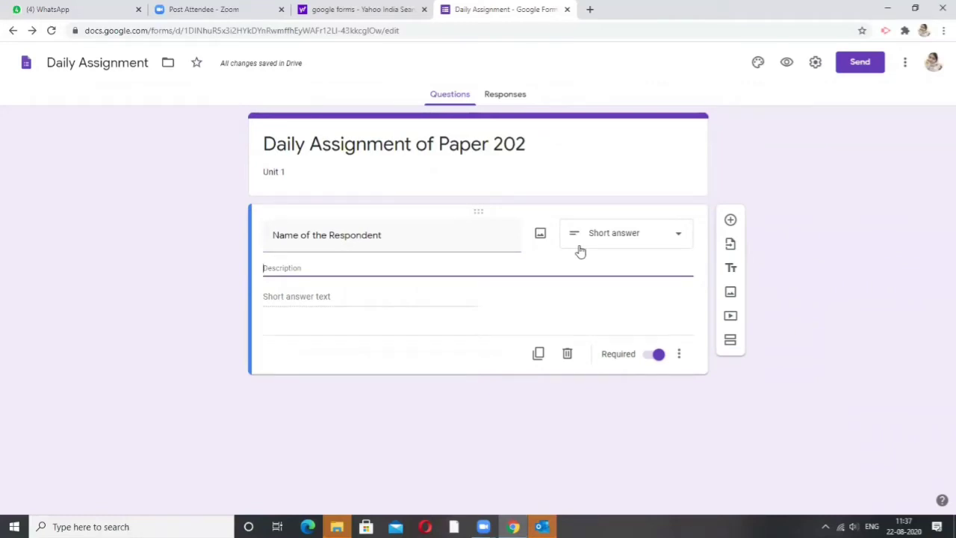
{"action": "type", "text": "Enter"}
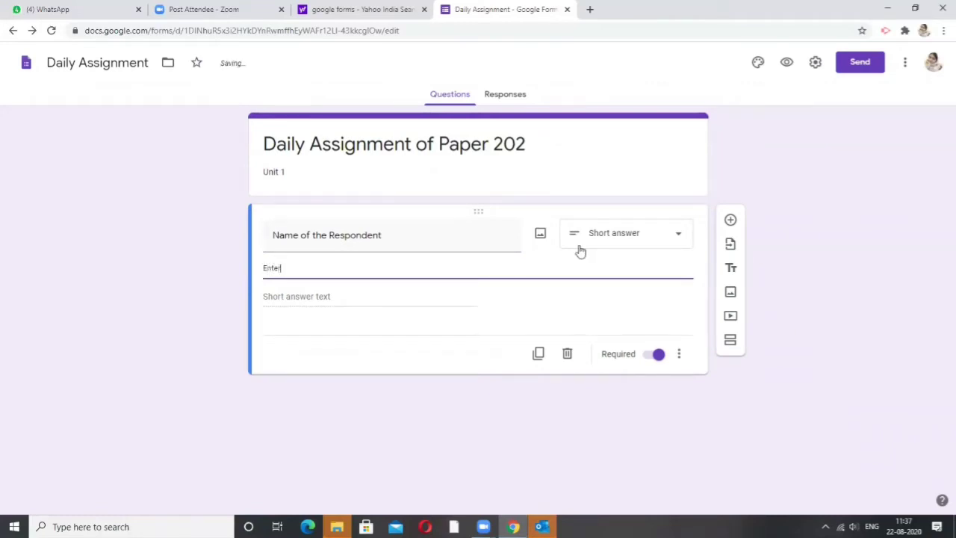
{"action": "type", "text": " your fullna"}
{"action": "key", "text": "BackSpace"}
{"action": "key", "text": "BackSpace"}
{"action": "type", "text": "name as on 10th"}
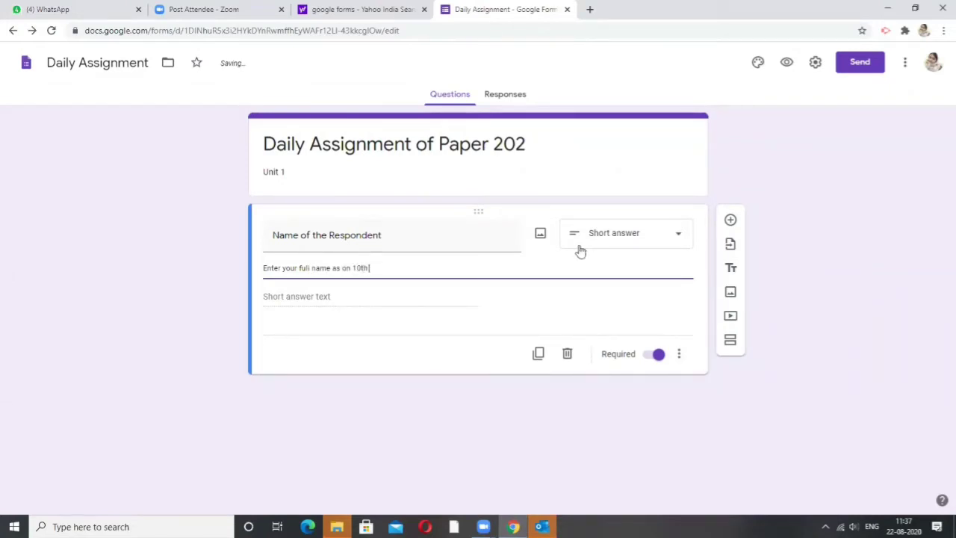
{"action": "type", "text": " Certificate"}
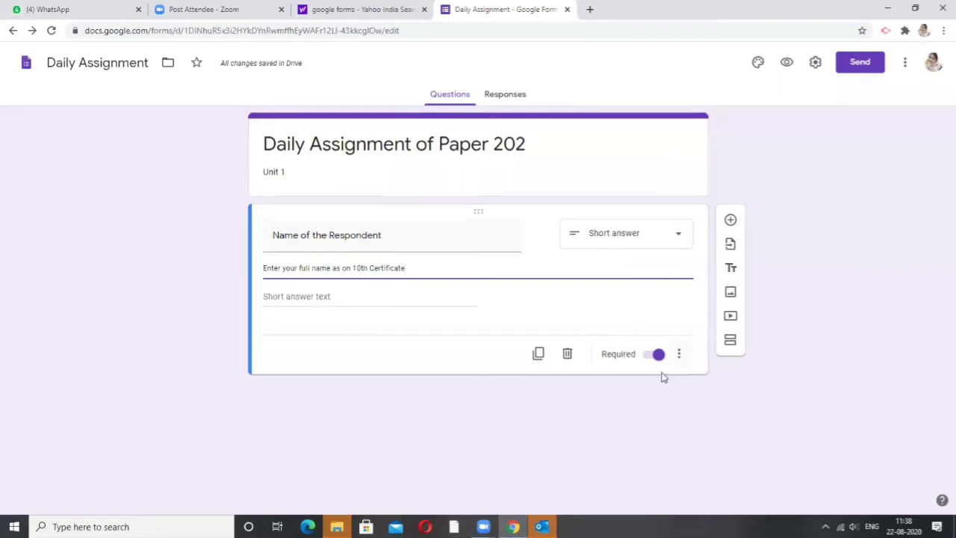
{"action": "left_click", "coordinate": [655, 395]}
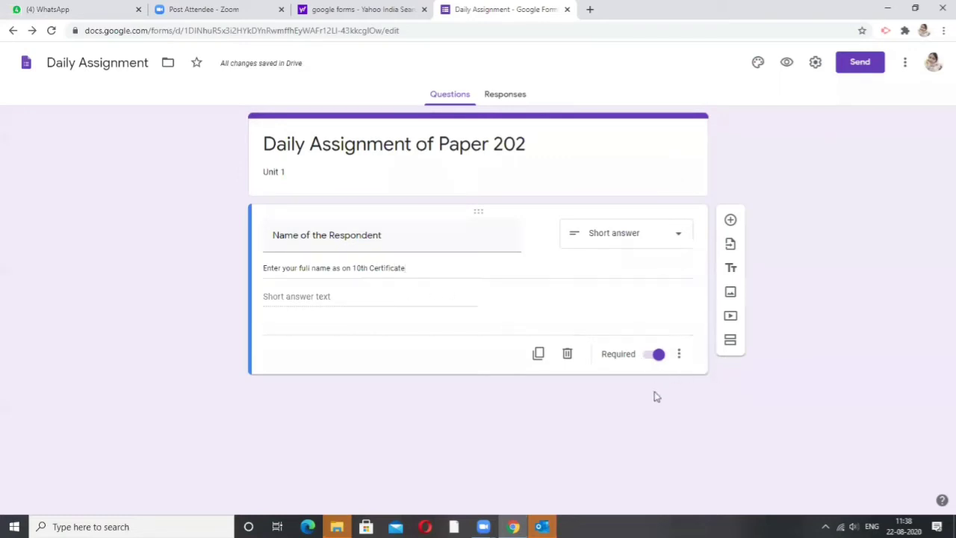
{"action": "left_click", "coordinate": [680, 356]}
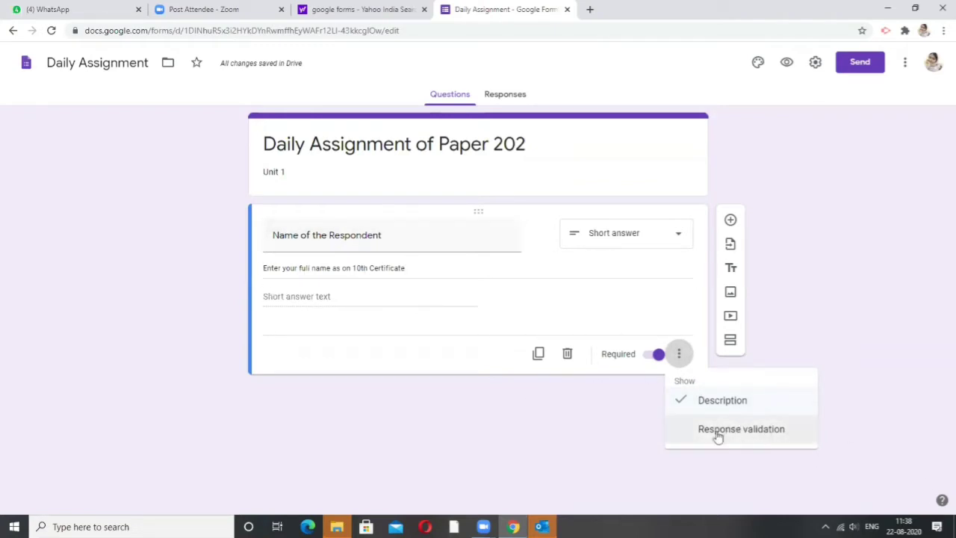
{"action": "left_click", "coordinate": [598, 402]}
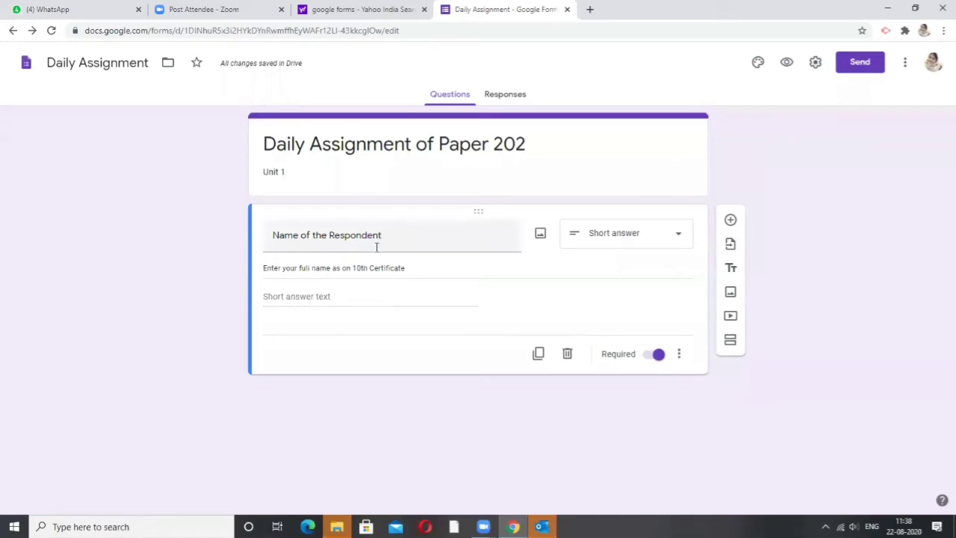
{"action": "triple_click", "coordinate": [274, 234]}
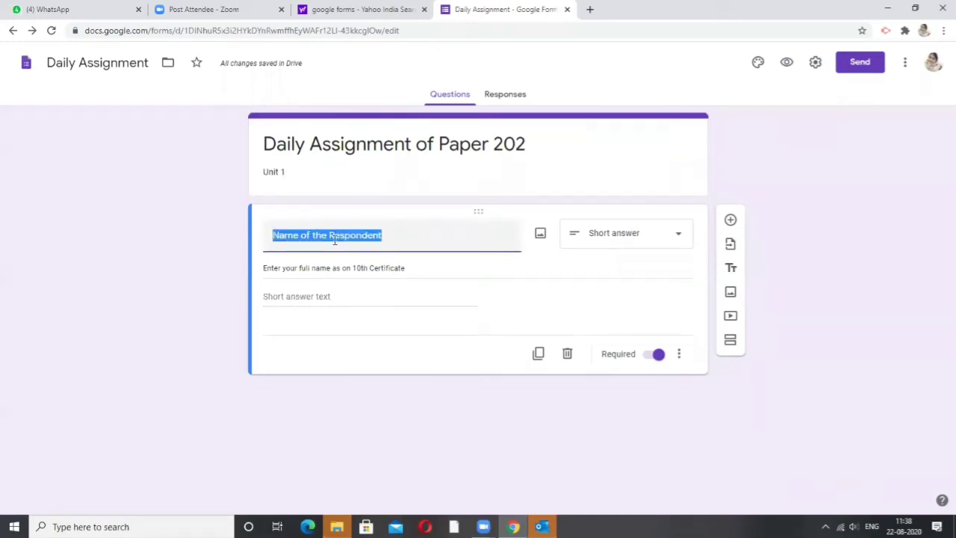
{"action": "left_click", "coordinate": [274, 235]}
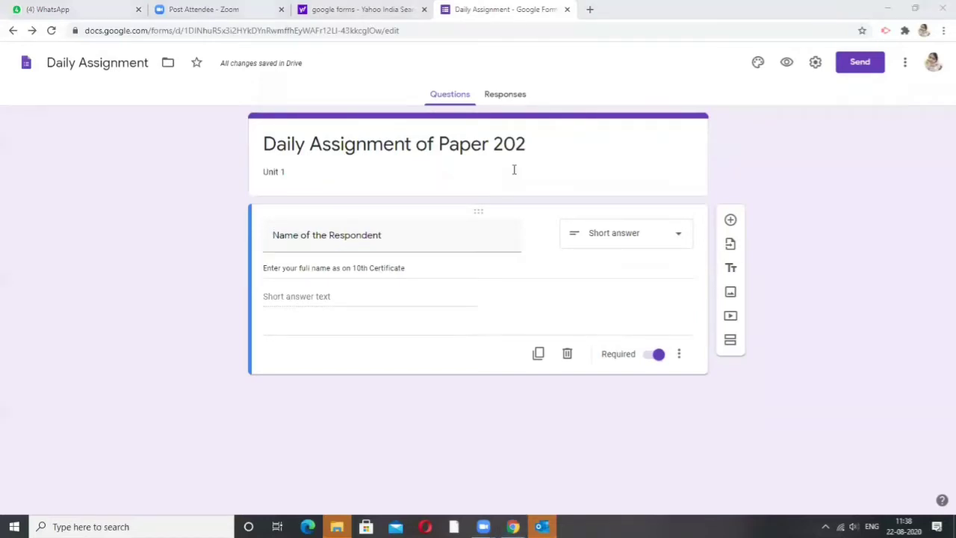
Step: Add a second question titled "Mobile Number" with Short answer as its answer type
{"action": "left_click", "coordinate": [732, 222]}
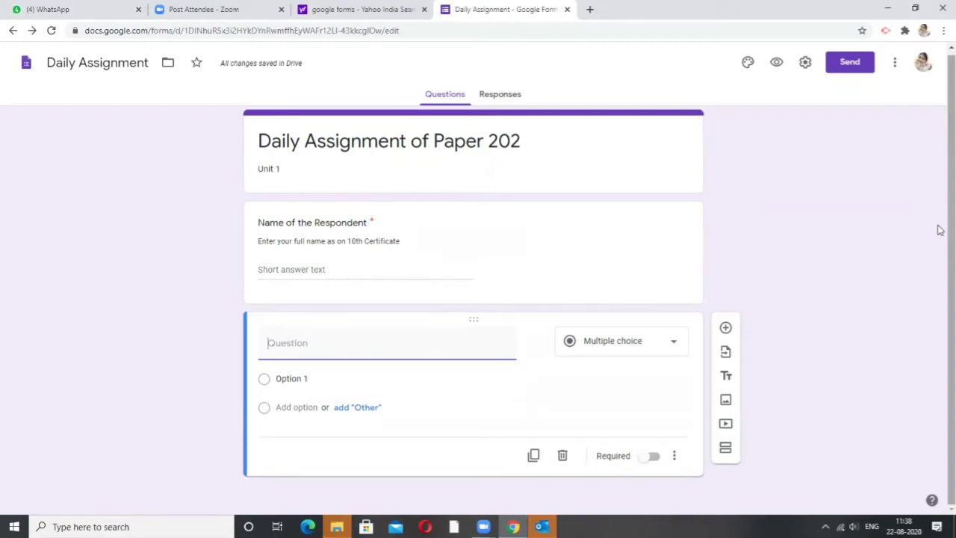
{"action": "type", "text": "Mobile "}
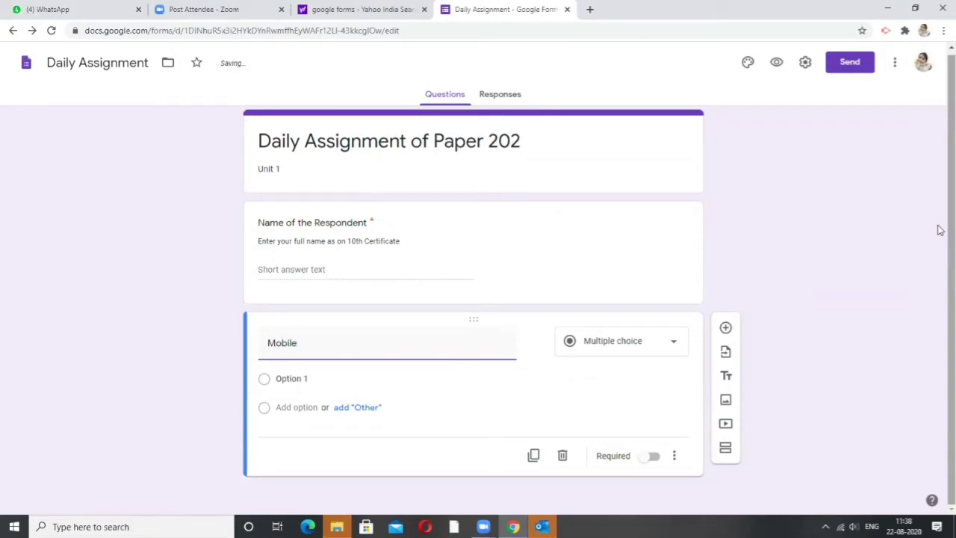
{"action": "type", "text": "Numbe"}
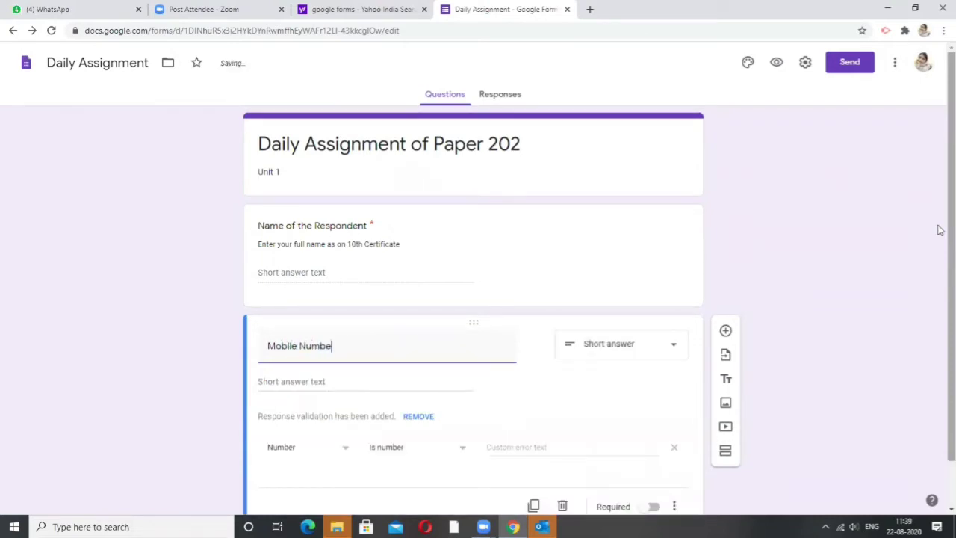
{"action": "type", "text": "r"}
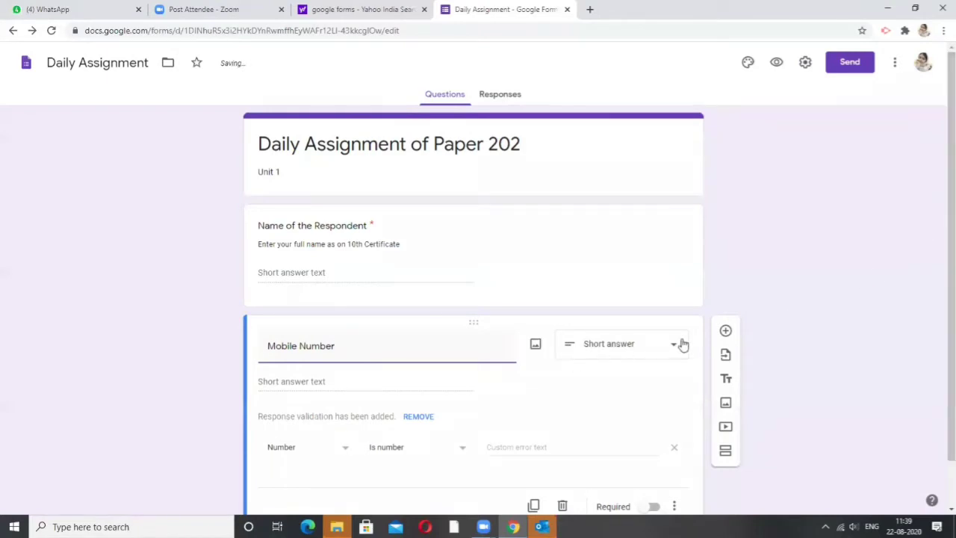
{"action": "left_click", "coordinate": [662, 347]}
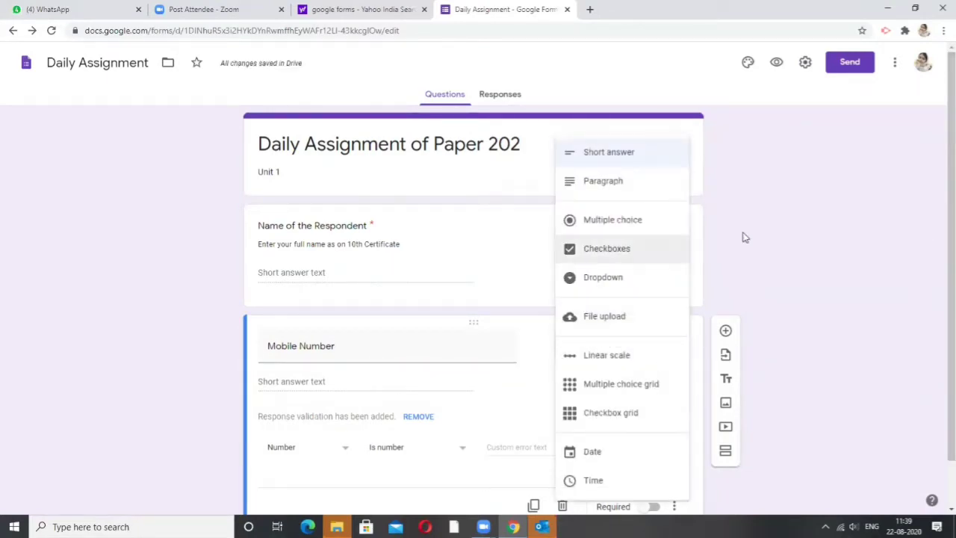
{"action": "scroll", "coordinate": [752, 241], "scroll_direction": "down", "scroll_amount": 1}
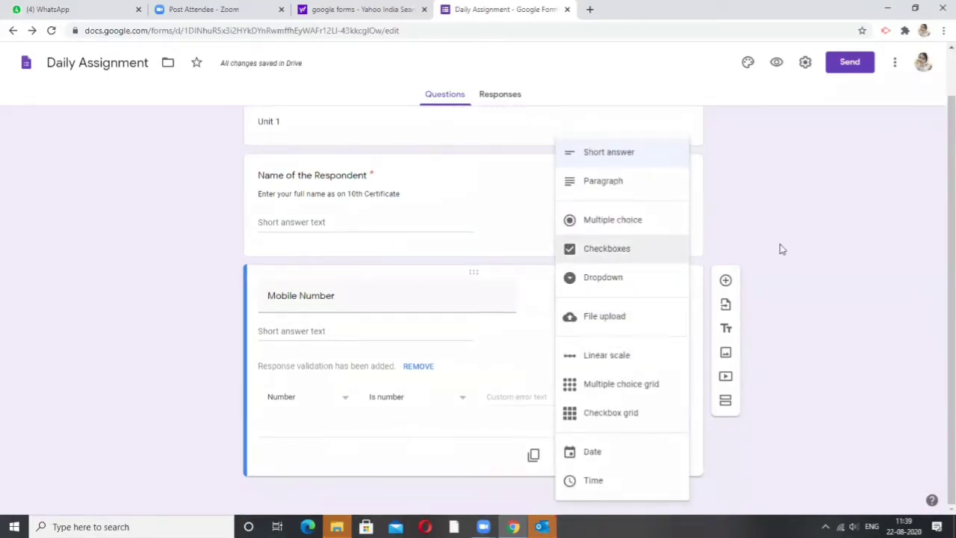
{"action": "left_click", "coordinate": [620, 153]}
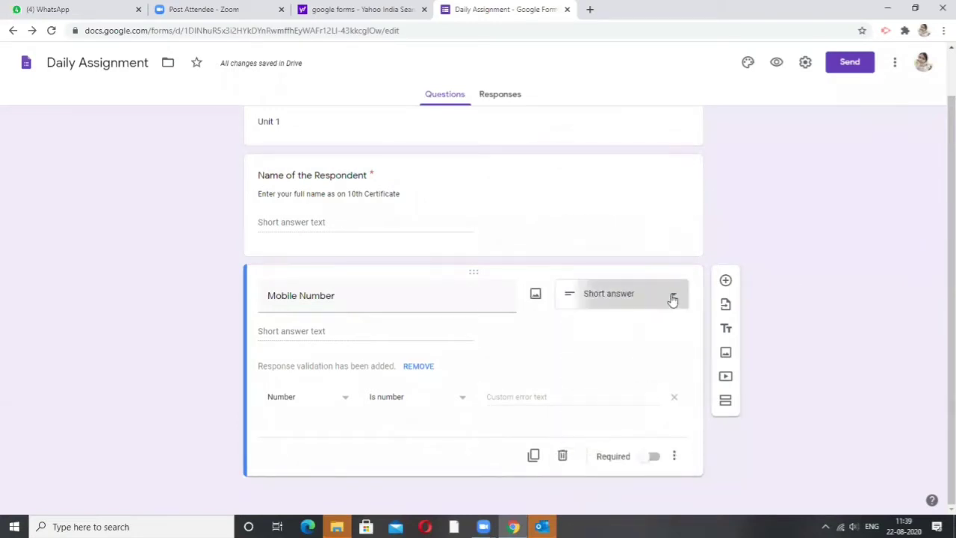
{"action": "left_click", "coordinate": [673, 297]}
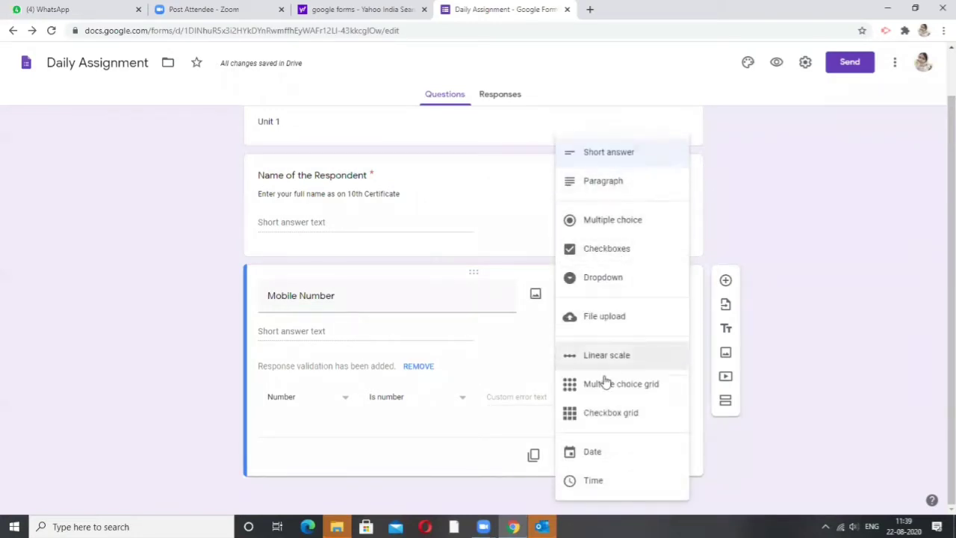
{"action": "left_click", "coordinate": [794, 316]}
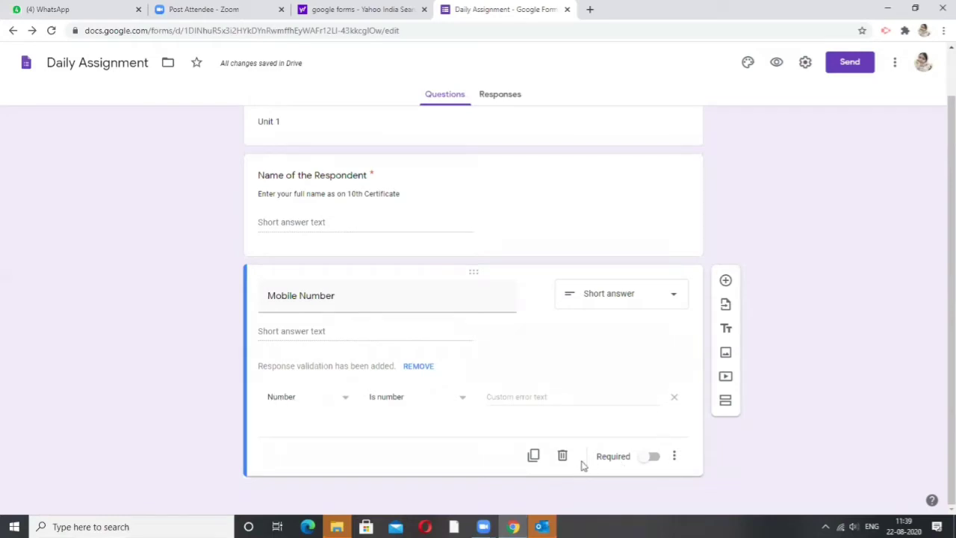
Step: Make the "Mobile Number" question required and remove its response validation
{"action": "left_click", "coordinate": [654, 458]}
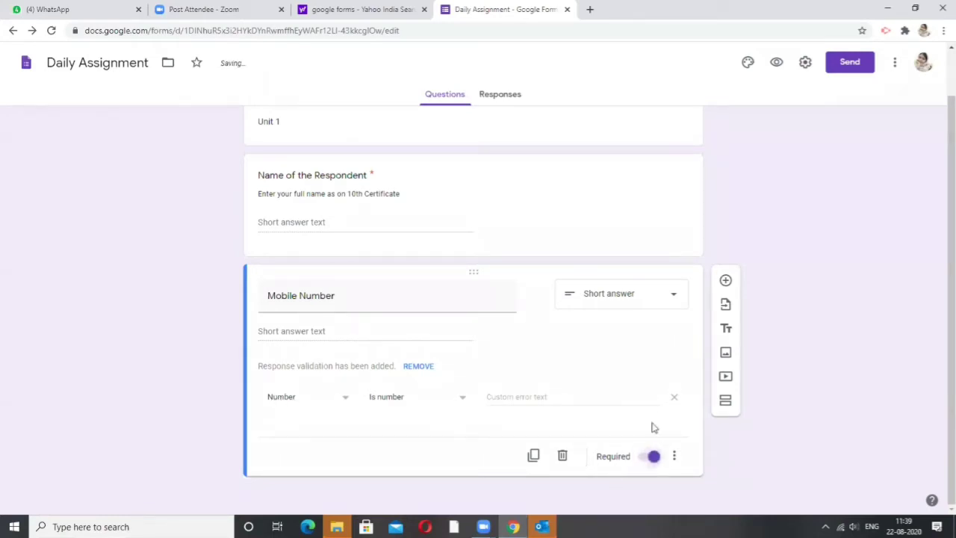
{"action": "left_click", "coordinate": [417, 369]}
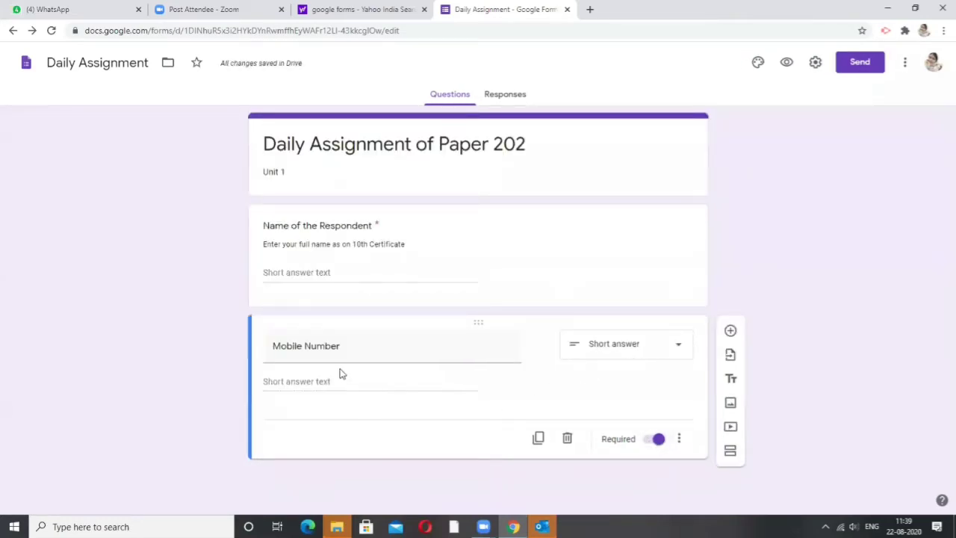
Step: Add a description to the "Mobile Number" question reading "Your what's number"
{"action": "left_click", "coordinate": [677, 440]}
{"action": "left_click", "coordinate": [705, 456]}
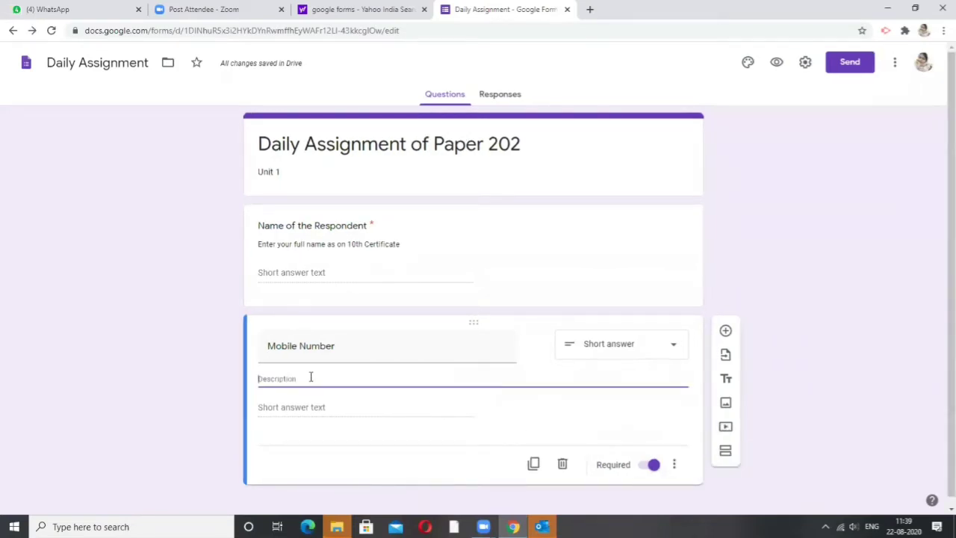
{"action": "type", "text": "Your"}
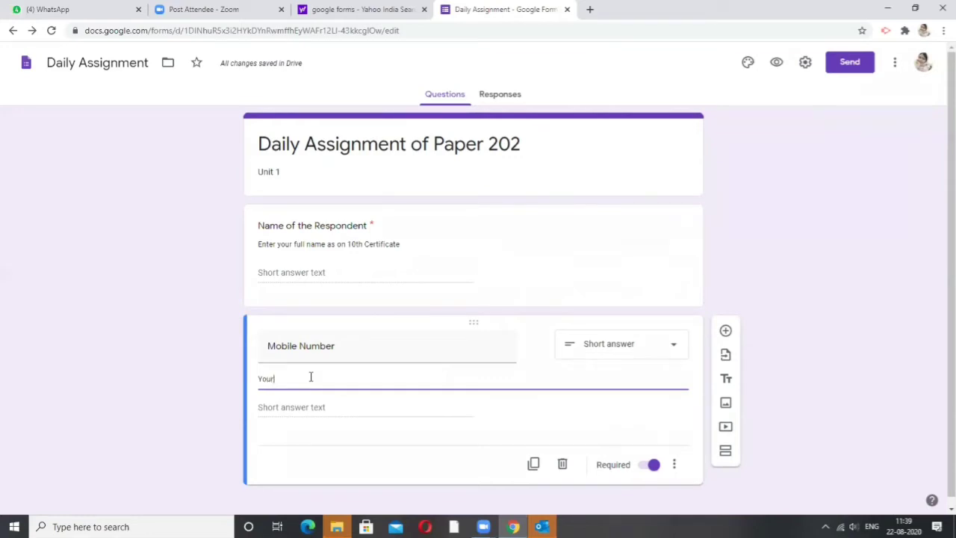
{"action": "type", "text": " what"}
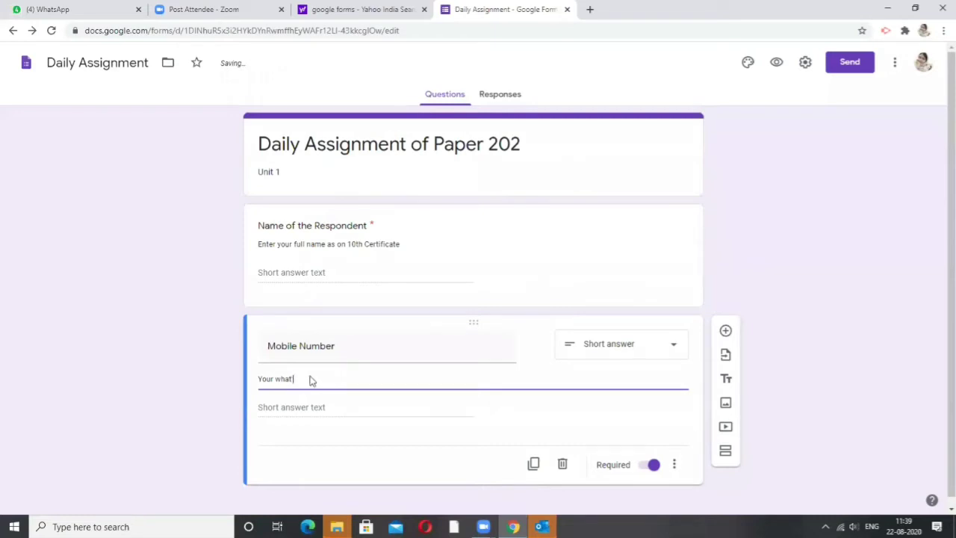
{"action": "type", "text": "'s number"}
{"action": "left_click", "coordinate": [783, 425]}
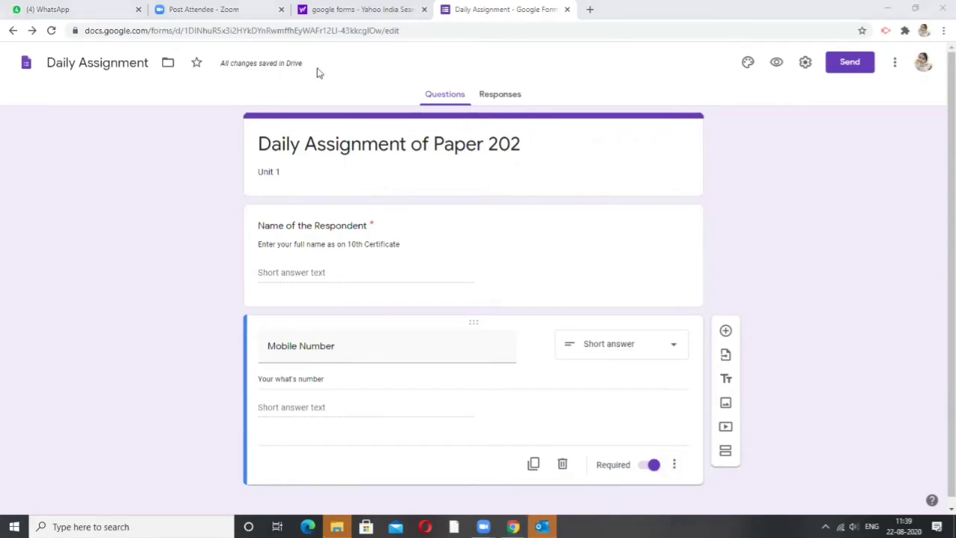
Step: Add response validation to the "Mobile Number" question, limiting the answer's length to a maximum character count of 10
{"action": "left_click", "coordinate": [675, 456]}
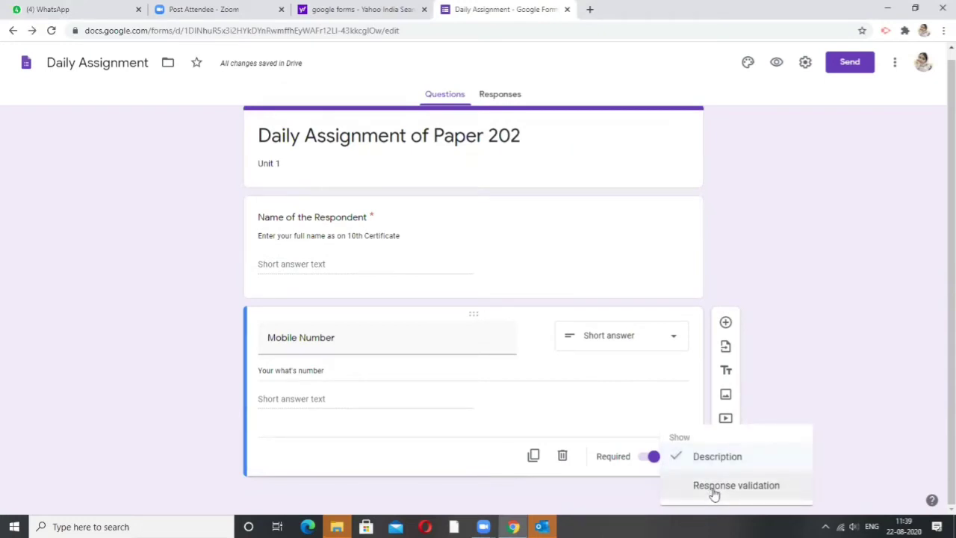
{"action": "left_click", "coordinate": [715, 485]}
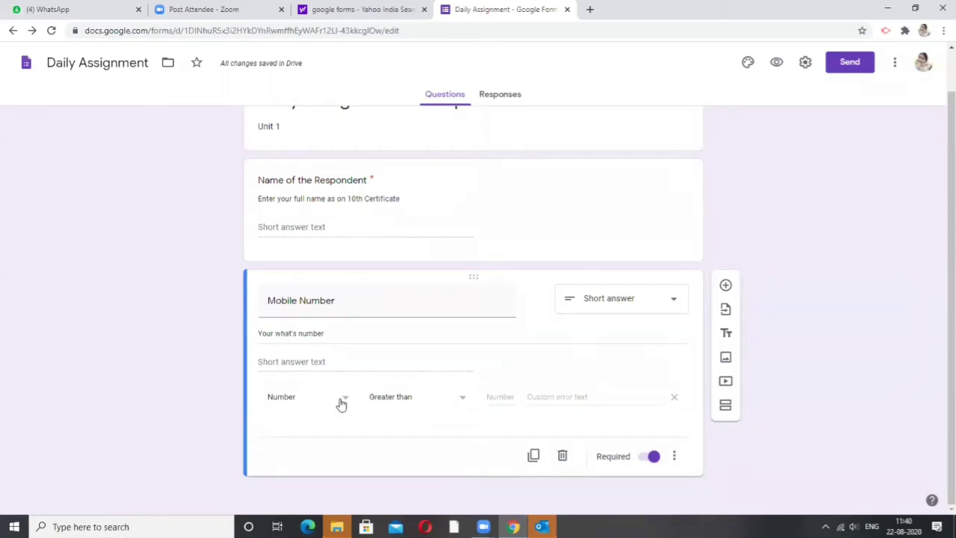
{"action": "left_click", "coordinate": [341, 404]}
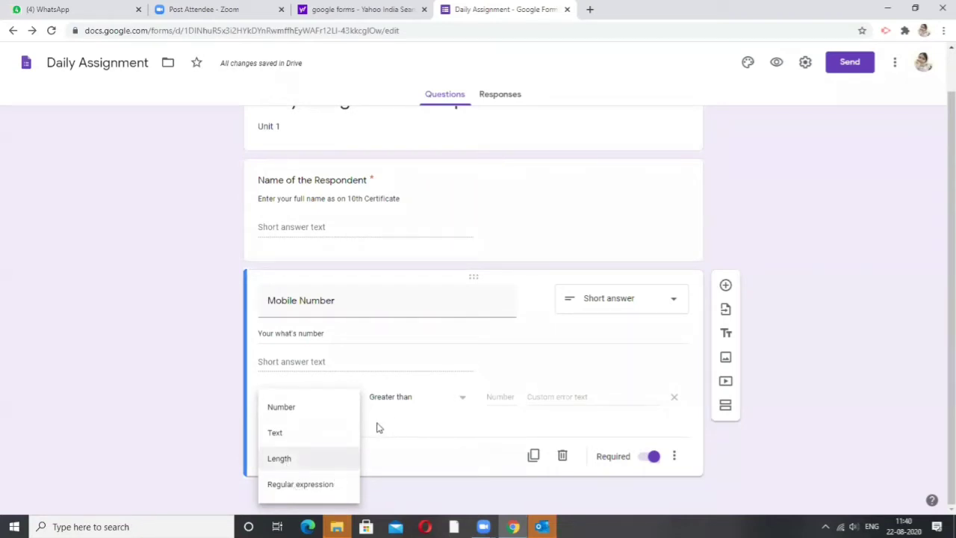
{"action": "left_click", "coordinate": [273, 458]}
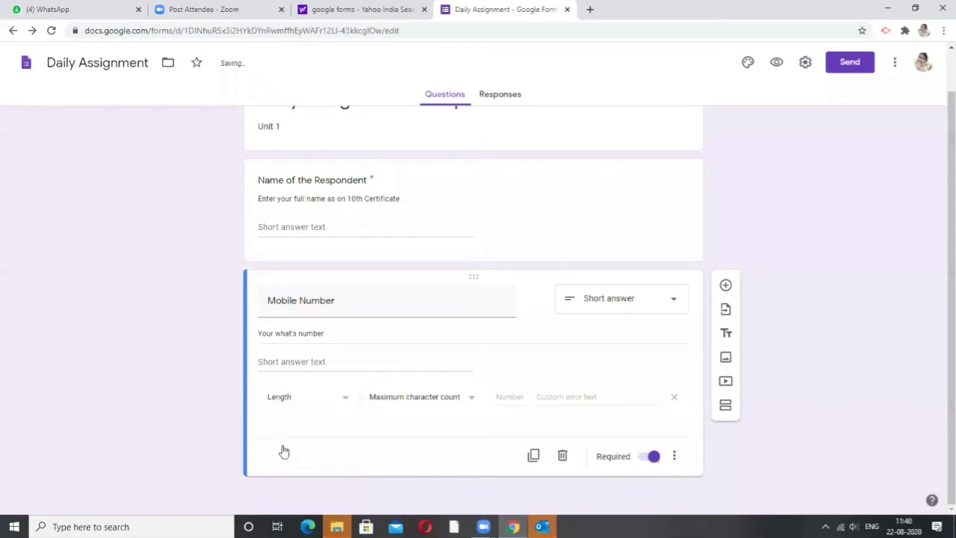
{"action": "left_click", "coordinate": [465, 401]}
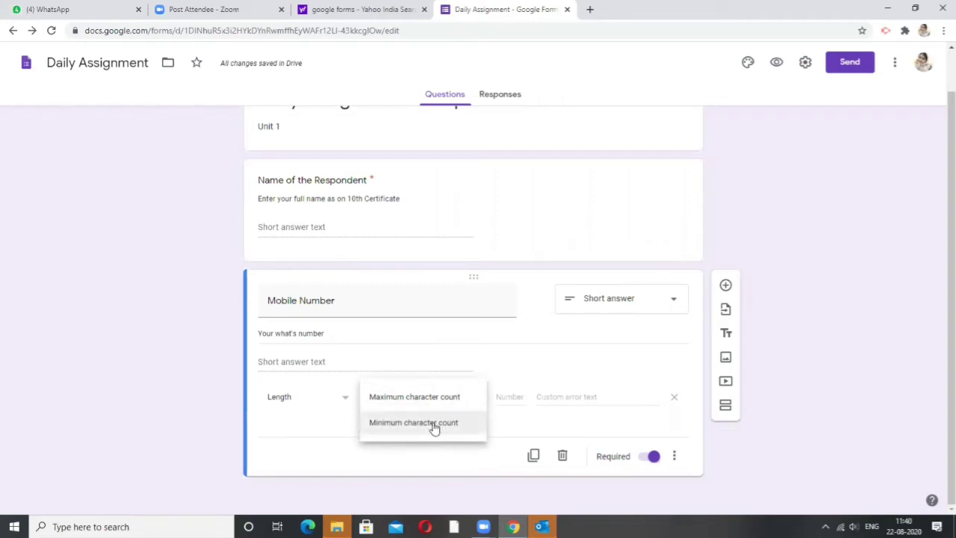
{"action": "left_click", "coordinate": [419, 401]}
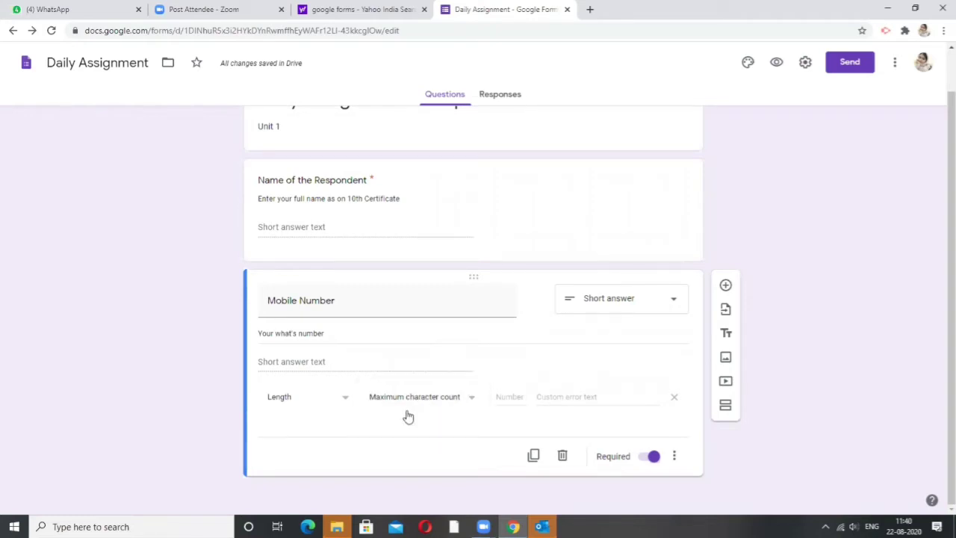
{"action": "left_click", "coordinate": [515, 396]}
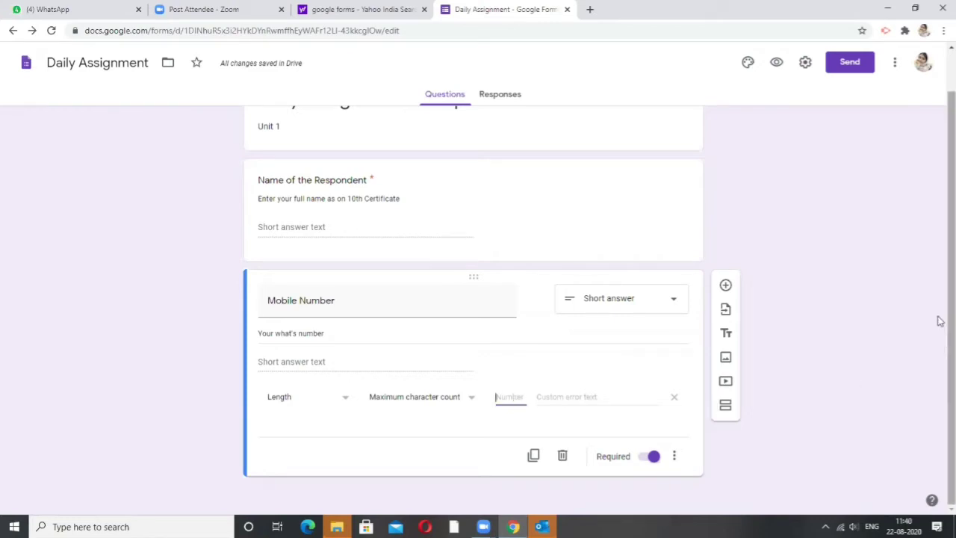
{"action": "type", "text": "10"}
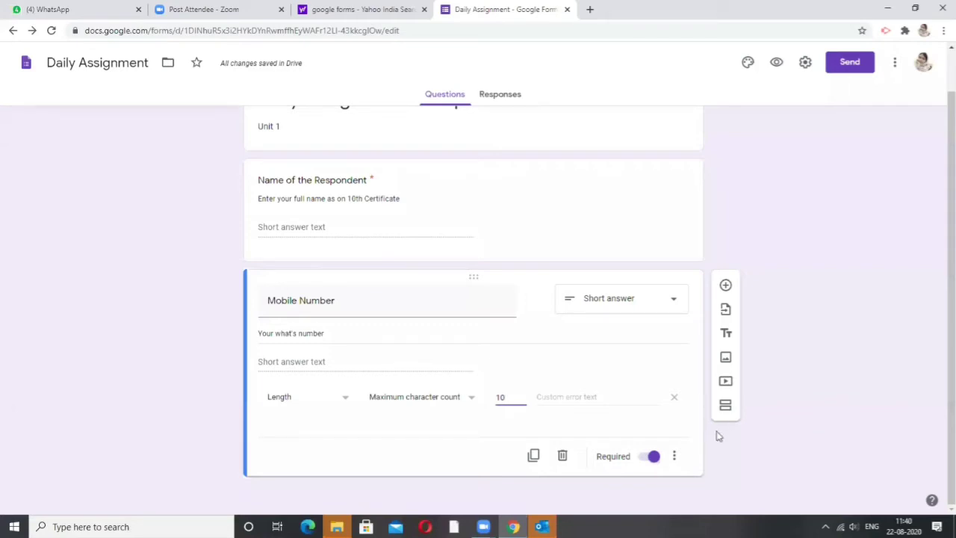
Step: Change the "Mobile Number" length validation to a minimum character count of 10
{"action": "left_click", "coordinate": [674, 457]}
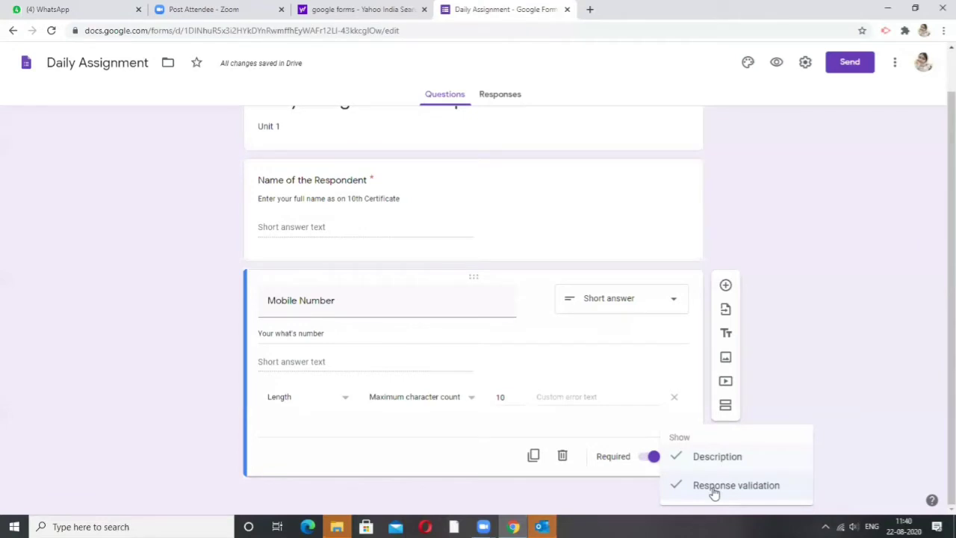
{"action": "left_click", "coordinate": [514, 397]}
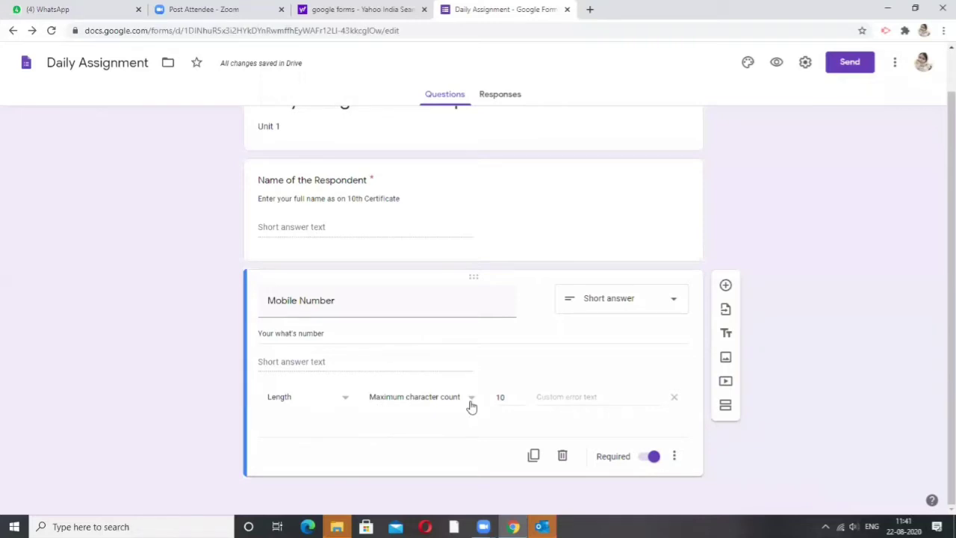
{"action": "left_click", "coordinate": [471, 405]}
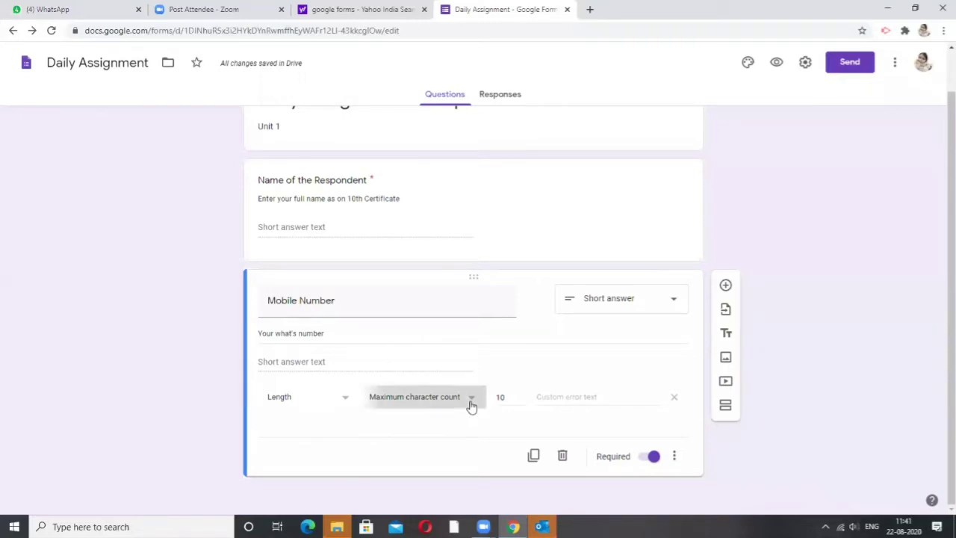
{"action": "left_click", "coordinate": [445, 422]}
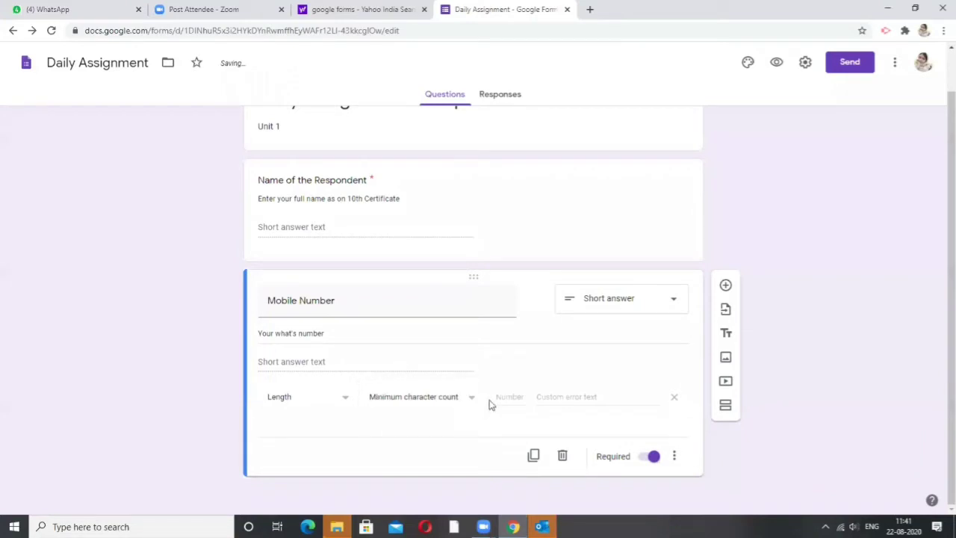
{"action": "left_click", "coordinate": [506, 396]}
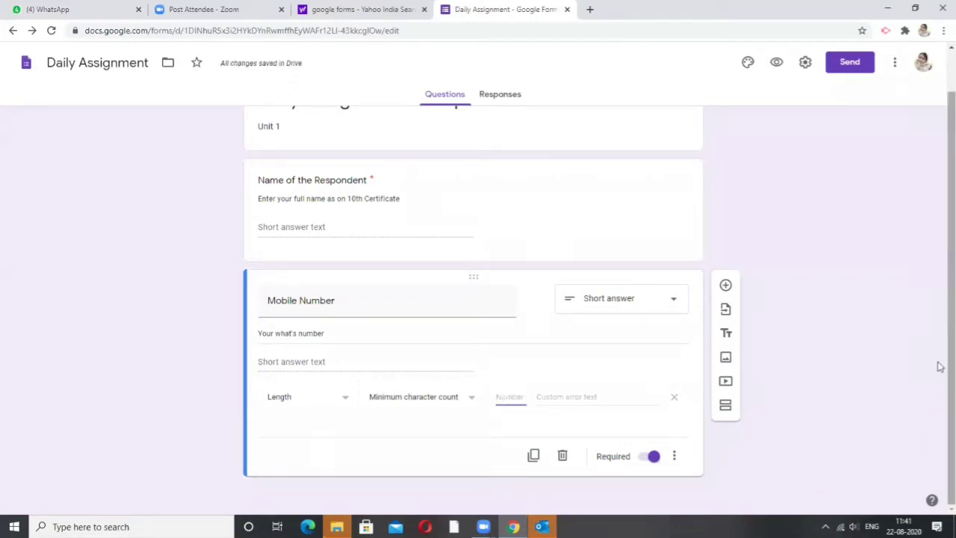
{"action": "type", "text": "10"}
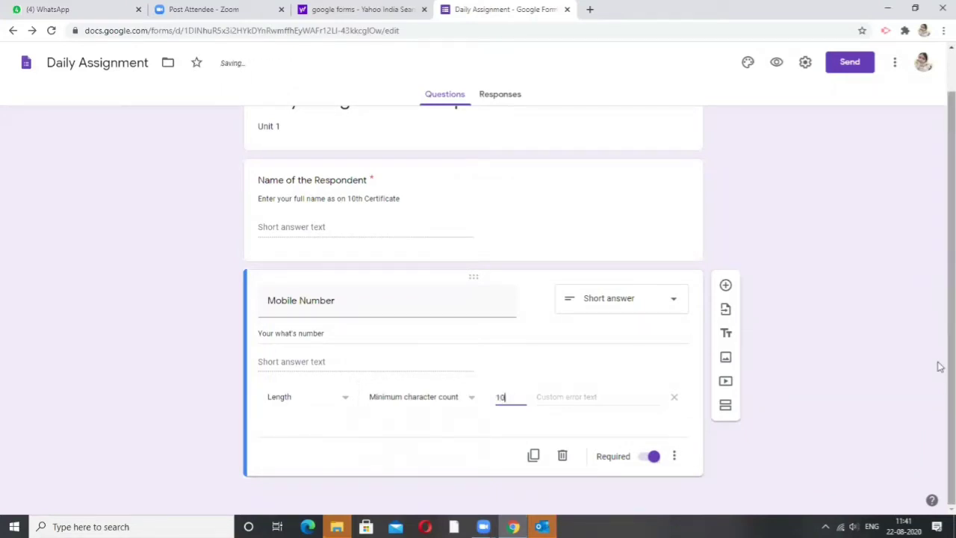
Step: Set the custom error text of the "Mobile Number" validation to "plz enter your 10 digit number"
{"action": "left_click", "coordinate": [599, 397]}
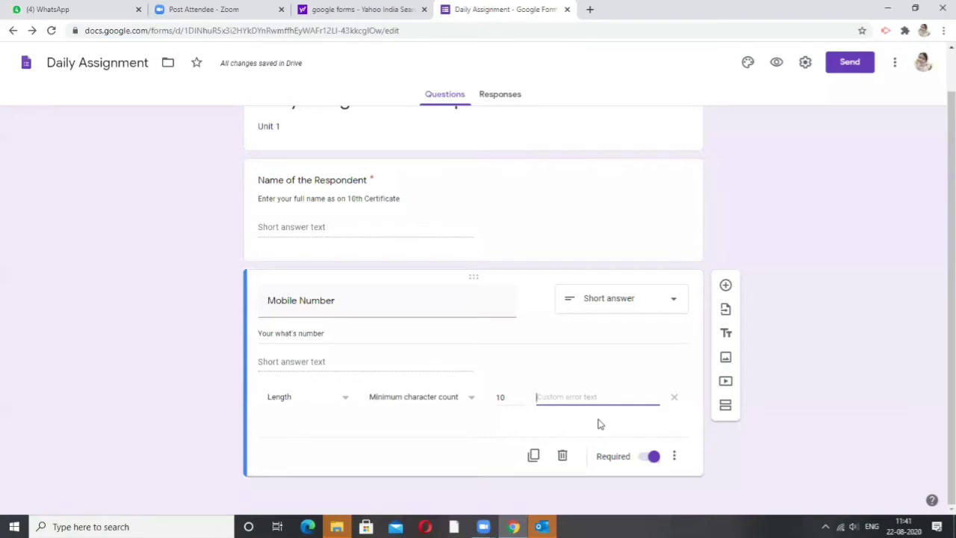
{"action": "type", "text": "plz e"}
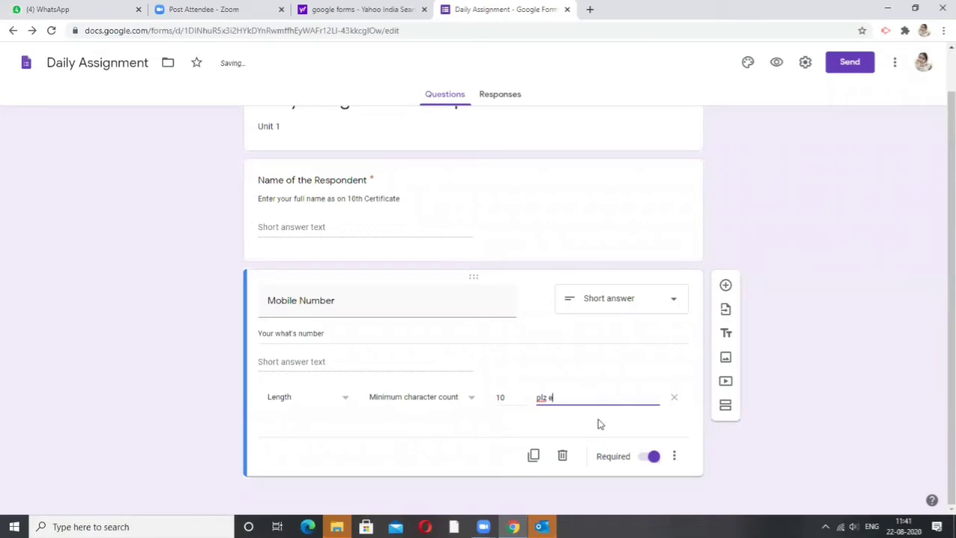
{"action": "type", "text": "nter your 10 di"}
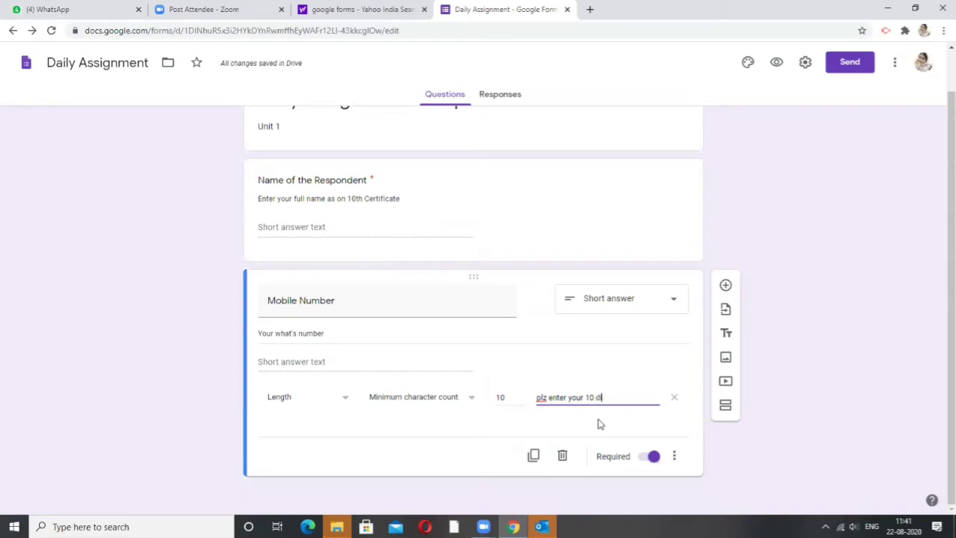
{"action": "type", "text": "git number"}
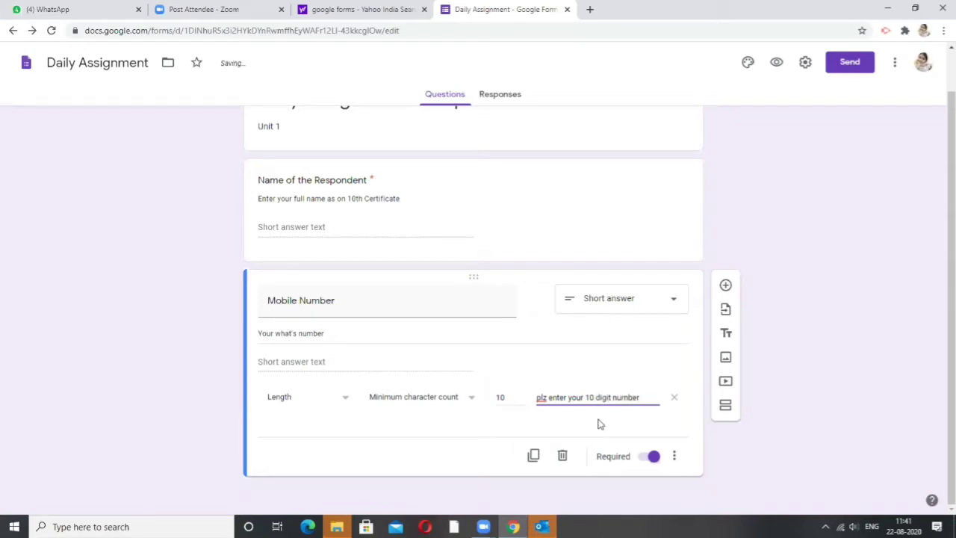
{"action": "left_click", "coordinate": [731, 462]}
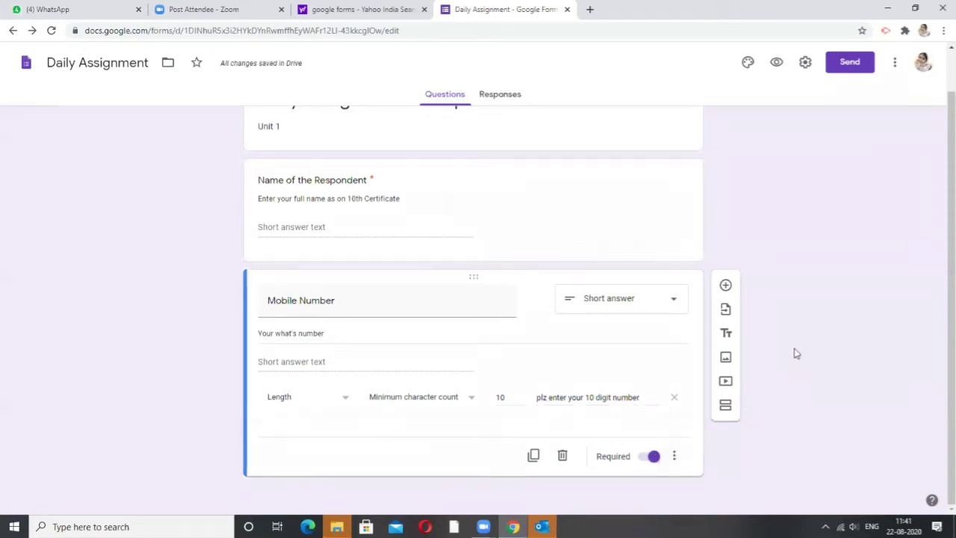
Step: Preview the form, test the "Mobile Number" validation with a nine-digit mobile number, and return to the form editor
{"action": "scroll", "coordinate": [794, 350], "scroll_direction": "up", "scroll_amount": 1}
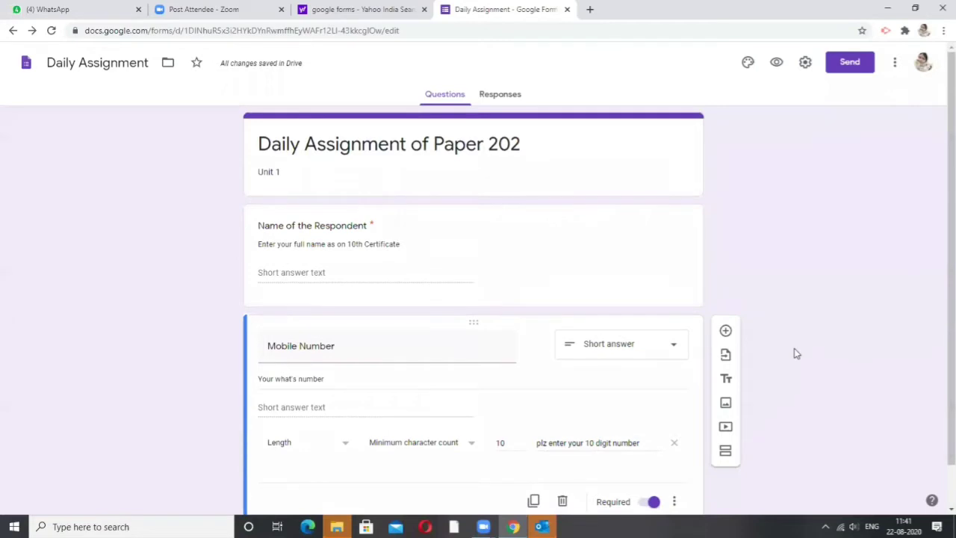
{"action": "scroll", "coordinate": [794, 353], "scroll_direction": "down", "scroll_amount": 1}
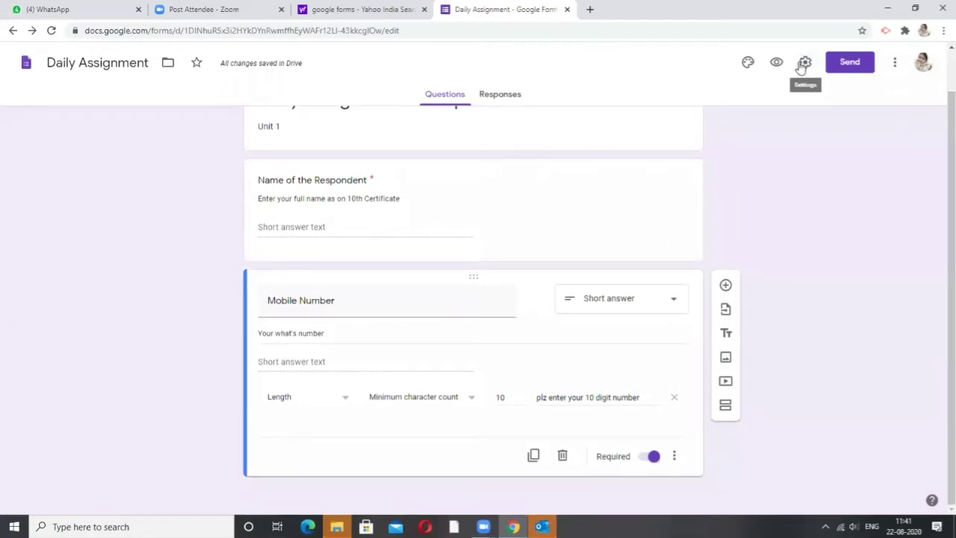
{"action": "left_click", "coordinate": [774, 67]}
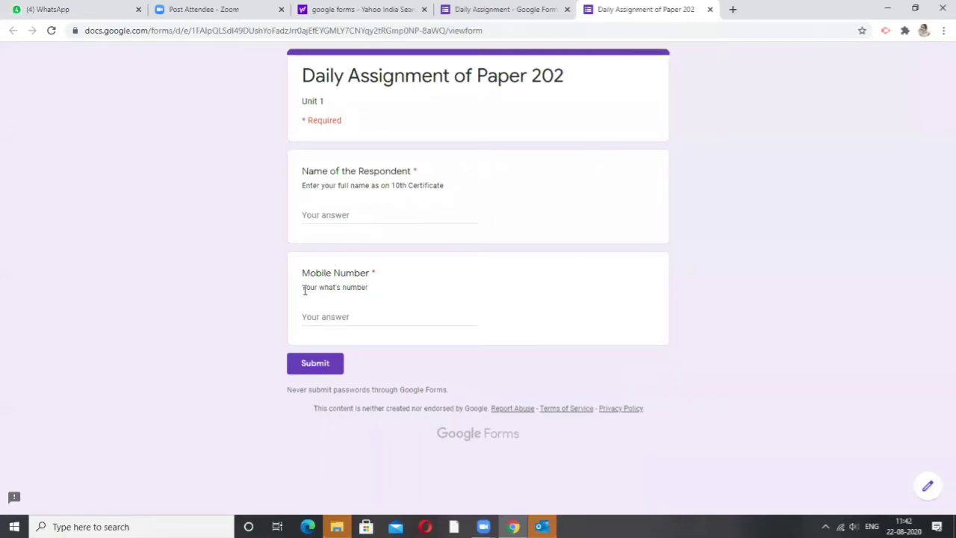
{"action": "left_click", "coordinate": [338, 317]}
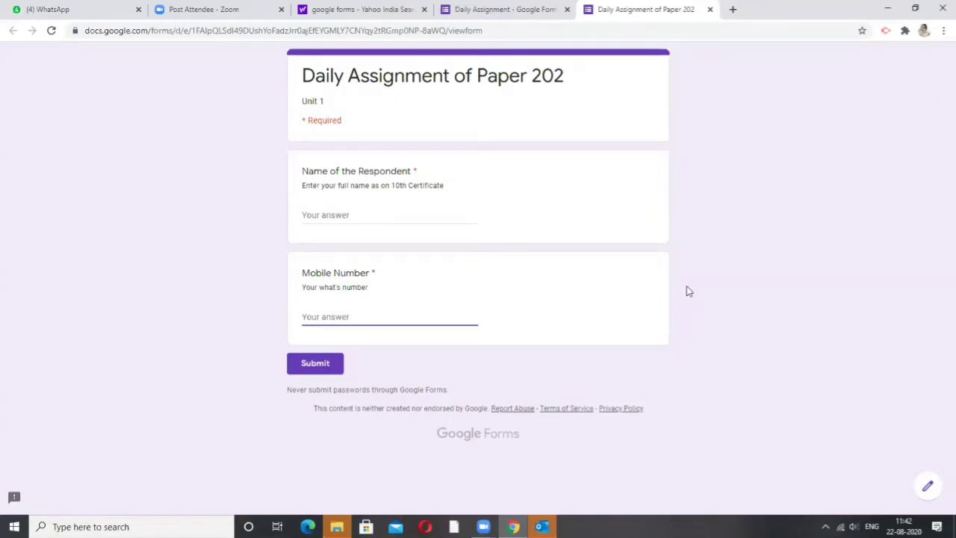
{"action": "type", "text": "989109019"}
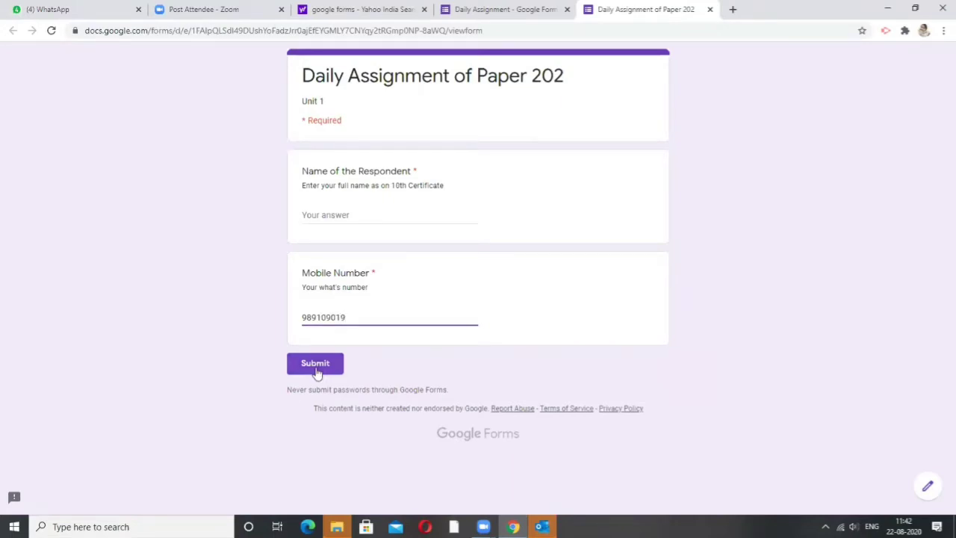
{"action": "left_click", "coordinate": [344, 214]}
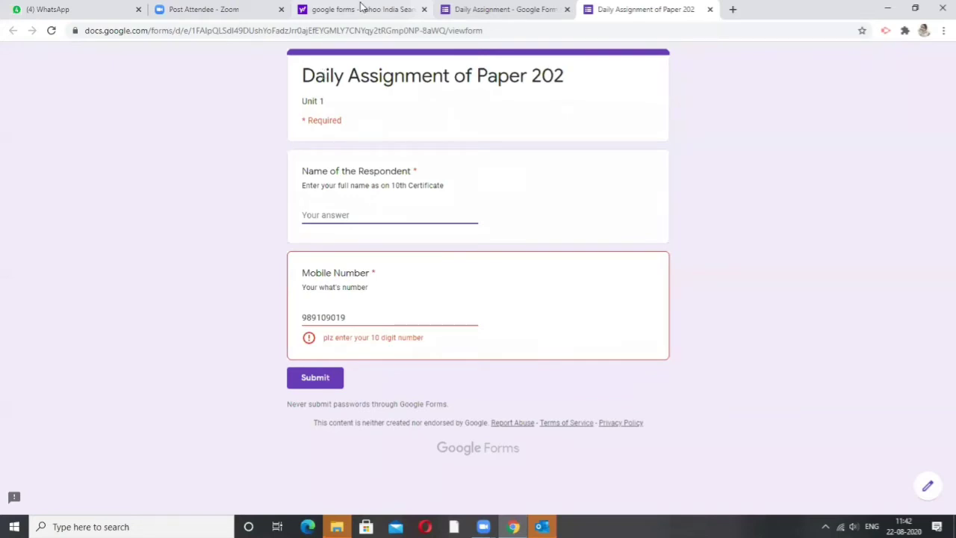
{"action": "left_click", "coordinate": [363, 9]}
{"action": "left_click", "coordinate": [480, 9]}
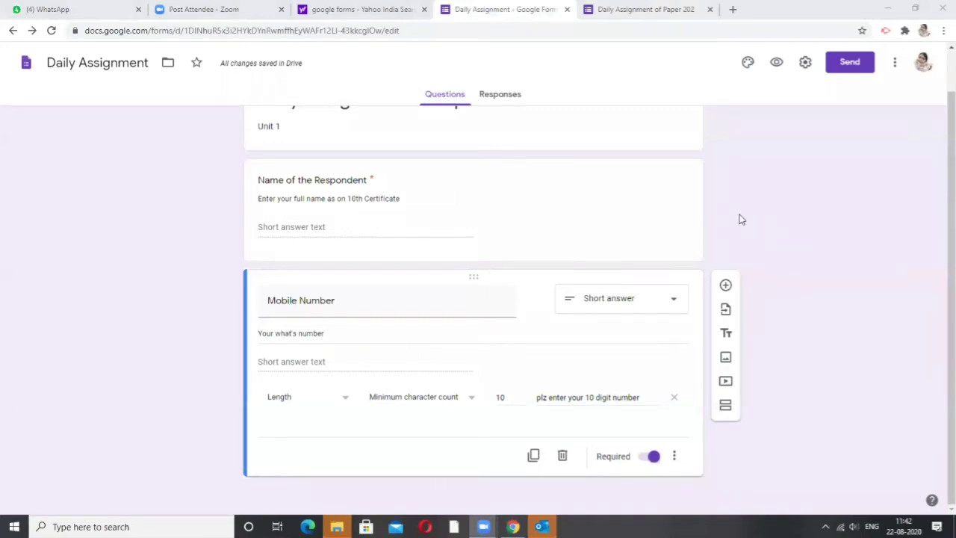
{"action": "scroll", "coordinate": [503, 245], "scroll_direction": "up", "scroll_amount": 1}
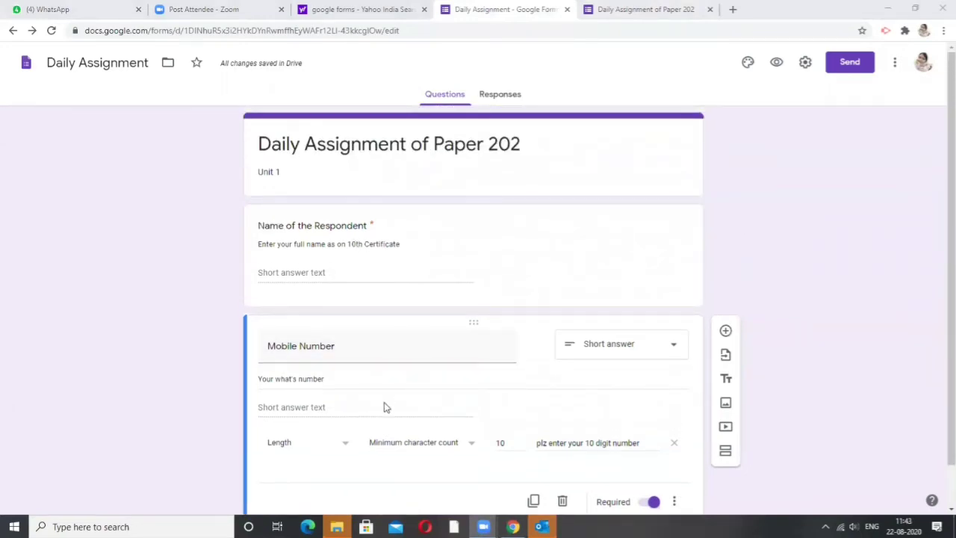
{"action": "scroll", "coordinate": [694, 424], "scroll_direction": "down", "scroll_amount": 1}
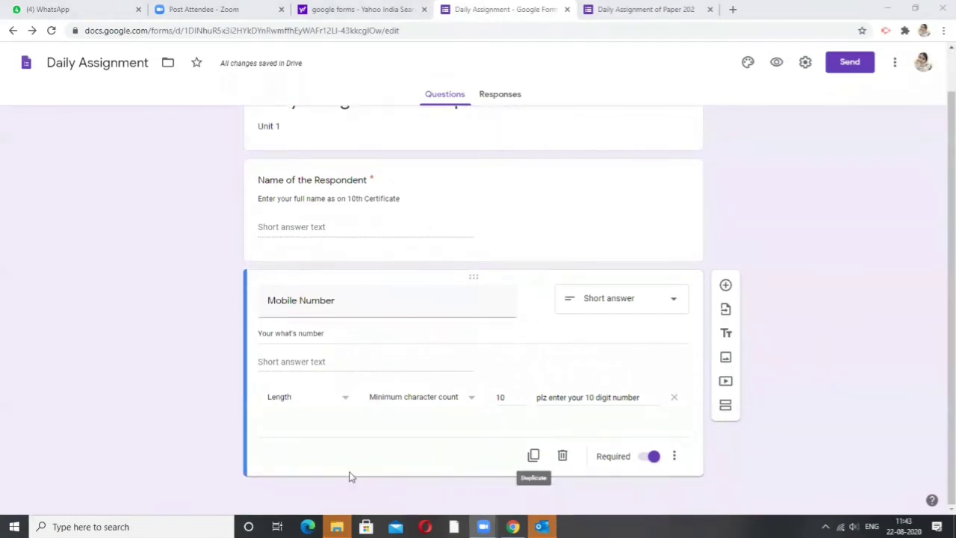
{"action": "left_click", "coordinate": [725, 284]}
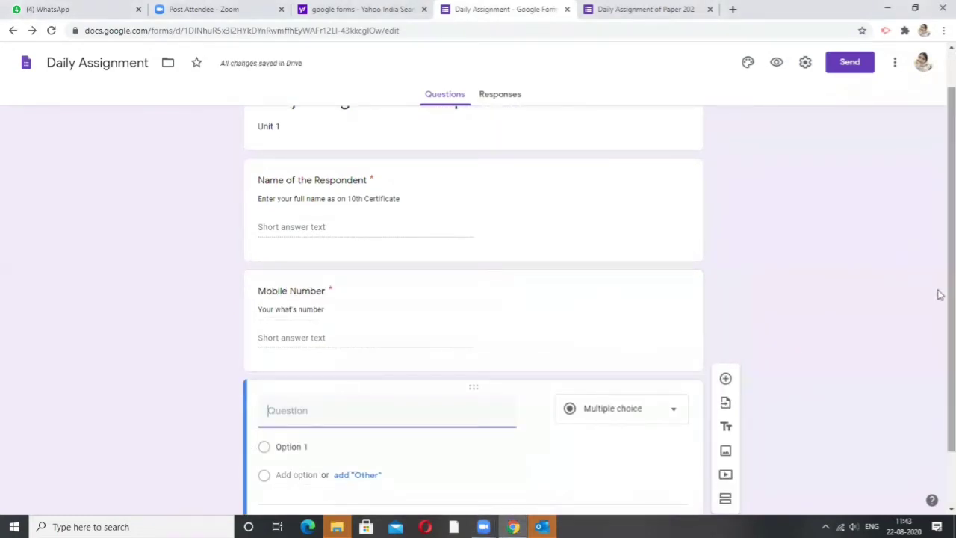
{"action": "scroll", "coordinate": [939, 313], "scroll_direction": "down", "scroll_amount": 1}
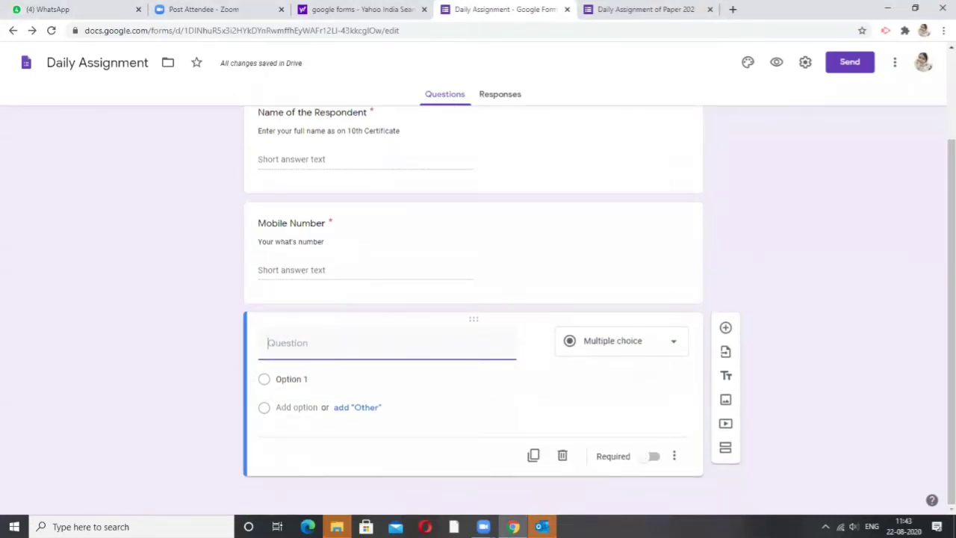
{"action": "left_click", "coordinate": [564, 457]}
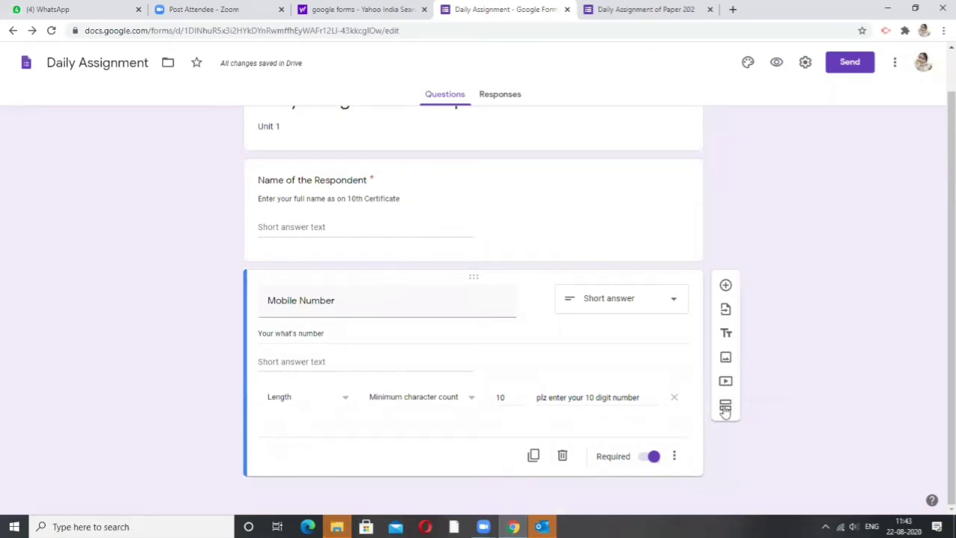
Step: Add a new section after the "Mobile Number" question and title it "Types of Assessment"
{"action": "left_click", "coordinate": [725, 408]}
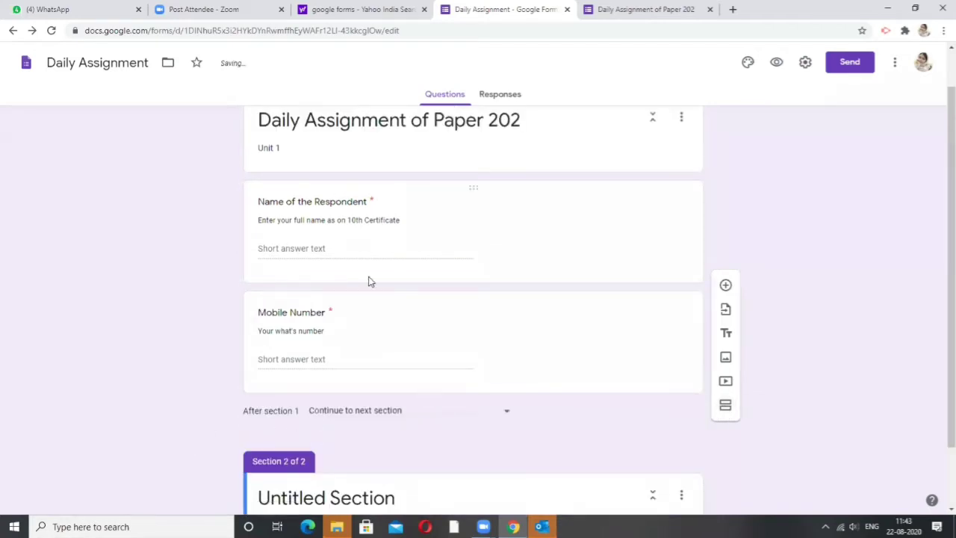
{"action": "scroll", "coordinate": [410, 212], "scroll_direction": "up", "scroll_amount": 1}
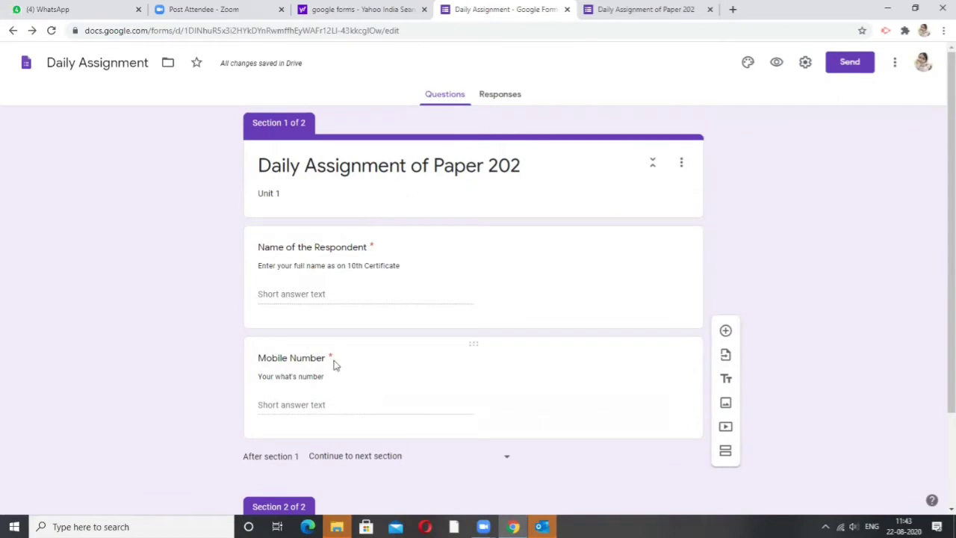
{"action": "scroll", "coordinate": [341, 396], "scroll_direction": "down", "scroll_amount": 2}
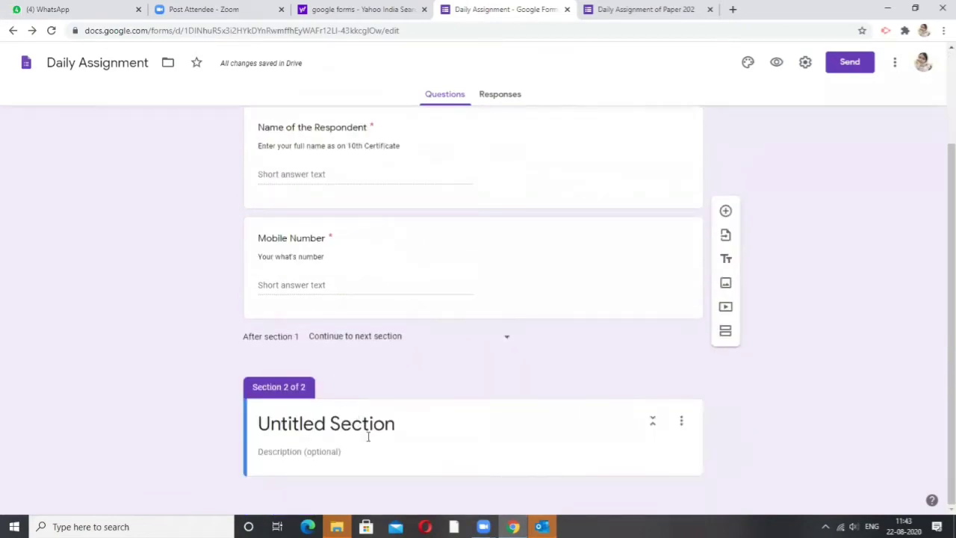
{"action": "left_click", "coordinate": [394, 431]}
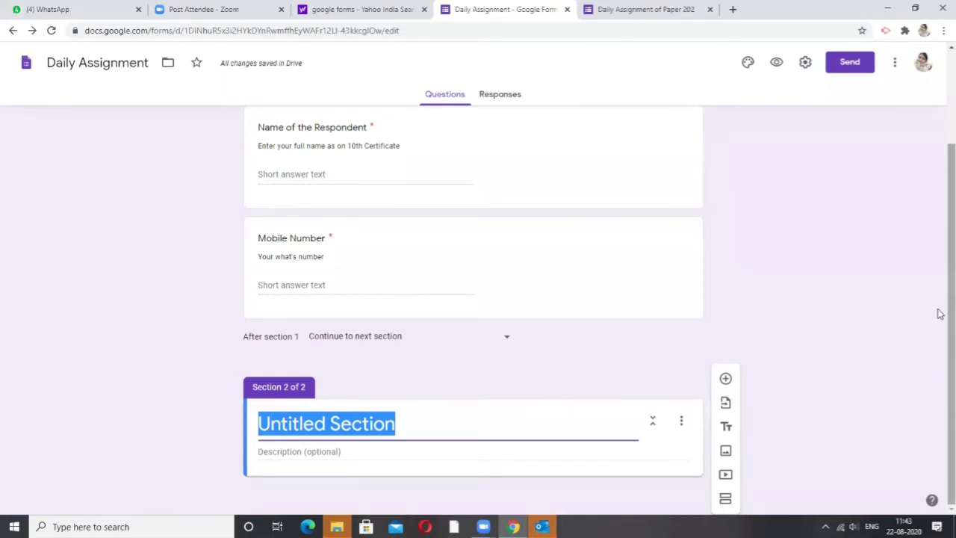
{"action": "type", "text": "Tyes"}
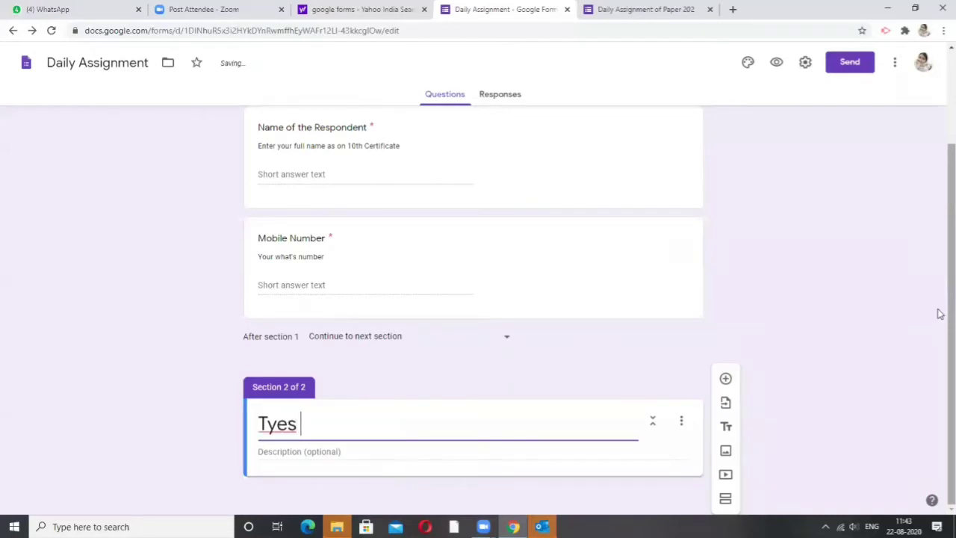
{"action": "key", "text": "BackSpace"}
{"action": "key", "text": "BackSpace"}
{"action": "key", "text": "BackSpace"}
{"action": "type", "text": "pes of "}
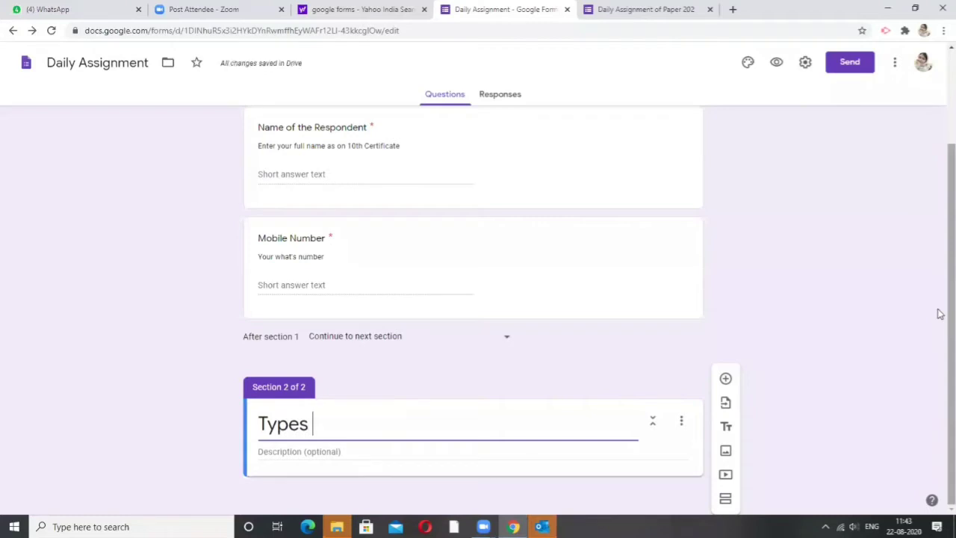
{"action": "type", "text": "Asses"}
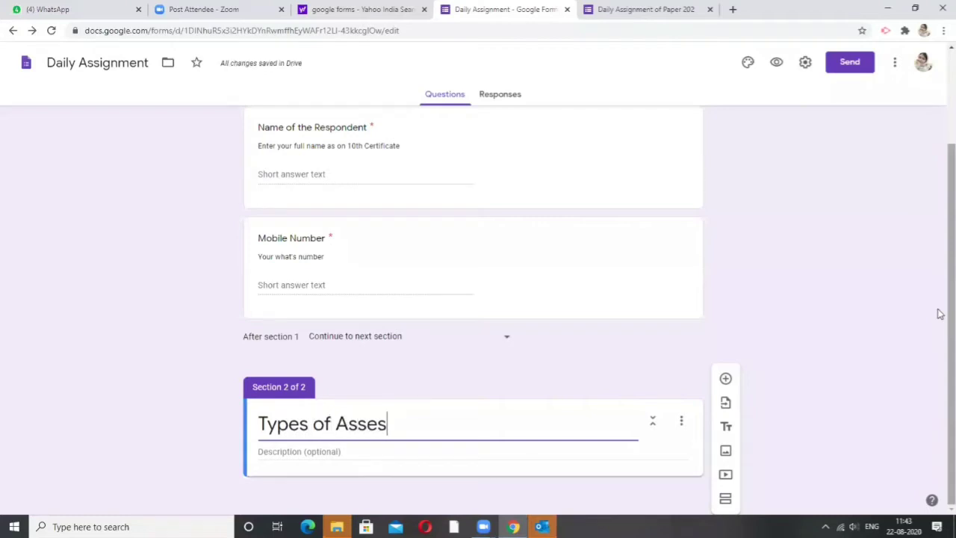
{"action": "type", "text": "sment"}
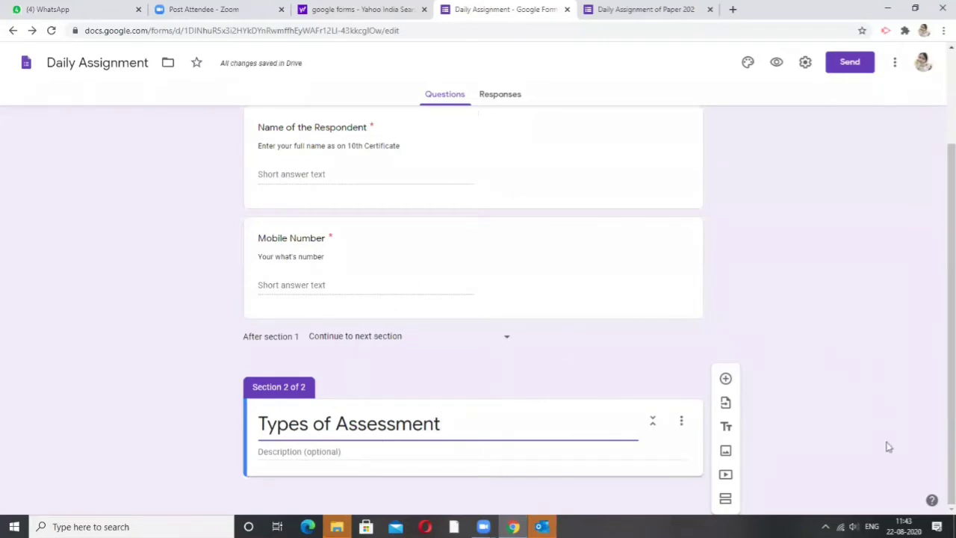
Step: Set the description of the "Types of Assessment" section to "Formative and Summative Assessment"
{"action": "left_click", "coordinate": [347, 451]}
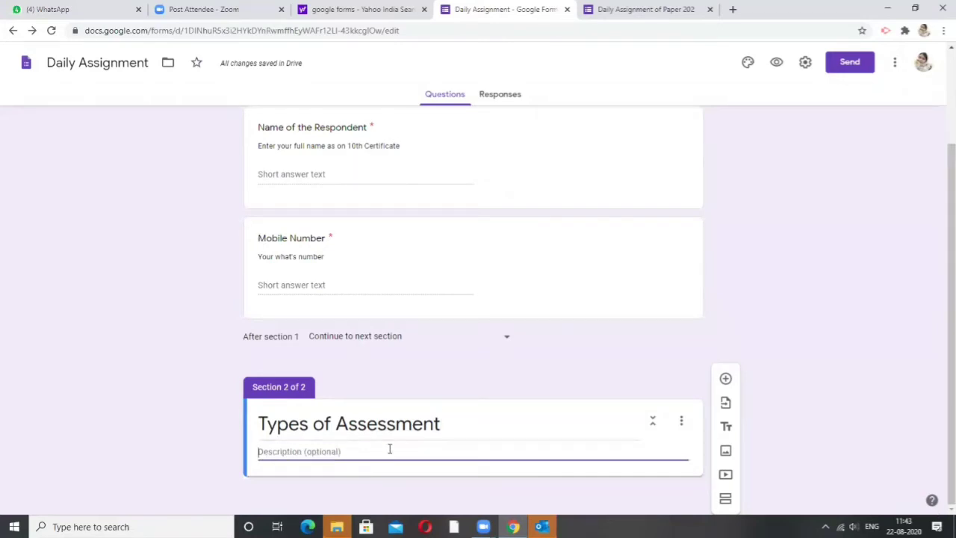
{"action": "type", "text": "I"}
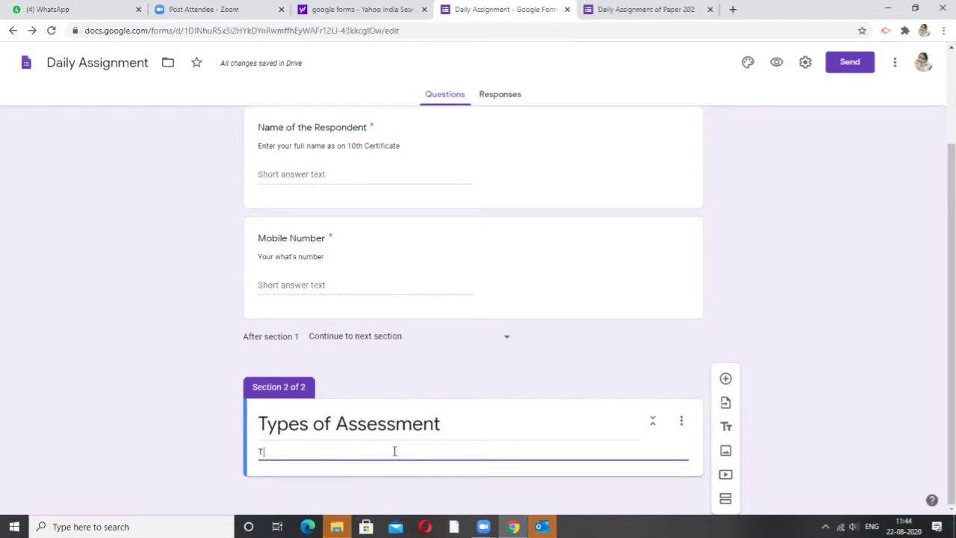
{"action": "key", "text": "BackSpace"}
{"action": "type", "text": "Formative "}
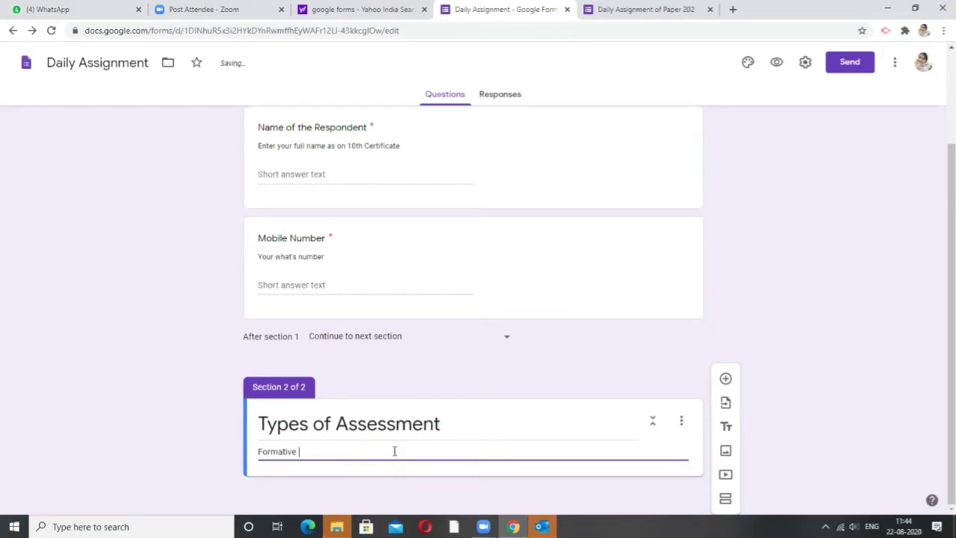
{"action": "type", "text": "and Summ"}
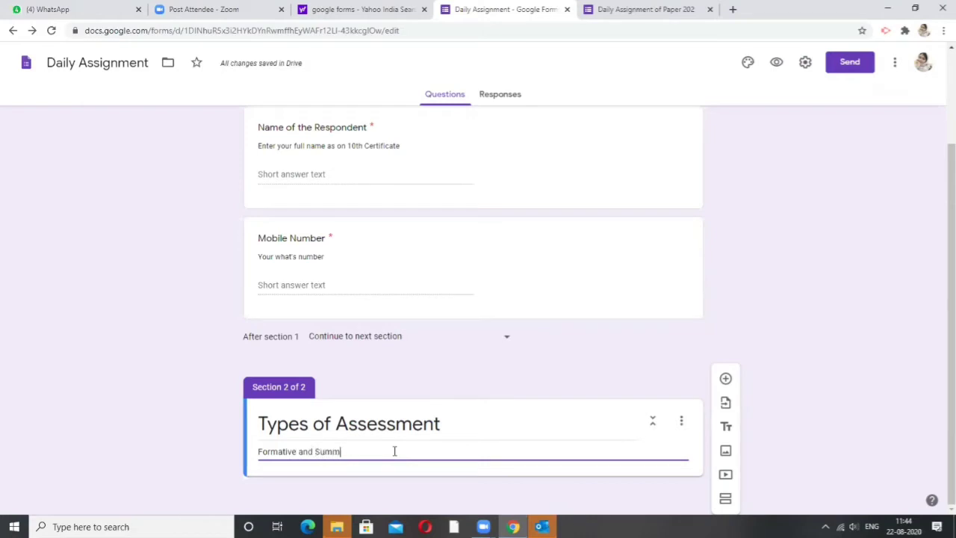
{"action": "type", "text": "ativ"}
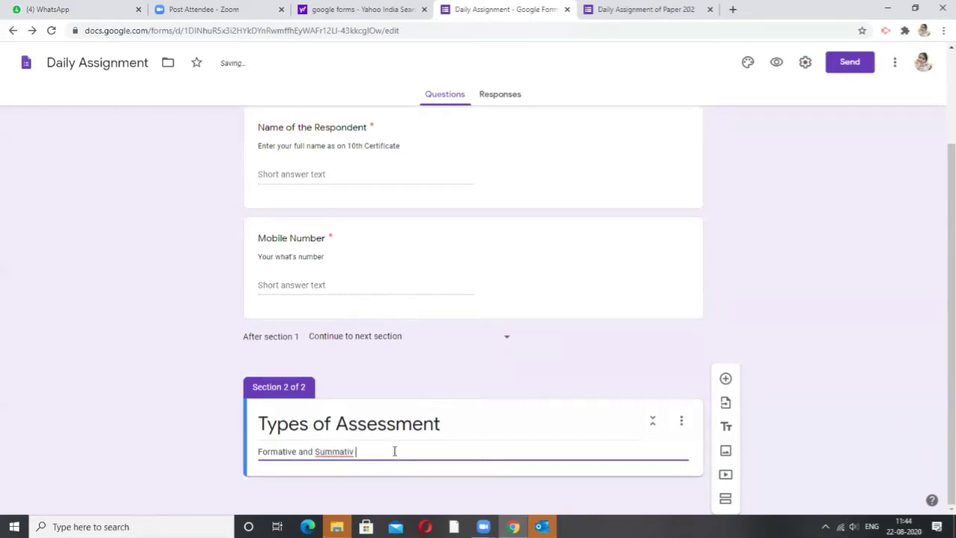
{"action": "key", "text": "BackSpace"}
{"action": "type", "text": "e Assessment"}
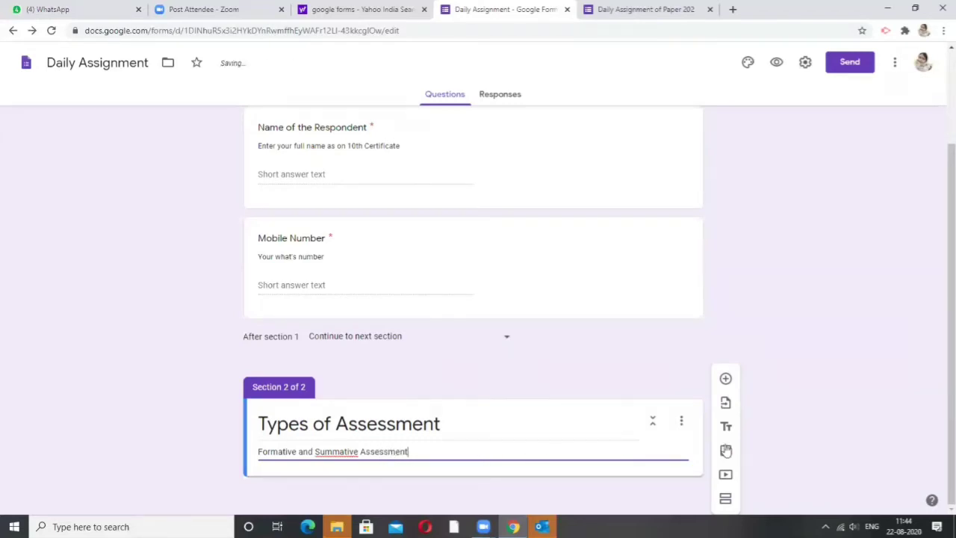
{"action": "left_click", "coordinate": [747, 427]}
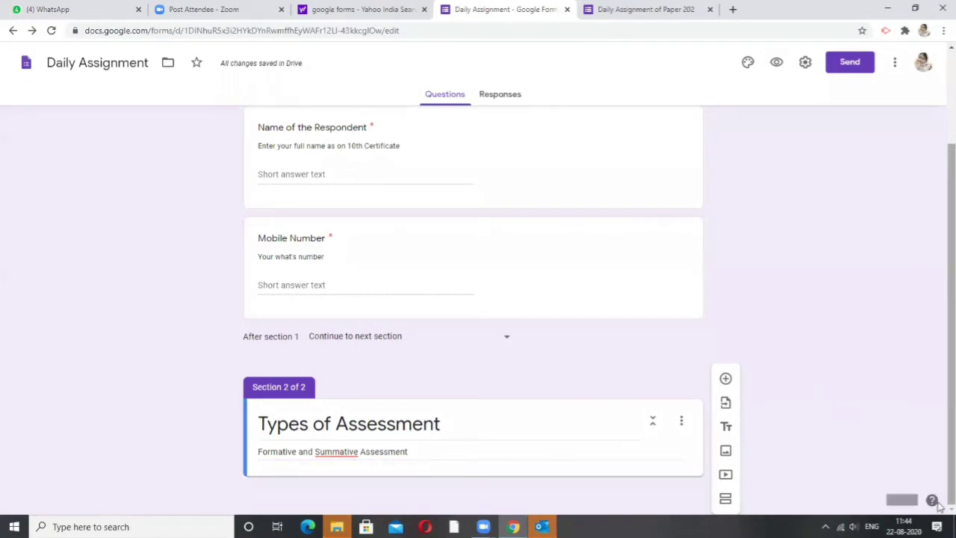
{"action": "left_click", "coordinate": [681, 420]}
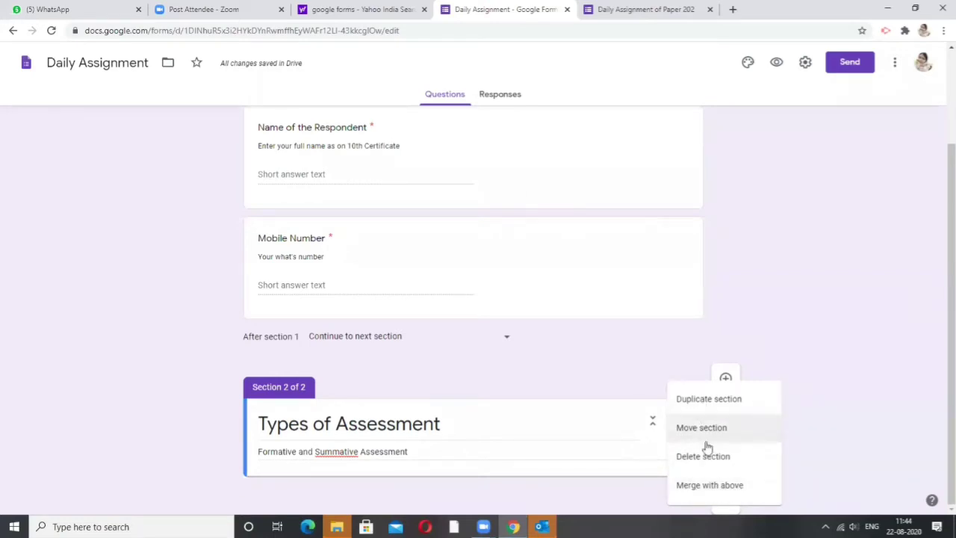
{"action": "left_click", "coordinate": [826, 379]}
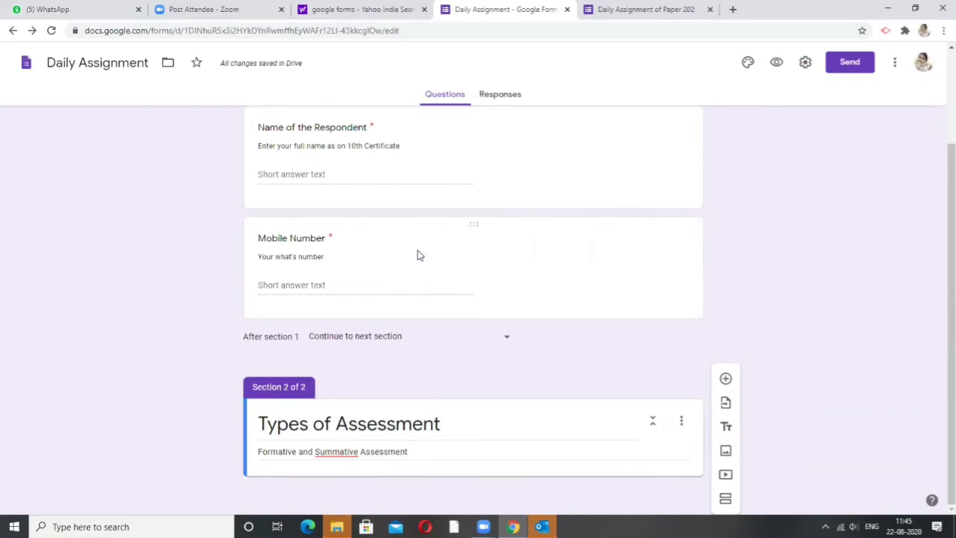
{"action": "scroll", "coordinate": [417, 255], "scroll_direction": "up", "scroll_amount": 2}
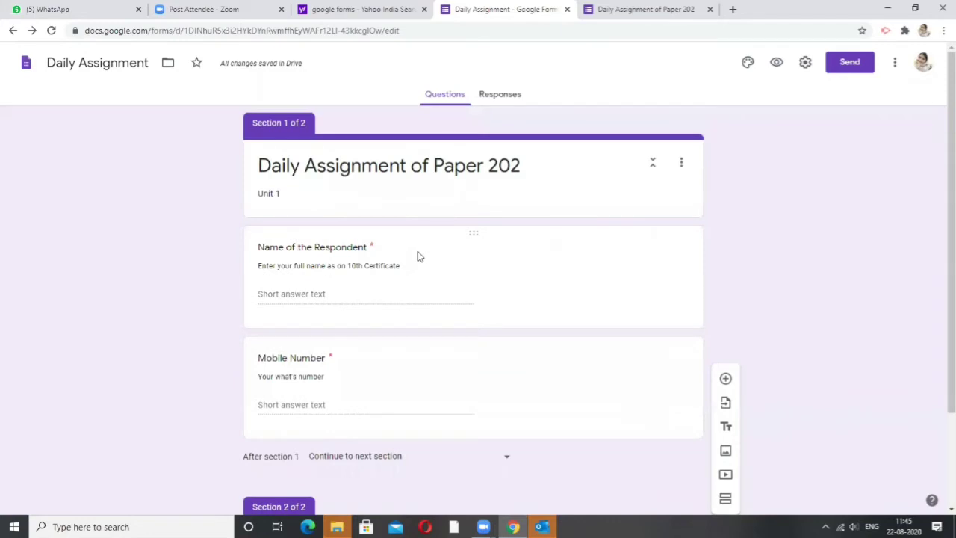
{"action": "scroll", "coordinate": [419, 273], "scroll_direction": "down", "scroll_amount": 2}
{"action": "left_click", "coordinate": [411, 410]}
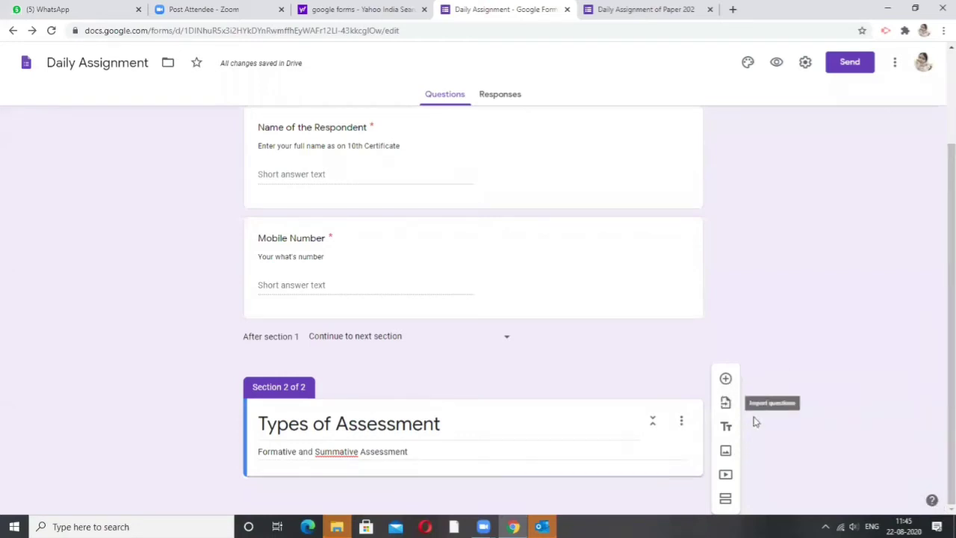
Step: Add a multiple-choice question to the "Types of Assessment" section
{"action": "left_click", "coordinate": [725, 378]}
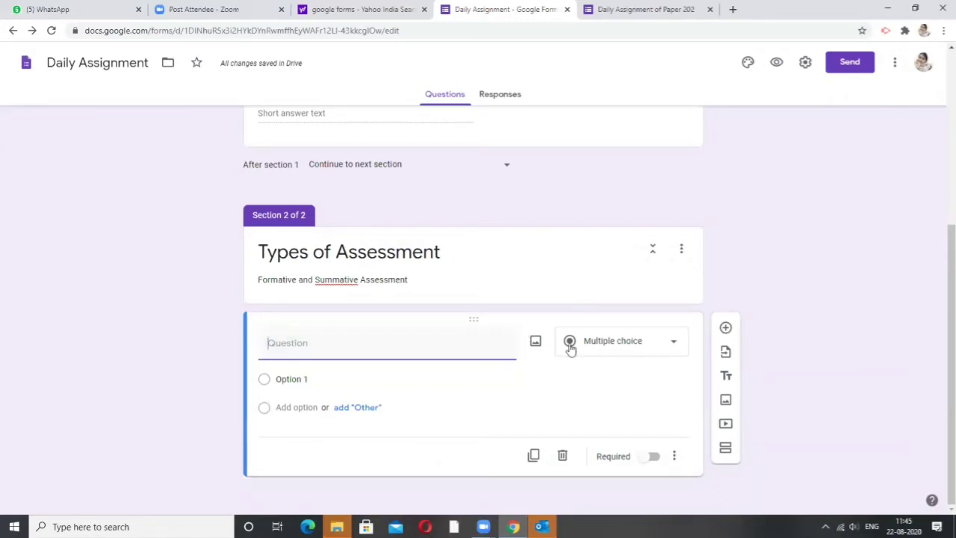
{"action": "left_click", "coordinate": [670, 342]}
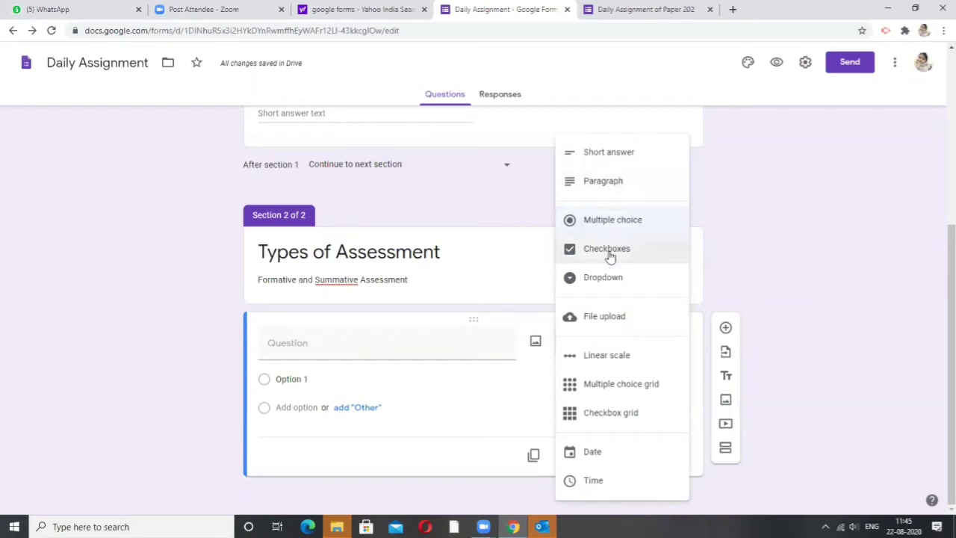
{"action": "left_click", "coordinate": [612, 225]}
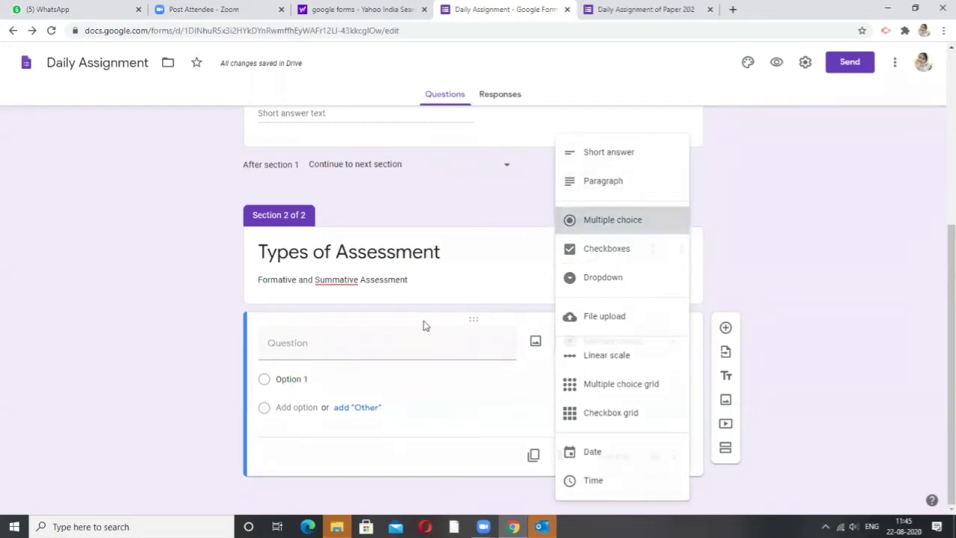
Step: Set the new question's text to "What do you understand by Formative Assessment?"
{"action": "left_click", "coordinate": [378, 342]}
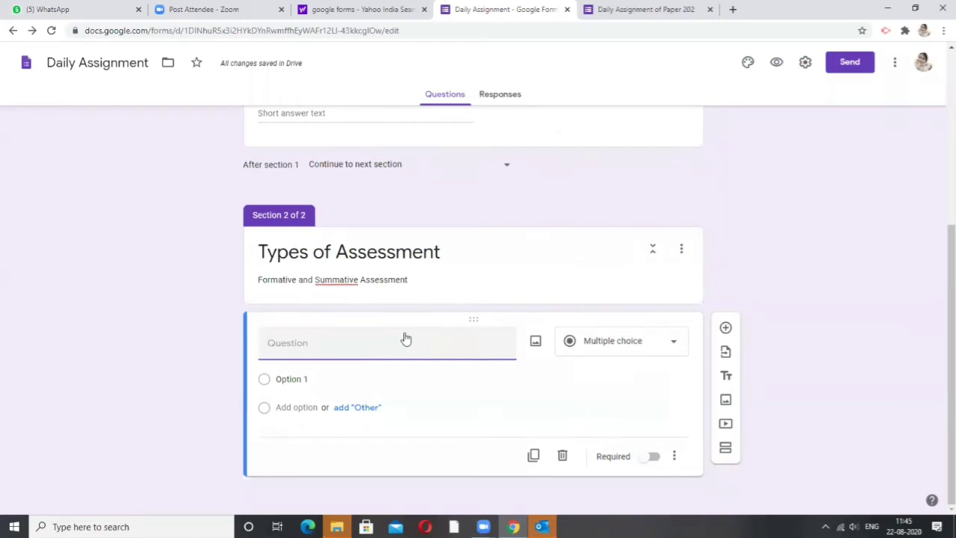
{"action": "type", "text": "W"}
{"action": "key", "text": "BackSpace"}
{"action": "type", "text": "What do"}
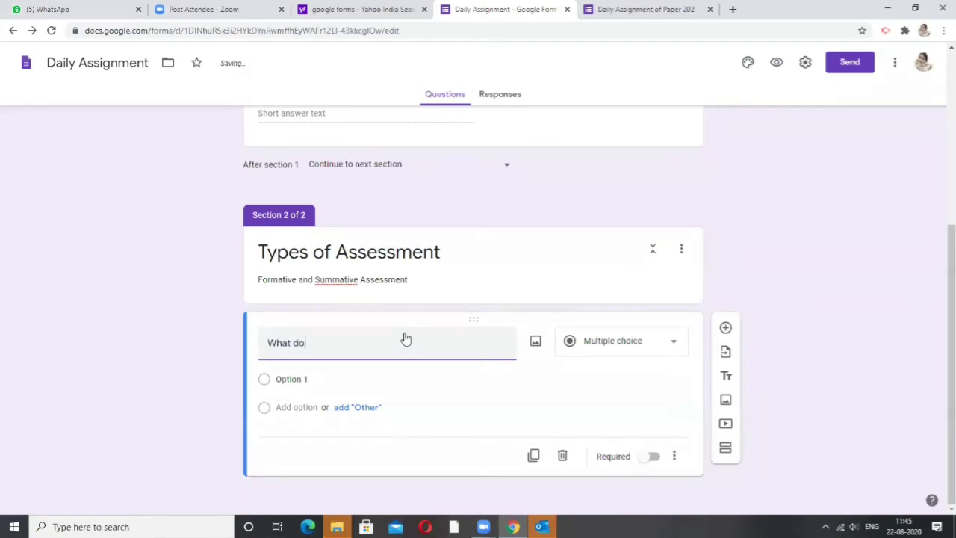
{"action": "type", "text": " you und"}
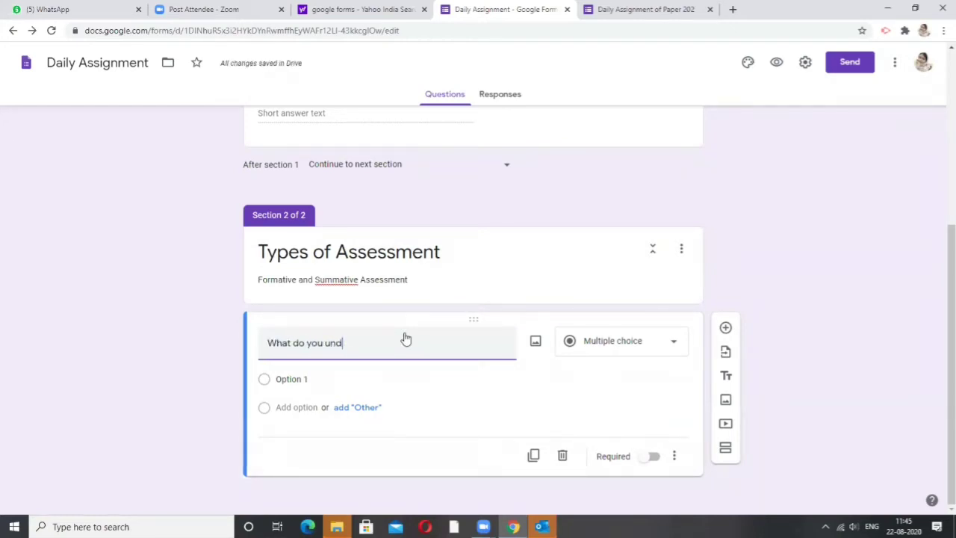
{"action": "type", "text": "erstand by Fo"}
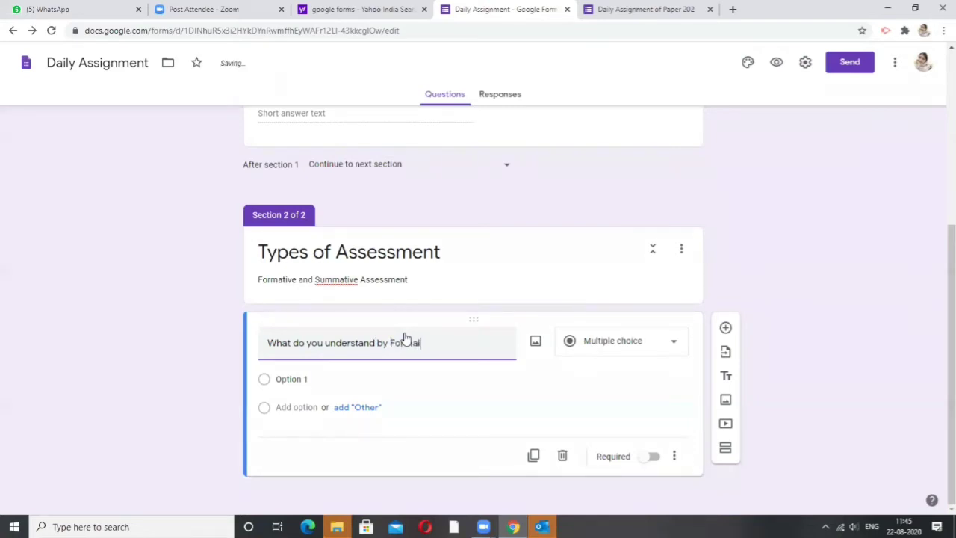
{"action": "type", "text": "rmative Assessment"}
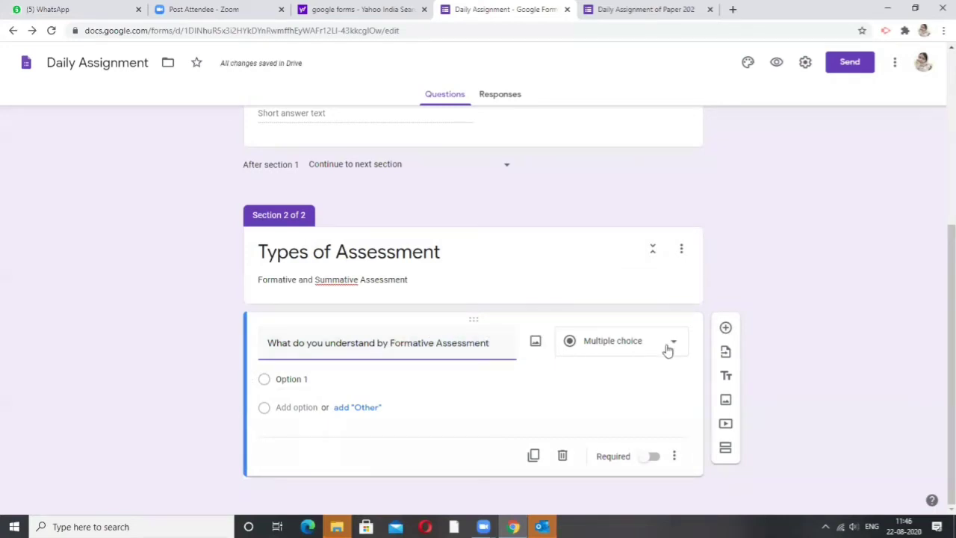
{"action": "left_click", "coordinate": [312, 381]}
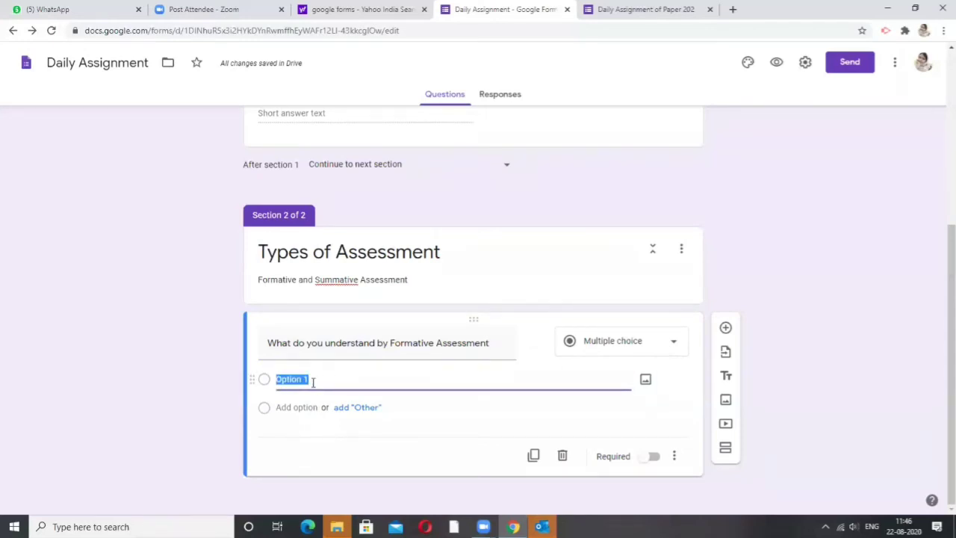
{"action": "left_click", "coordinate": [495, 343]}
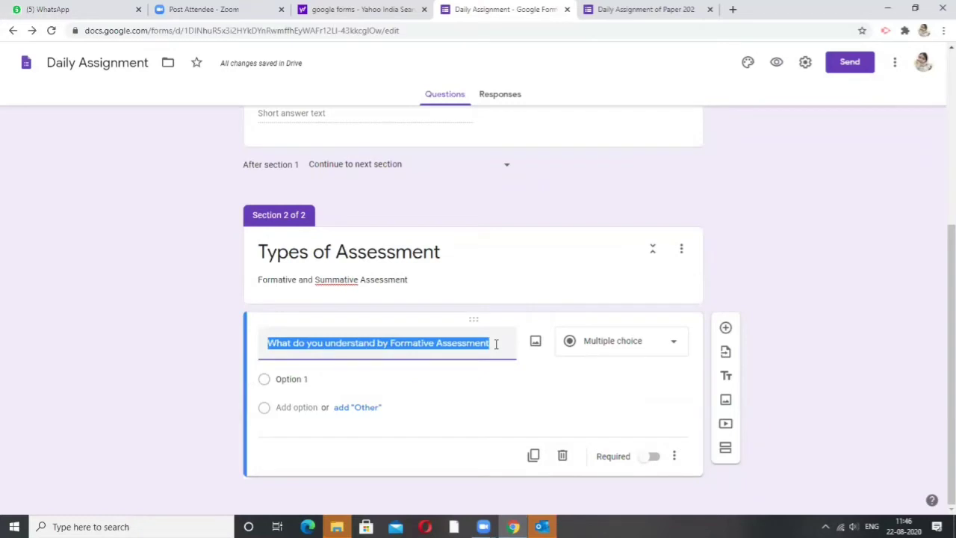
{"action": "left_click", "coordinate": [495, 343]}
{"action": "type", "text": "?"}
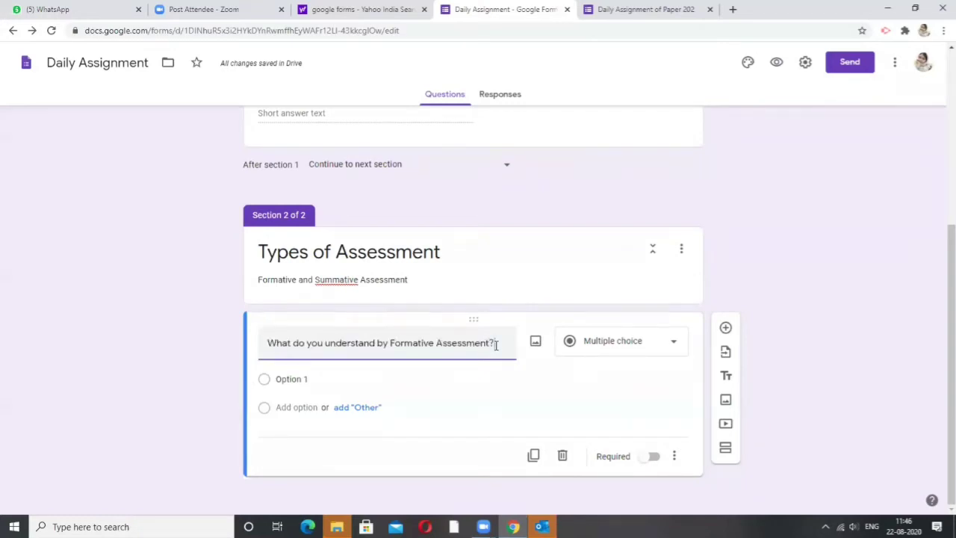
Step: Enter "year end assessment", "continuous assessment" and "Both a & b" as the first three options of the Formative Assessment question
{"action": "left_click", "coordinate": [314, 381]}
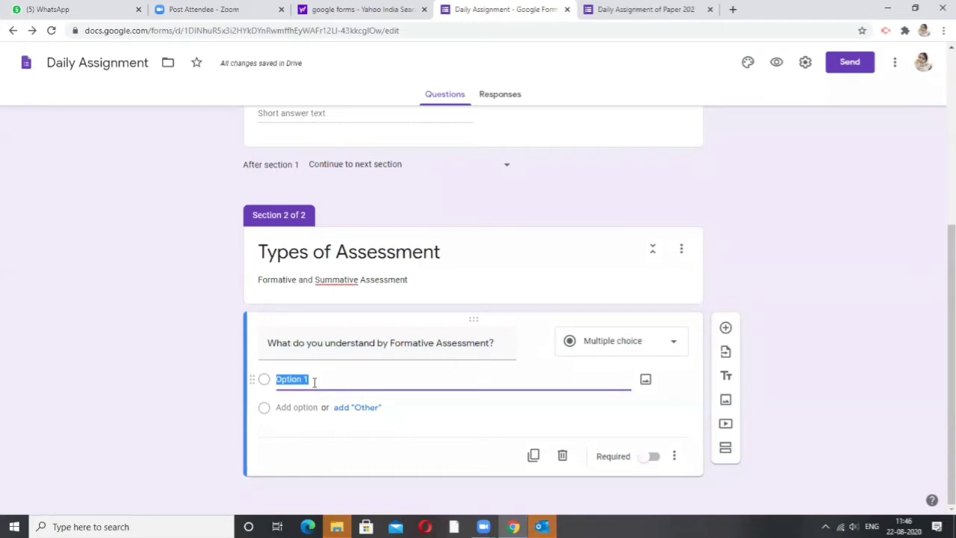
{"action": "type", "text": "year end as"}
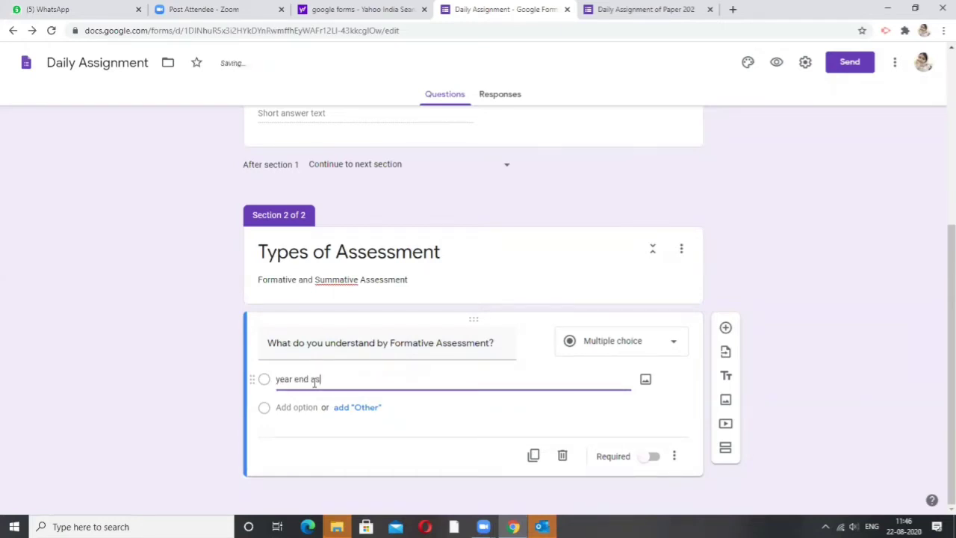
{"action": "type", "text": "sessment"}
{"action": "left_click", "coordinate": [305, 407]}
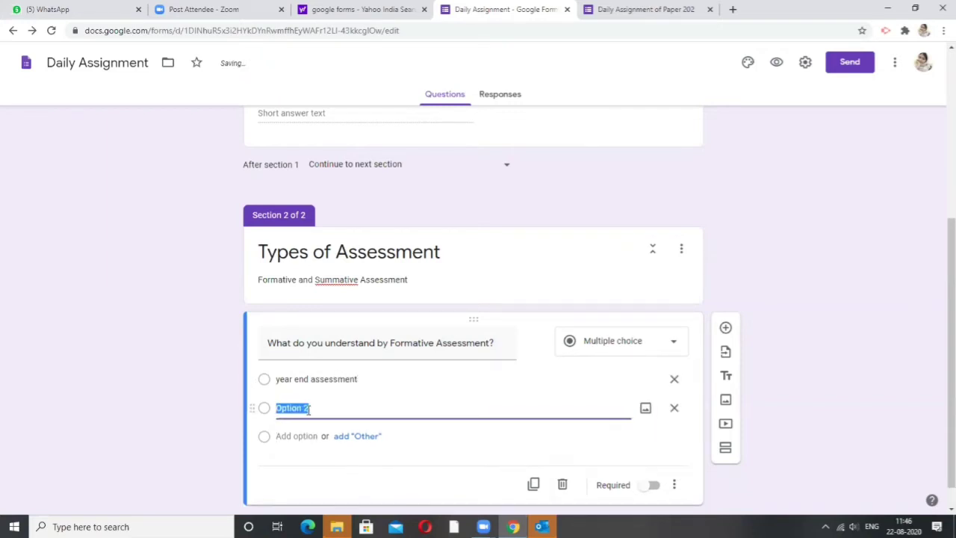
{"action": "type", "text": "continu"}
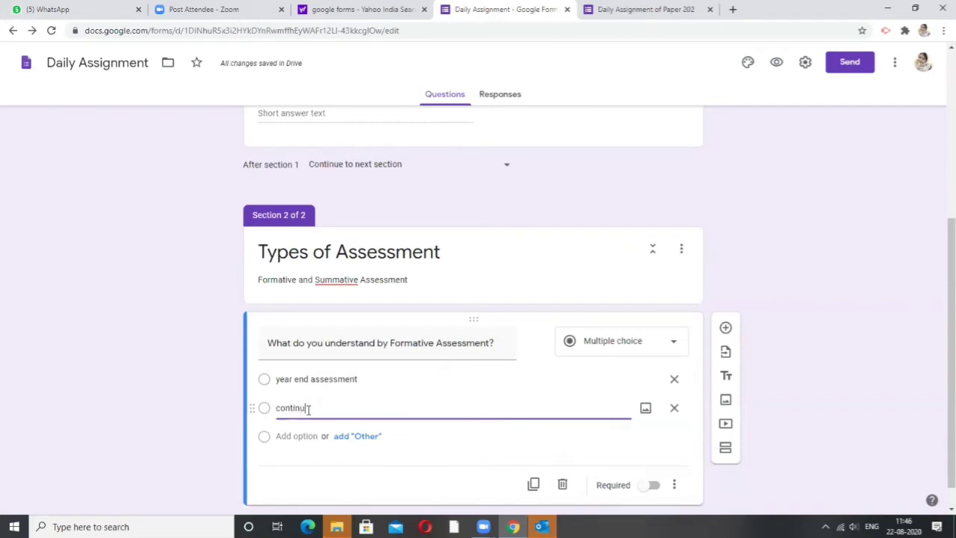
{"action": "type", "text": "ous ass"}
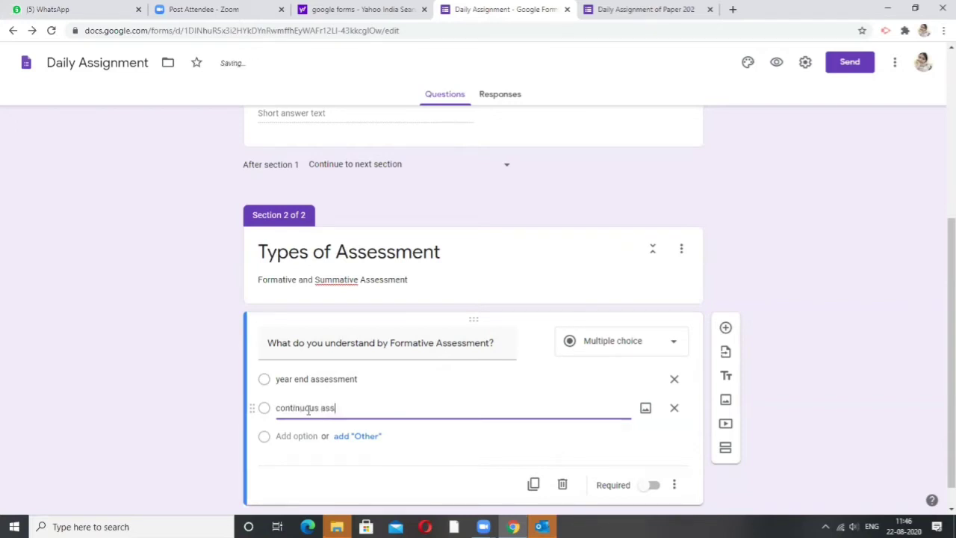
{"action": "type", "text": "essment"}
{"action": "left_click", "coordinate": [303, 436]}
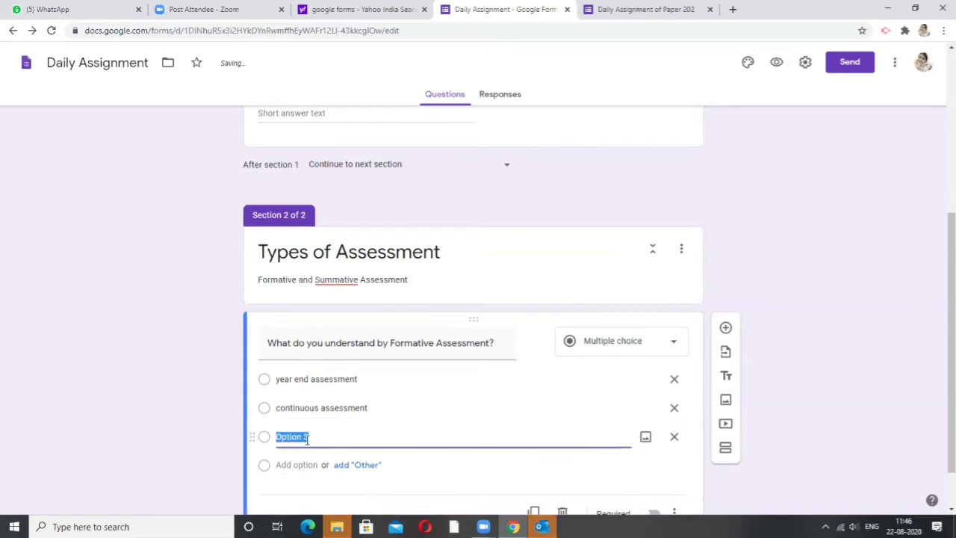
{"action": "type", "text": "Both a &b"}
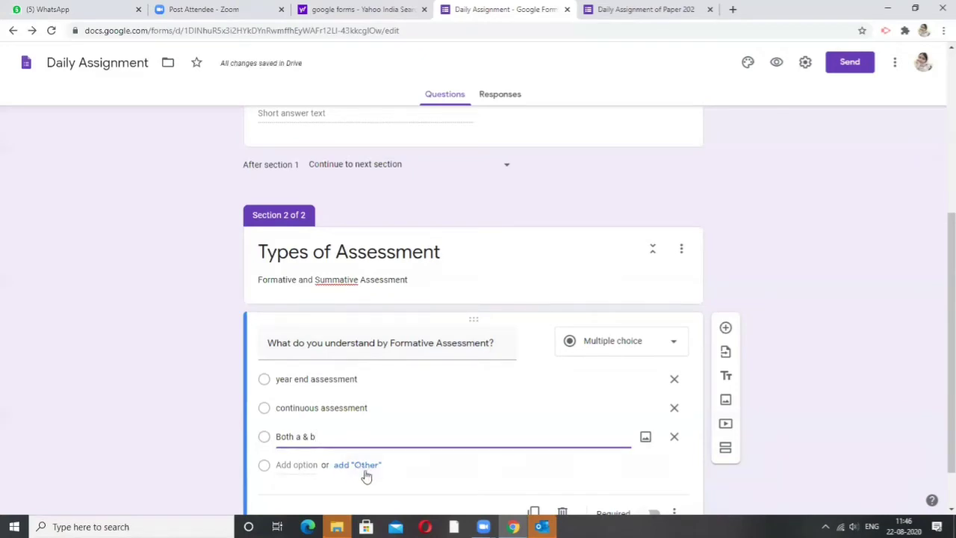
{"action": "scroll", "coordinate": [817, 366], "scroll_direction": "down", "scroll_amount": 1}
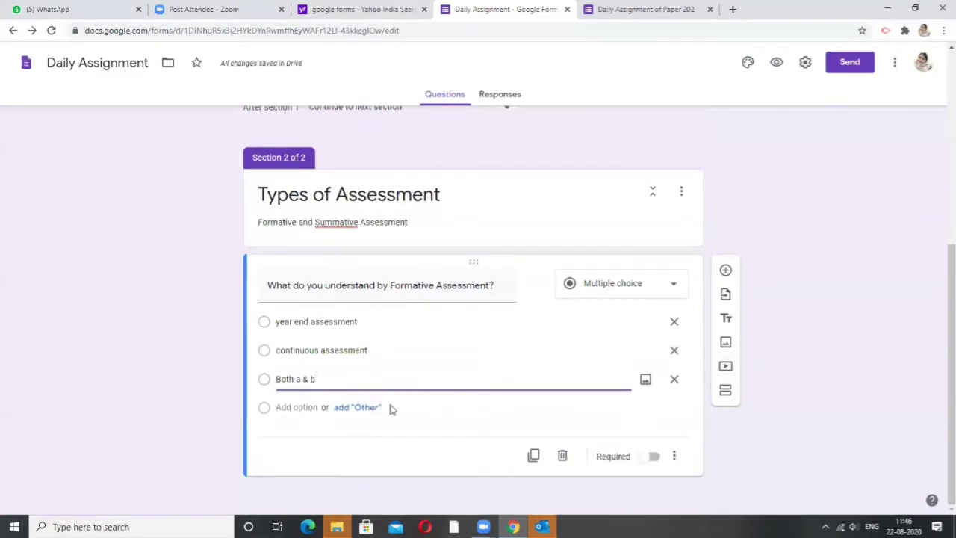
{"action": "left_click", "coordinate": [363, 409]}
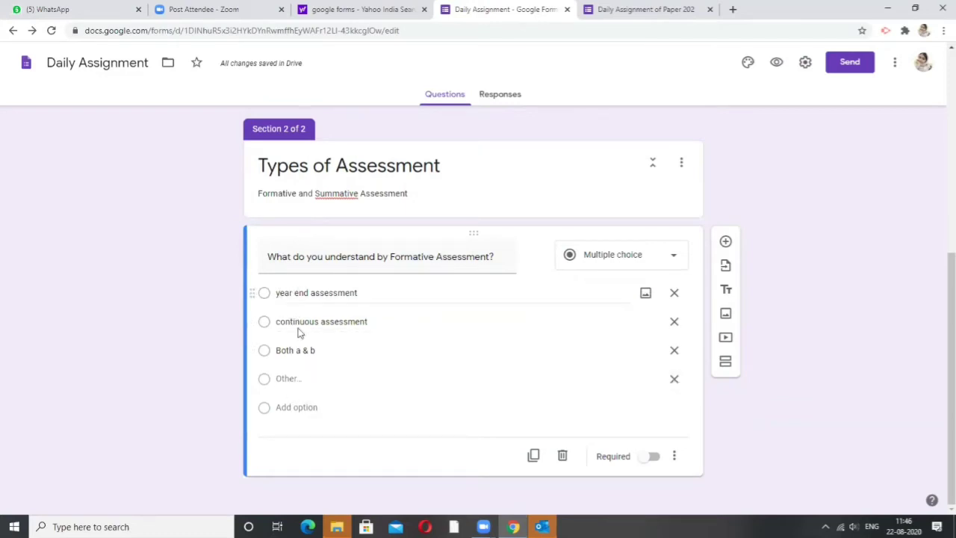
{"action": "left_click", "coordinate": [674, 384]}
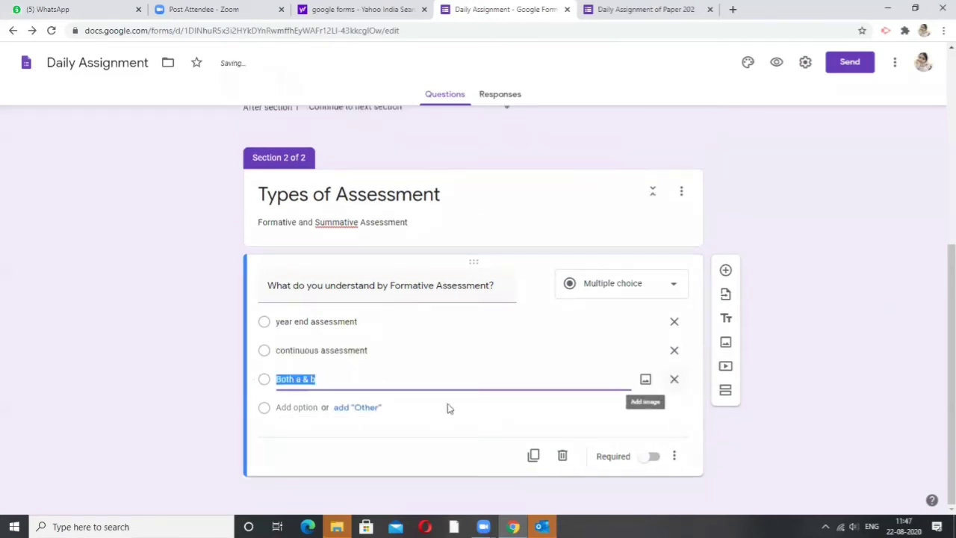
Step: Add "None of these" as the fourth option of the Formative Assessment question and make the question required
{"action": "left_click", "coordinate": [304, 410]}
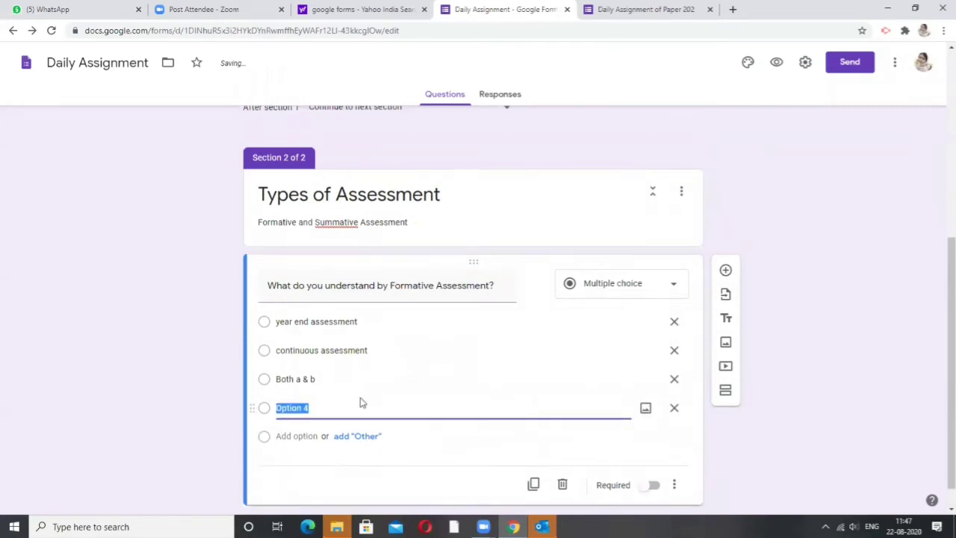
{"action": "type", "text": "None of these"}
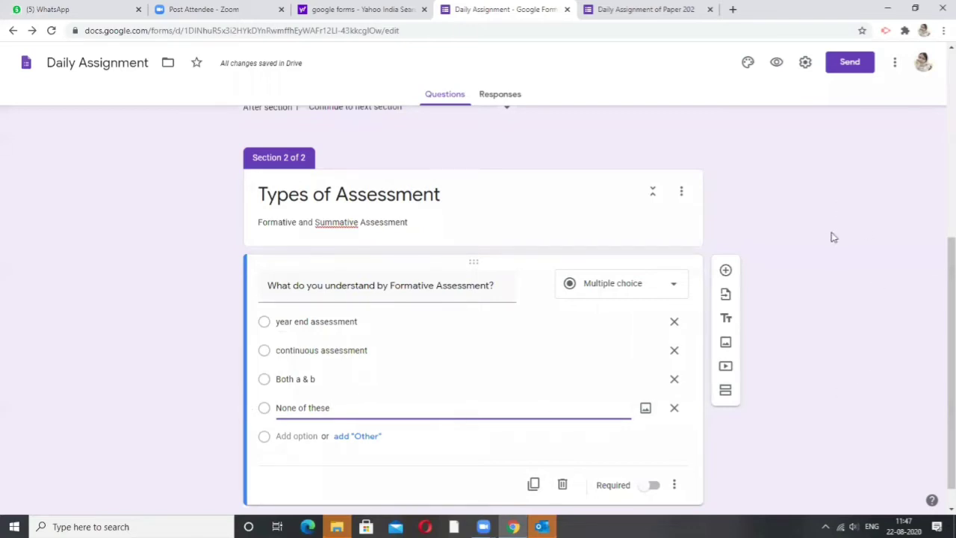
{"action": "scroll", "coordinate": [827, 283], "scroll_direction": "down", "scroll_amount": 1}
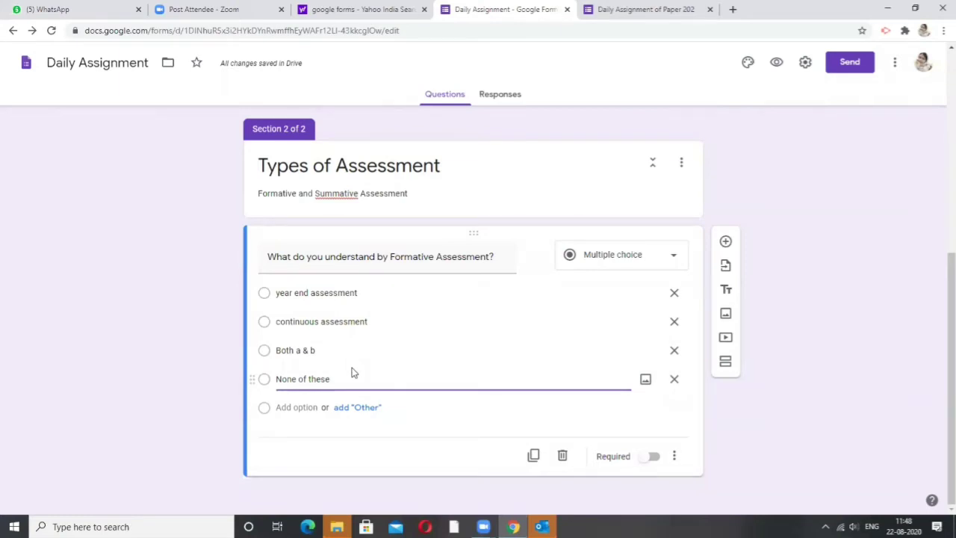
{"action": "left_click", "coordinate": [654, 461]}
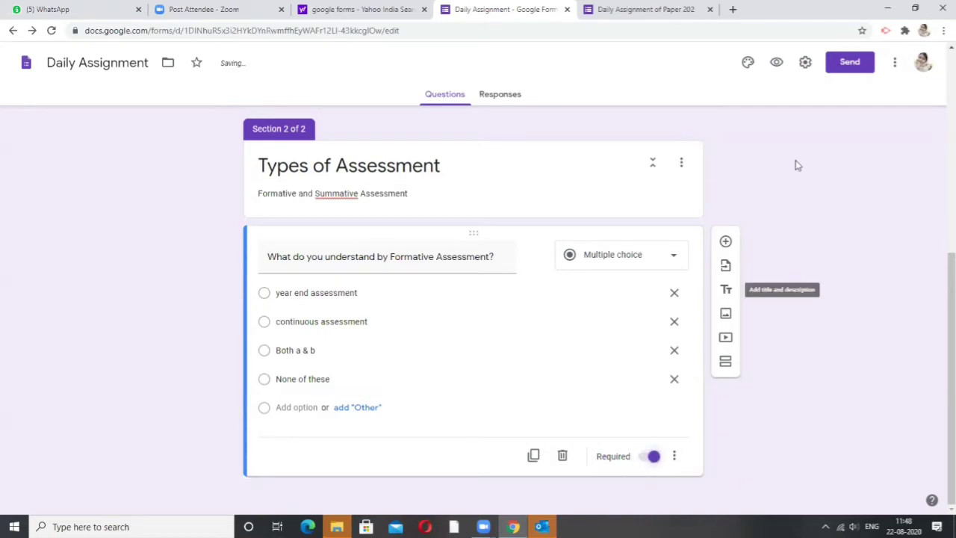
Step: Limit the form to 1 response per respondent in the form settings
{"action": "left_click", "coordinate": [805, 62]}
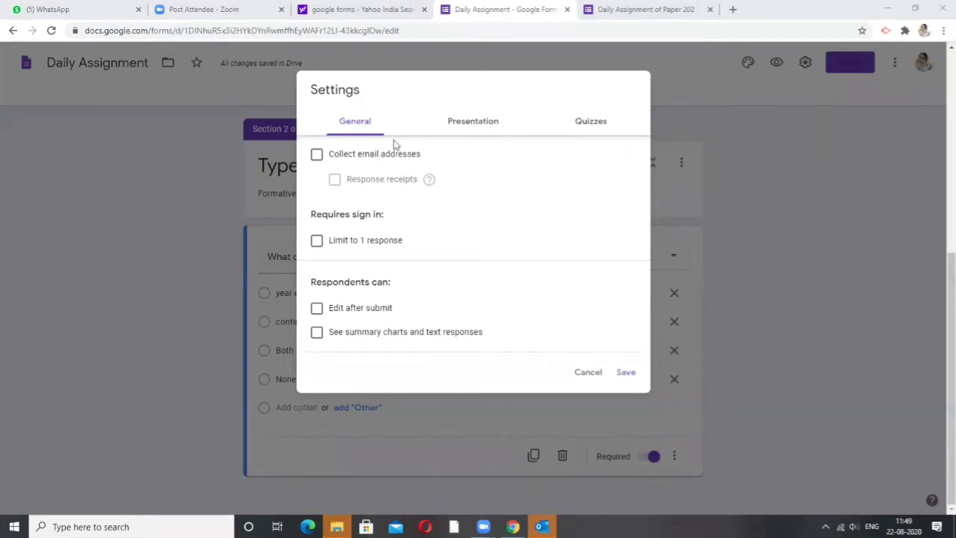
{"action": "left_click", "coordinate": [478, 121]}
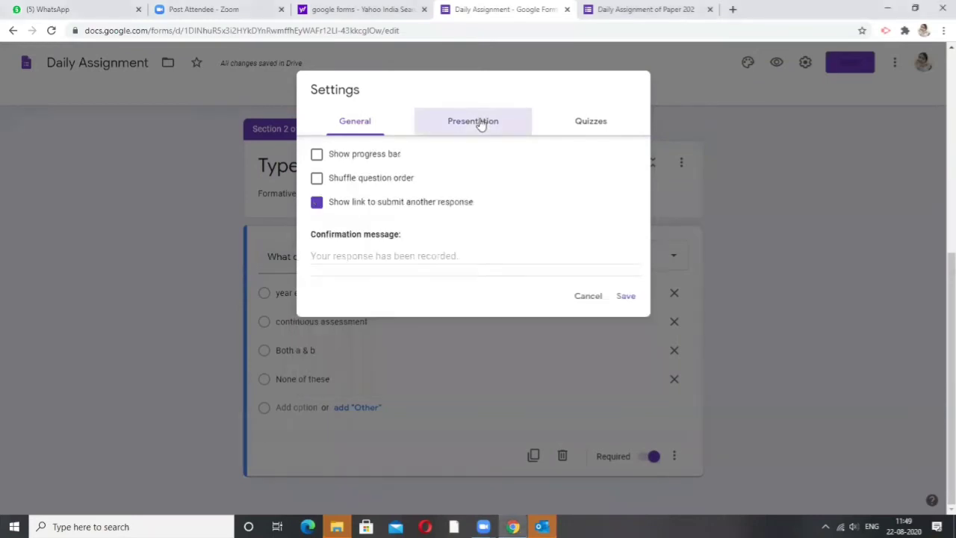
{"action": "left_click", "coordinate": [589, 122]}
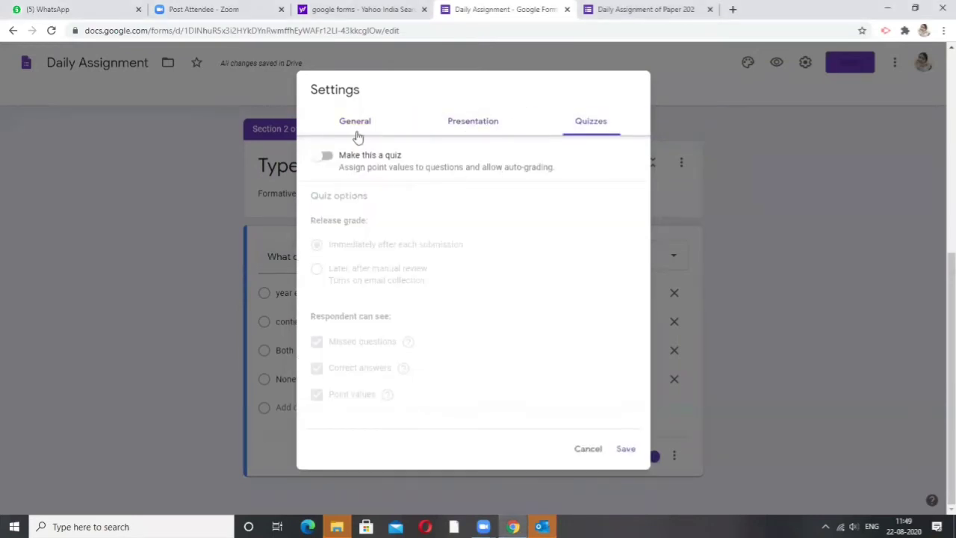
{"action": "left_click", "coordinate": [355, 123]}
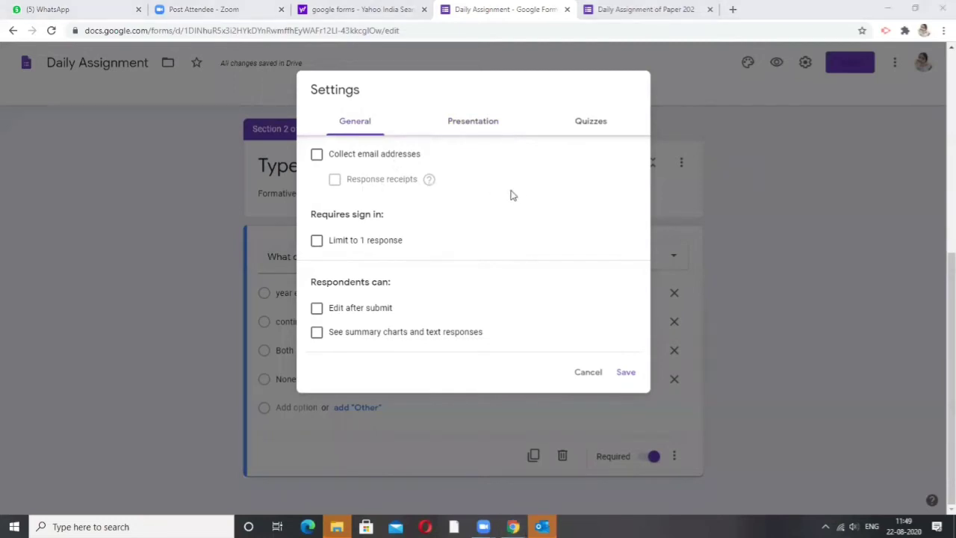
{"action": "left_click", "coordinate": [345, 242]}
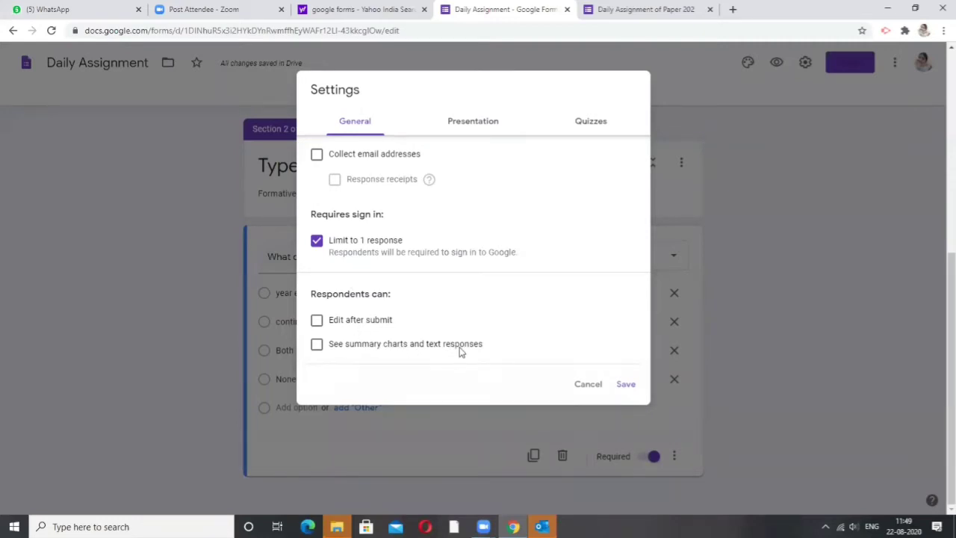
{"action": "left_click", "coordinate": [369, 324]}
{"action": "left_click", "coordinate": [336, 324]}
Step: Make the form a quiz and save the settings
{"action": "left_click", "coordinate": [466, 124]}
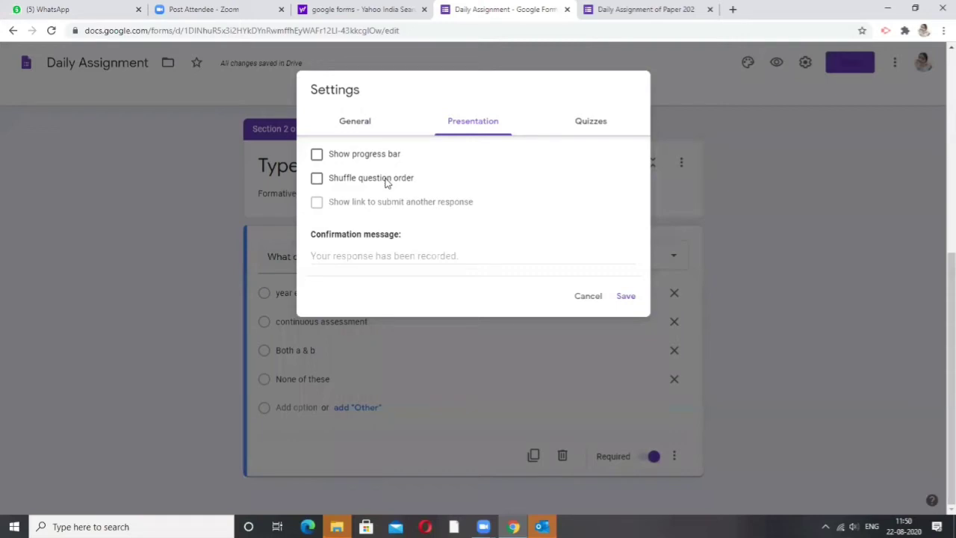
{"action": "left_click", "coordinate": [591, 121]}
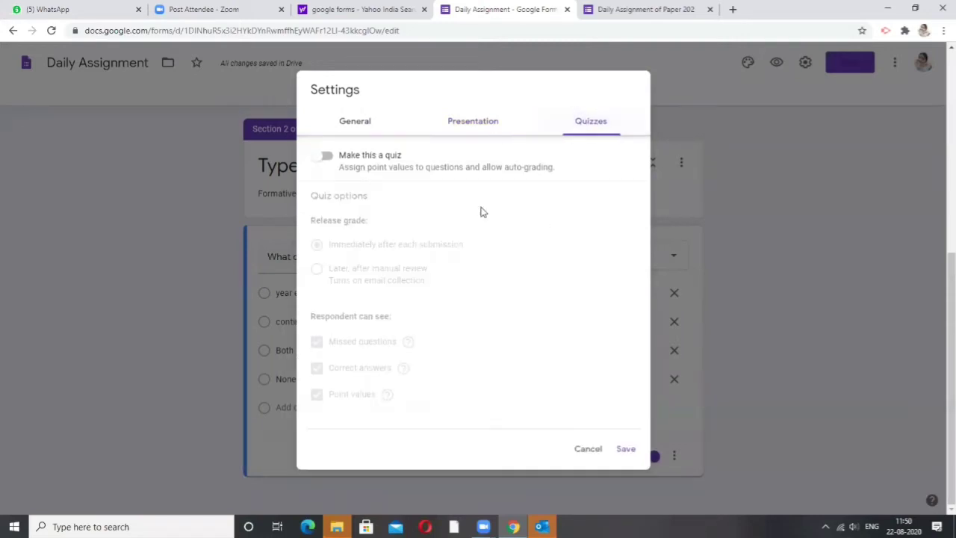
{"action": "left_click", "coordinate": [351, 157]}
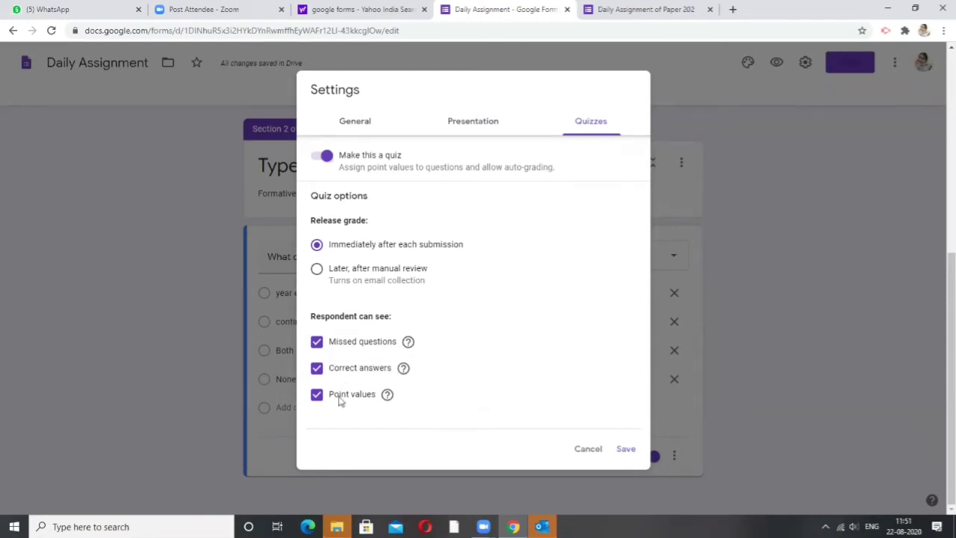
{"action": "mouse_move", "coordinate": [385, 404]}
{"action": "left_click", "coordinate": [624, 451]}
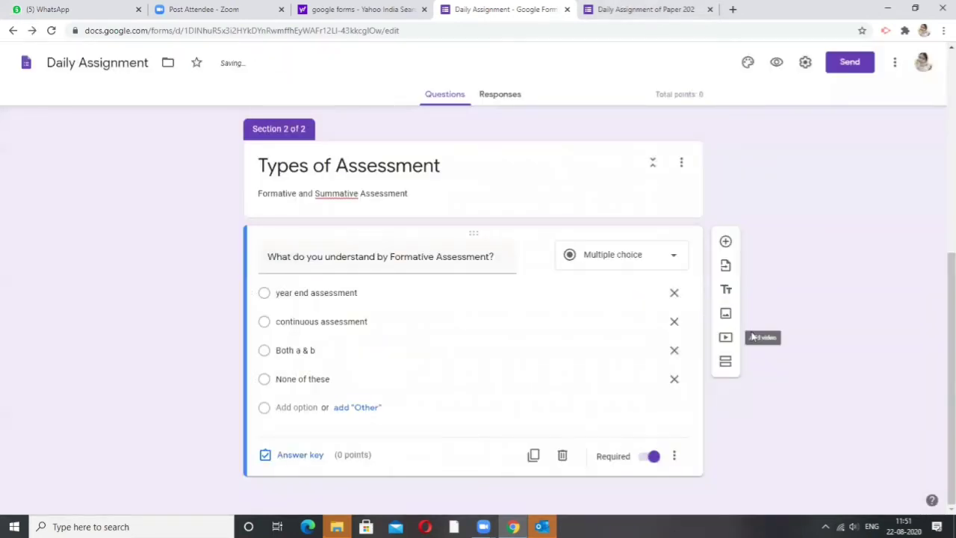
Step: Review the form's saved general and quiz settings
{"action": "left_click", "coordinate": [805, 62]}
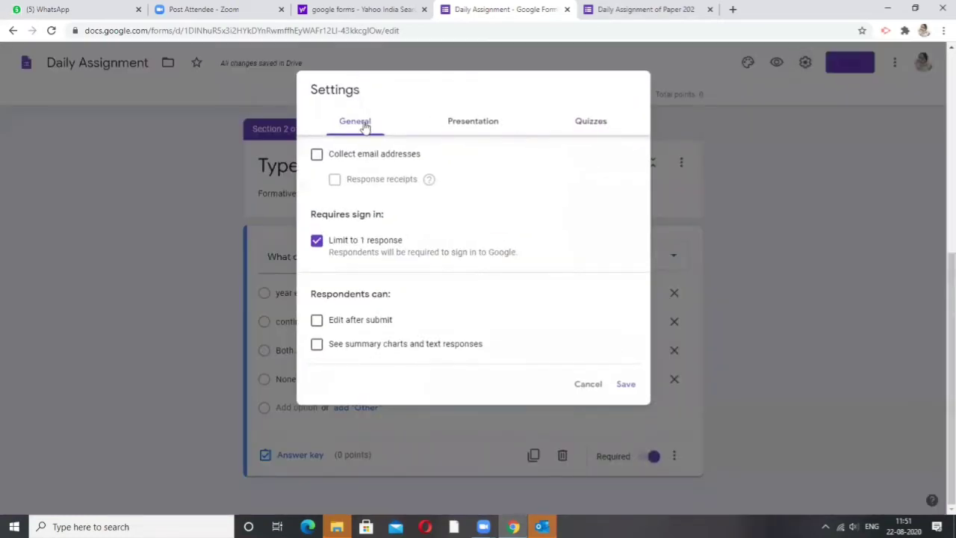
{"action": "left_click", "coordinate": [629, 385]}
{"action": "left_click", "coordinate": [805, 62]}
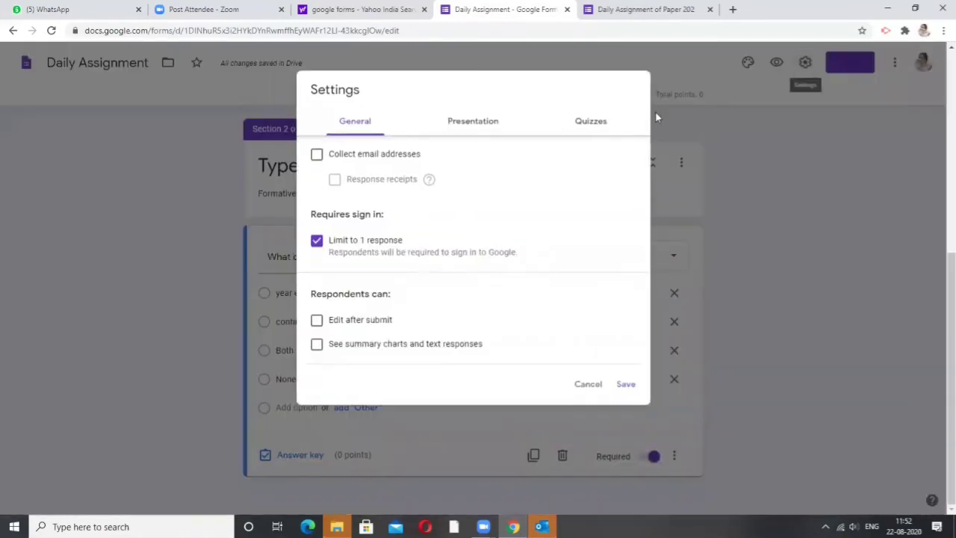
{"action": "left_click", "coordinate": [602, 124]}
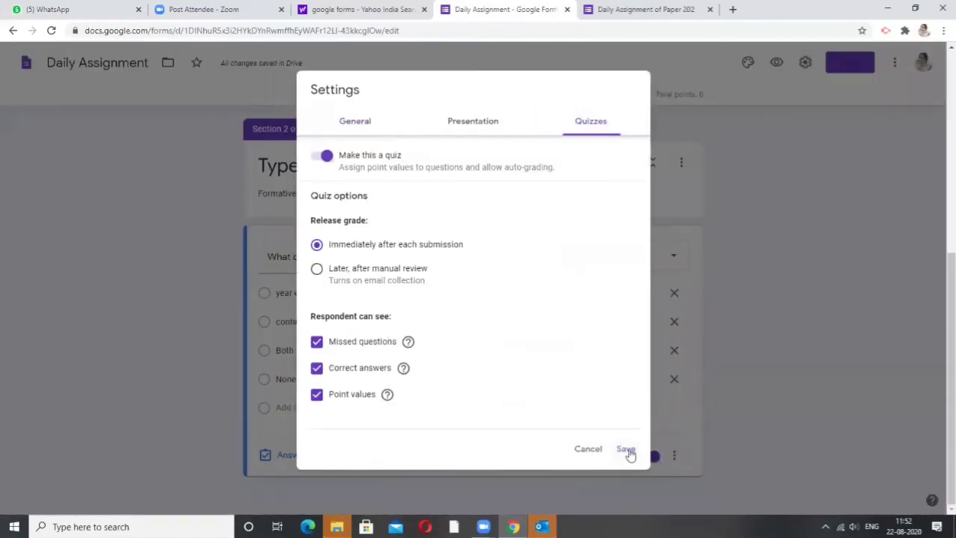
{"action": "left_click", "coordinate": [628, 450]}
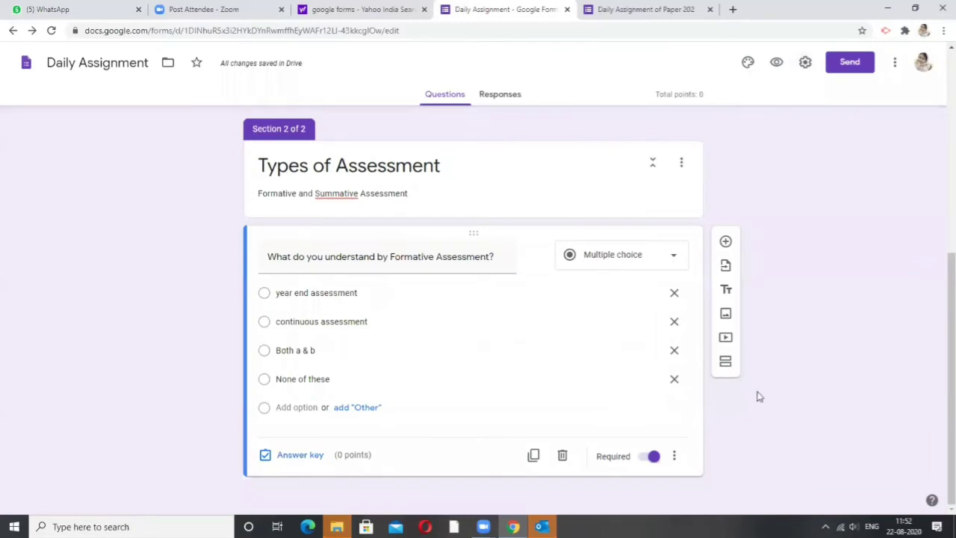
Step: In the Formative Assessment question's answer key, mark "continuous assessment" as correct and set the question's value to 1 point
{"action": "left_click", "coordinate": [291, 458]}
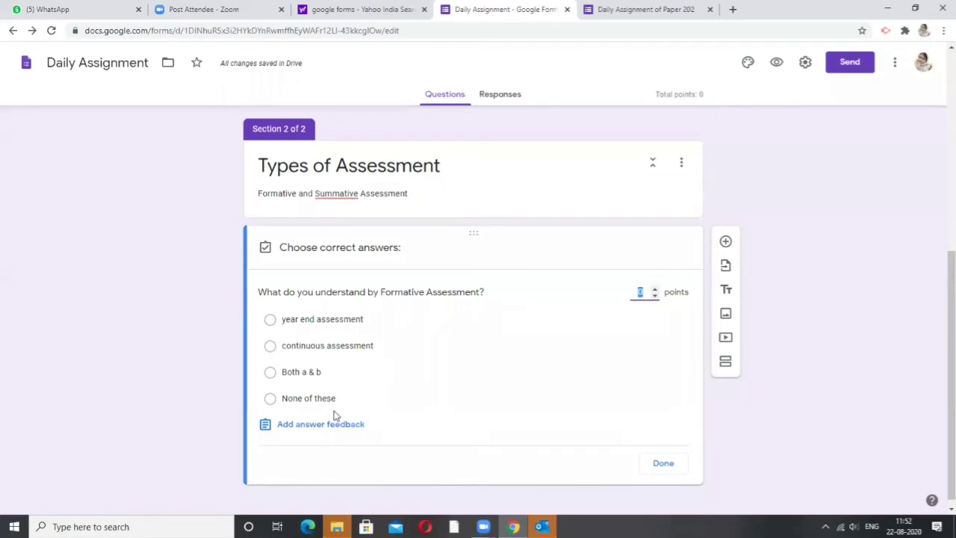
{"action": "left_click", "coordinate": [337, 352]}
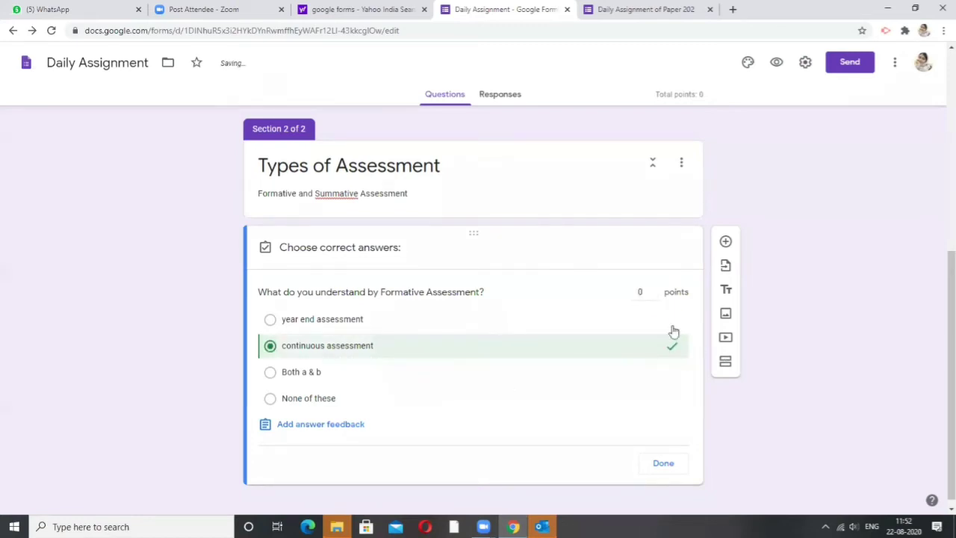
{"action": "left_click", "coordinate": [656, 289]}
{"action": "left_click", "coordinate": [656, 297]}
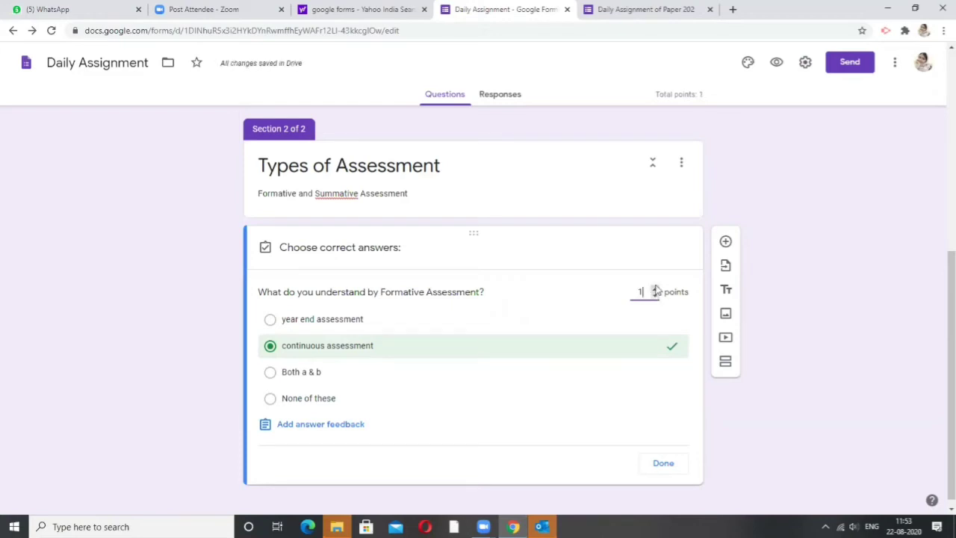
{"action": "left_click", "coordinate": [655, 289]}
{"action": "left_click", "coordinate": [655, 290]}
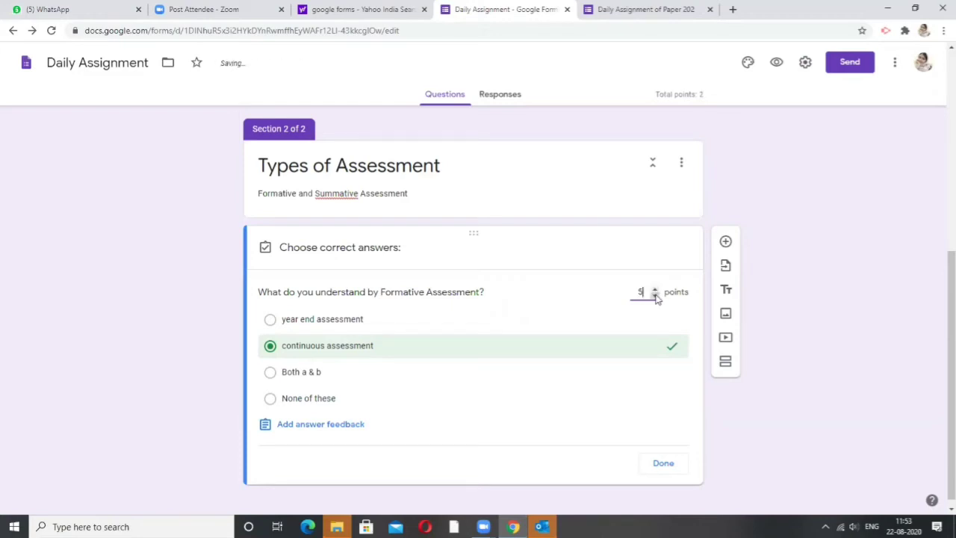
{"action": "left_click", "coordinate": [655, 291]}
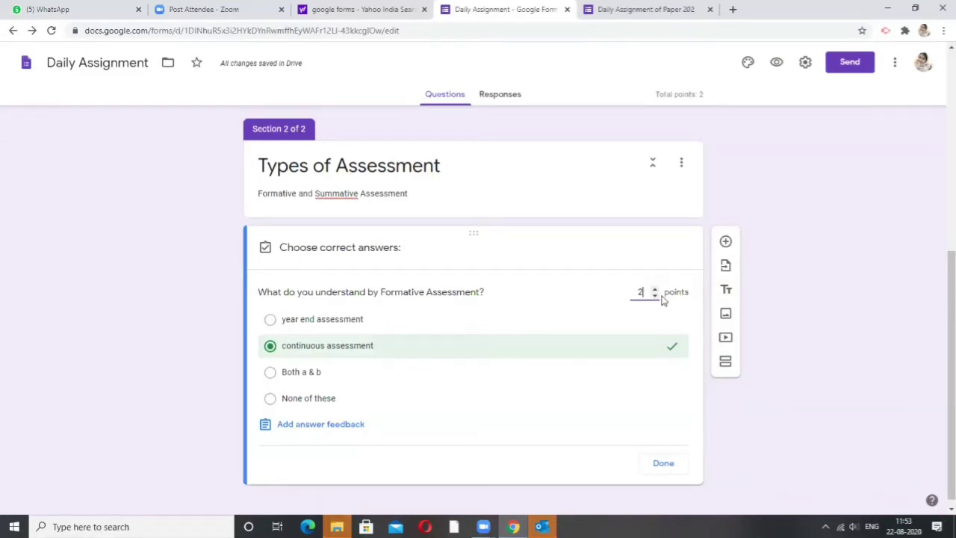
{"action": "left_click_drag", "start_coordinate": [661, 297], "coordinate": [623, 300]}
{"action": "left_click", "coordinate": [655, 290]}
{"action": "left_click", "coordinate": [656, 297]}
{"action": "left_click", "coordinate": [656, 298]}
Step: Examine the Formative Assessment question's feedback fields for incorrect and correct answers, close its answer key, and view the question's additional options
{"action": "left_click", "coordinate": [337, 427]}
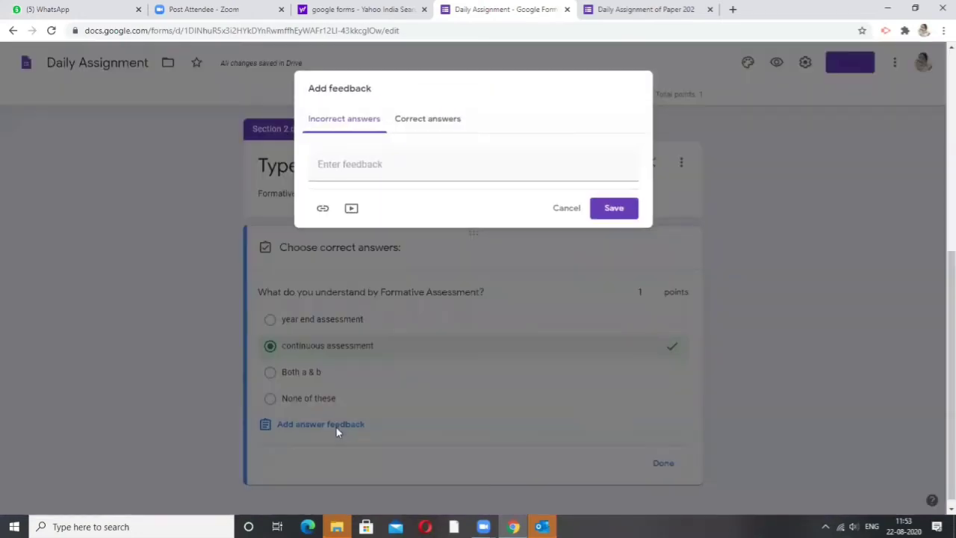
{"action": "left_click", "coordinate": [396, 168]}
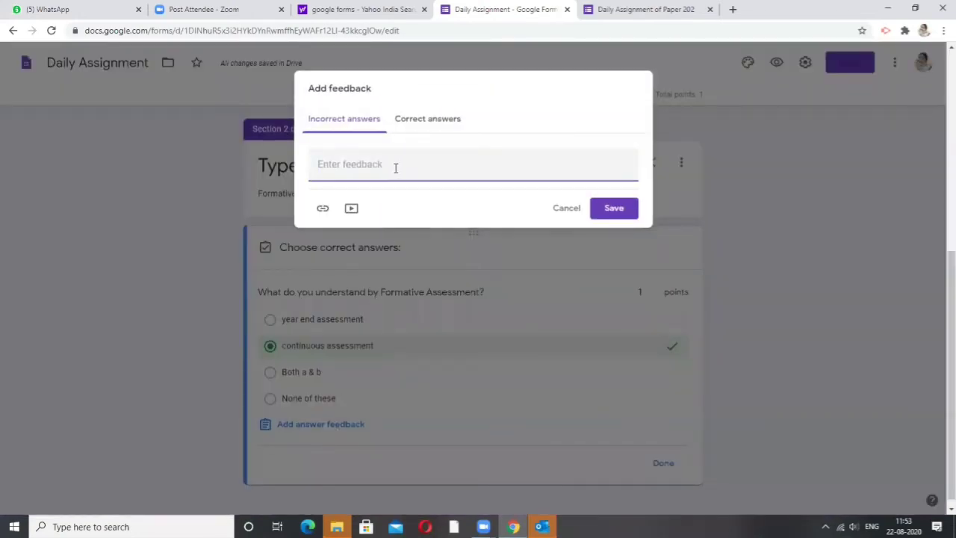
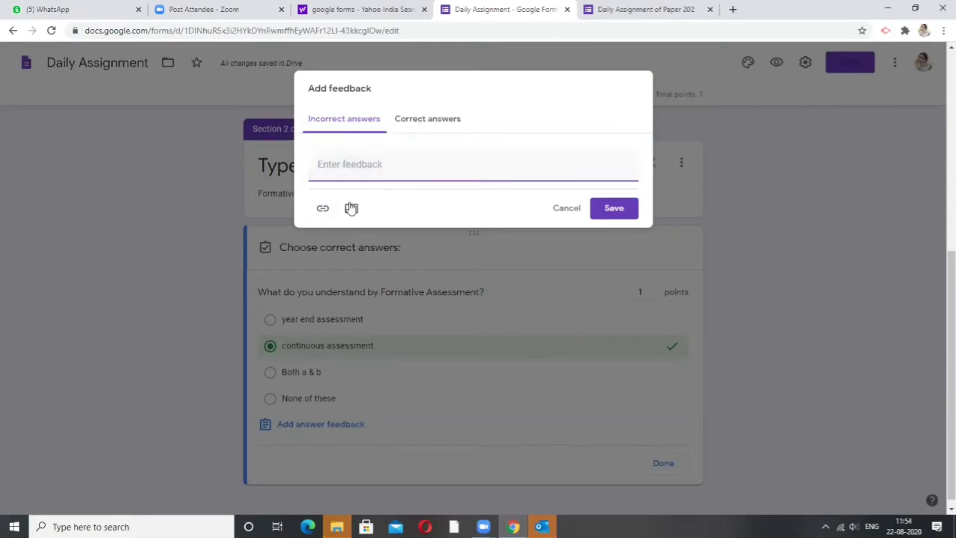
{"action": "left_click", "coordinate": [422, 124]}
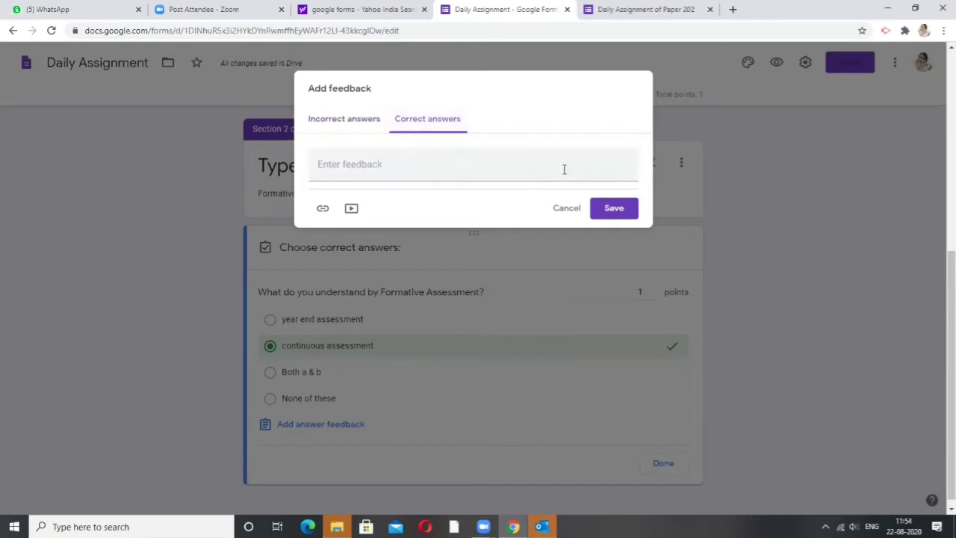
{"action": "left_click", "coordinate": [563, 210]}
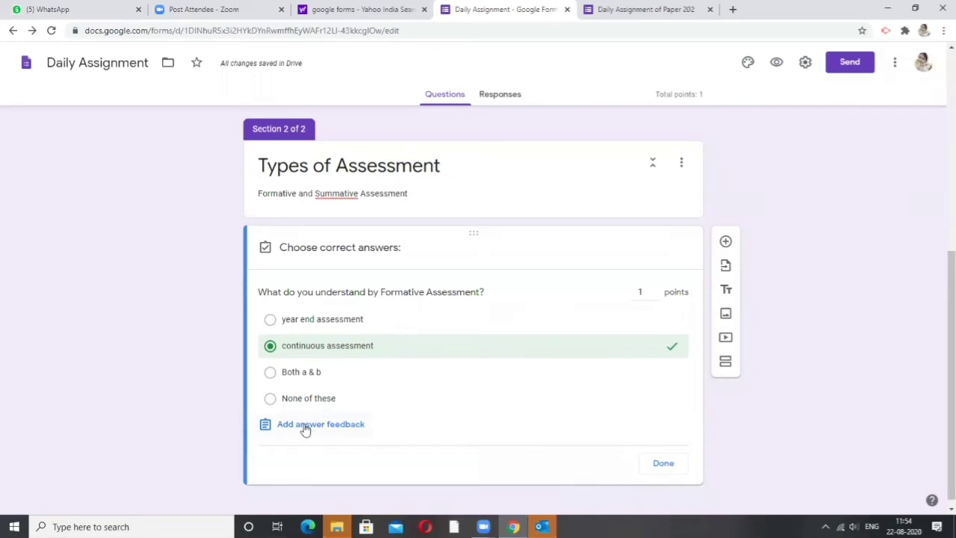
{"action": "left_click", "coordinate": [664, 464]}
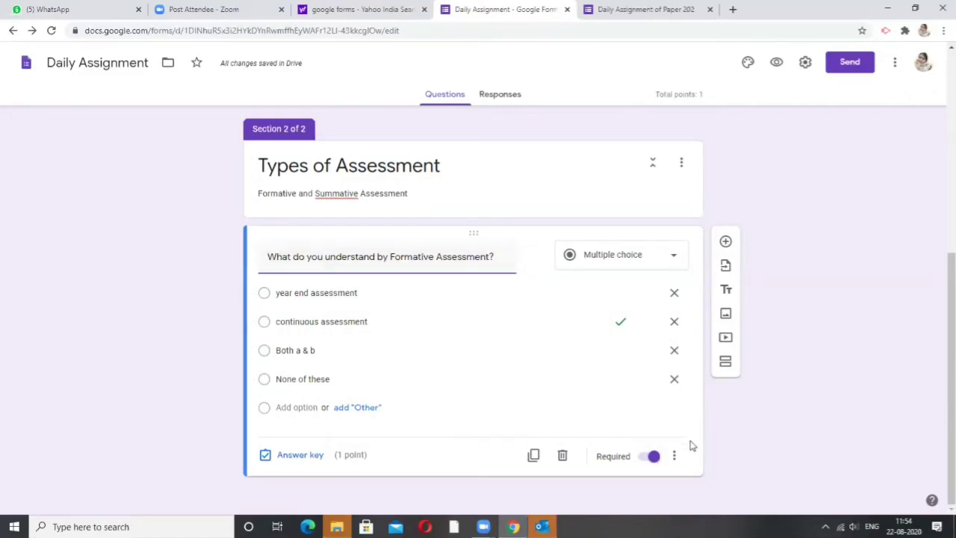
{"action": "left_click", "coordinate": [673, 457]}
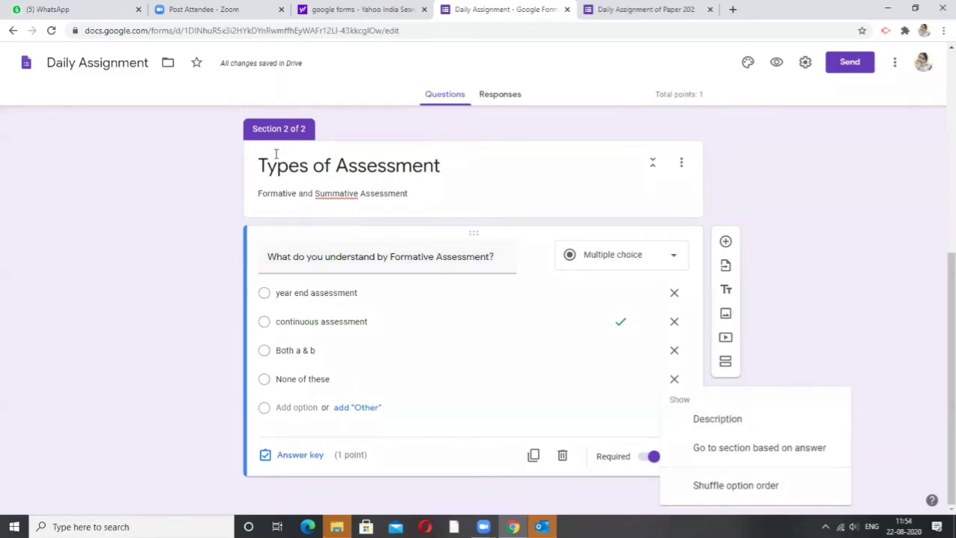
{"action": "left_click", "coordinate": [812, 341]}
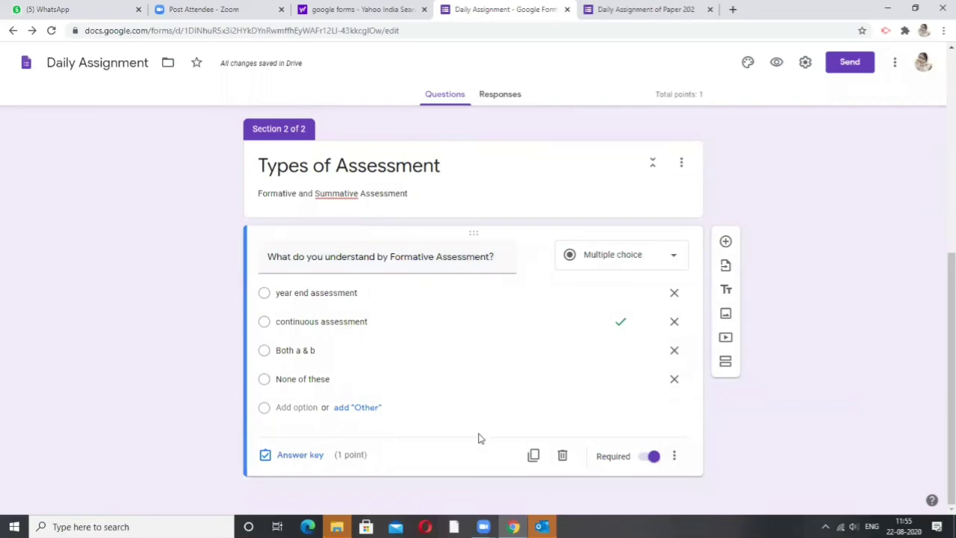
Step: Add a new question below the Formative Assessment question and set its type to Checkboxes
{"action": "left_click", "coordinate": [726, 243]}
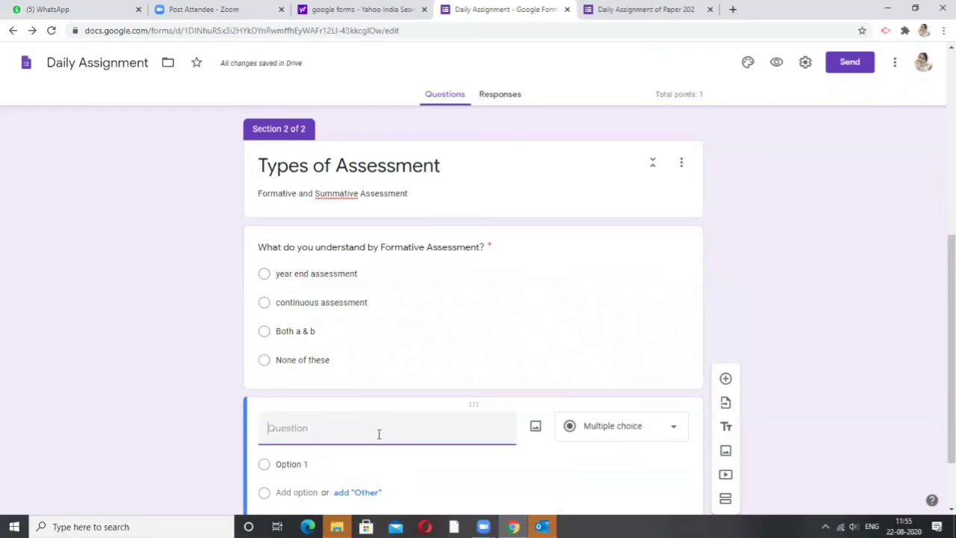
{"action": "left_click", "coordinate": [667, 426]}
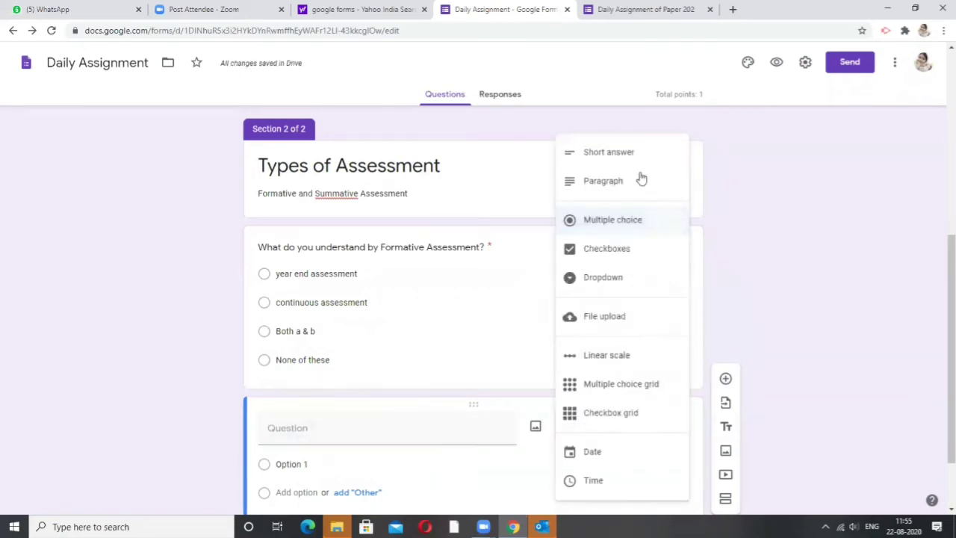
{"action": "left_click", "coordinate": [604, 250]}
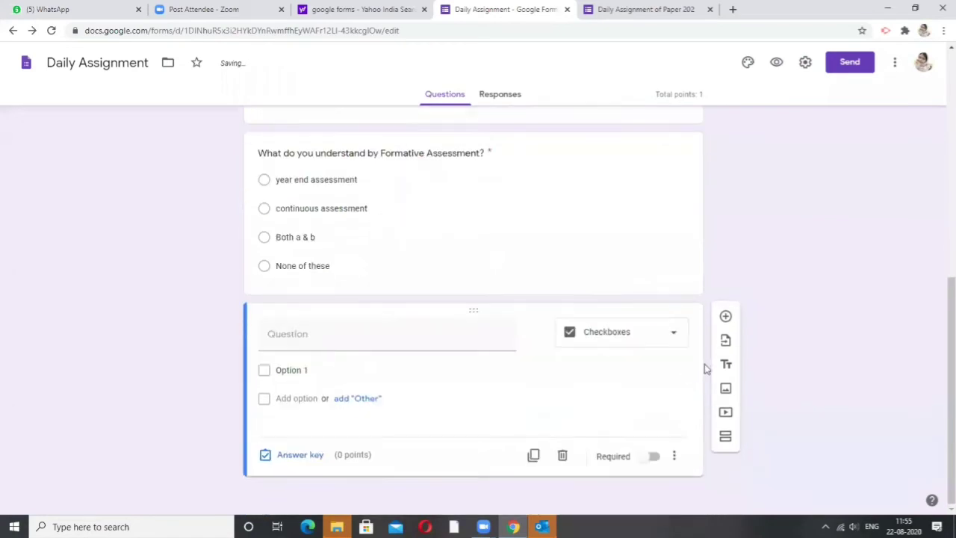
Step: Enter "Summative evaluation covers overall development of student" as the text of the new checkbox question
{"action": "left_click", "coordinate": [408, 348]}
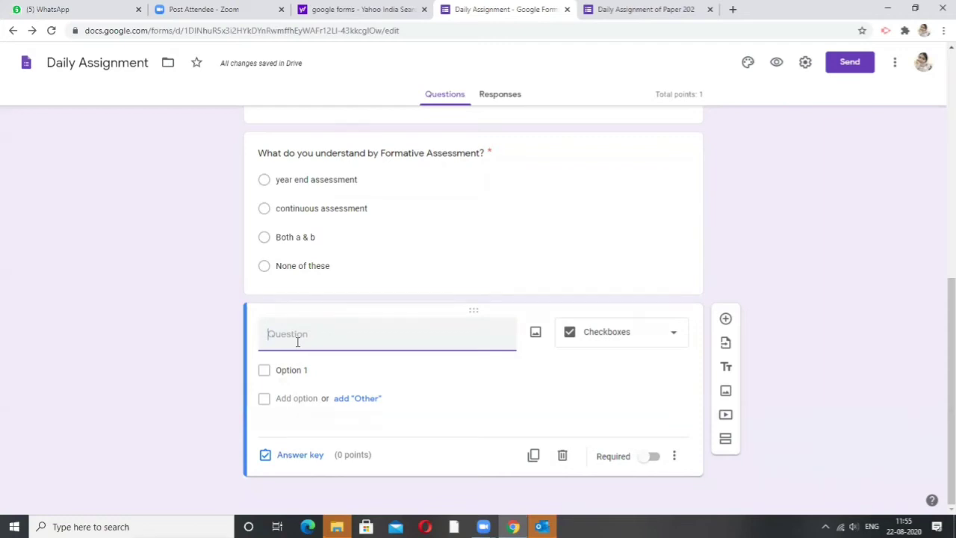
{"action": "type", "text": "S"}
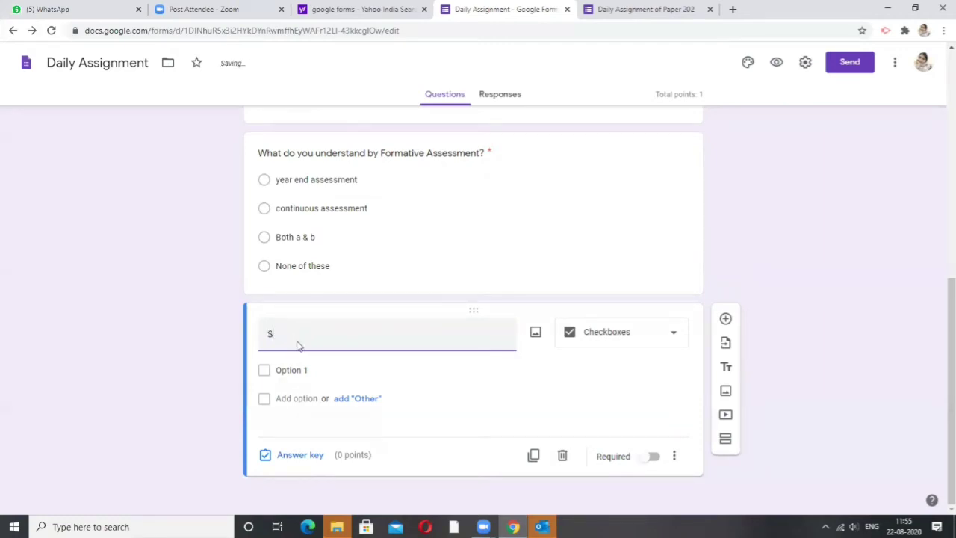
{"action": "type", "text": "ummative eva"}
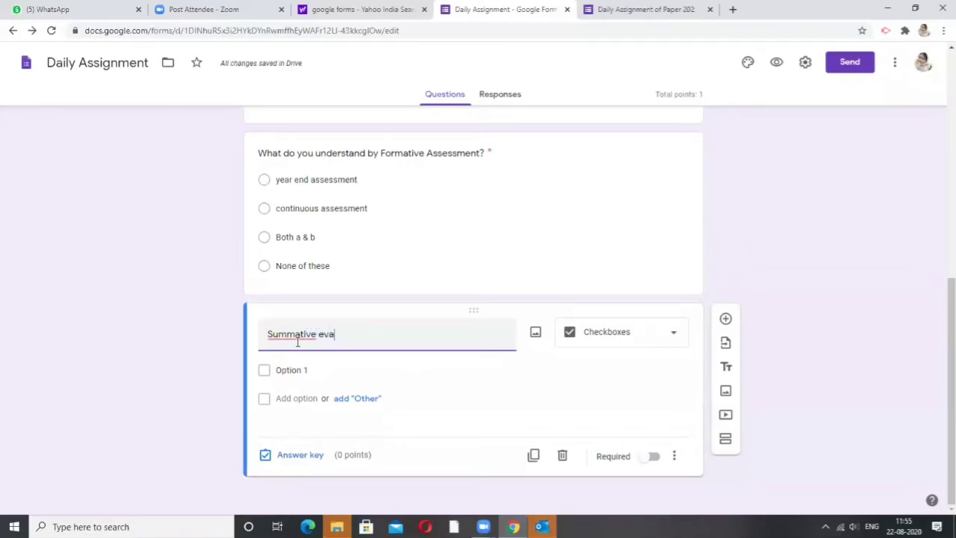
{"action": "type", "text": "luati"}
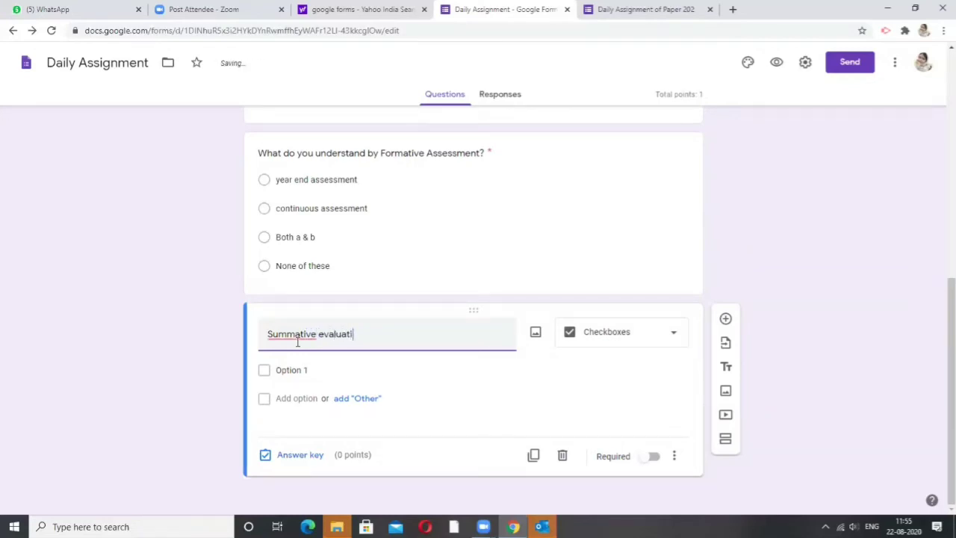
{"action": "type", "text": "on is"}
{"action": "key", "text": "BackSpace"}
{"action": "key", "text": "BackSpace"}
{"action": "key", "text": "BackSpace"}
{"action": "type", "text": "covers "}
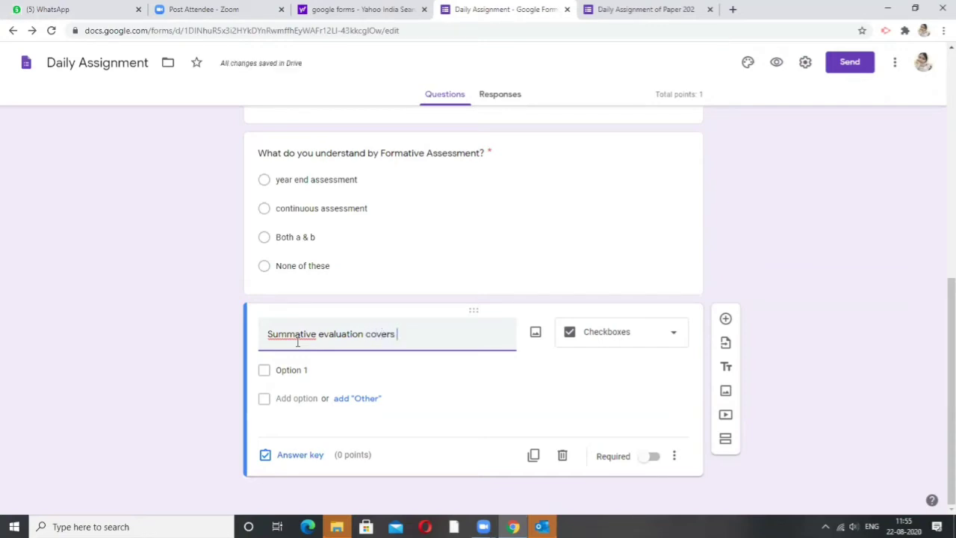
{"action": "type", "text": "overall "}
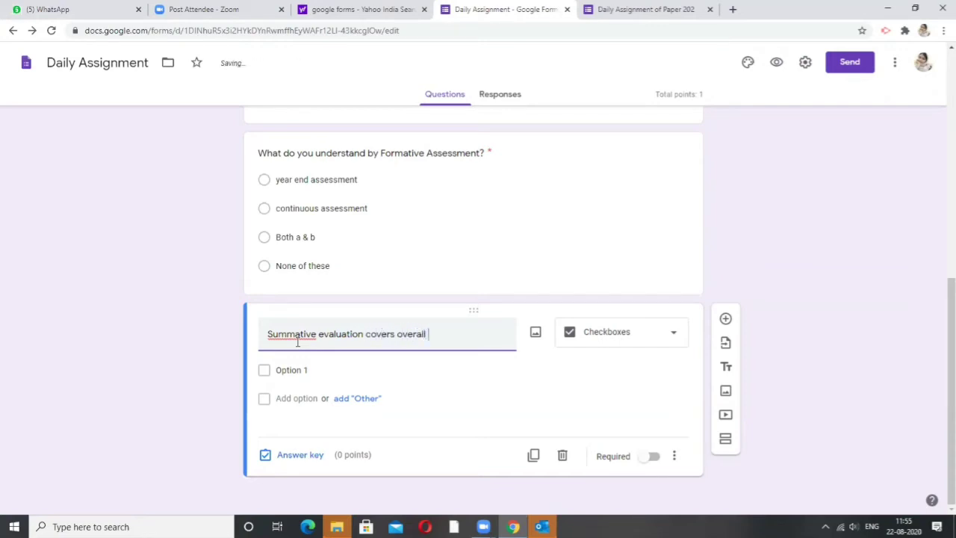
{"action": "type", "text": "developm"}
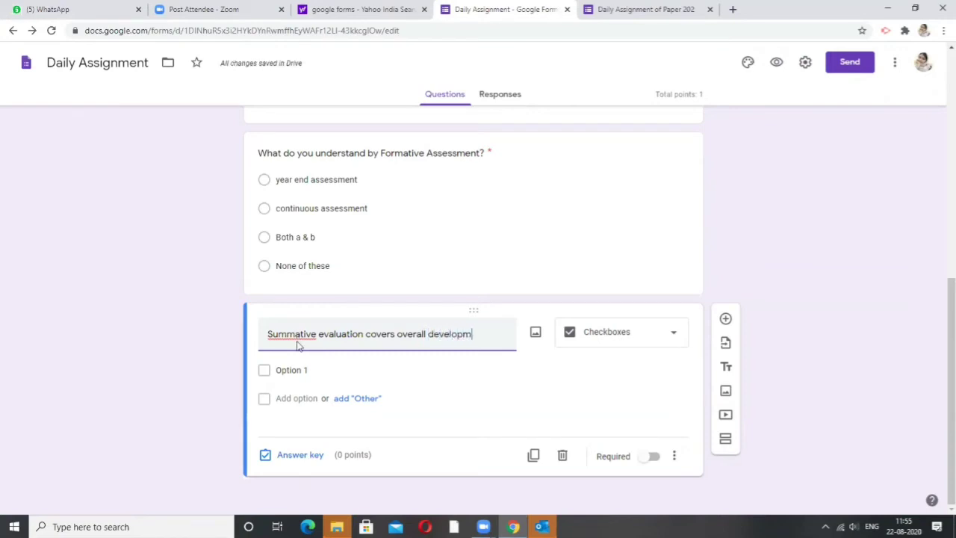
{"action": "type", "text": "ent of student"}
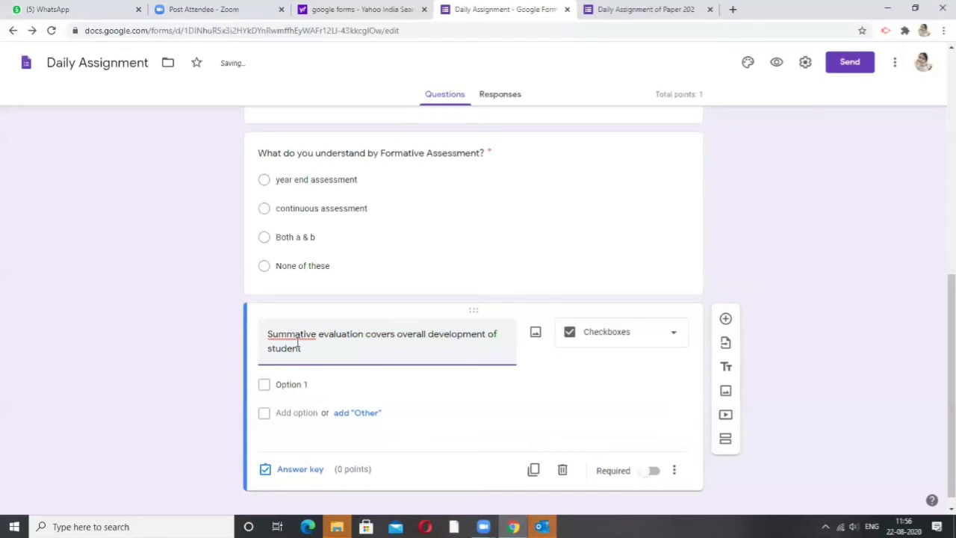
Step: Give the Summative evaluation question the two answer options "True" and "False"
{"action": "left_click", "coordinate": [291, 384]}
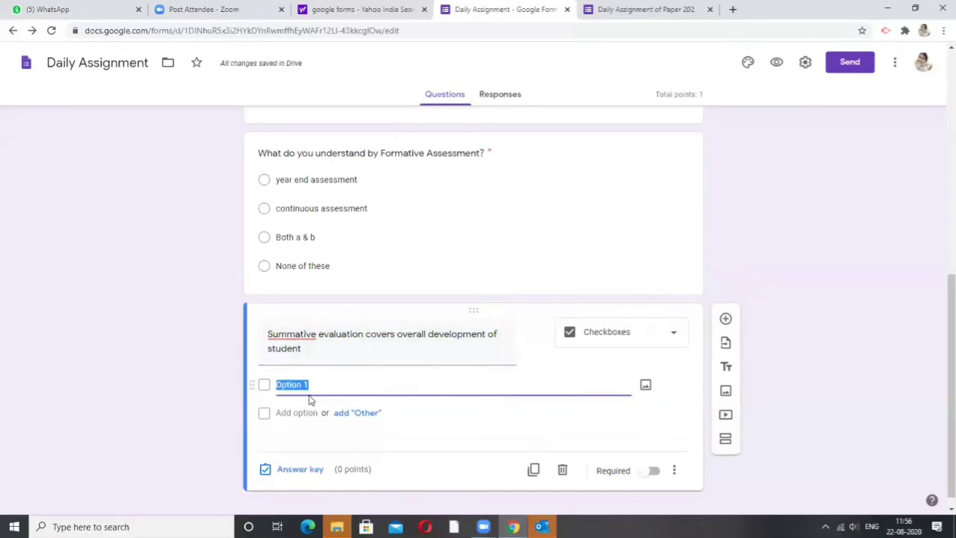
{"action": "type", "text": "true"}
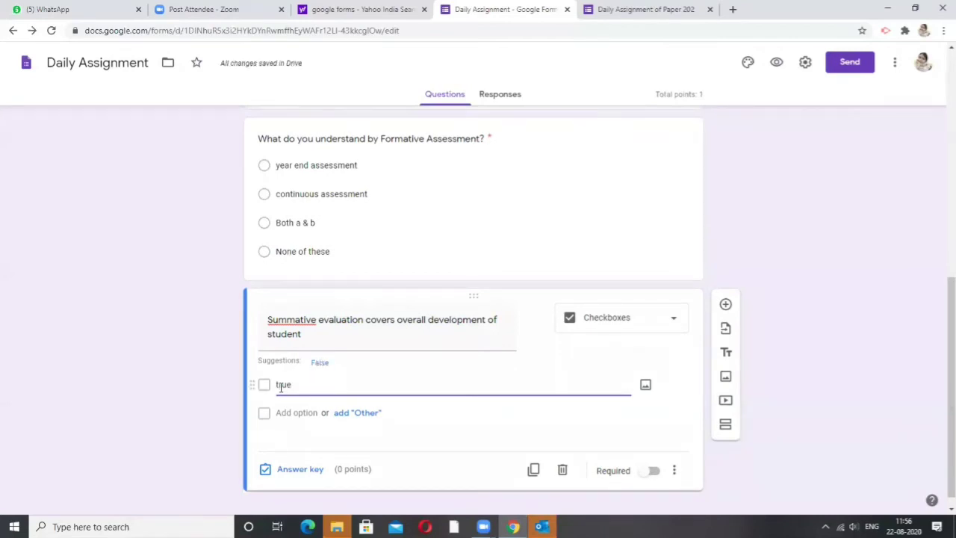
{"action": "key", "text": "BackSpace"}
{"action": "type", "text": "T"}
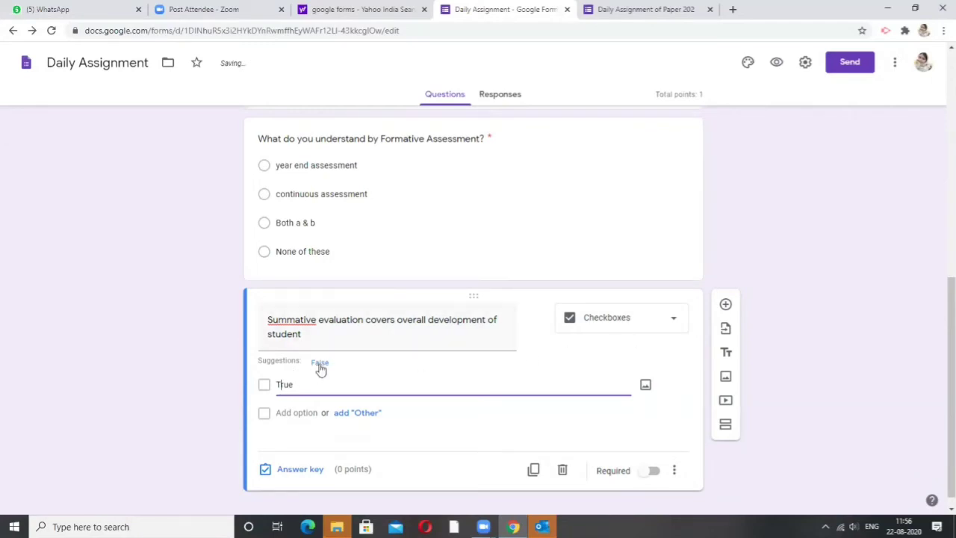
{"action": "left_click", "coordinate": [304, 412]}
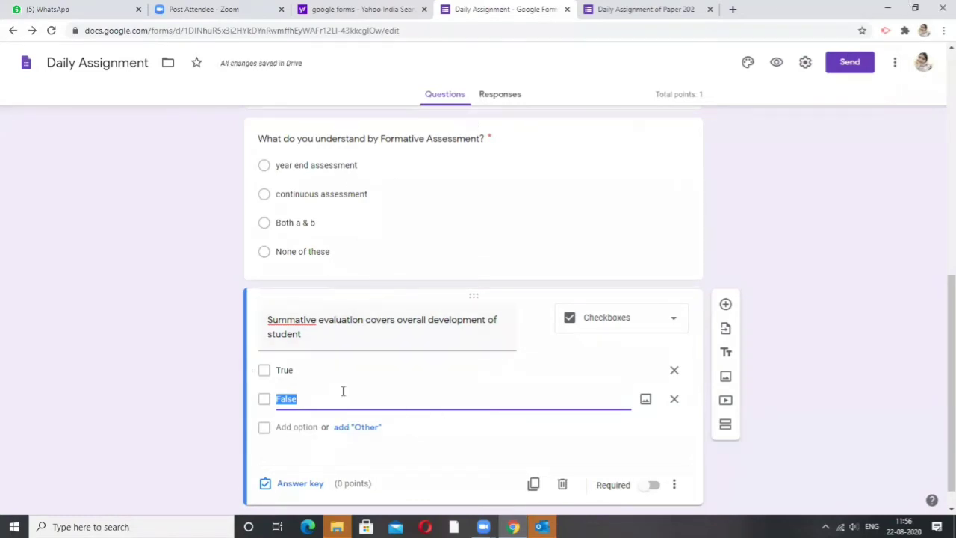
{"action": "left_click", "coordinate": [809, 354]}
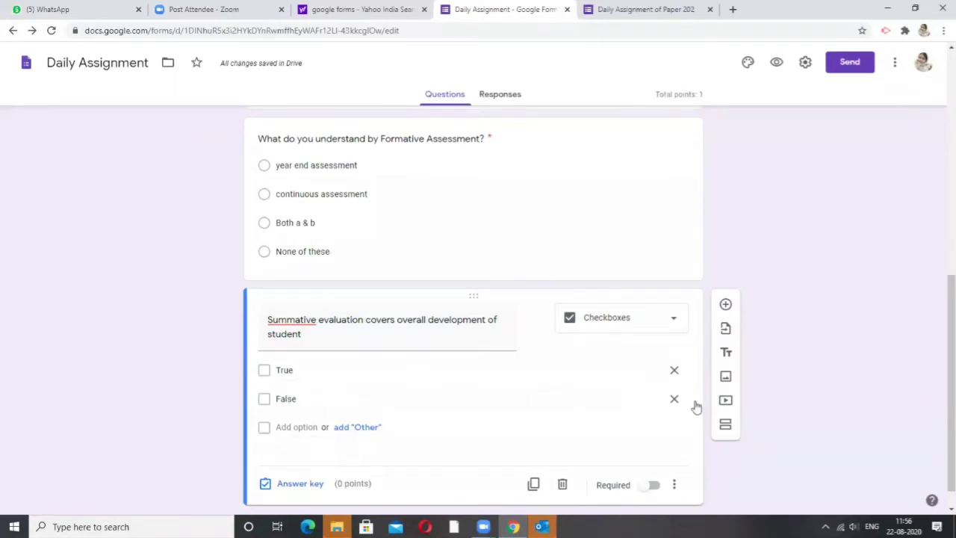
Step: Mark "True" as the Summative evaluation question's correct answer worth 1 point, and make the question required
{"action": "scroll", "coordinate": [647, 437], "scroll_direction": "down", "scroll_amount": 1}
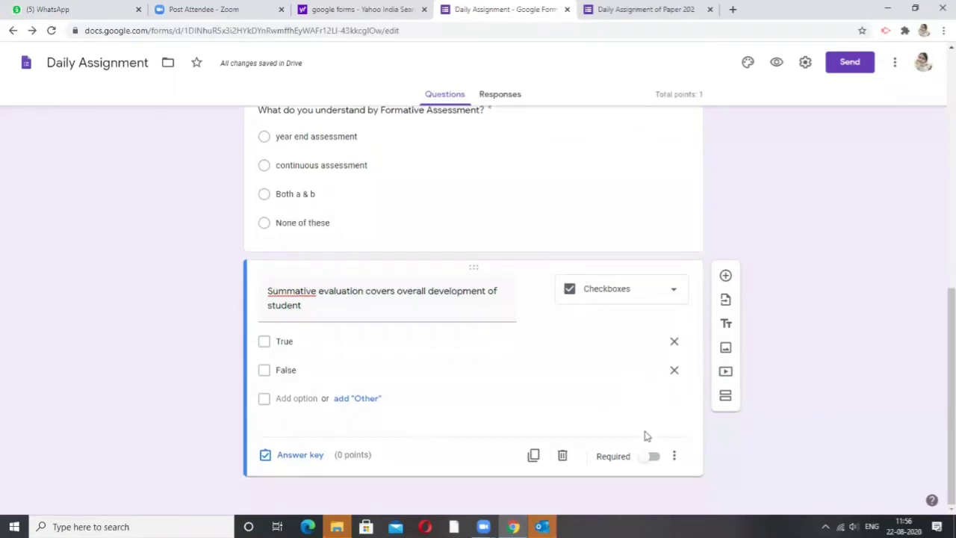
{"action": "left_click", "coordinate": [299, 455]}
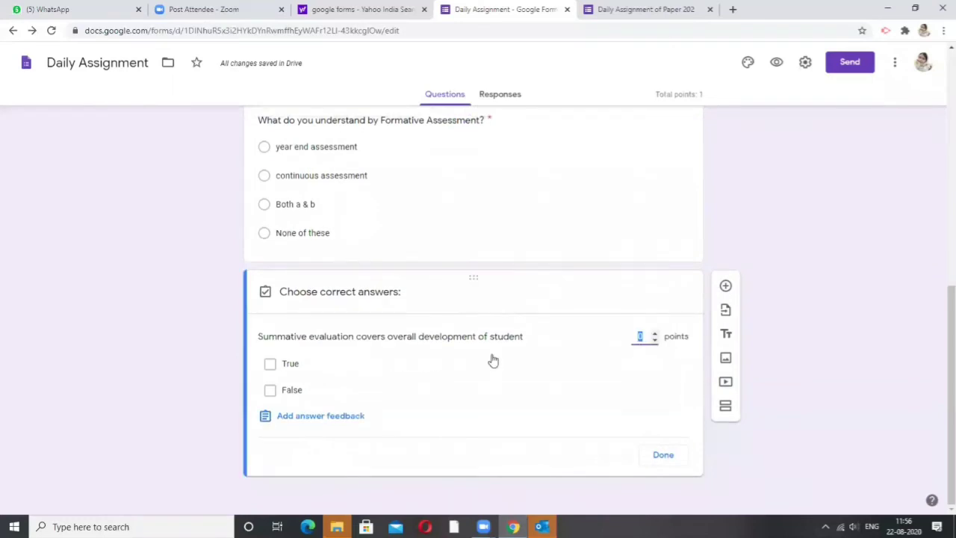
{"action": "left_click", "coordinate": [284, 364]}
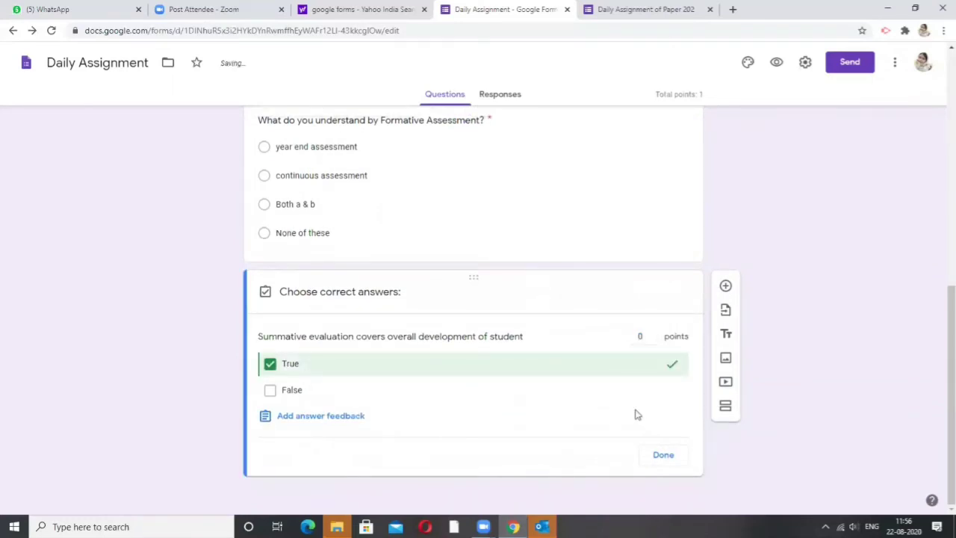
{"action": "left_click", "coordinate": [655, 334]}
{"action": "left_click", "coordinate": [663, 456]}
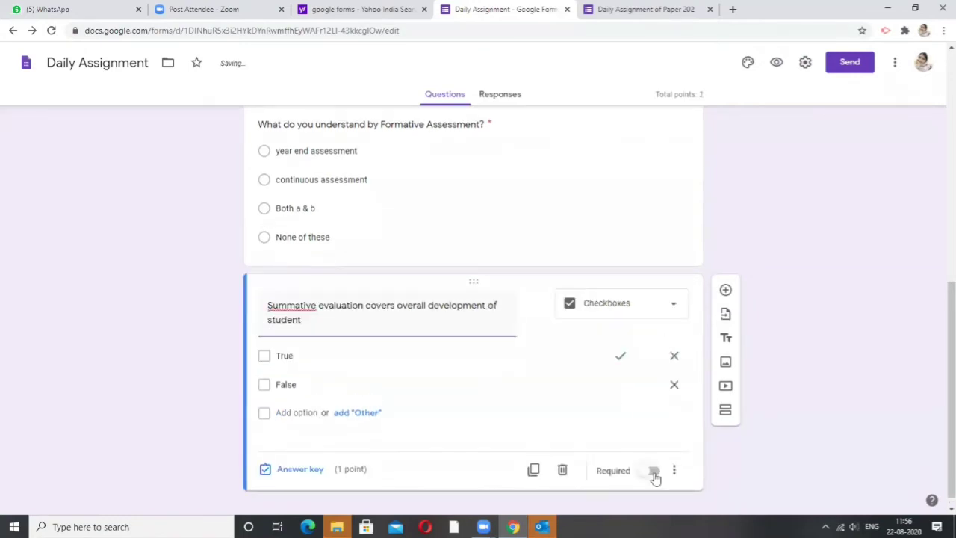
{"action": "left_click", "coordinate": [654, 472]}
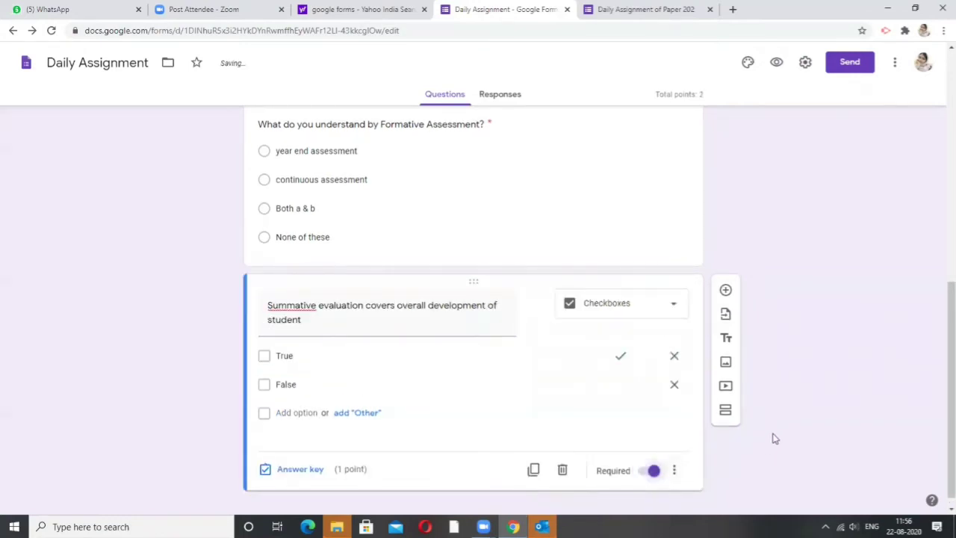
Step: Add a title and description block below the Summative evaluation question, titled "Criterion Referenced and Norm Referenced"
{"action": "scroll", "coordinate": [774, 436], "scroll_direction": "down", "scroll_amount": 1}
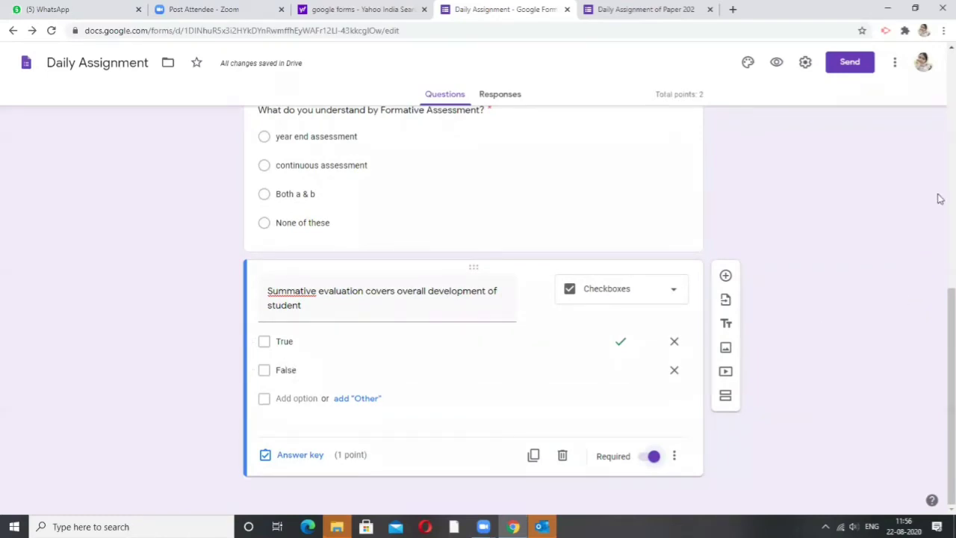
{"action": "left_click", "coordinate": [728, 327]}
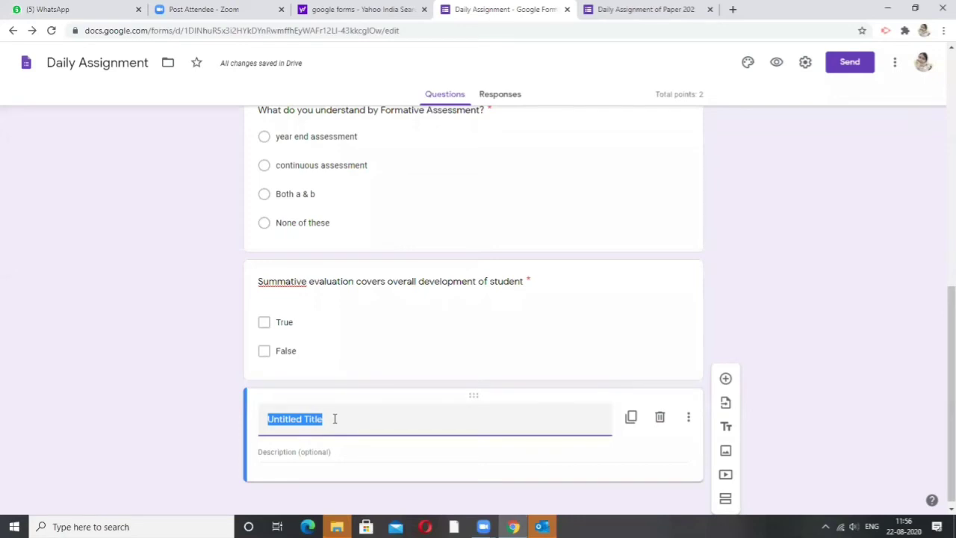
{"action": "key", "text": "BackSpace"}
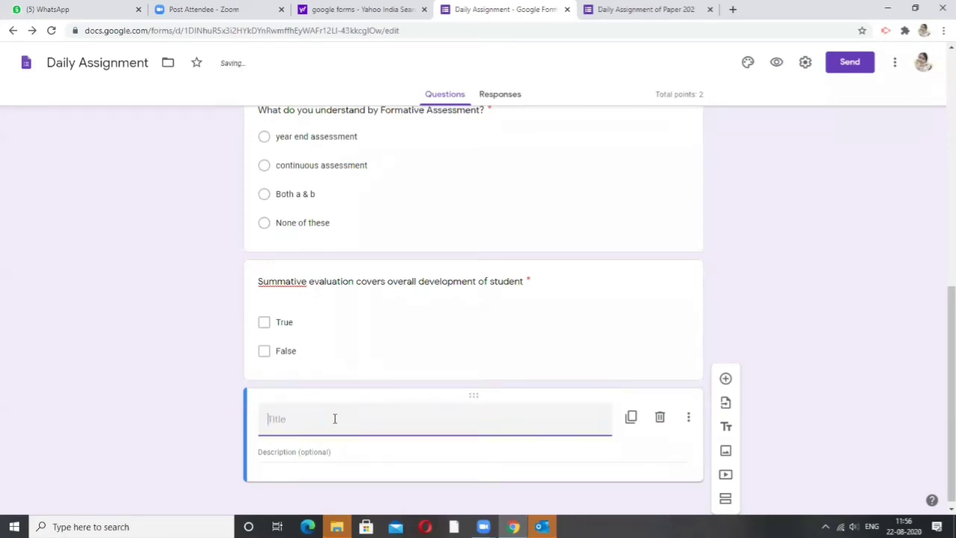
{"action": "type", "text": "Criterion Referenced "}
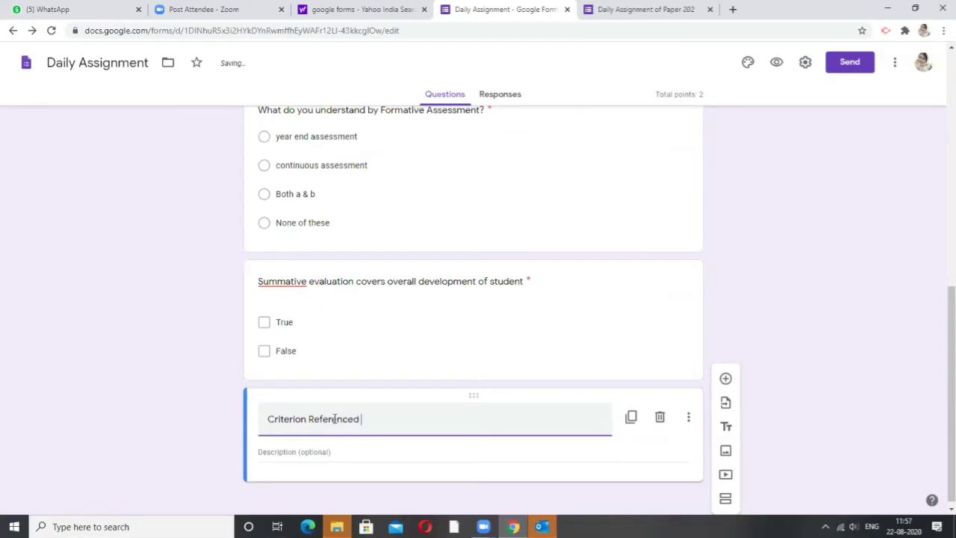
{"action": "type", "text": "and Norm Referenced"}
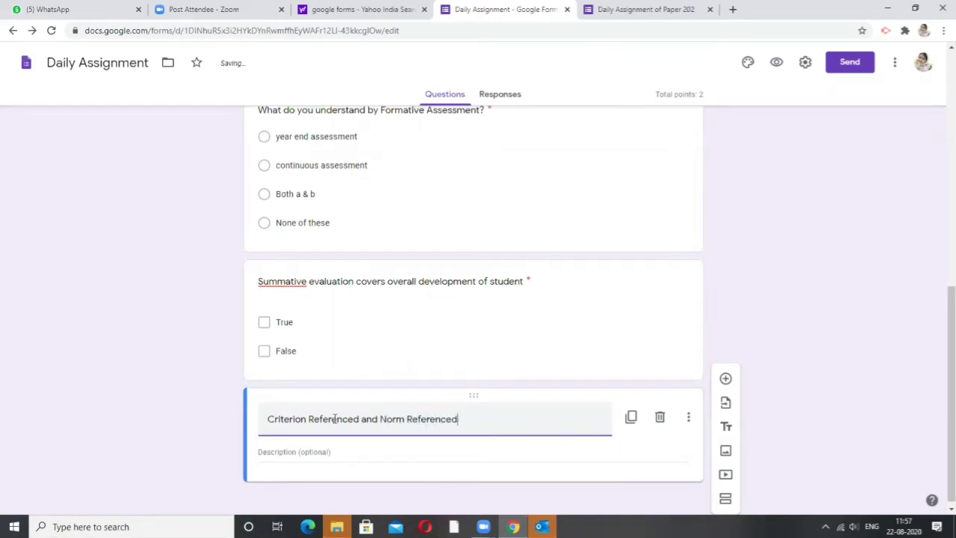
{"action": "left_click", "coordinate": [316, 453]}
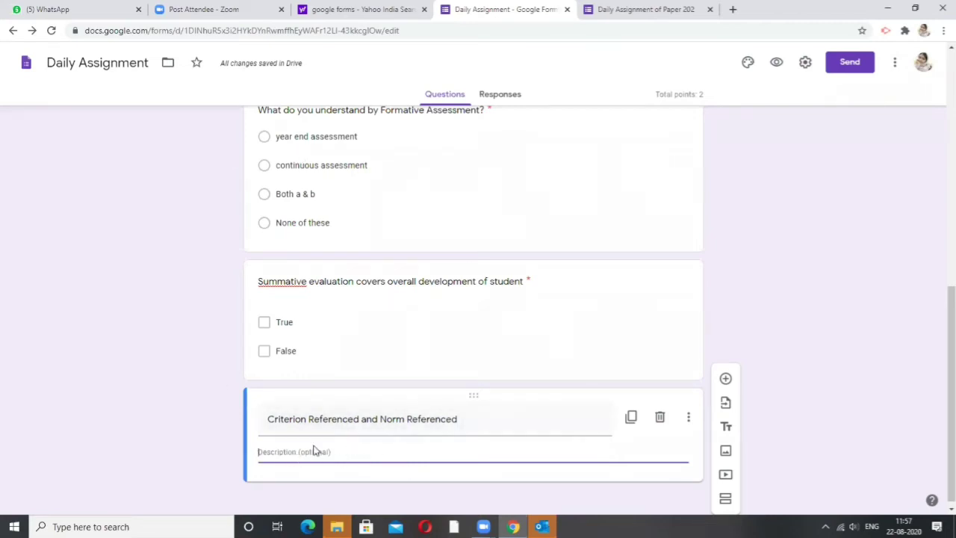
{"action": "scroll", "coordinate": [822, 303], "scroll_direction": "down", "scroll_amount": 1}
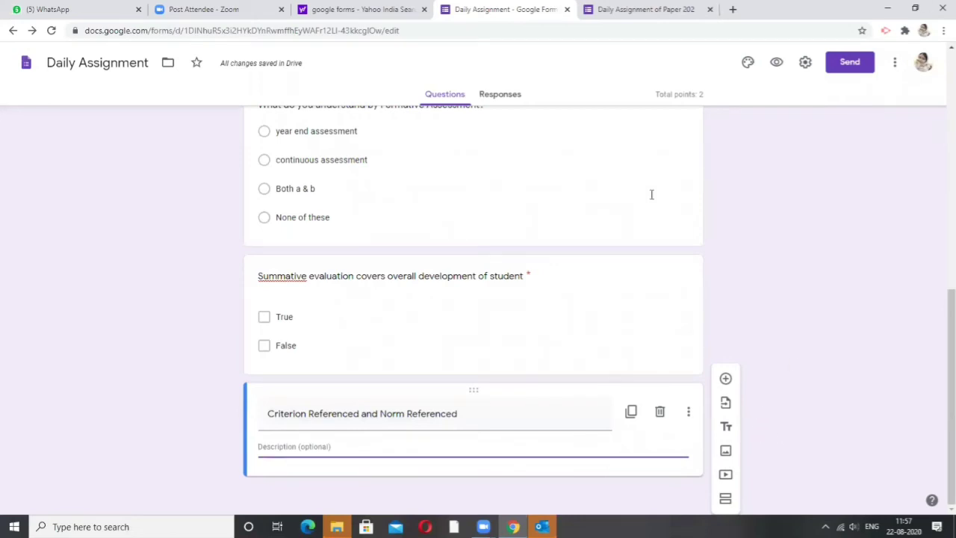
Step: View the existing forms available for importing questions, close the selection without importing, and review the form from its heading to the last block
{"action": "left_click", "coordinate": [725, 404]}
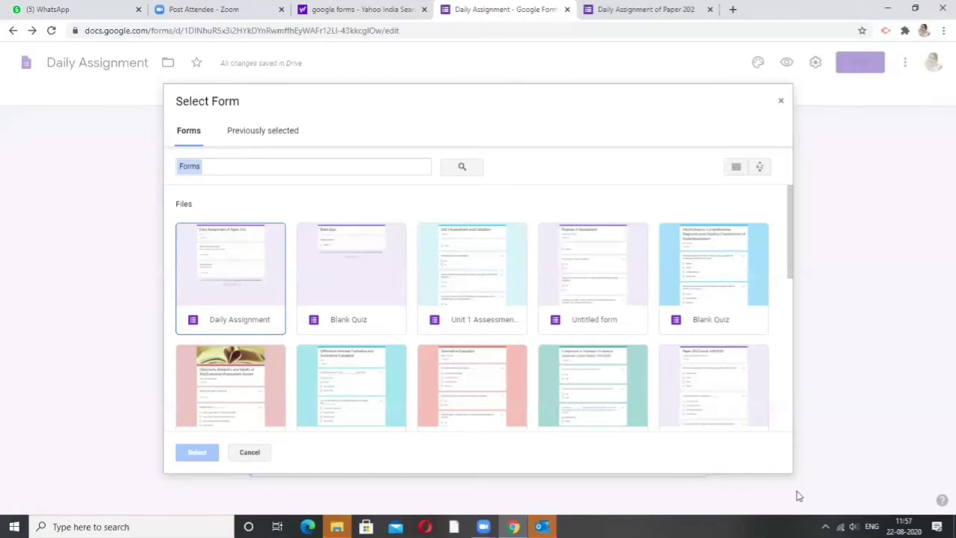
{"action": "left_click", "coordinate": [781, 102]}
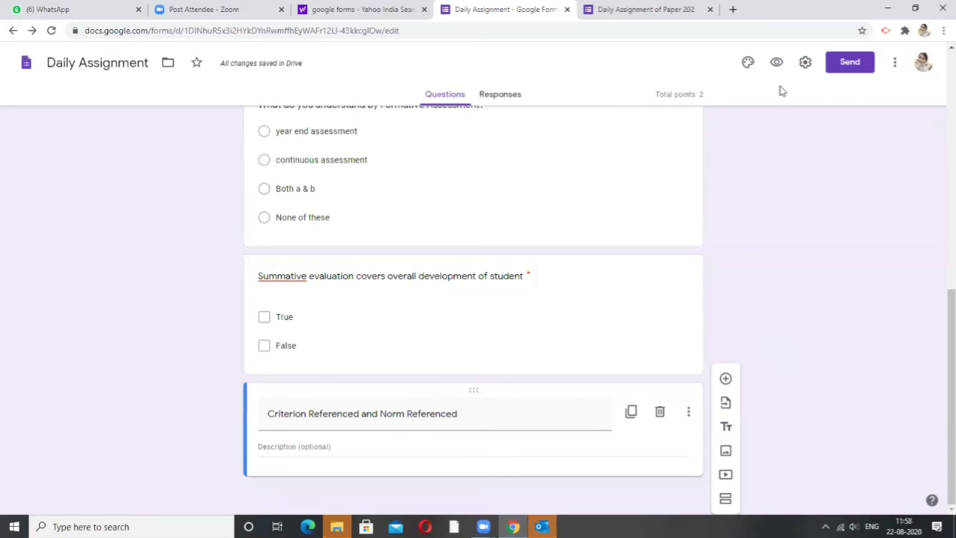
{"action": "scroll", "coordinate": [416, 294], "scroll_direction": "up", "scroll_amount": 6}
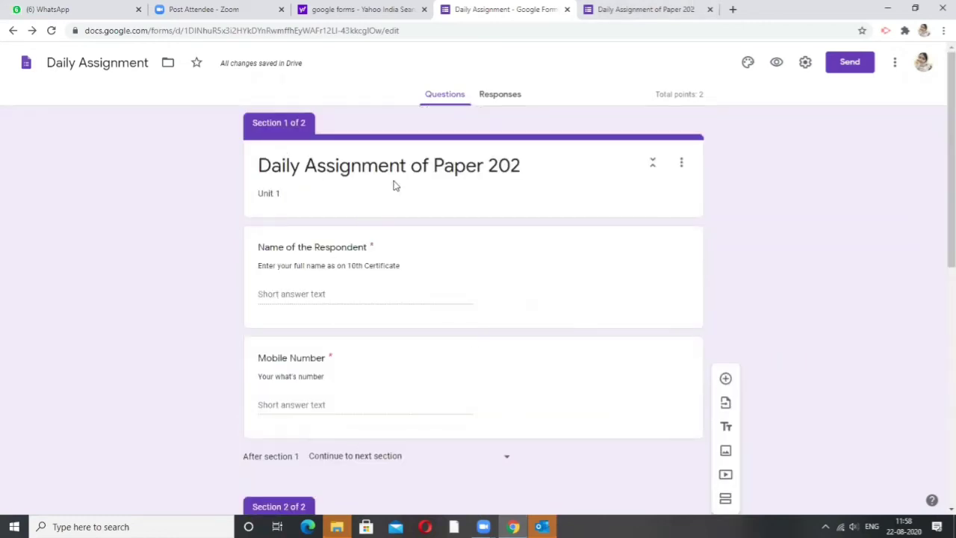
{"action": "scroll", "coordinate": [627, 444], "scroll_direction": "down", "scroll_amount": 2}
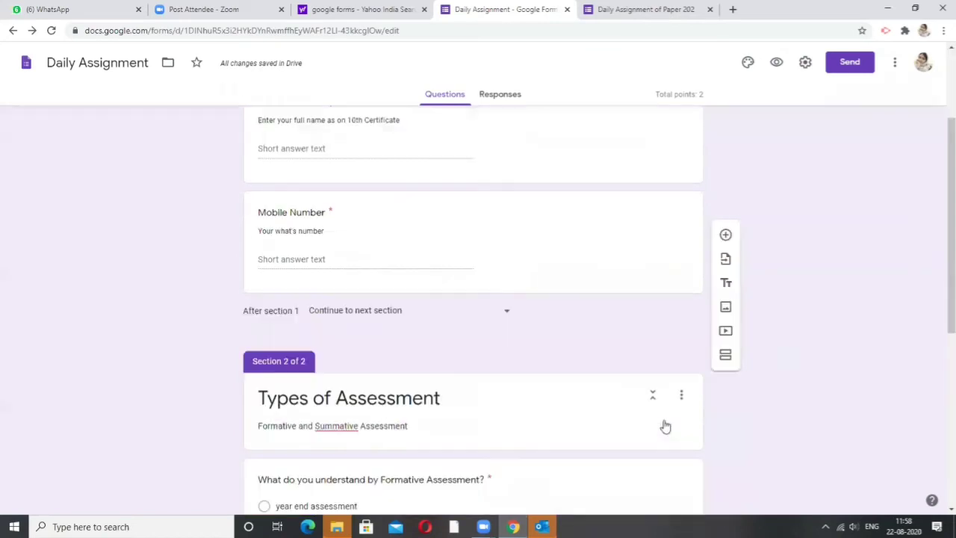
{"action": "scroll", "coordinate": [339, 337], "scroll_direction": "down", "scroll_amount": 5}
{"action": "left_click", "coordinate": [425, 445]}
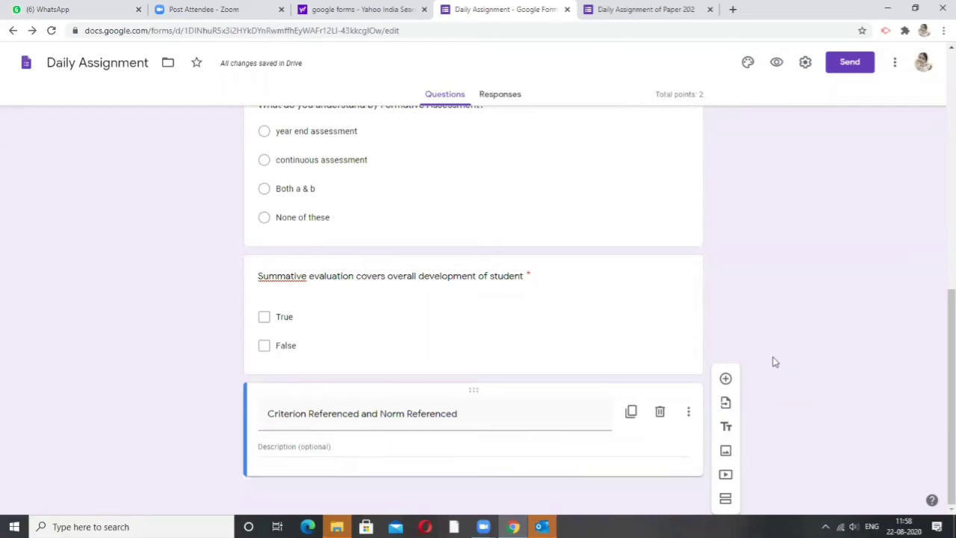
Step: Insert the "Prior Learning" picture below the Criterion Referenced block using a Google image search for "image of assessment for learning"
{"action": "left_click", "coordinate": [724, 452]}
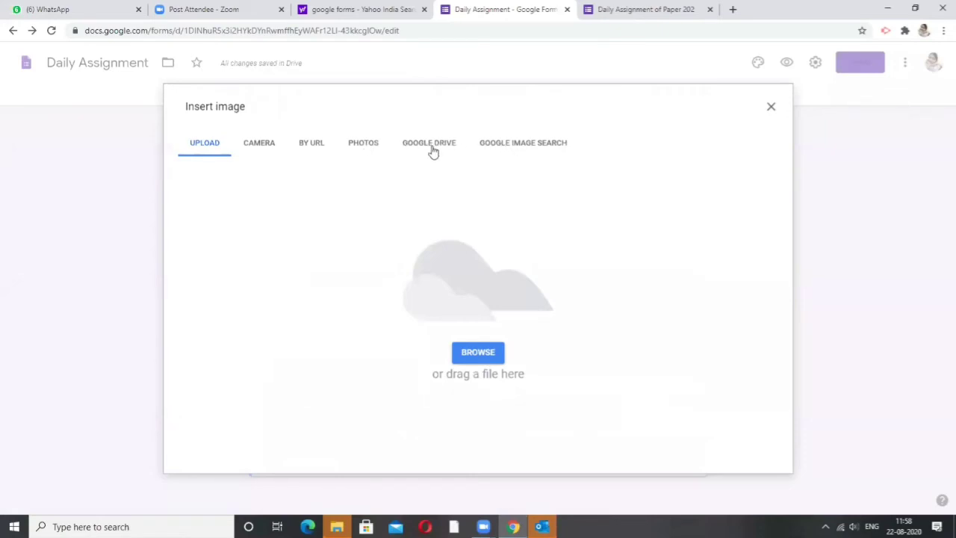
{"action": "left_click", "coordinate": [311, 146]}
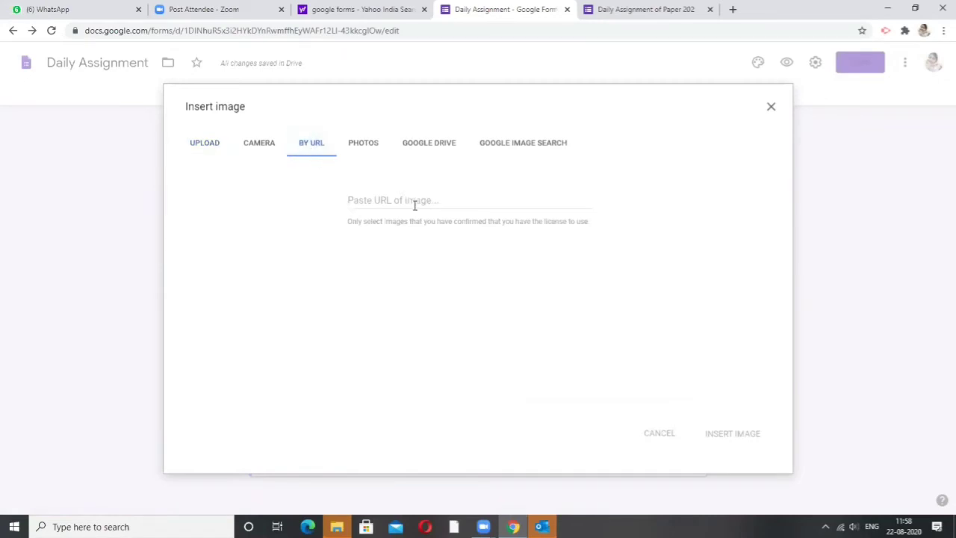
{"action": "left_click", "coordinate": [508, 148]}
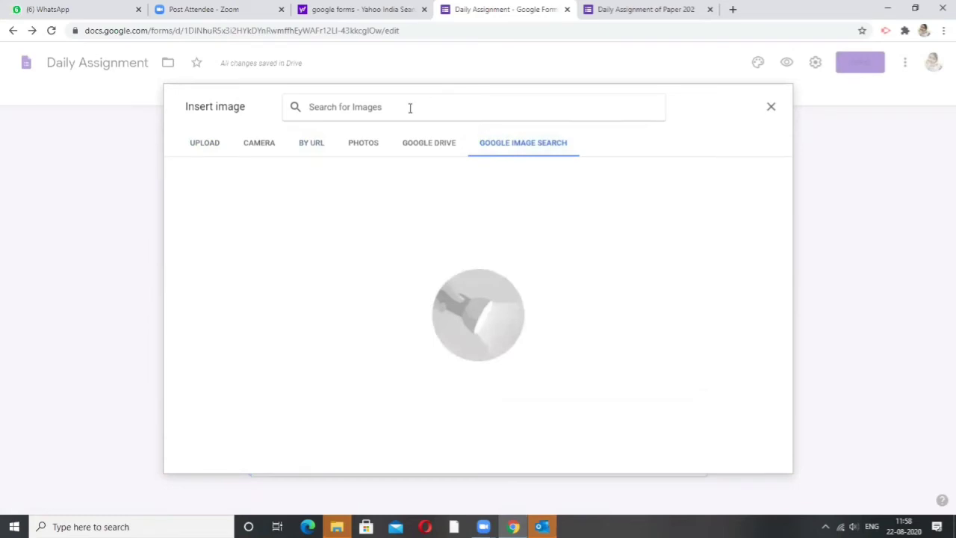
{"action": "type", "text": "im"}
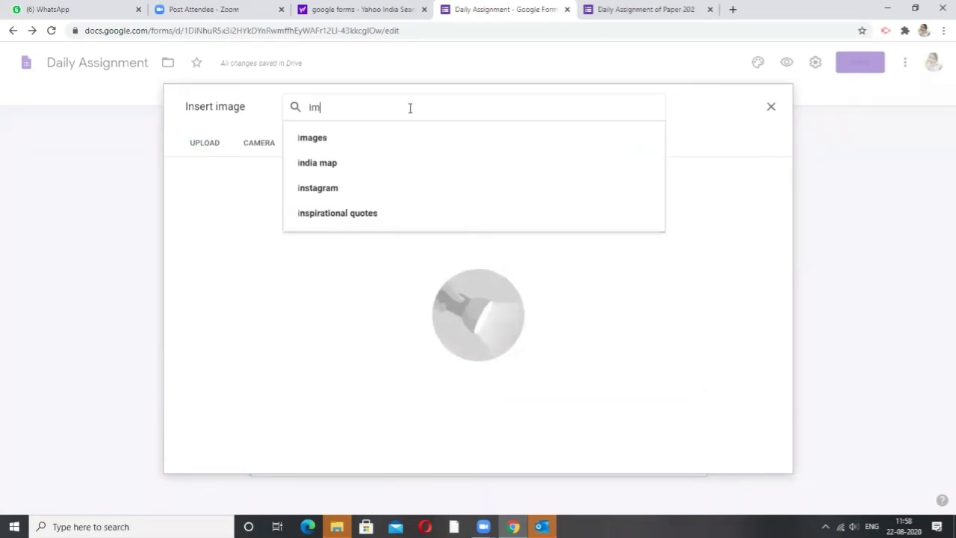
{"action": "type", "text": "age o"}
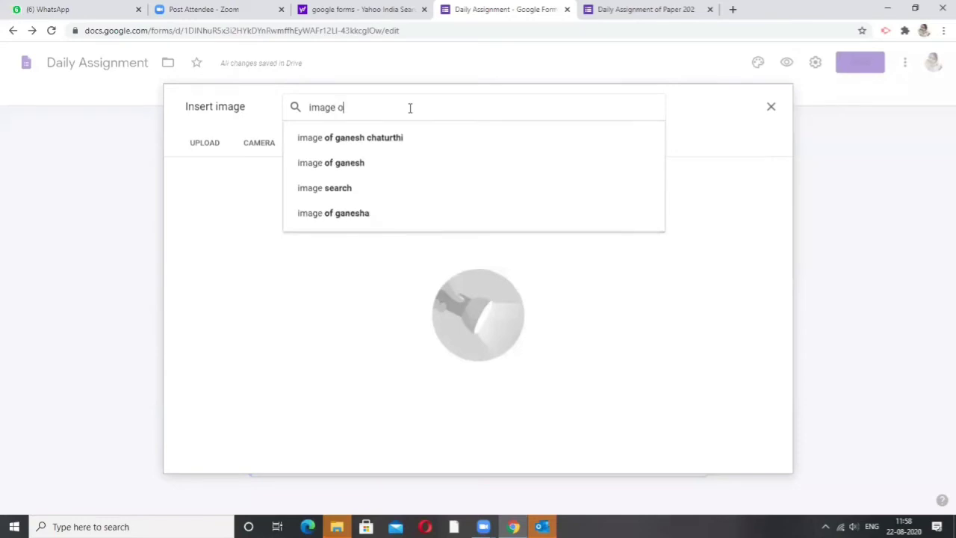
{"action": "type", "text": "f ass"}
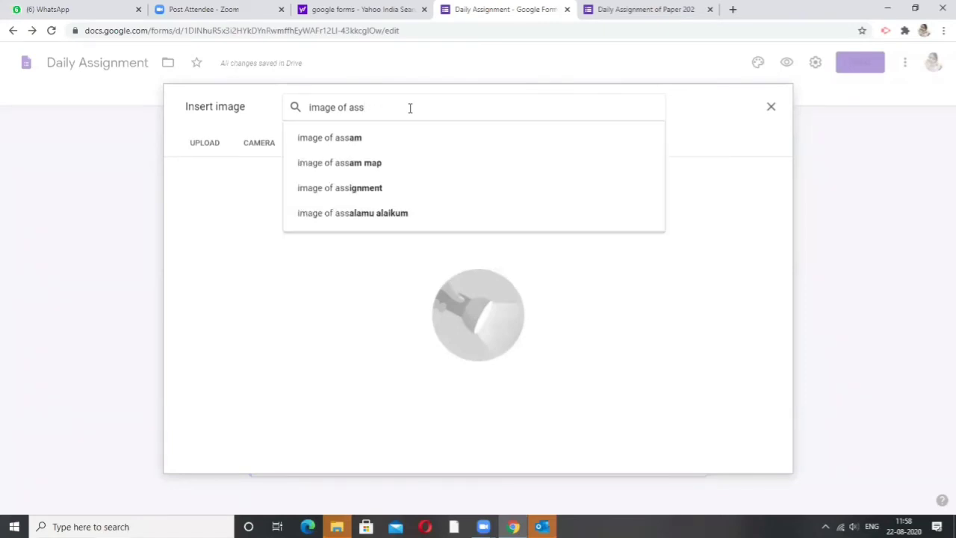
{"action": "type", "text": "wssessme"}
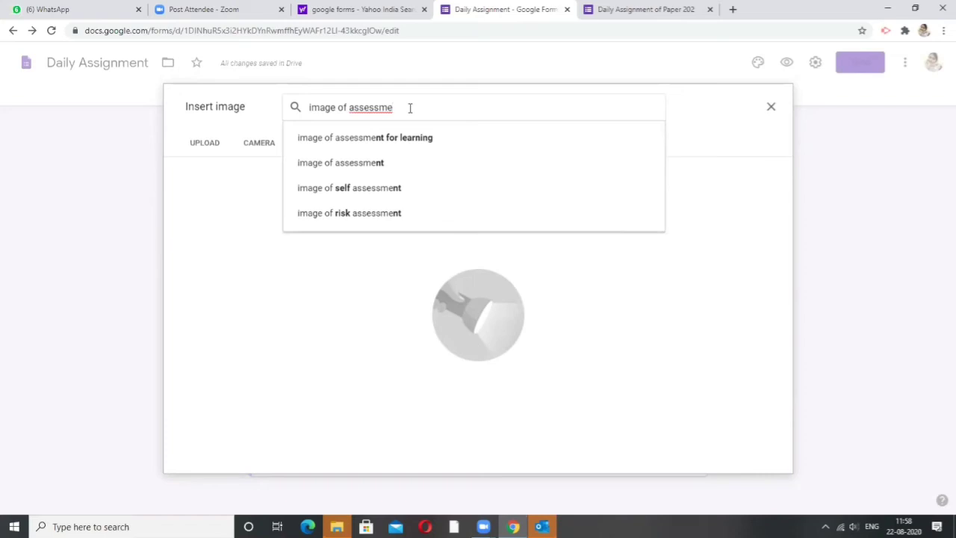
{"action": "left_click", "coordinate": [404, 137]}
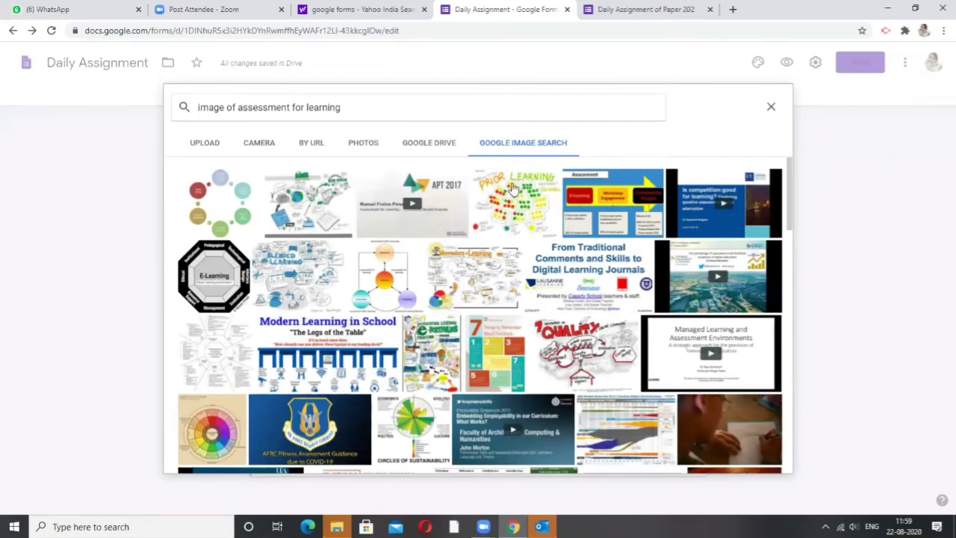
{"action": "key", "text": "Escape"}
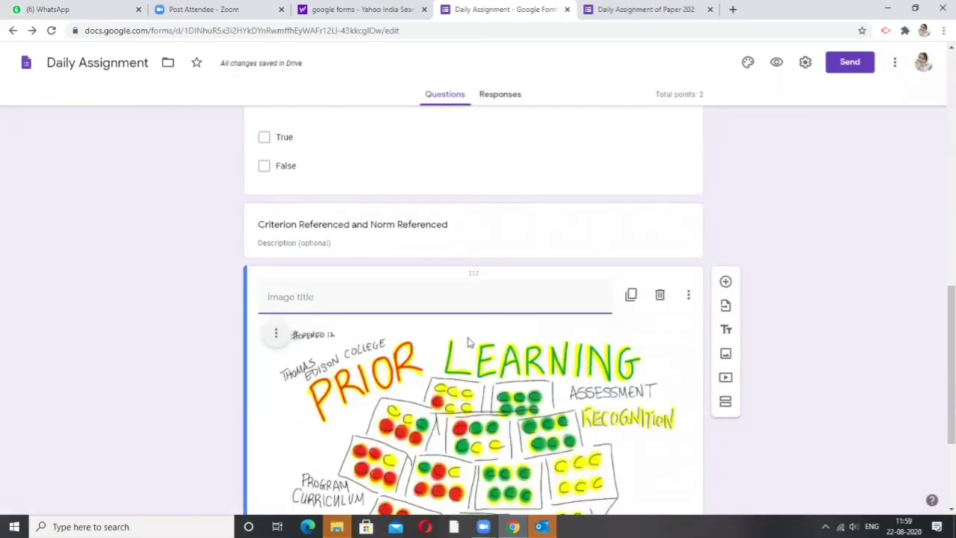
Step: Title the inserted image "Assessment for Learning"
{"action": "left_click", "coordinate": [329, 297]}
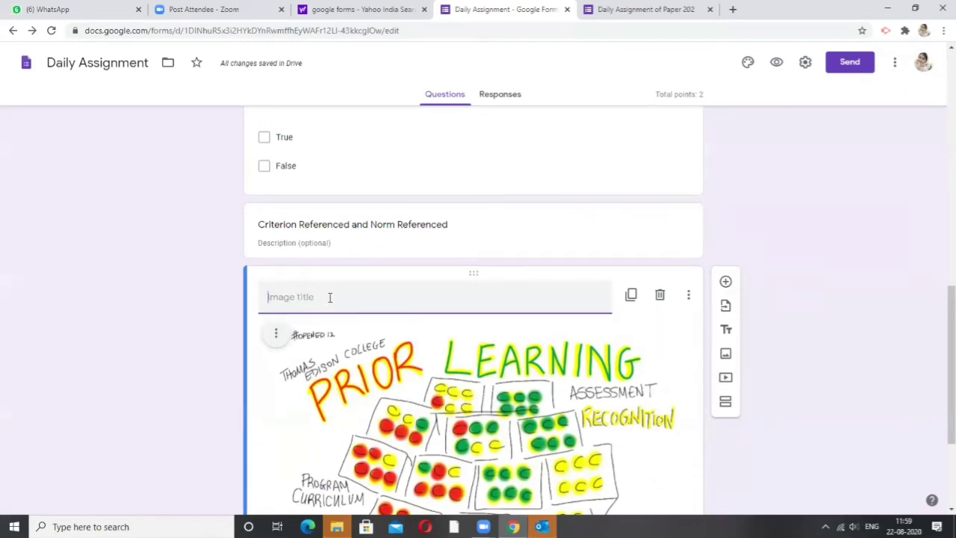
{"action": "type", "text": "Assessment "}
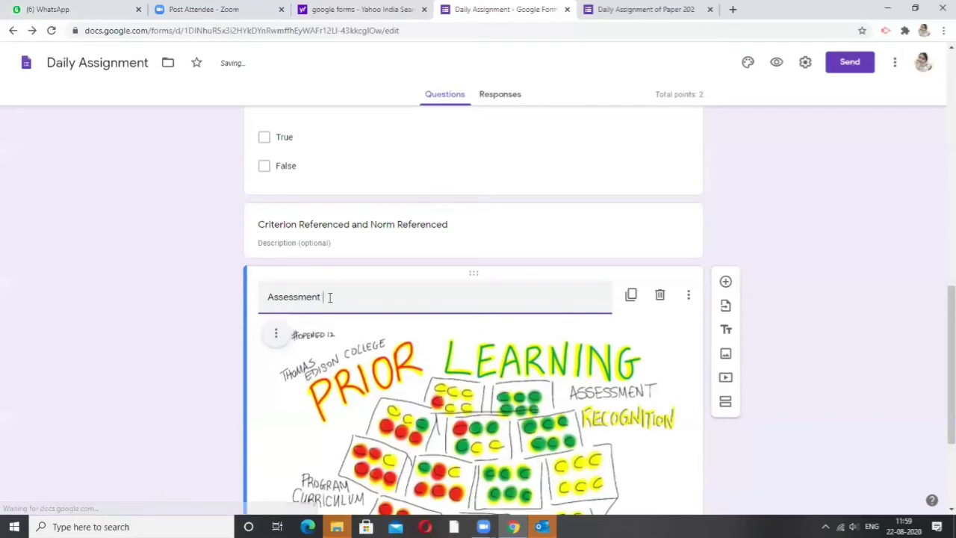
{"action": "type", "text": "for learning"}
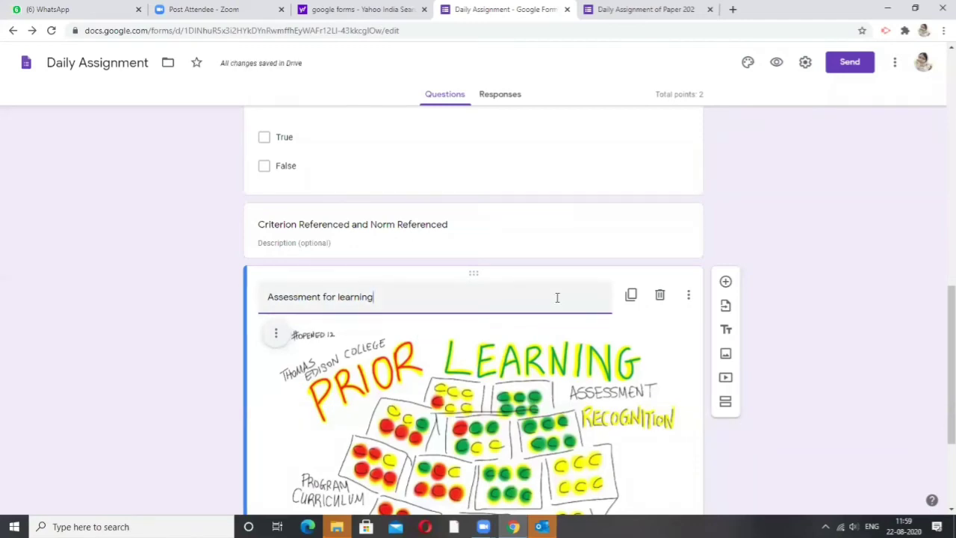
{"action": "double_click", "coordinate": [348, 297]}
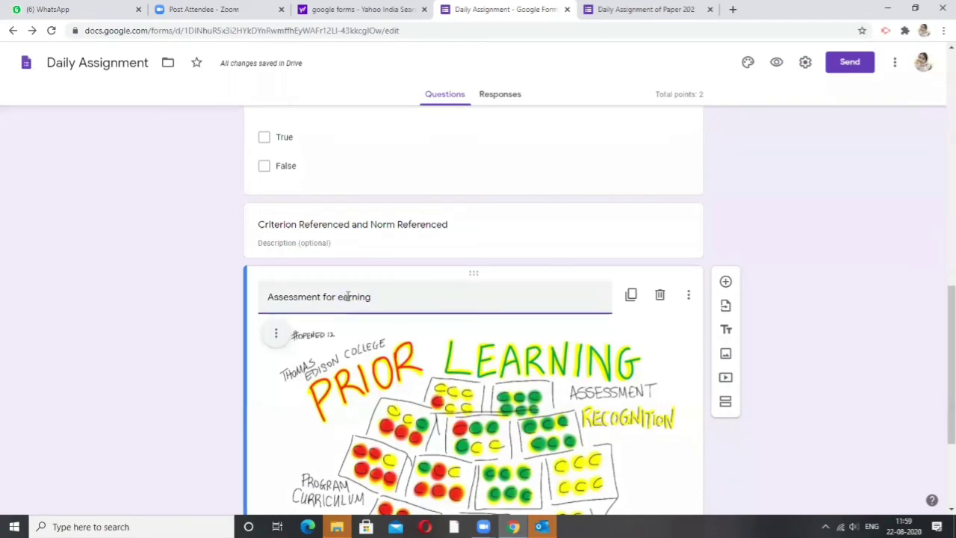
{"action": "type", "text": "Learning"}
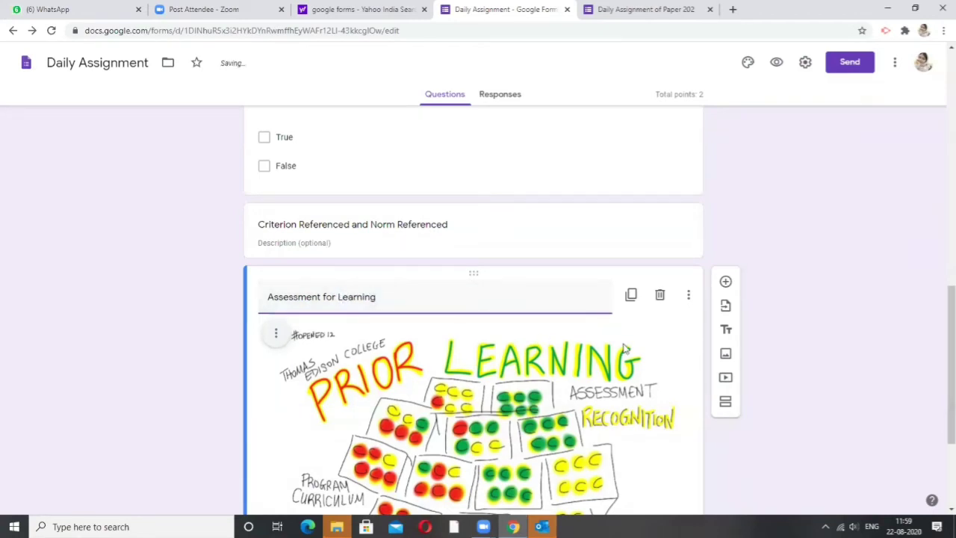
{"action": "left_click", "coordinate": [706, 360]}
Step: Examine the whole inserted picture and view its alignment, change and remove options without applying any
{"action": "scroll", "coordinate": [536, 424], "scroll_direction": "down", "scroll_amount": 3}
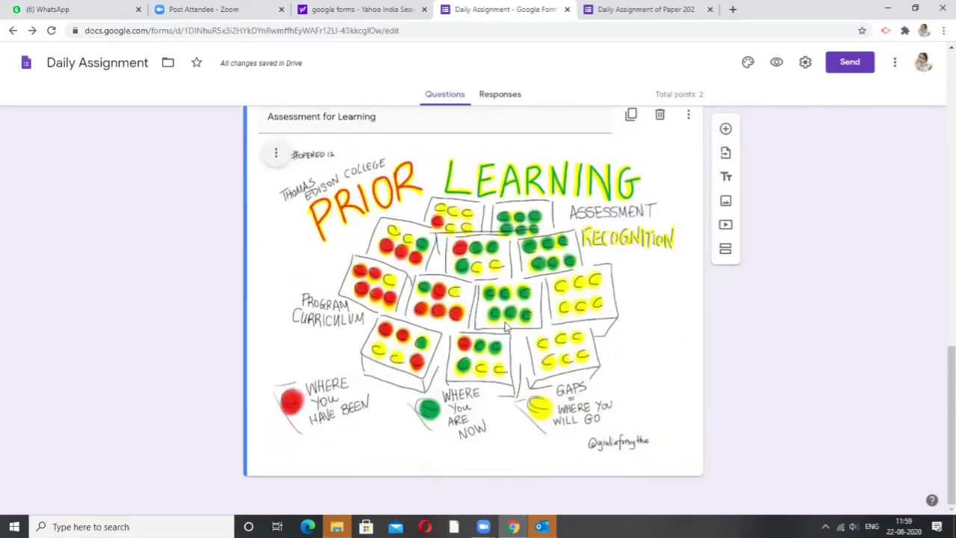
{"action": "scroll", "coordinate": [508, 329], "scroll_direction": "up", "scroll_amount": 3}
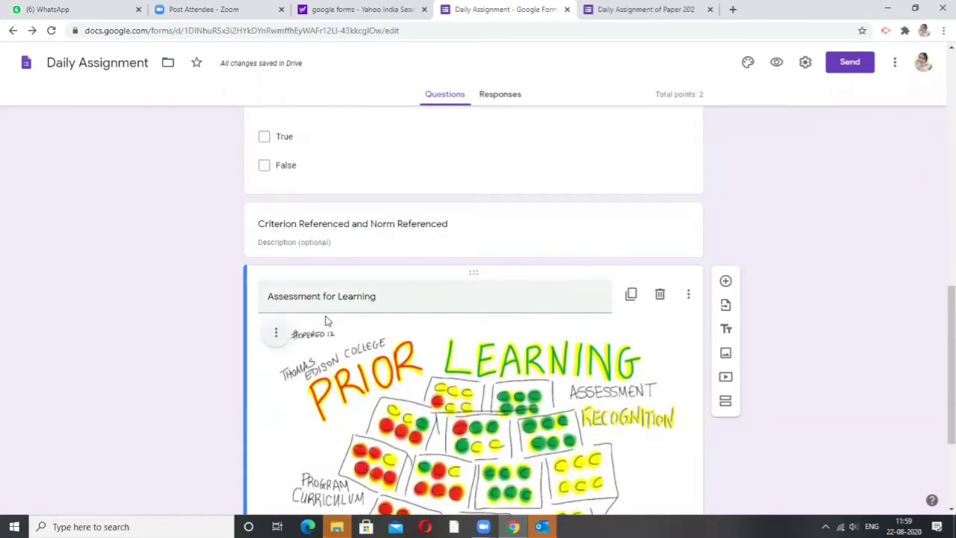
{"action": "left_click", "coordinate": [275, 334]}
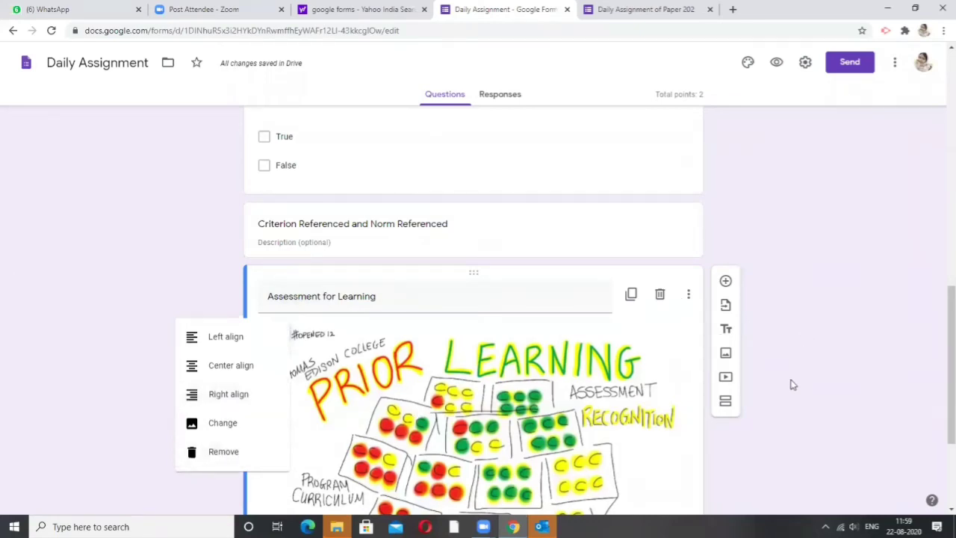
{"action": "left_click", "coordinate": [776, 411]}
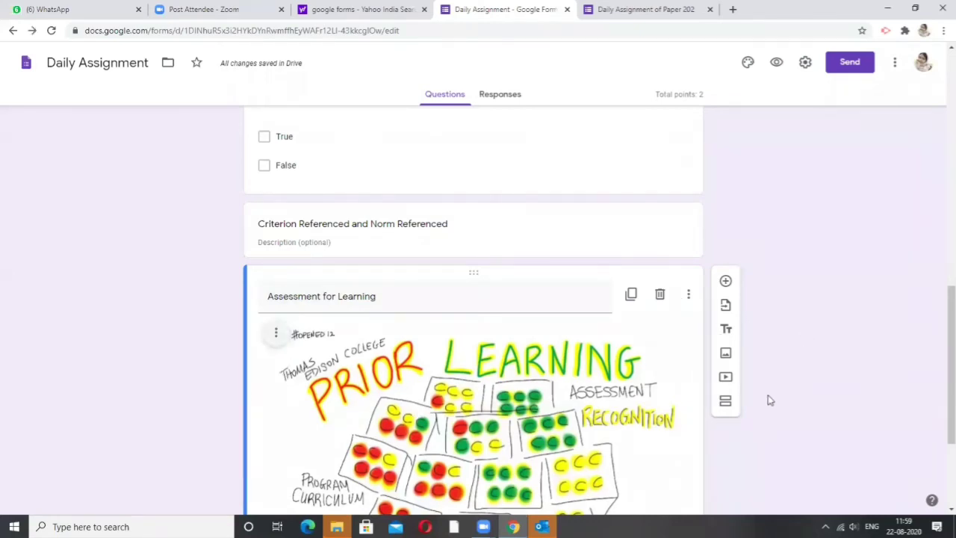
Step: Add a new multiple-choice question below the image with the text "From the picture"
{"action": "left_click", "coordinate": [726, 282]}
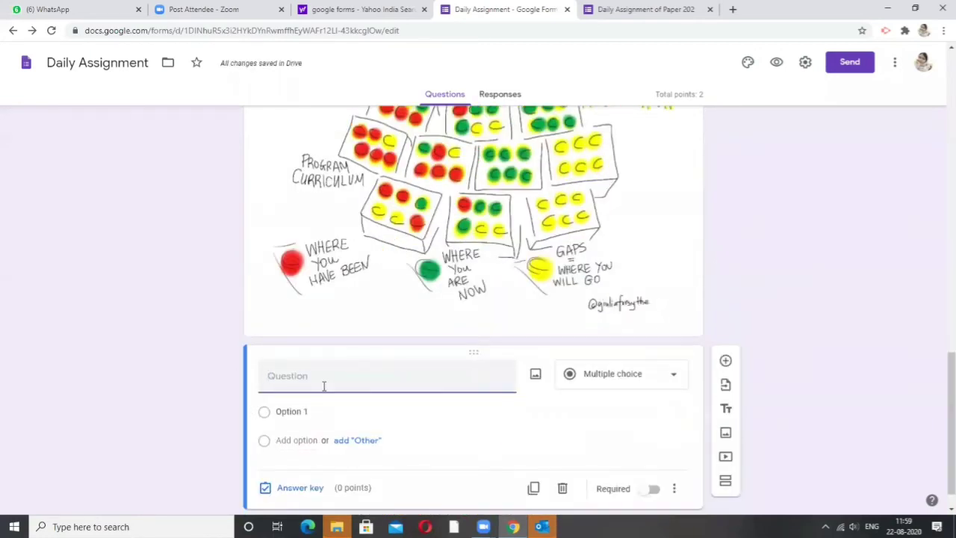
{"action": "type", "text": "From the picture"}
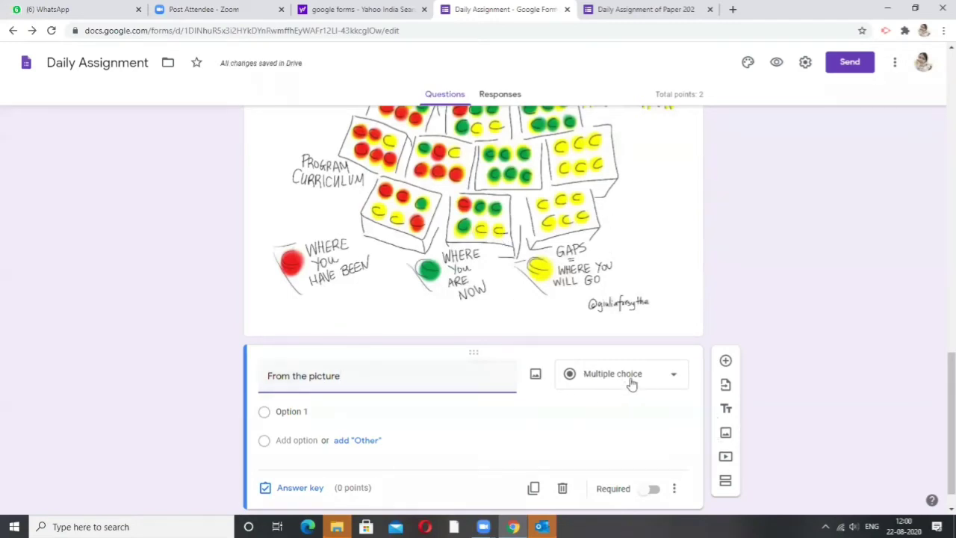
{"action": "scroll", "coordinate": [621, 357], "scroll_direction": "down", "scroll_amount": 1}
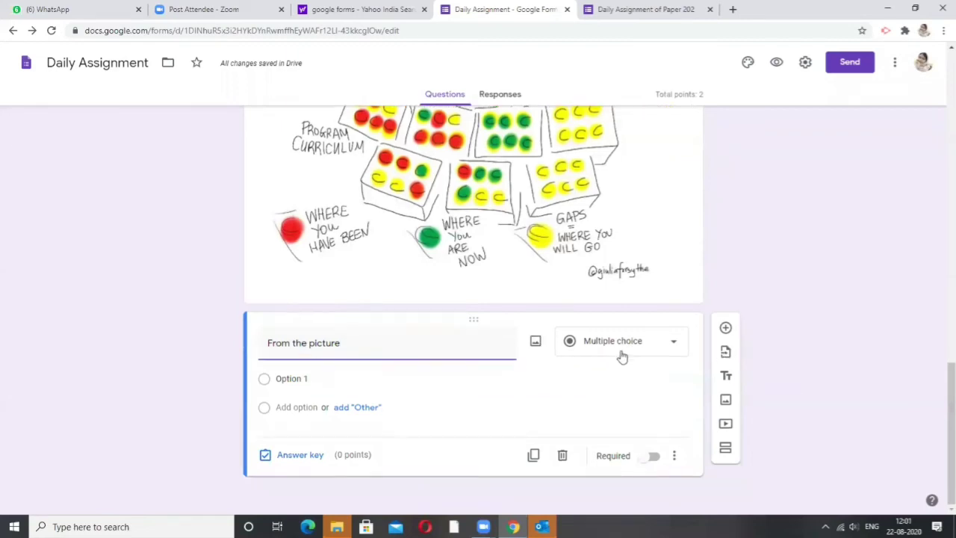
Step: View the YouTube search and URL options for inserting a video without adding one
{"action": "left_click", "coordinate": [724, 426]}
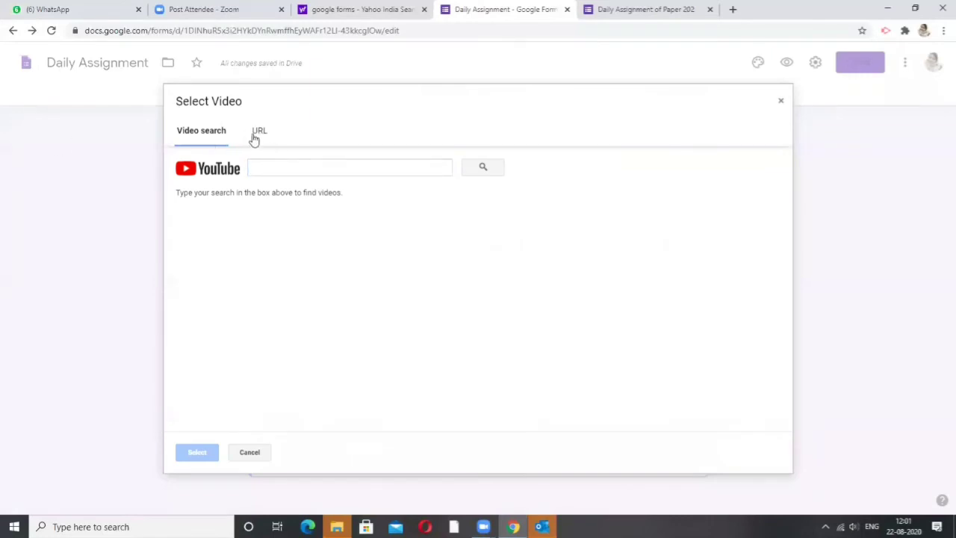
{"action": "left_click", "coordinate": [258, 133]}
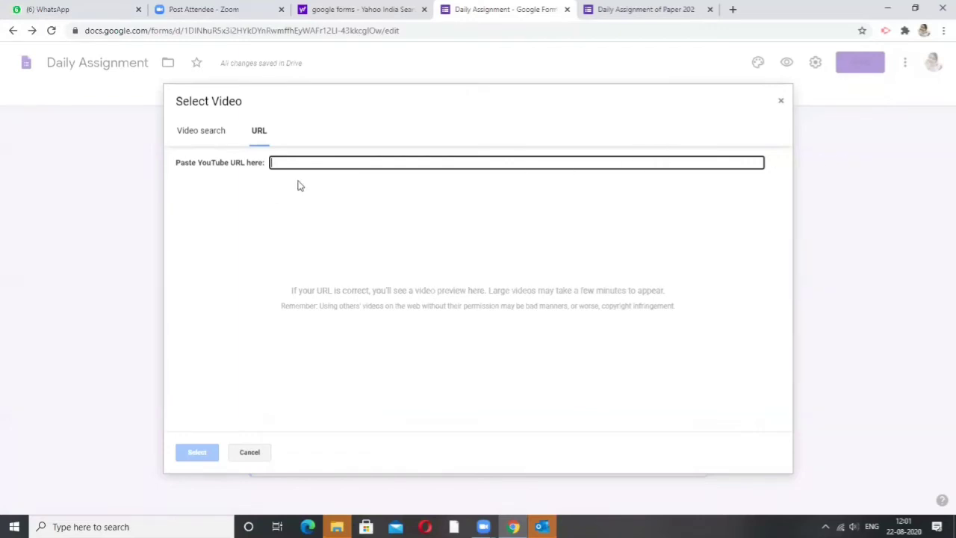
{"action": "left_click", "coordinate": [780, 103]}
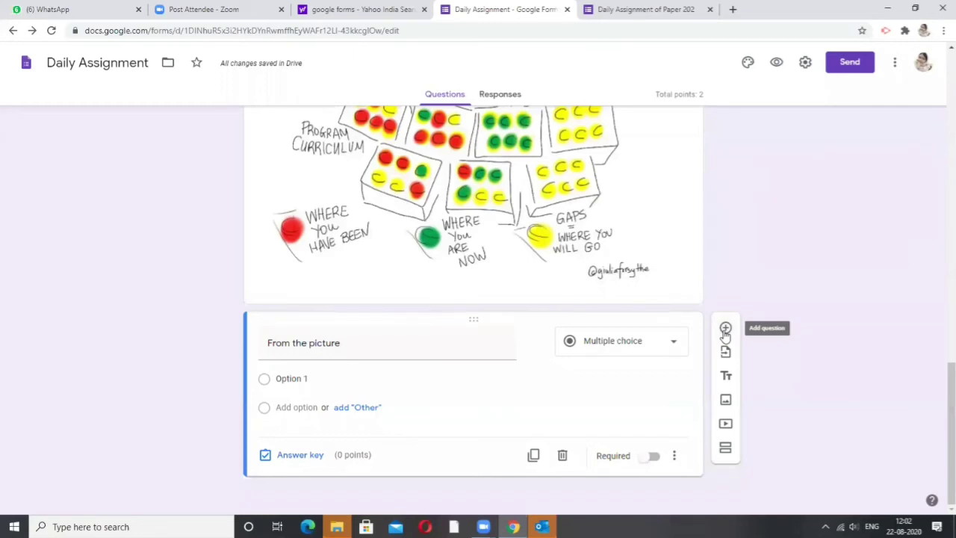
Step: Preview the form, try to continue past the first section with the required answers empty, and return to the editor
{"action": "left_click", "coordinate": [777, 66]}
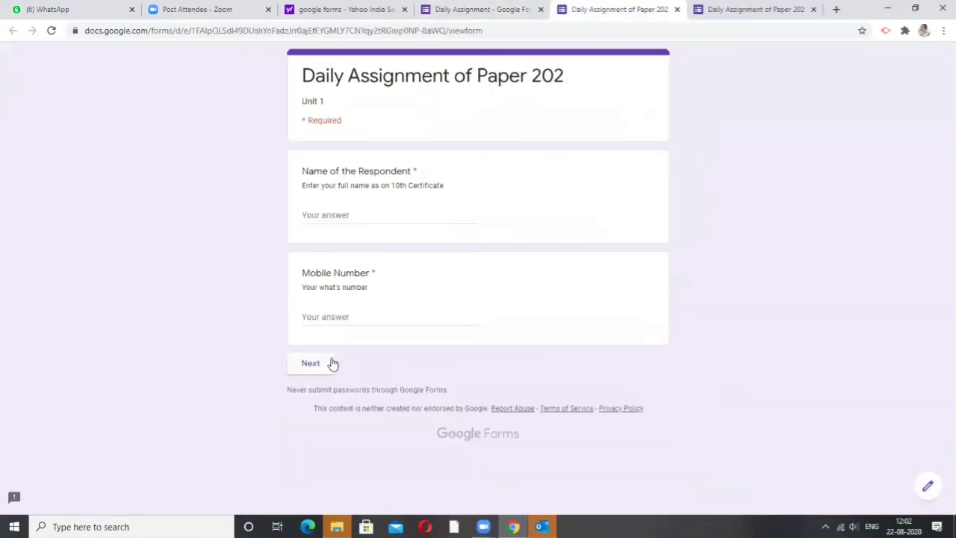
{"action": "left_click", "coordinate": [318, 364]}
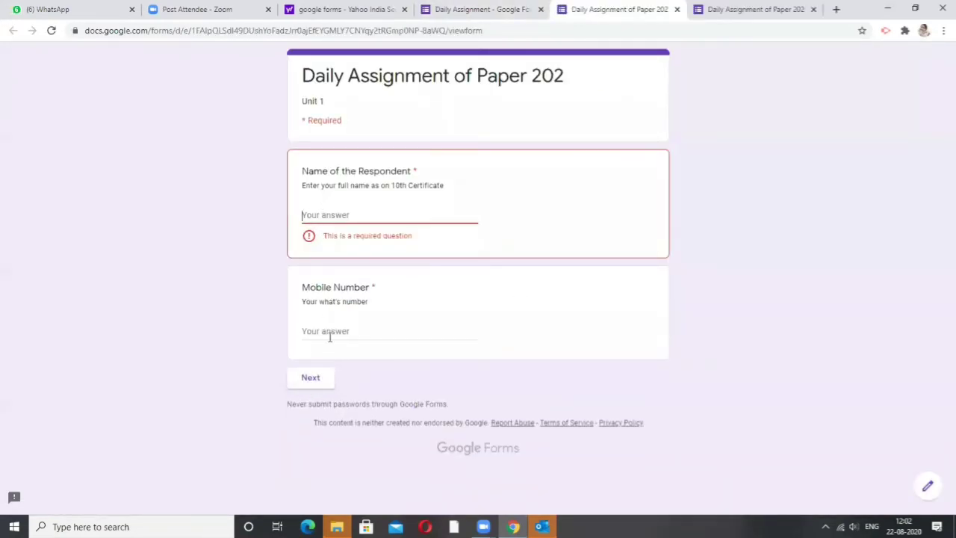
{"action": "left_click", "coordinate": [489, 10]}
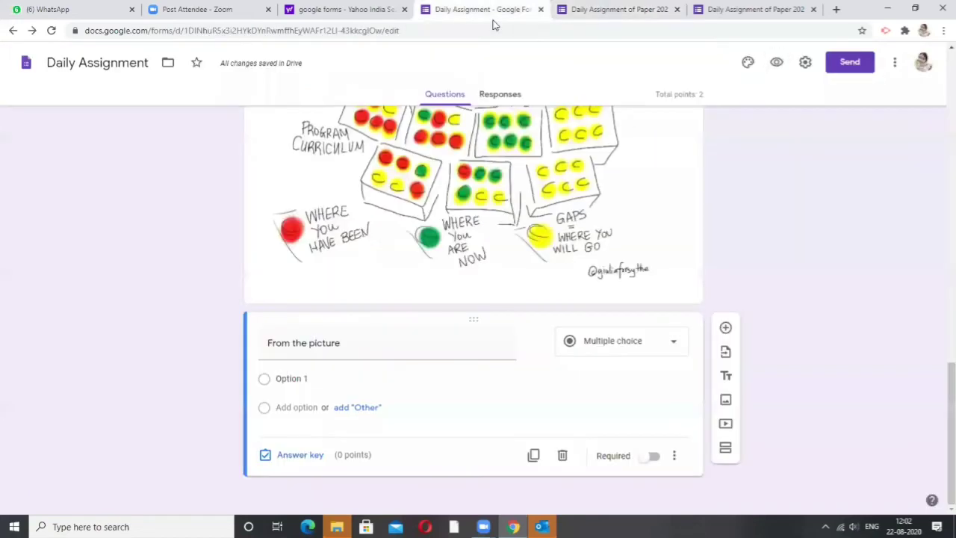
Step: Try green and purple theme colors with the dark background shade, and cyan with its light shade
{"action": "left_click", "coordinate": [748, 64]}
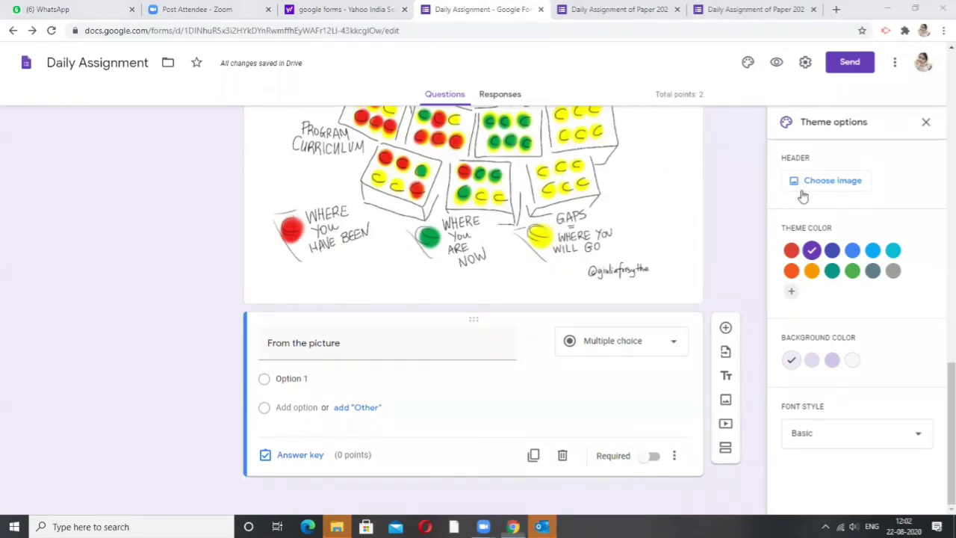
{"action": "left_click", "coordinate": [853, 270]}
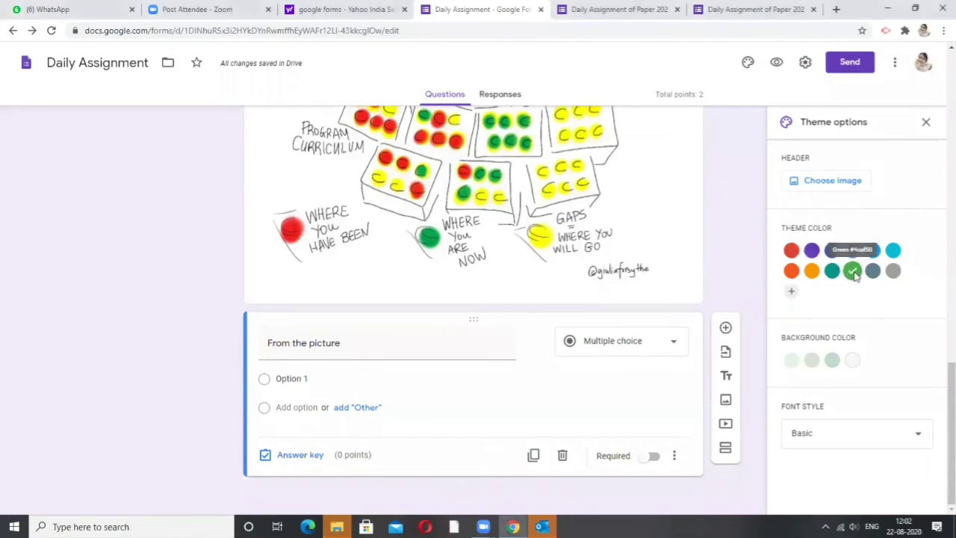
{"action": "left_click", "coordinate": [831, 360]}
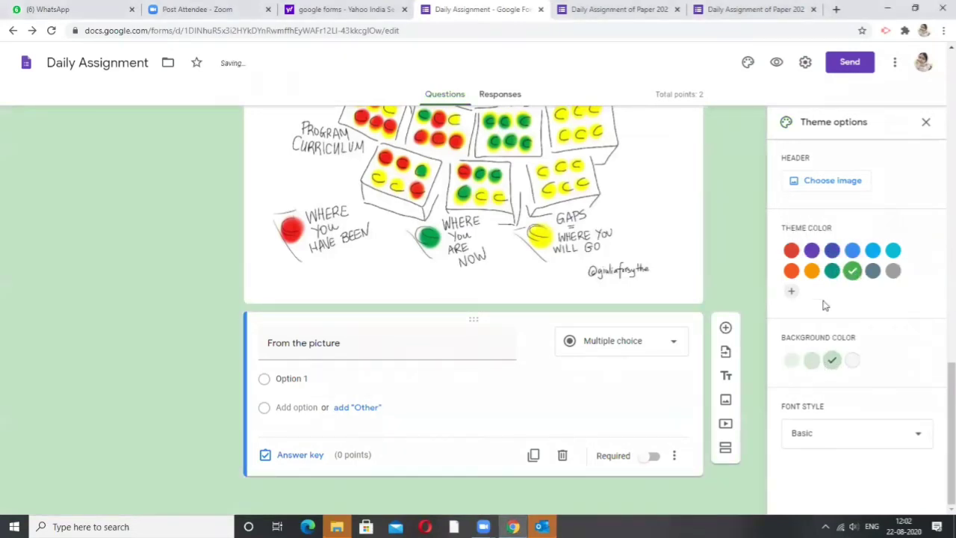
{"action": "left_click", "coordinate": [812, 250]}
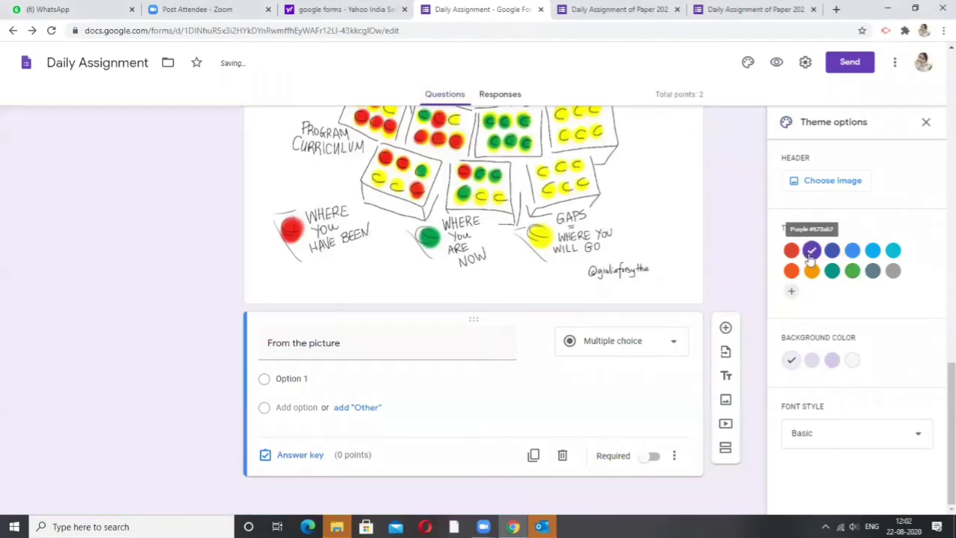
{"action": "left_click", "coordinate": [831, 360]}
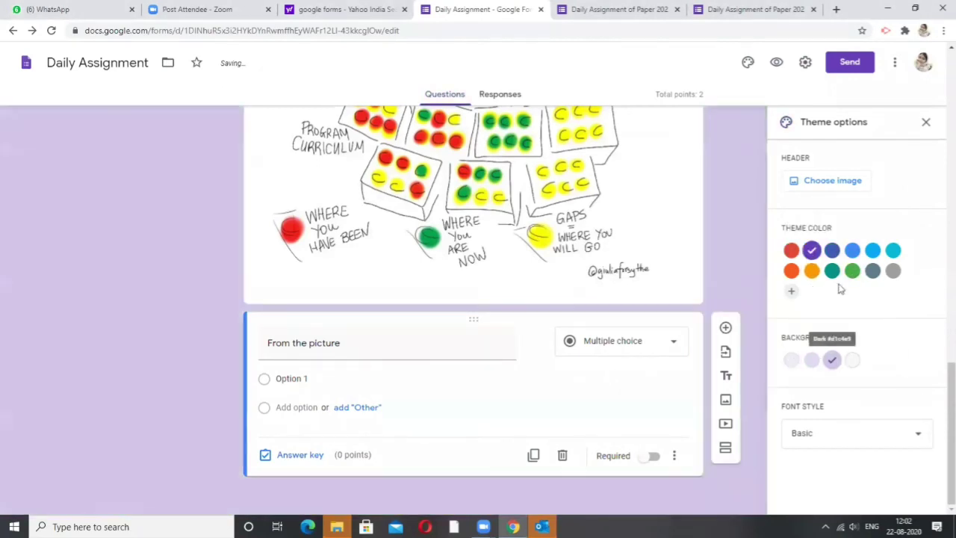
{"action": "left_click", "coordinate": [892, 251]}
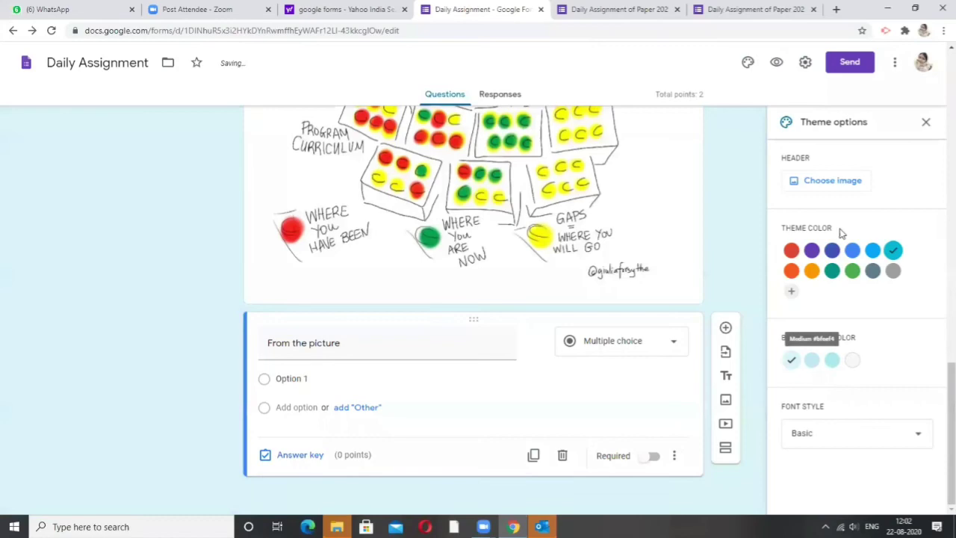
Step: Set the form's header image to the colorful candy picture from the Work and School themes
{"action": "left_click", "coordinate": [837, 181]}
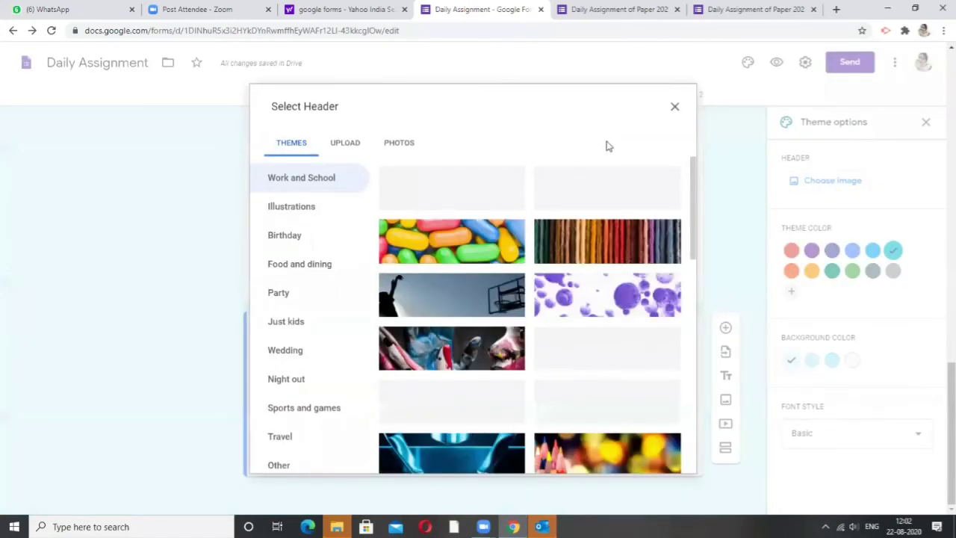
{"action": "double_click", "coordinate": [549, 239]}
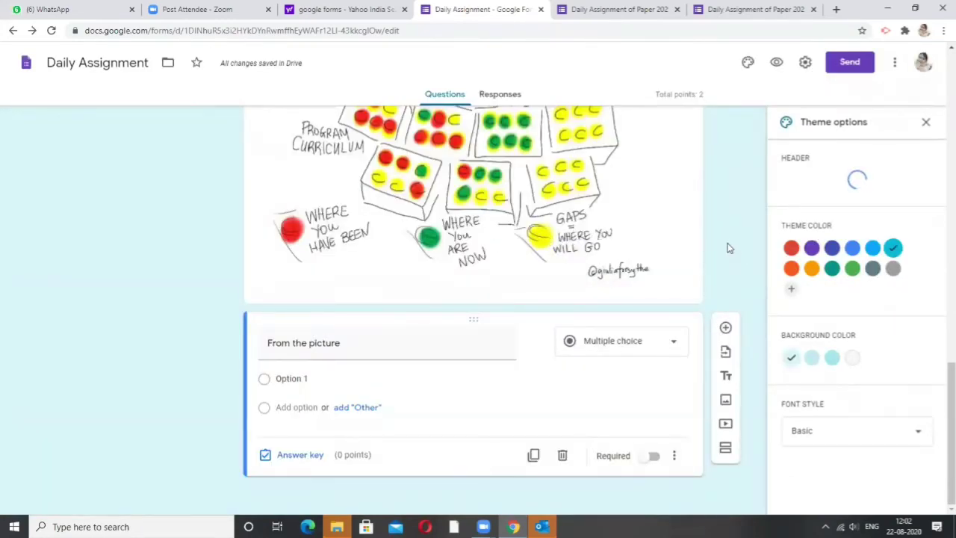
{"action": "scroll", "coordinate": [726, 248], "scroll_direction": "up", "scroll_amount": 15}
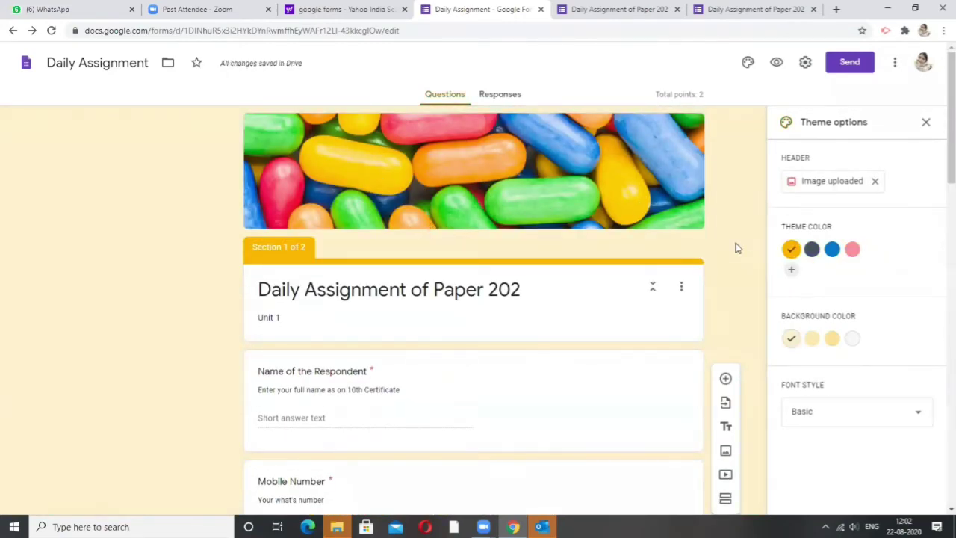
{"action": "scroll", "coordinate": [736, 248], "scroll_direction": "down", "scroll_amount": 5}
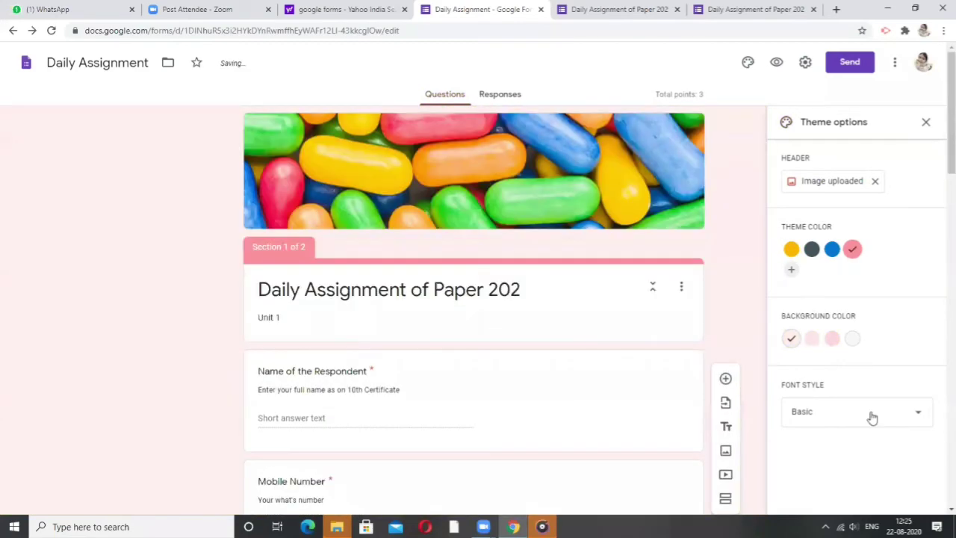
Step: Try the Playful and Decorative font styles on the form and return it to Basic
{"action": "left_click", "coordinate": [871, 418]}
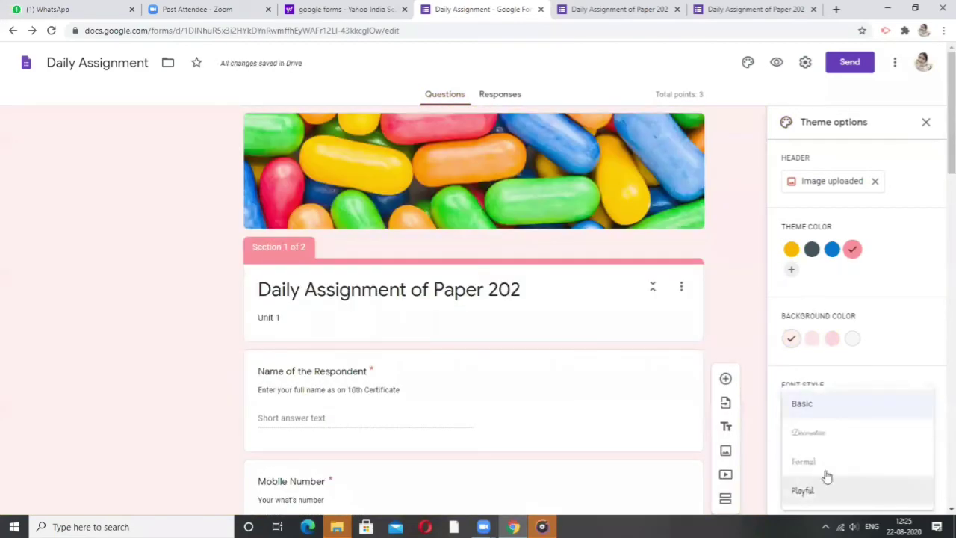
{"action": "scroll", "coordinate": [847, 443], "scroll_direction": "down", "scroll_amount": 2}
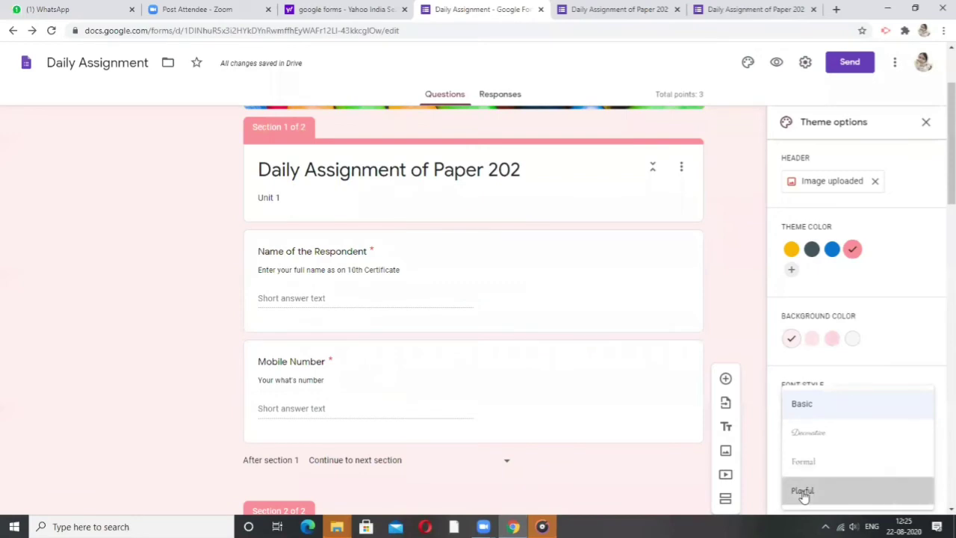
{"action": "left_click", "coordinate": [804, 491]}
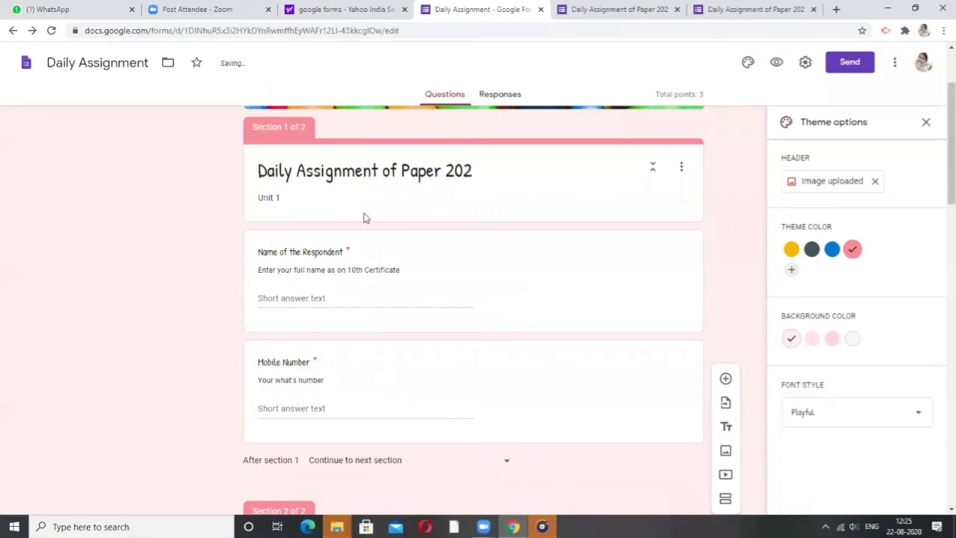
{"action": "left_click", "coordinate": [882, 413]}
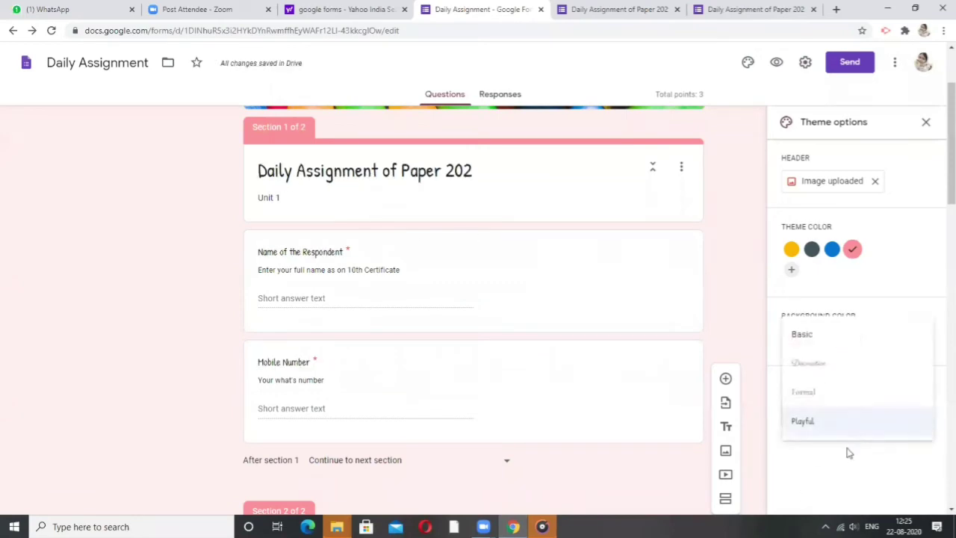
{"action": "left_click", "coordinate": [813, 335]}
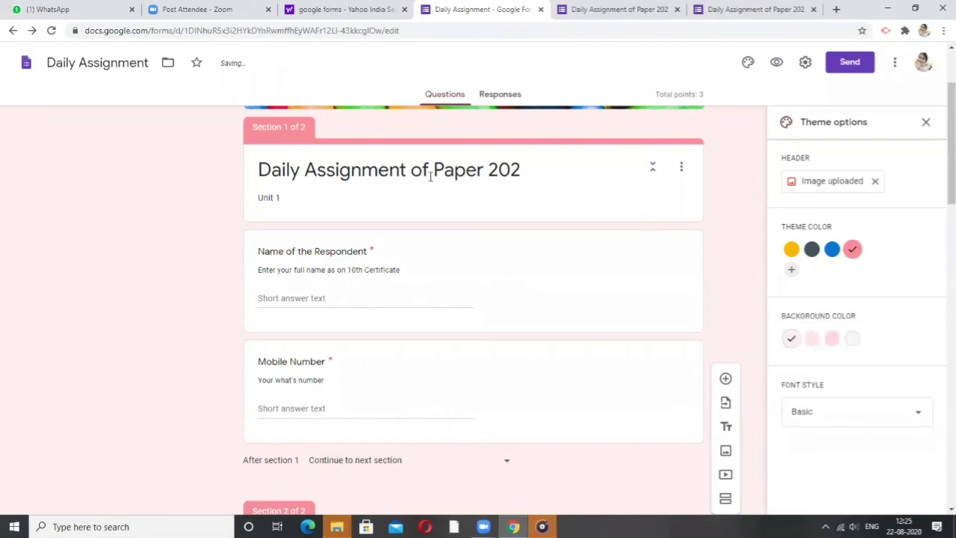
{"action": "left_click", "coordinate": [838, 414]}
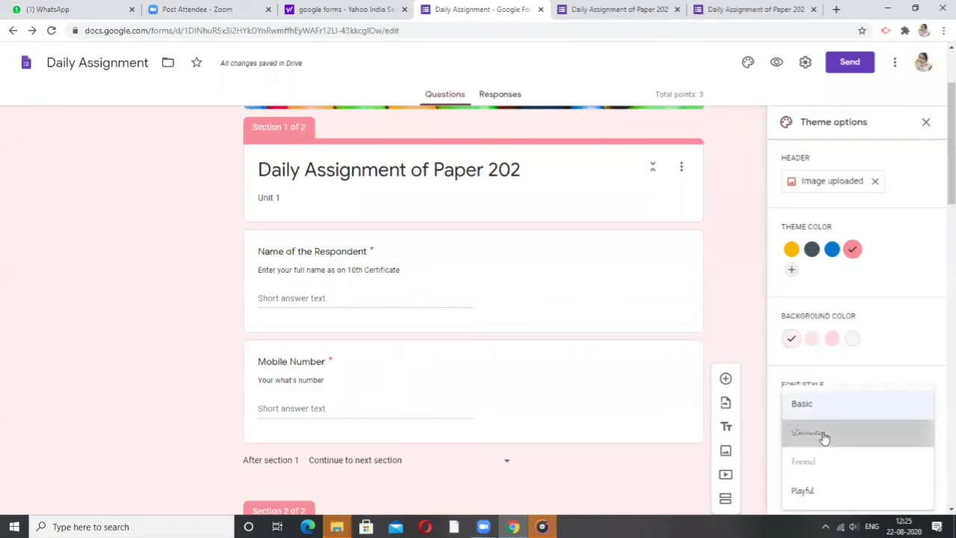
{"action": "left_click", "coordinate": [823, 437]}
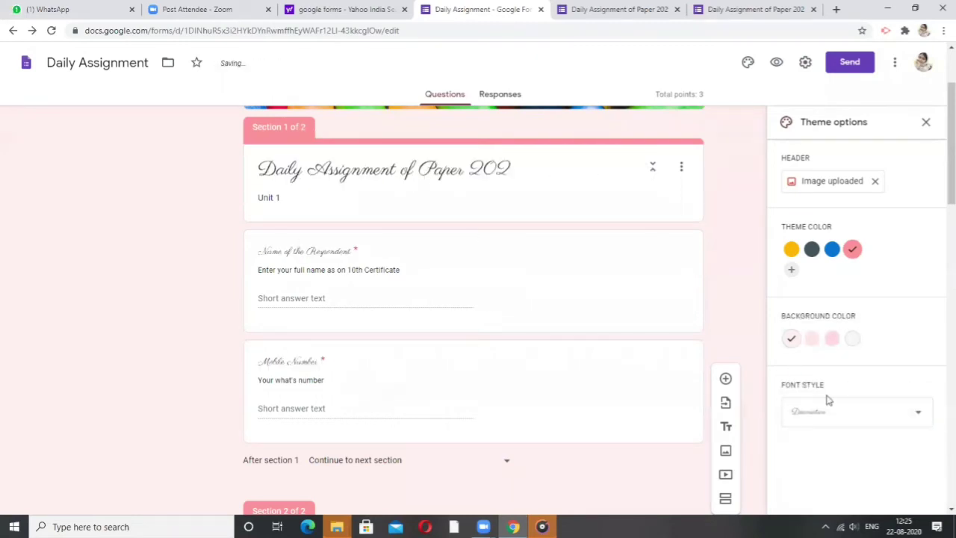
{"action": "left_click", "coordinate": [843, 415]}
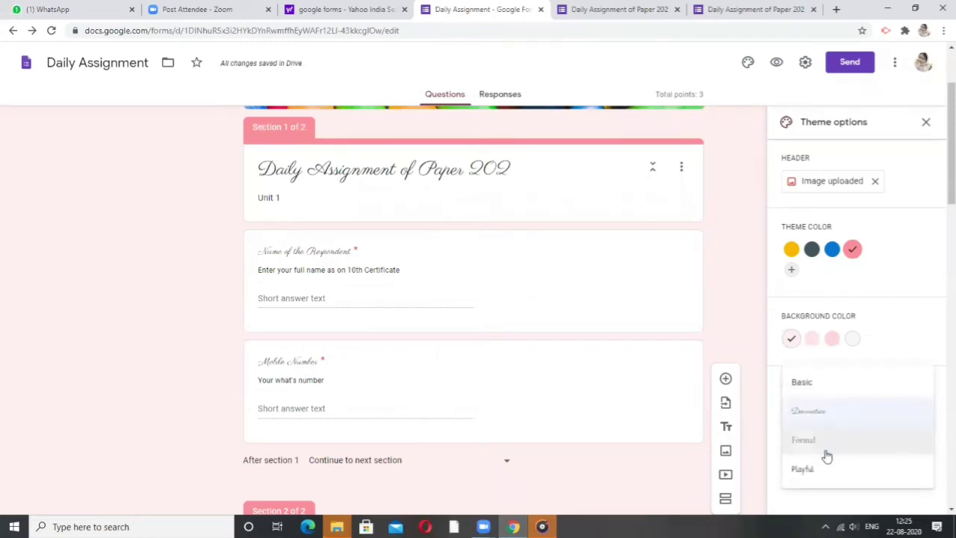
{"action": "left_click", "coordinate": [802, 382]}
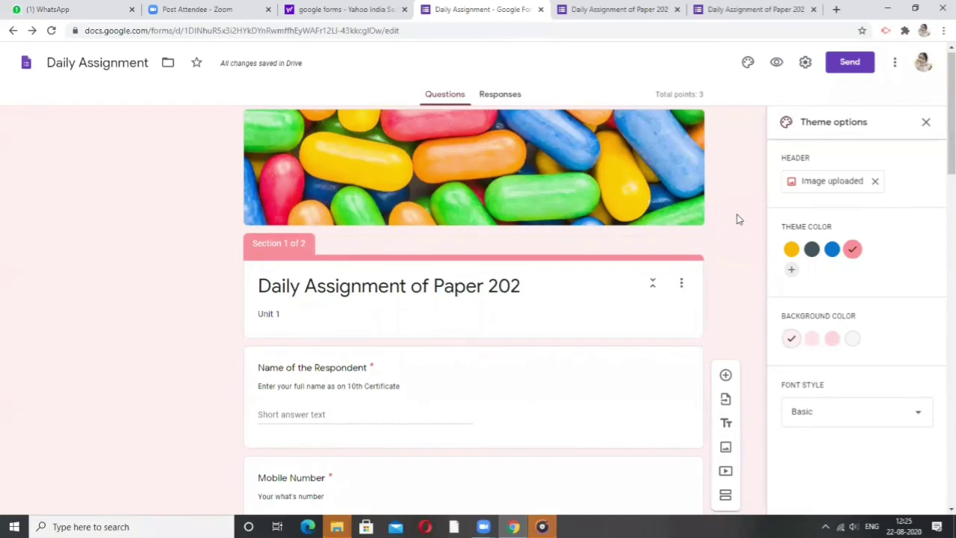
Step: Set the form's theme color to yellow with the dark yellow background shade and close the theme options
{"action": "scroll", "coordinate": [737, 218], "scroll_direction": "down", "scroll_amount": 3}
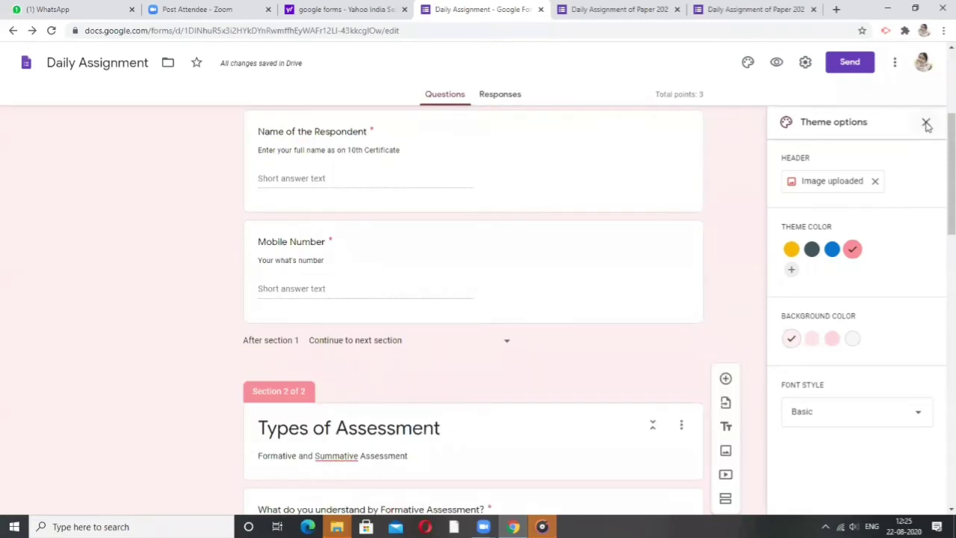
{"action": "left_click", "coordinate": [832, 251]}
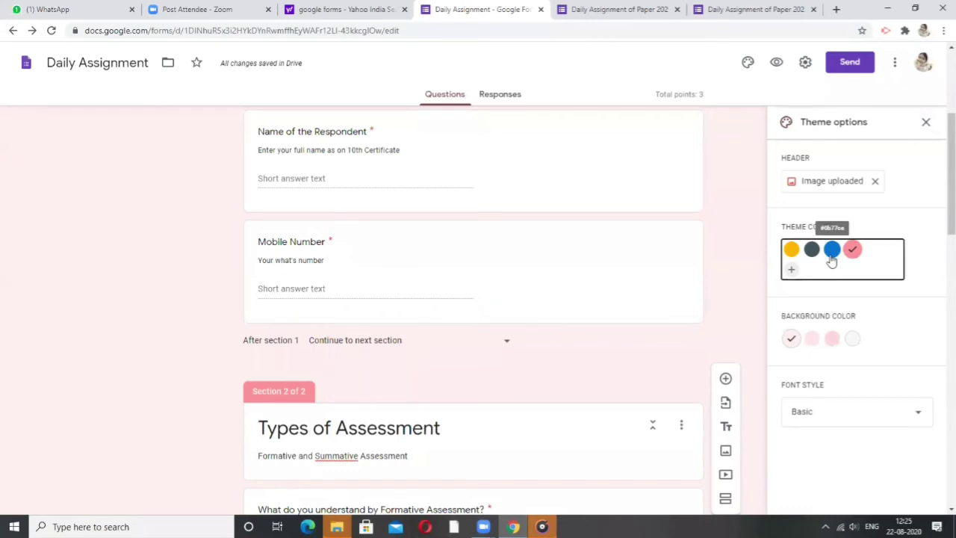
{"action": "left_click", "coordinate": [791, 250]}
{"action": "left_click", "coordinate": [834, 340]}
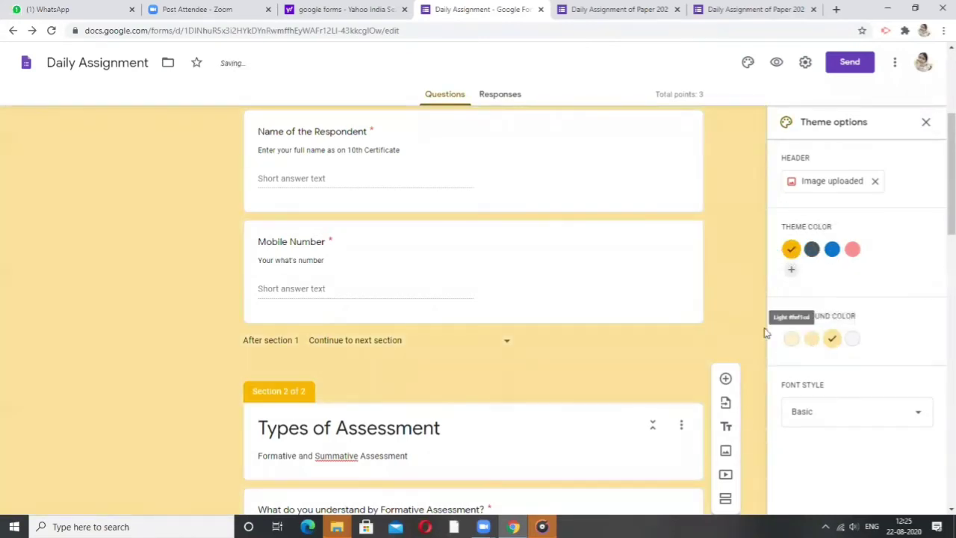
{"action": "left_click", "coordinate": [927, 123]}
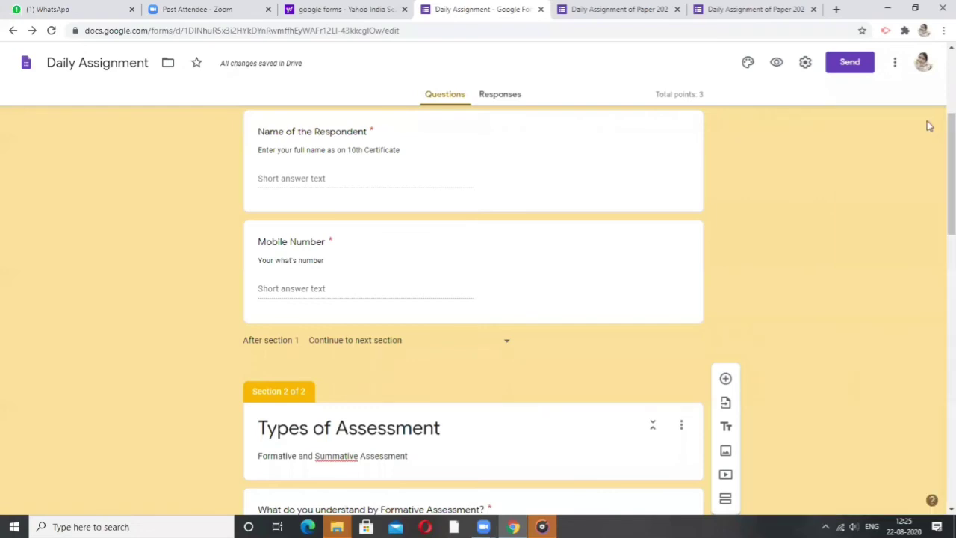
Step: Review the themed form from its header to the Types of Assessment section, and view the theme options without changing them
{"action": "scroll", "coordinate": [809, 332], "scroll_direction": "up", "scroll_amount": 3}
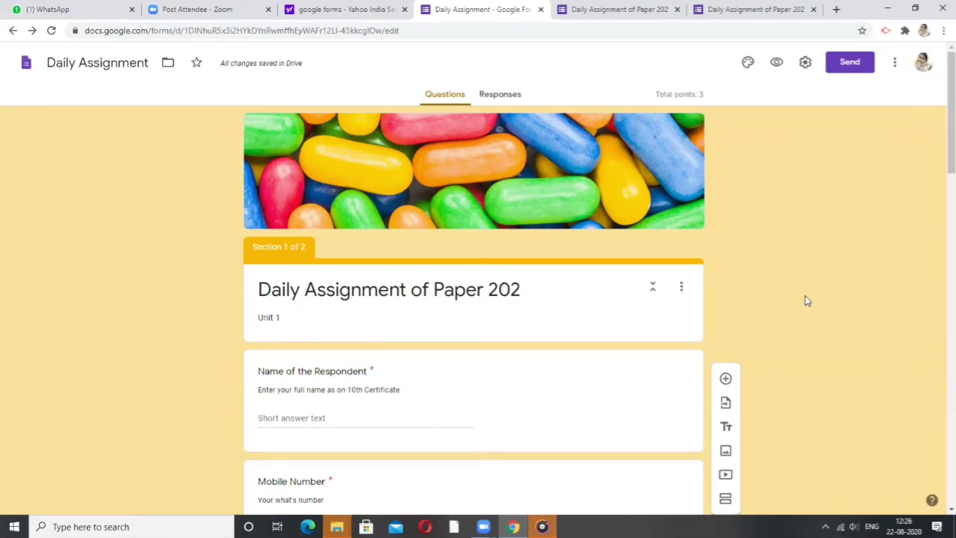
{"action": "scroll", "coordinate": [805, 300], "scroll_direction": "down", "scroll_amount": 1}
{"action": "scroll", "coordinate": [805, 300], "scroll_direction": "down", "scroll_amount": 1}
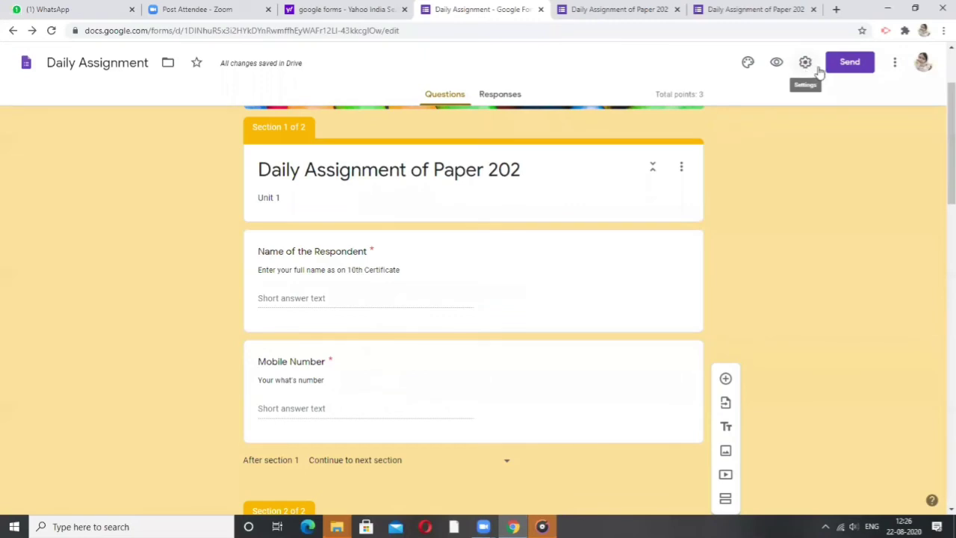
{"action": "left_click", "coordinate": [749, 64]}
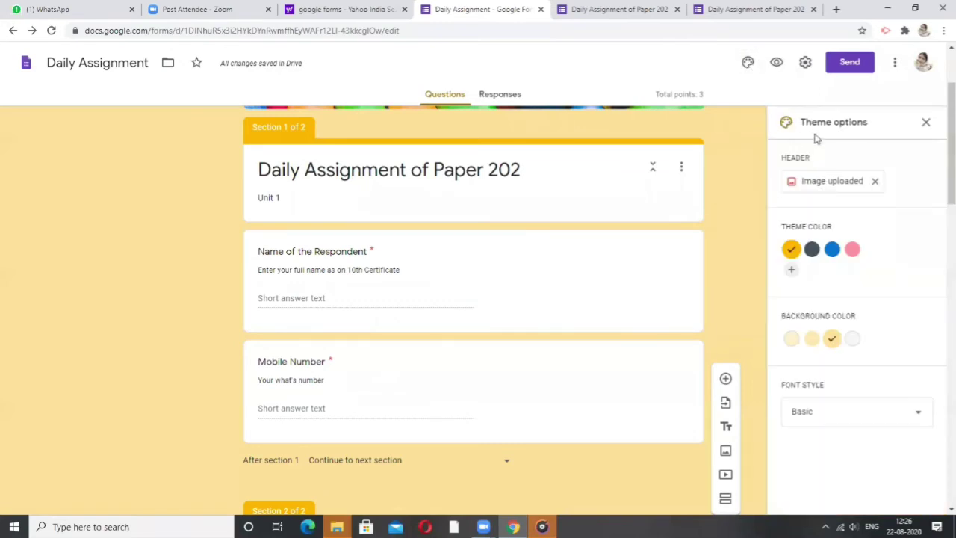
{"action": "left_click", "coordinate": [925, 124]}
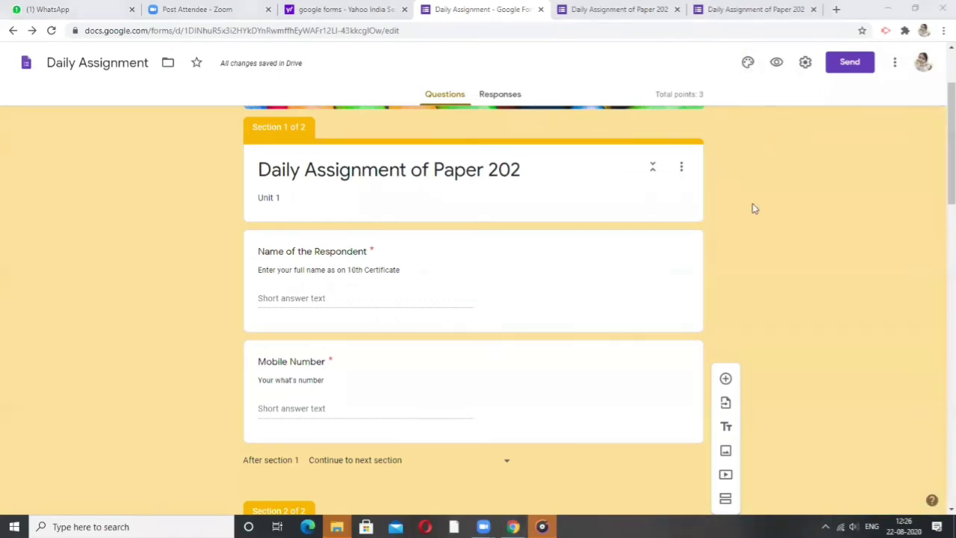
{"action": "scroll", "coordinate": [800, 235], "scroll_direction": "up", "scroll_amount": 1}
{"action": "scroll", "coordinate": [798, 288], "scroll_direction": "down", "scroll_amount": 3}
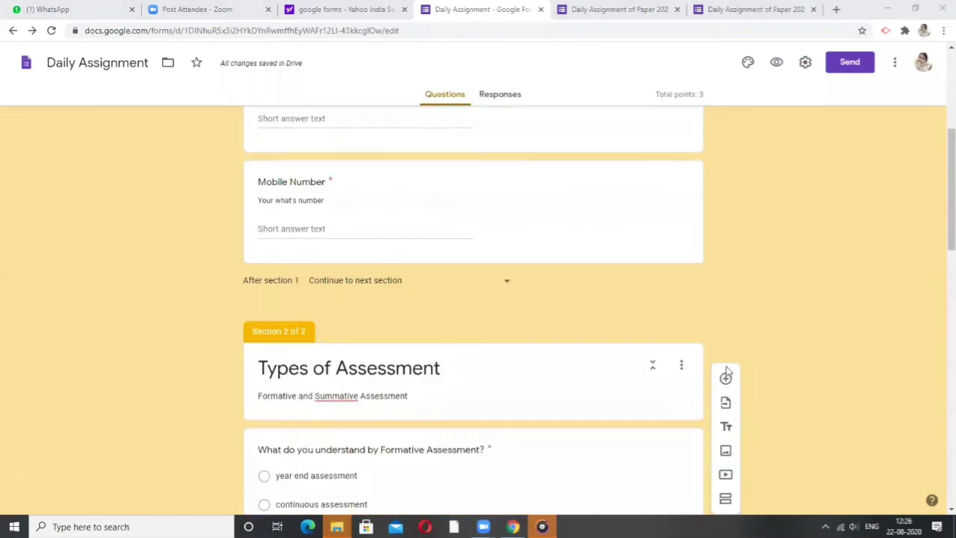
{"action": "scroll", "coordinate": [754, 406], "scroll_direction": "down", "scroll_amount": 1}
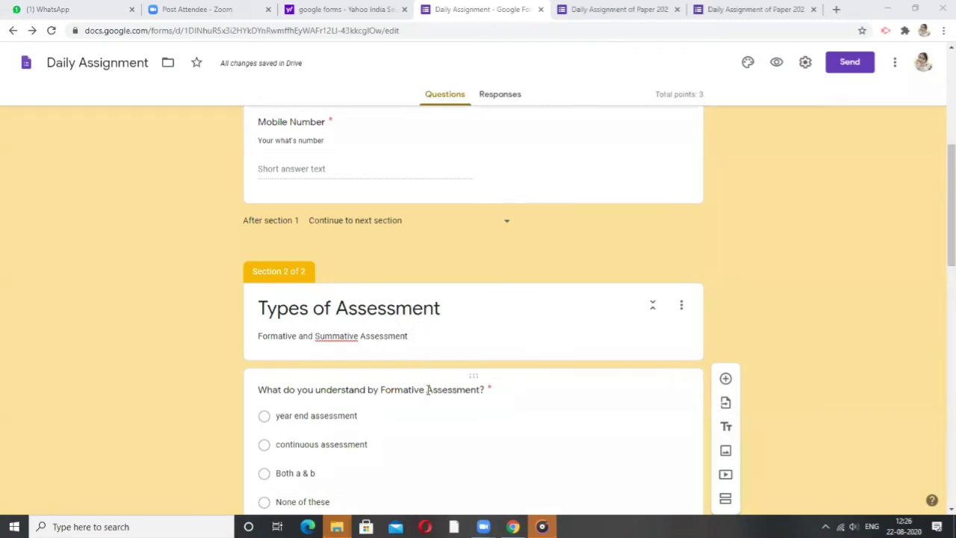
Step: Open question import below the "Formative Evaluation includes classroom activities too" question and choose the red Summative Evaluation "Blank Quiz" as the source form
{"action": "scroll", "coordinate": [429, 390], "scroll_direction": "down", "scroll_amount": 3}
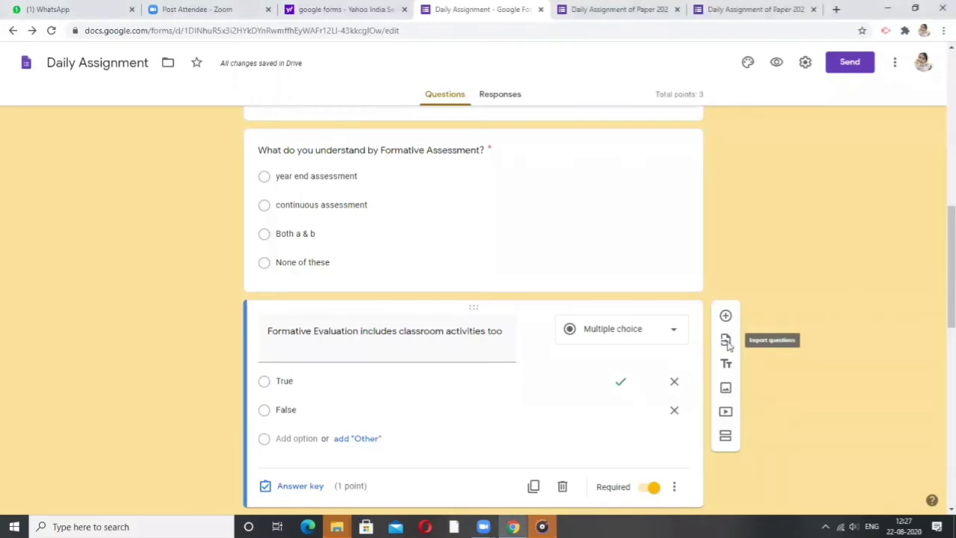
{"action": "left_click", "coordinate": [726, 342]}
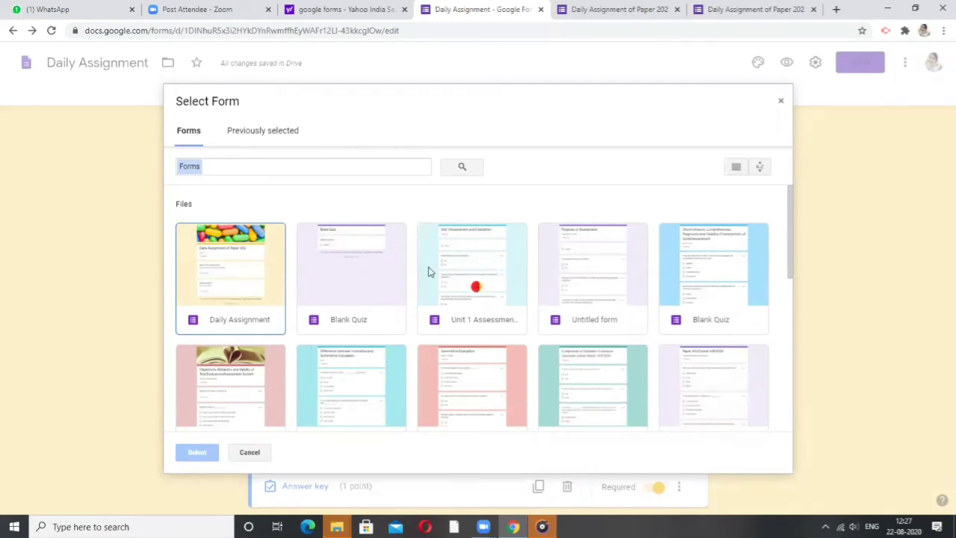
{"action": "scroll", "coordinate": [575, 341], "scroll_direction": "down", "scroll_amount": 5}
{"action": "scroll", "coordinate": [576, 342], "scroll_direction": "up", "scroll_amount": 4}
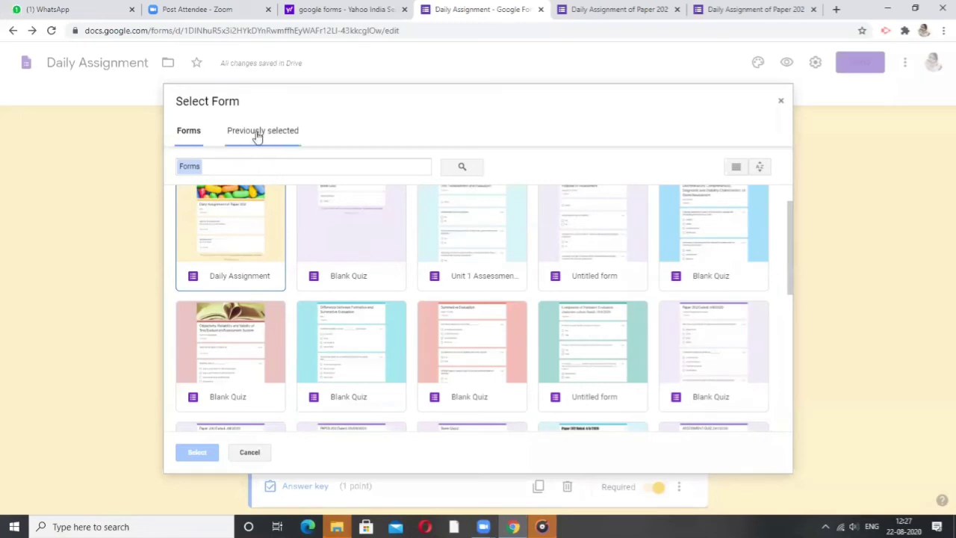
{"action": "left_click", "coordinate": [482, 347]}
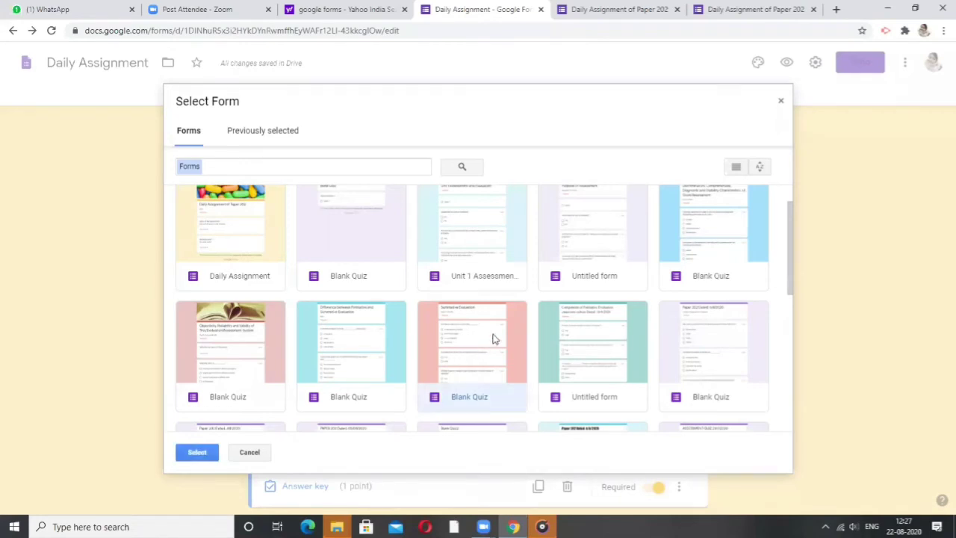
{"action": "double_click", "coordinate": [478, 351]}
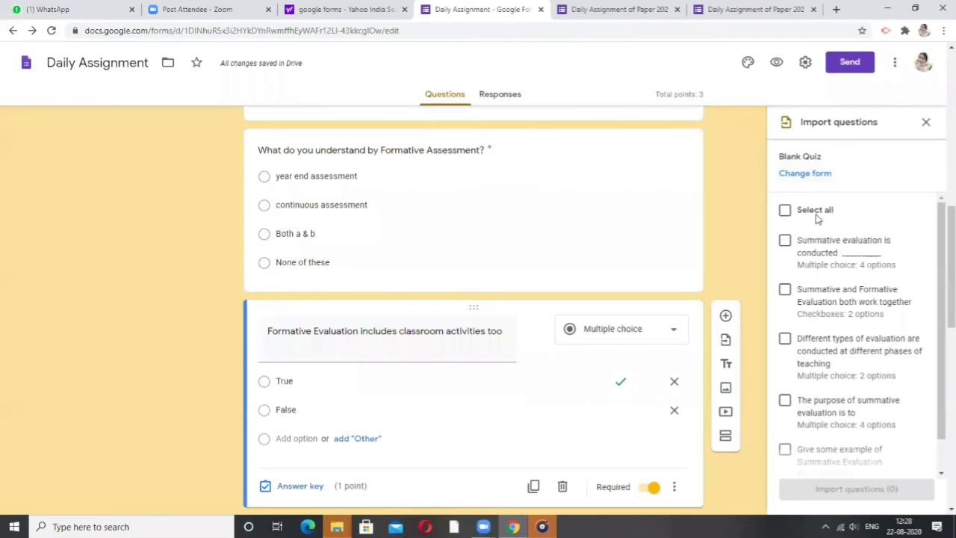
Step: Import only the questions "Summative and Formative Evaluation both work together" and "The purpose of summative evaluation is to" from the Blank Quiz
{"action": "left_click", "coordinate": [785, 210]}
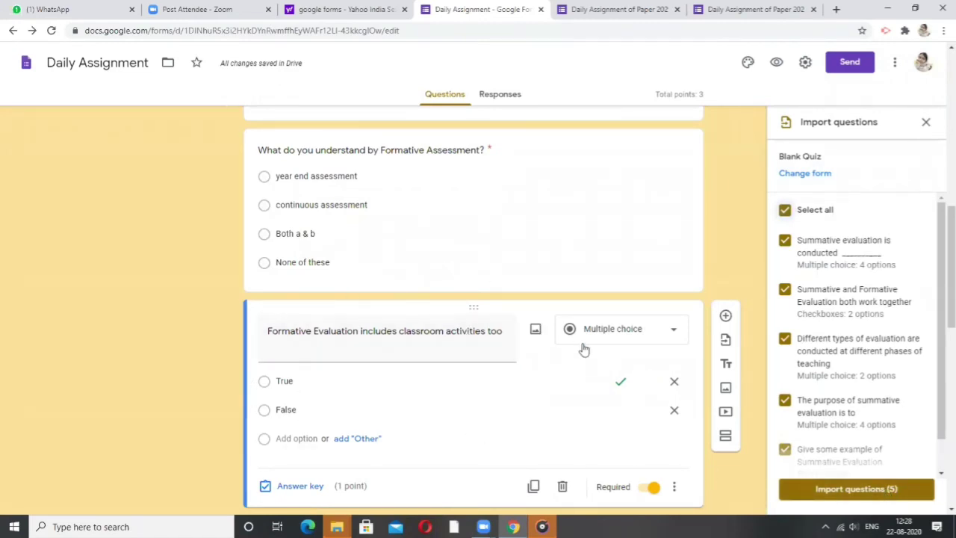
{"action": "left_click", "coordinate": [785, 210]}
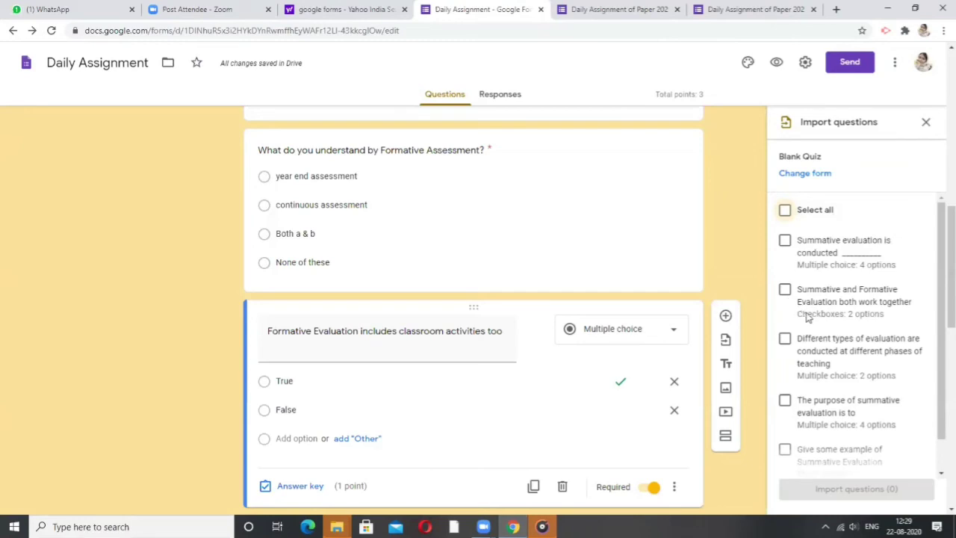
{"action": "left_click", "coordinate": [785, 290]}
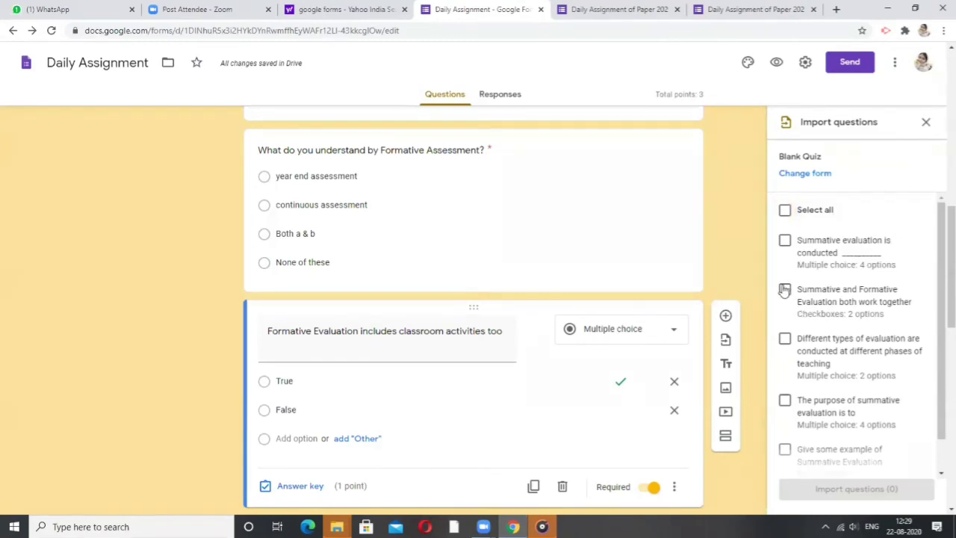
{"action": "left_click", "coordinate": [785, 404]}
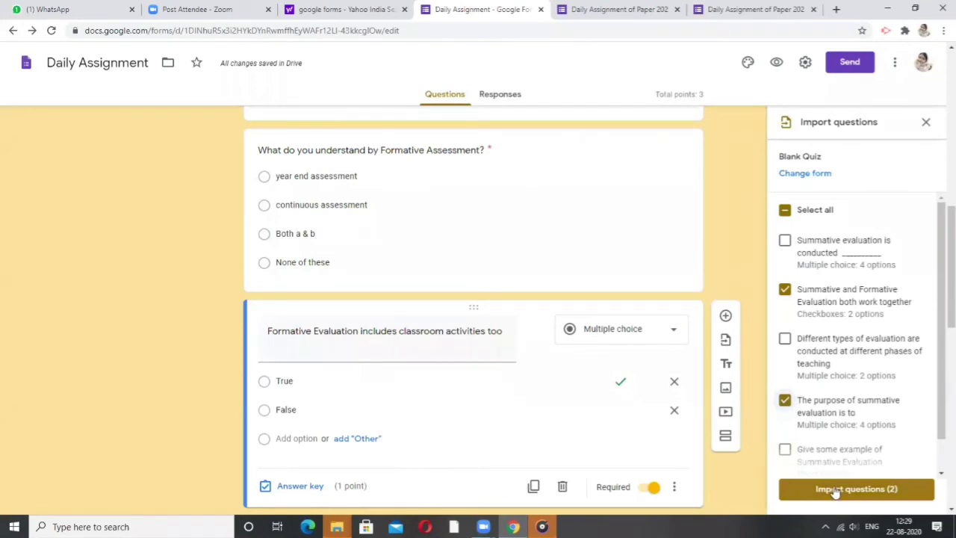
{"action": "left_click", "coordinate": [835, 489]}
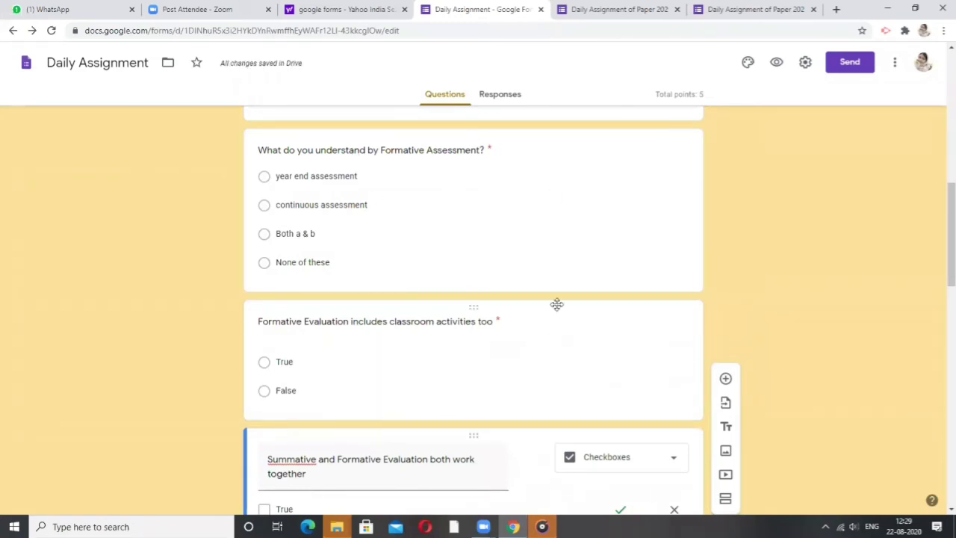
Step: Review the imported questions and the whole form from its header to the final "From the picture" question
{"action": "scroll", "coordinate": [716, 313], "scroll_direction": "down", "scroll_amount": 1}
{"action": "scroll", "coordinate": [487, 351], "scroll_direction": "down", "scroll_amount": 2}
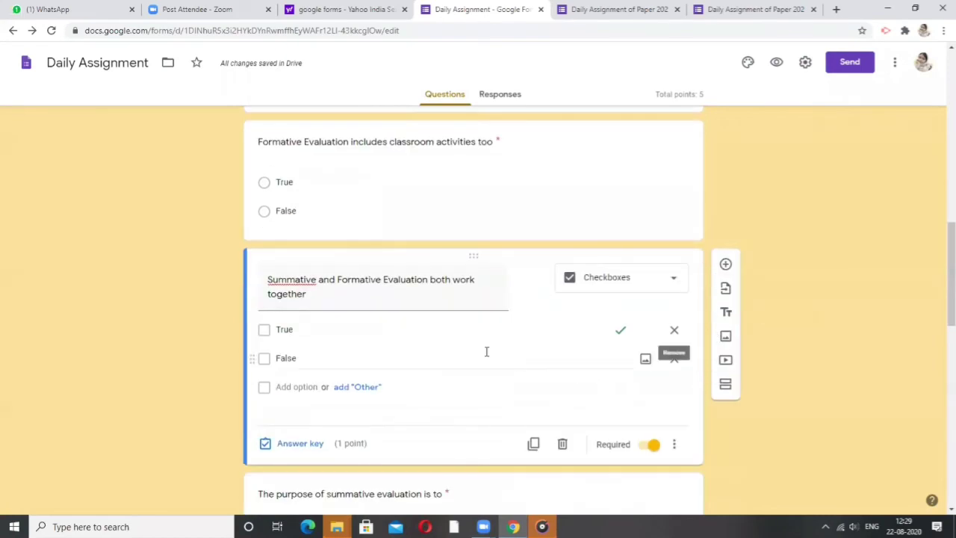
{"action": "scroll", "coordinate": [377, 436], "scroll_direction": "down", "scroll_amount": 3}
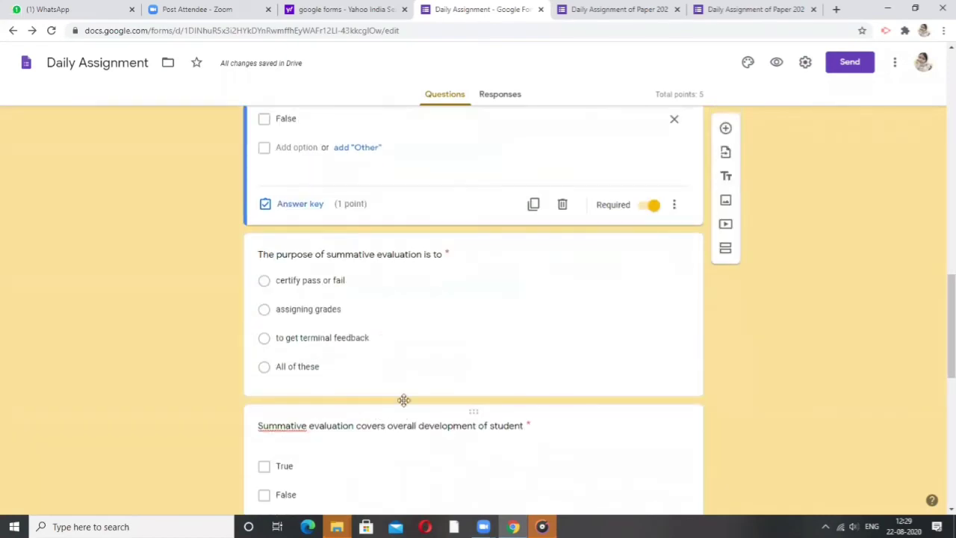
{"action": "scroll", "coordinate": [412, 386], "scroll_direction": "down", "scroll_amount": 4}
{"action": "scroll", "coordinate": [420, 404], "scroll_direction": "up", "scroll_amount": 8}
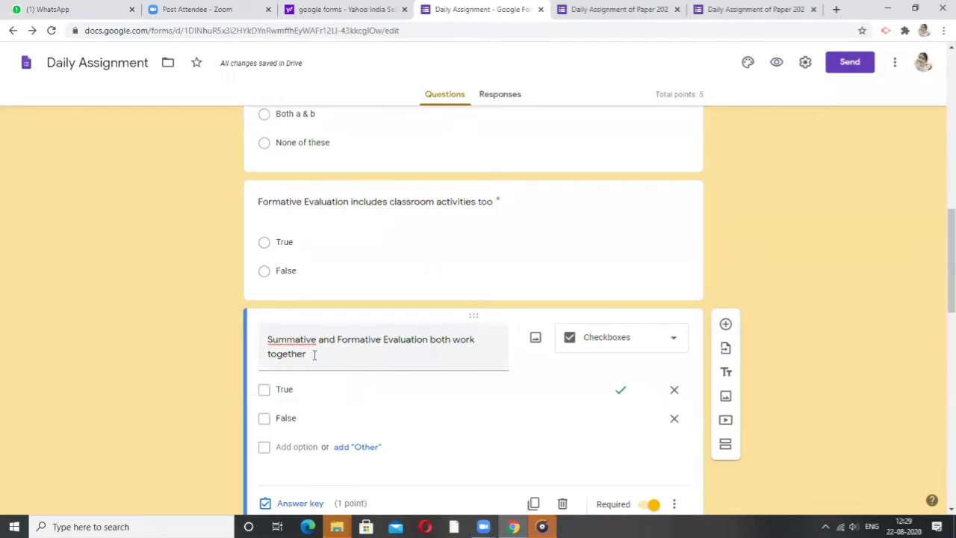
{"action": "scroll", "coordinate": [427, 411], "scroll_direction": "down", "scroll_amount": 5}
{"action": "scroll", "coordinate": [431, 413], "scroll_direction": "down", "scroll_amount": 8}
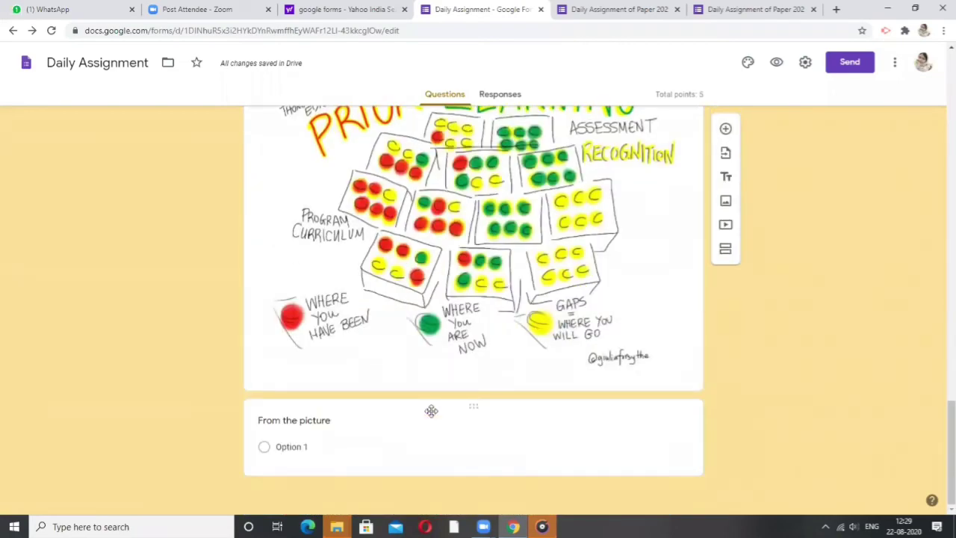
{"action": "scroll", "coordinate": [432, 411], "scroll_direction": "up", "scroll_amount": 12}
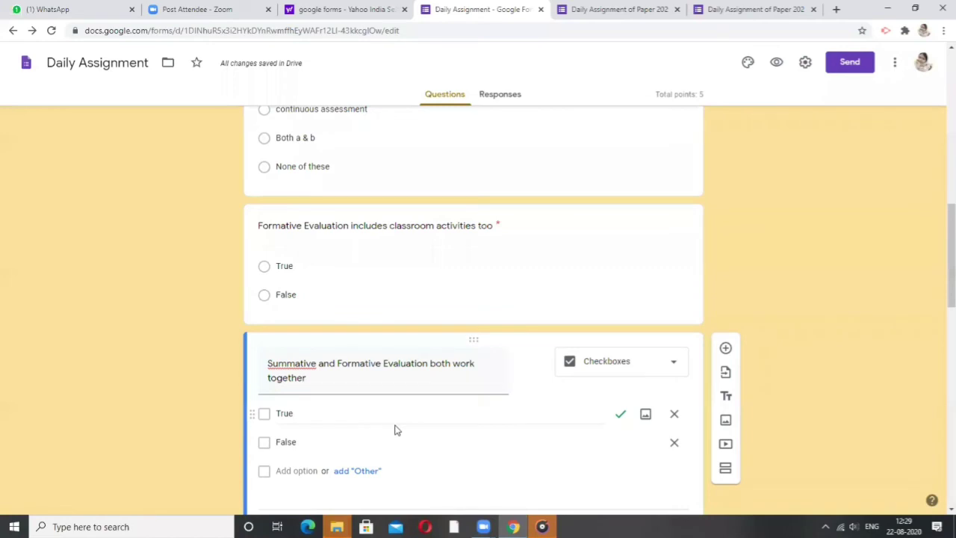
{"action": "scroll", "coordinate": [396, 429], "scroll_direction": "down", "scroll_amount": 2}
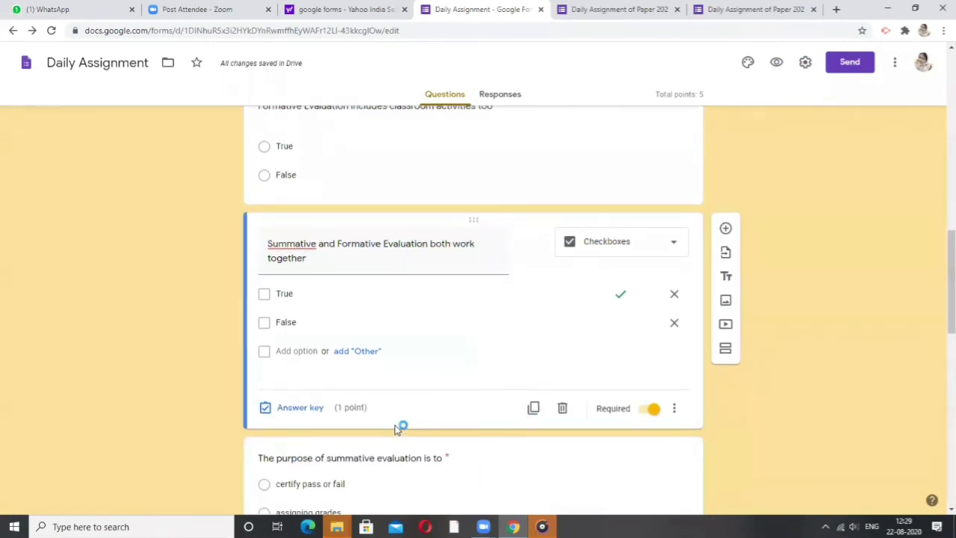
{"action": "scroll", "coordinate": [397, 428], "scroll_direction": "down", "scroll_amount": 5}
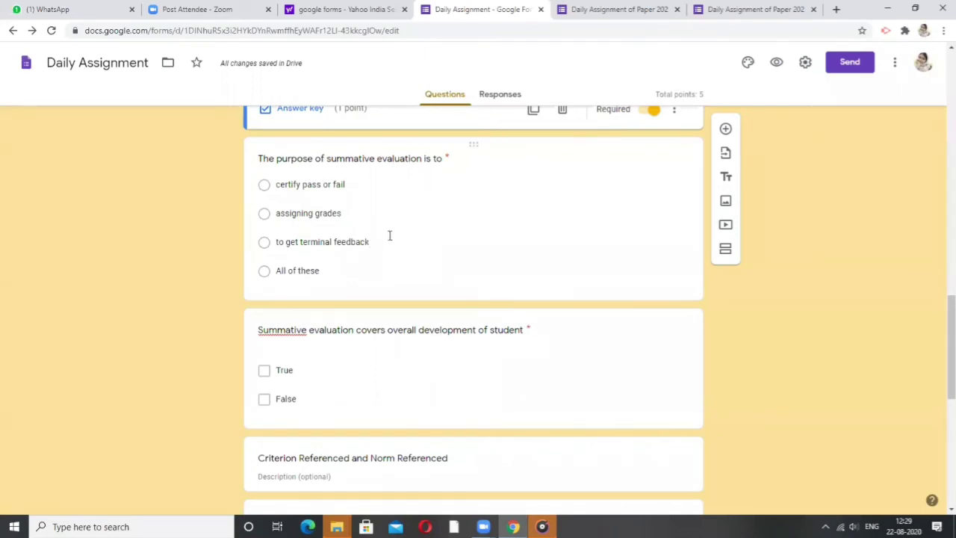
{"action": "scroll", "coordinate": [389, 235], "scroll_direction": "up", "scroll_amount": 3}
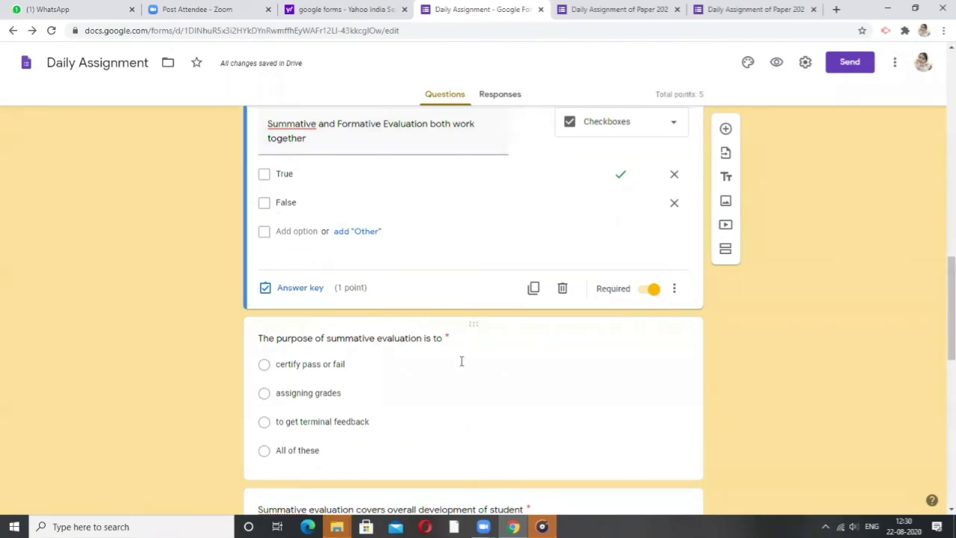
{"action": "scroll", "coordinate": [459, 387], "scroll_direction": "up", "scroll_amount": 15}
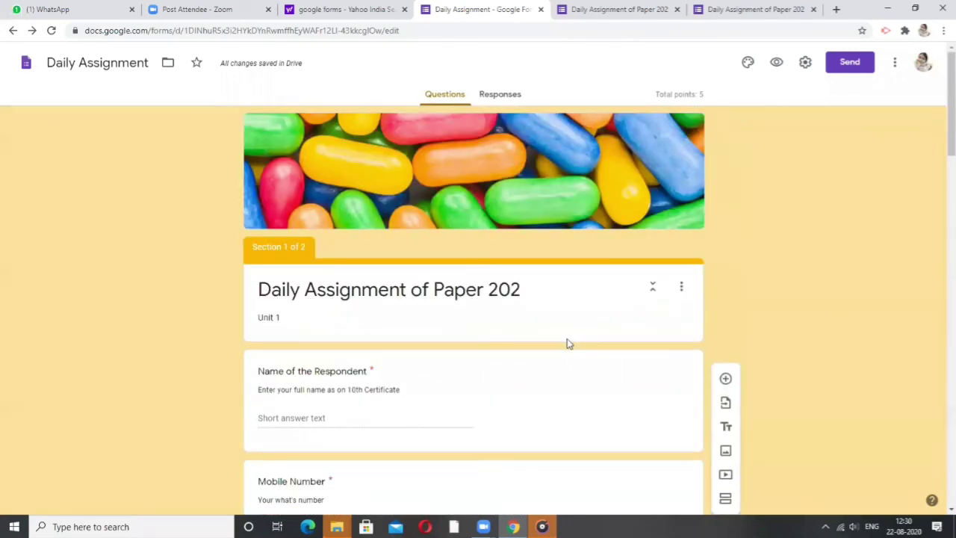
{"action": "scroll", "coordinate": [567, 339], "scroll_direction": "down", "scroll_amount": 15}
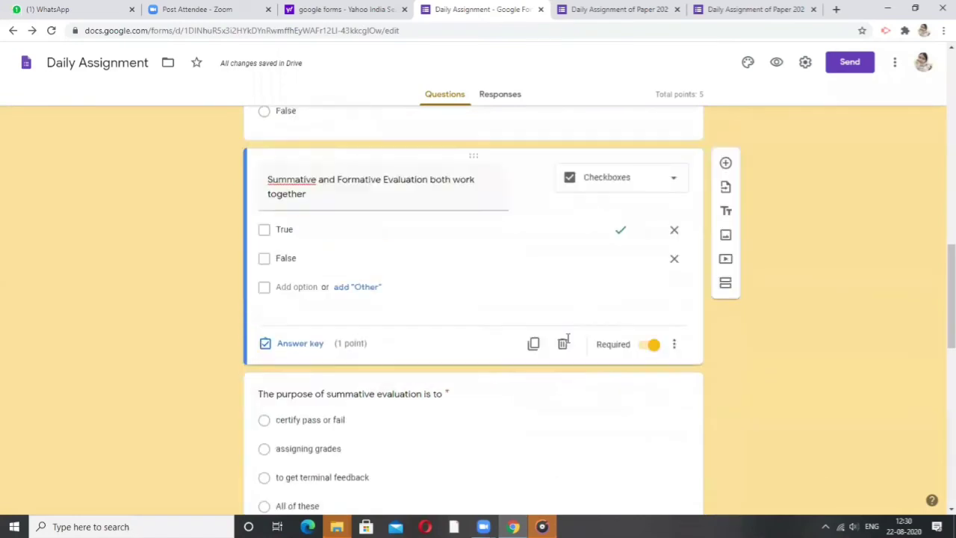
{"action": "scroll", "coordinate": [567, 338], "scroll_direction": "down", "scroll_amount": 8}
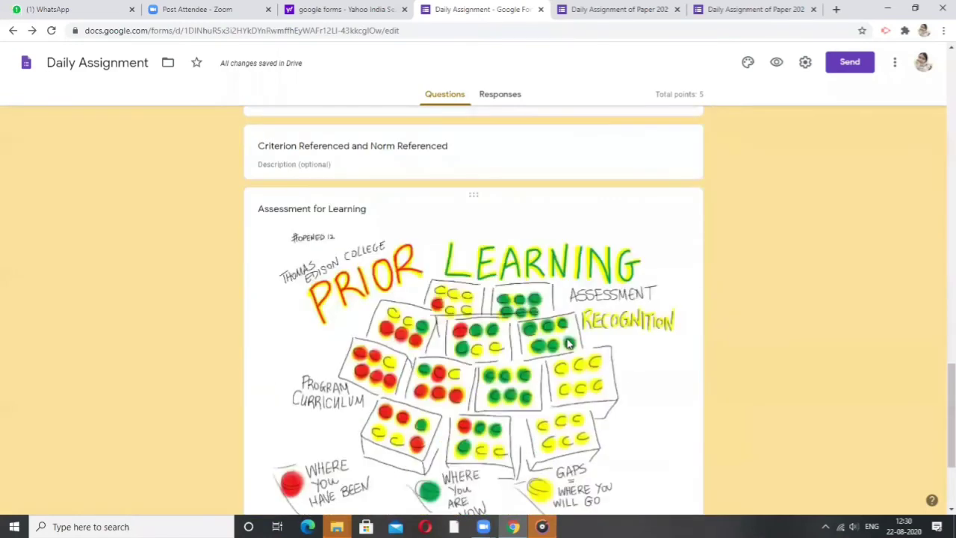
{"action": "scroll", "coordinate": [569, 343], "scroll_direction": "down", "scroll_amount": 2}
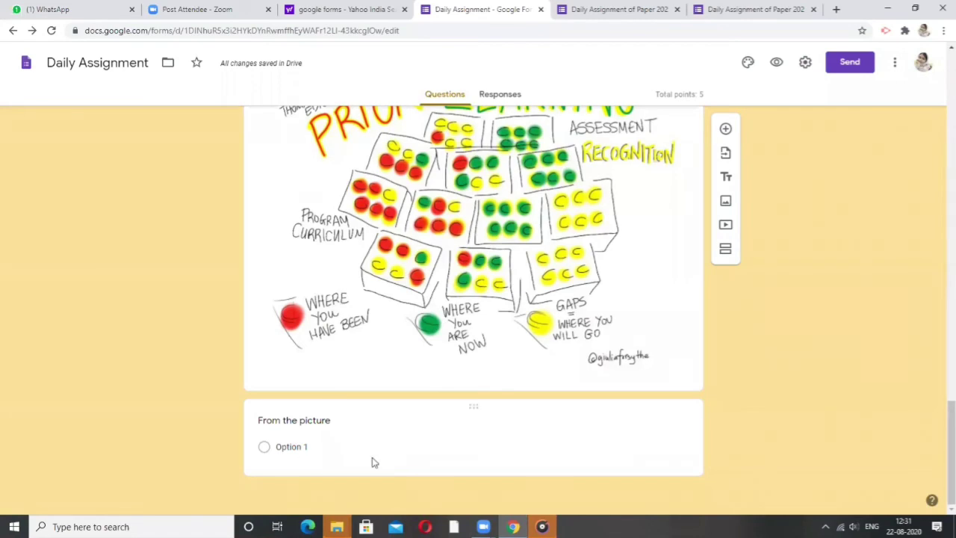
Step: Try the Paragraph and Dropdown answer types on the "From the picture" question
{"action": "left_click", "coordinate": [318, 446]}
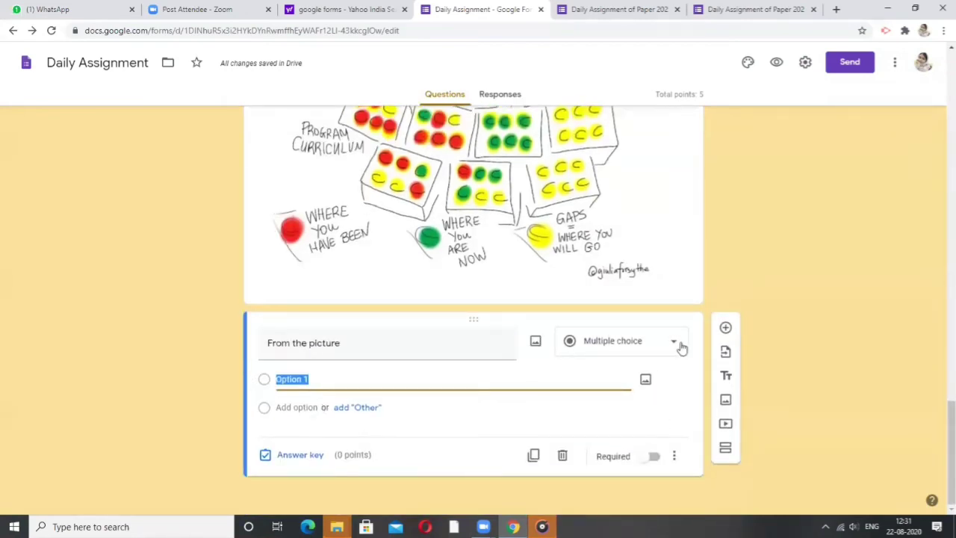
{"action": "left_click", "coordinate": [674, 345]}
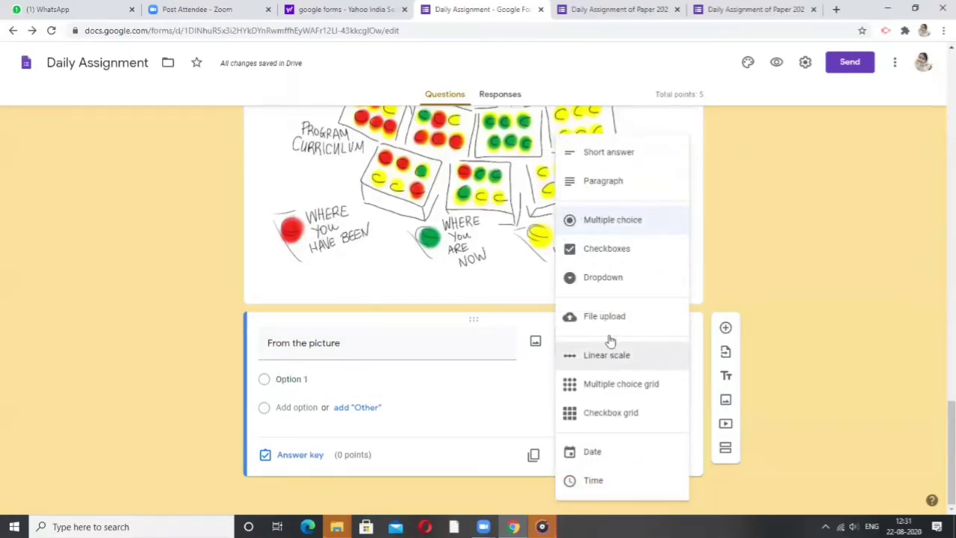
{"action": "left_click", "coordinate": [615, 185]}
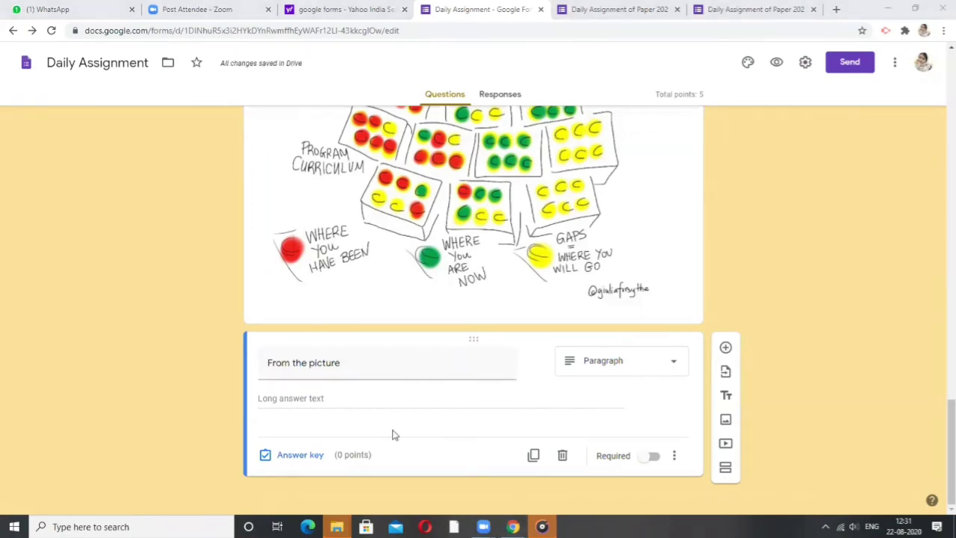
{"action": "left_click", "coordinate": [327, 402]}
{"action": "left_click", "coordinate": [667, 363]}
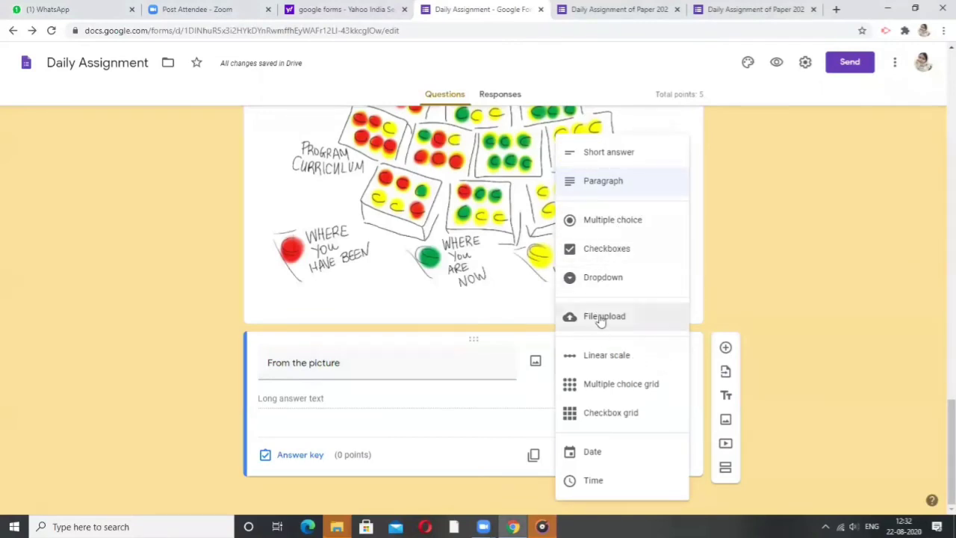
{"action": "left_click", "coordinate": [604, 277]}
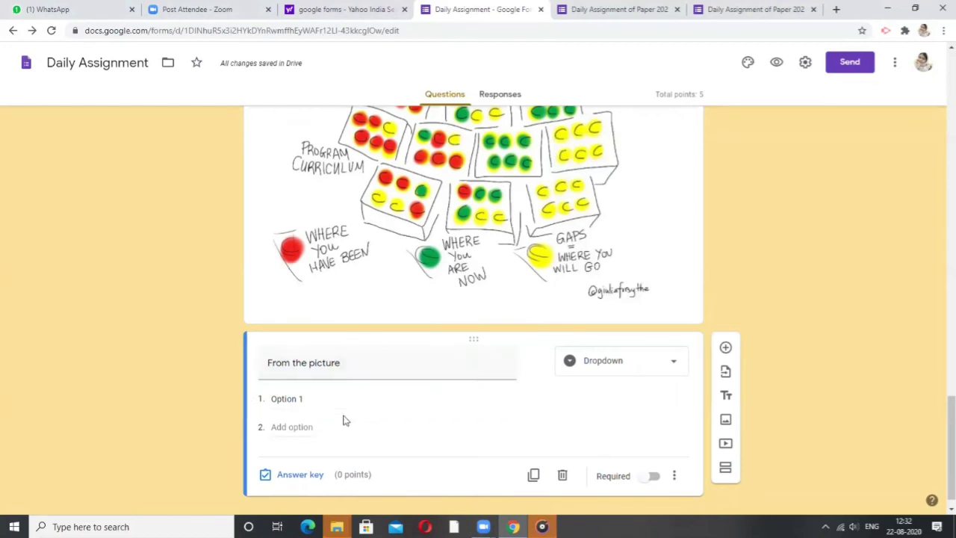
Step: Change the "From the picture" question to the File upload type and allow respondents to upload files to Drive
{"action": "left_click", "coordinate": [648, 367]}
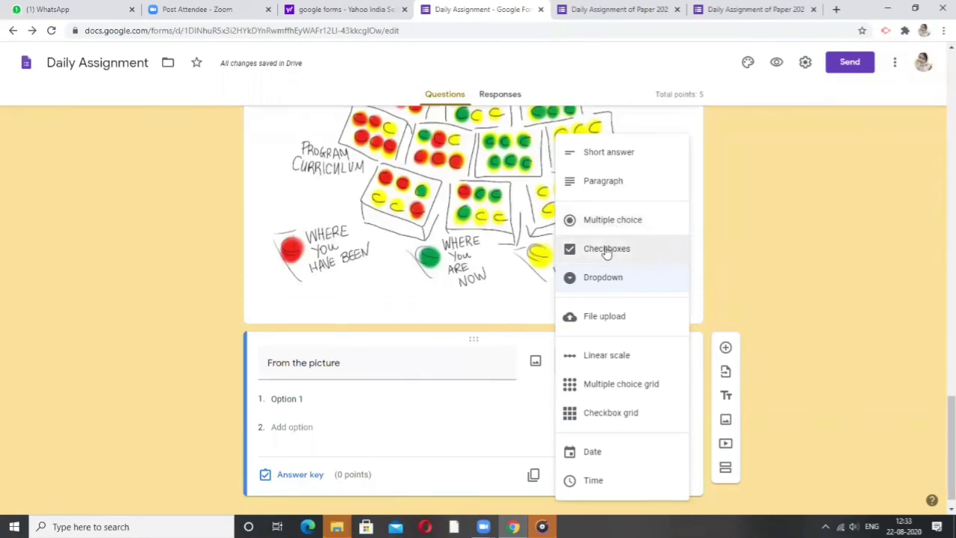
{"action": "left_click", "coordinate": [598, 321]}
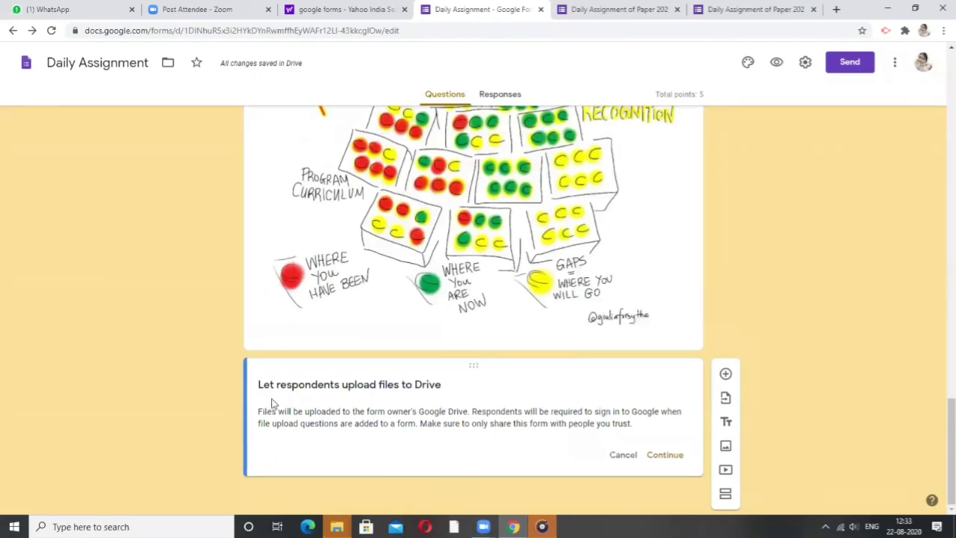
{"action": "left_click", "coordinate": [661, 455]}
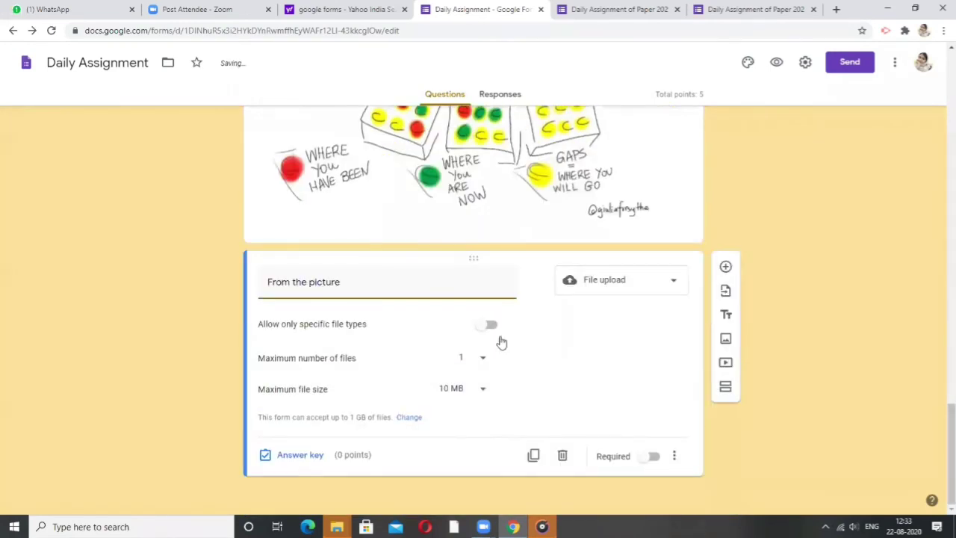
{"action": "scroll", "coordinate": [400, 424], "scroll_direction": "down", "scroll_amount": 2}
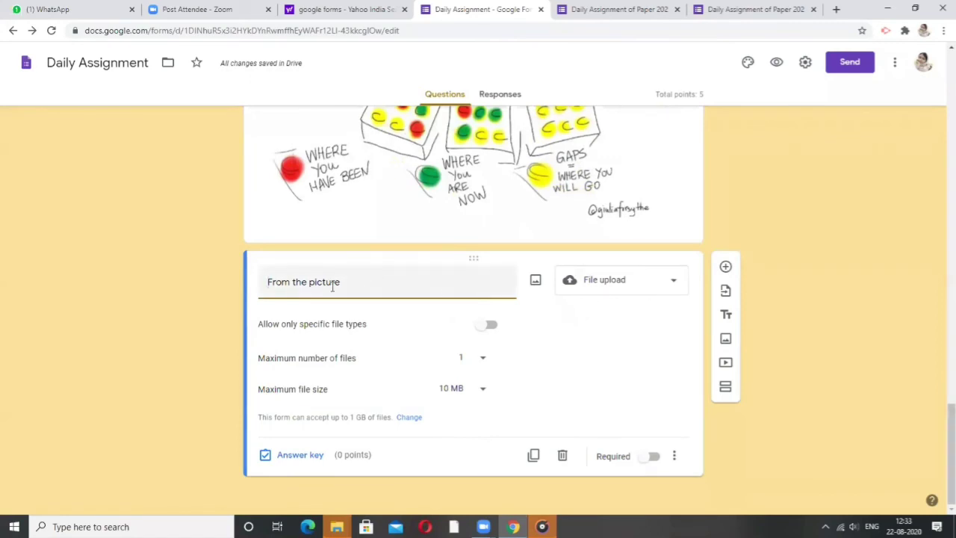
Step: Clear the file upload question's text and view its maximum file size options without choosing another size
{"action": "left_click_drag", "start_coordinate": [342, 281], "coordinate": [251, 280]}
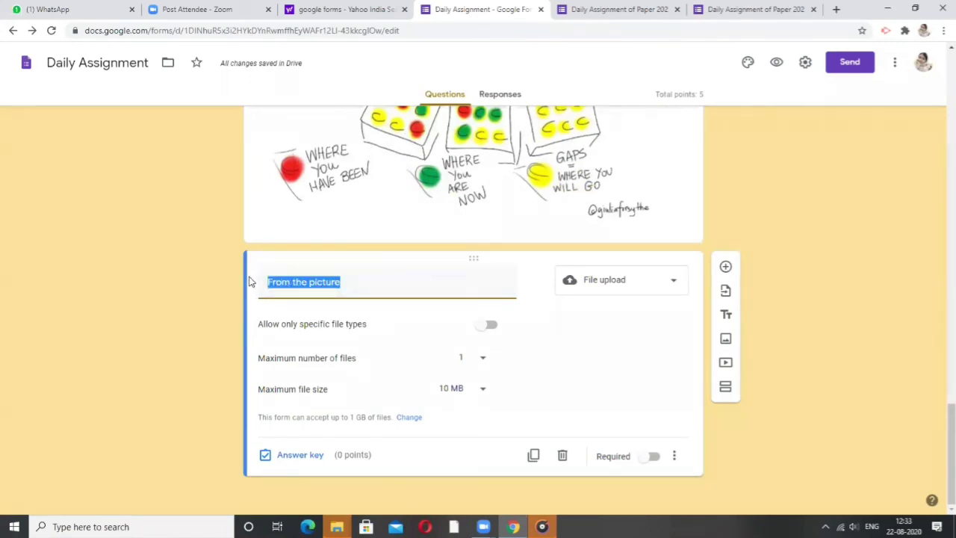
{"action": "key", "text": "BackSpace"}
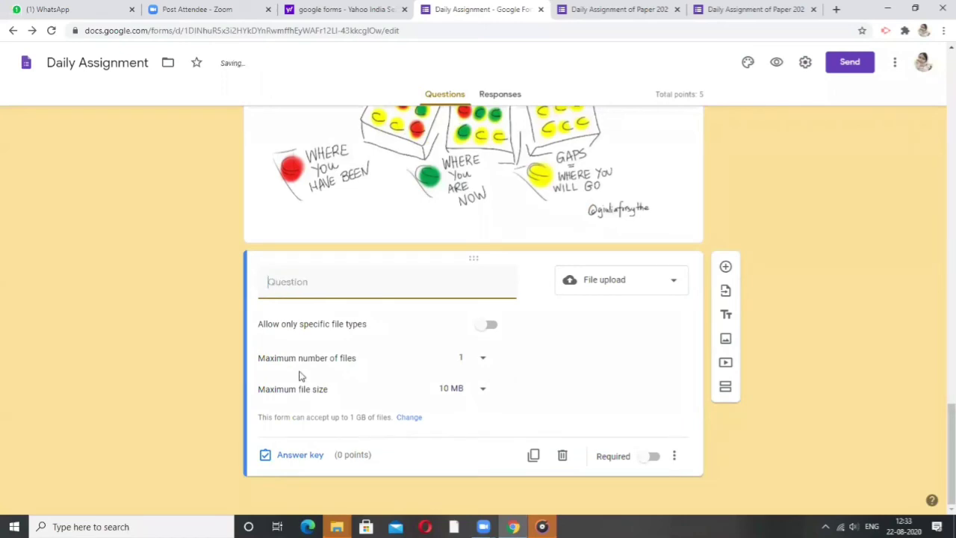
{"action": "left_click", "coordinate": [478, 393]}
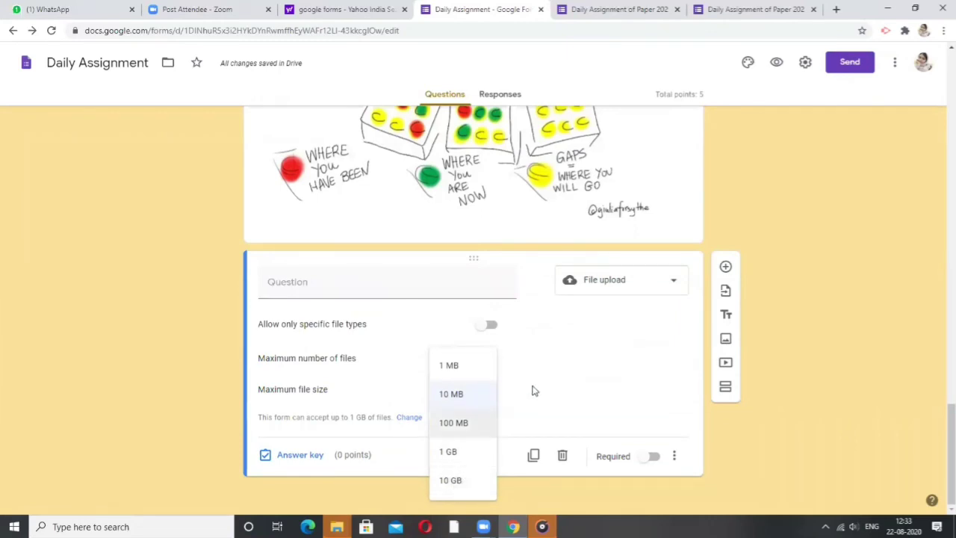
{"action": "left_click", "coordinate": [535, 355]}
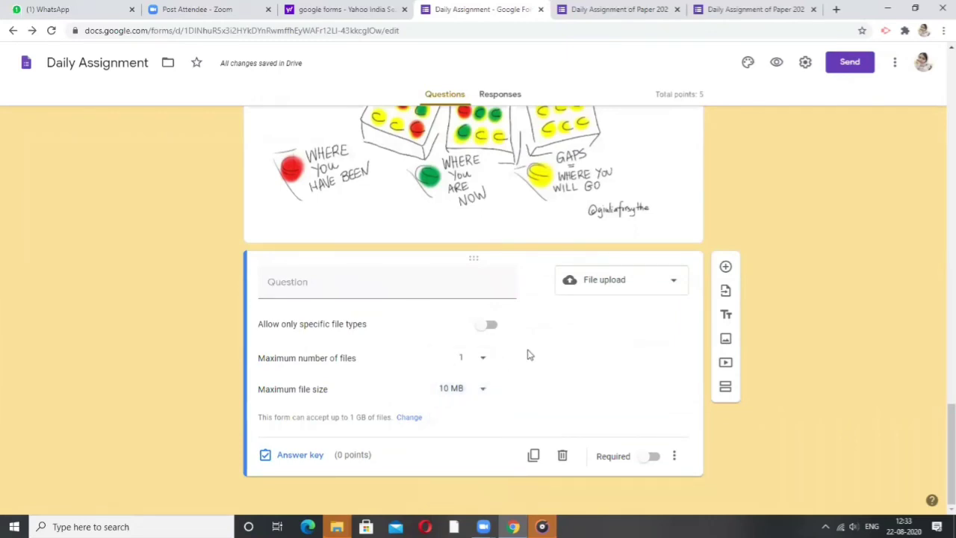
Step: View the options for the maximum number of files and try the restriction to specific file types, switching it back off
{"action": "left_click", "coordinate": [481, 363]}
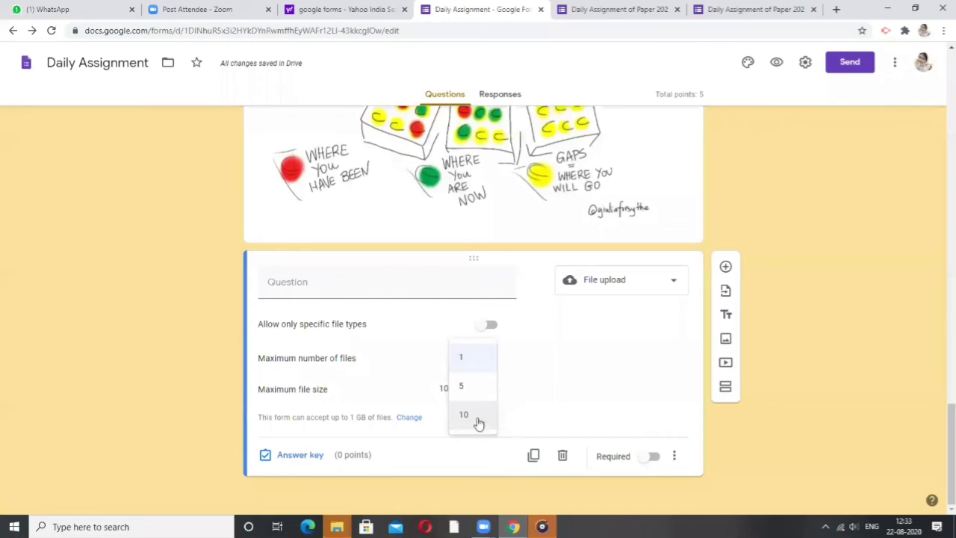
{"action": "left_click", "coordinate": [561, 382]}
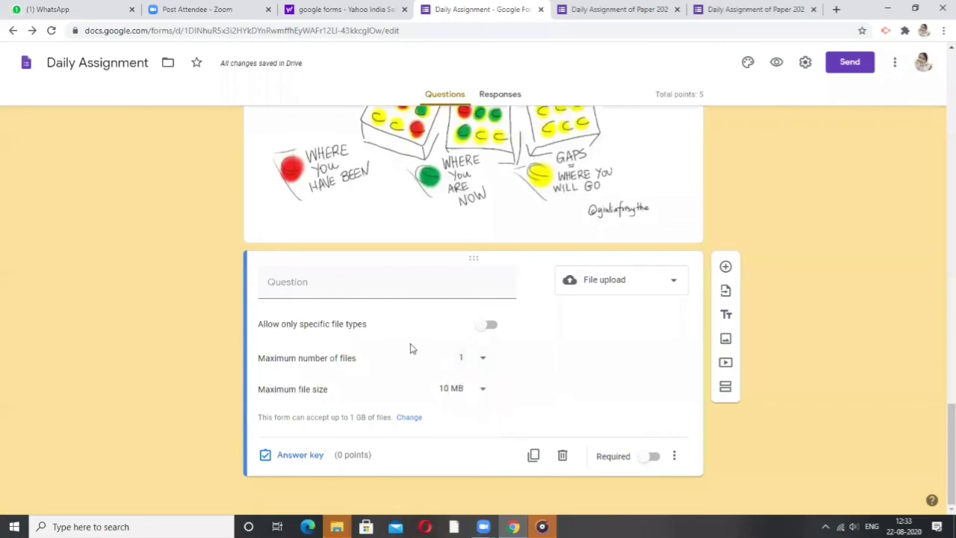
{"action": "left_click", "coordinate": [491, 326]}
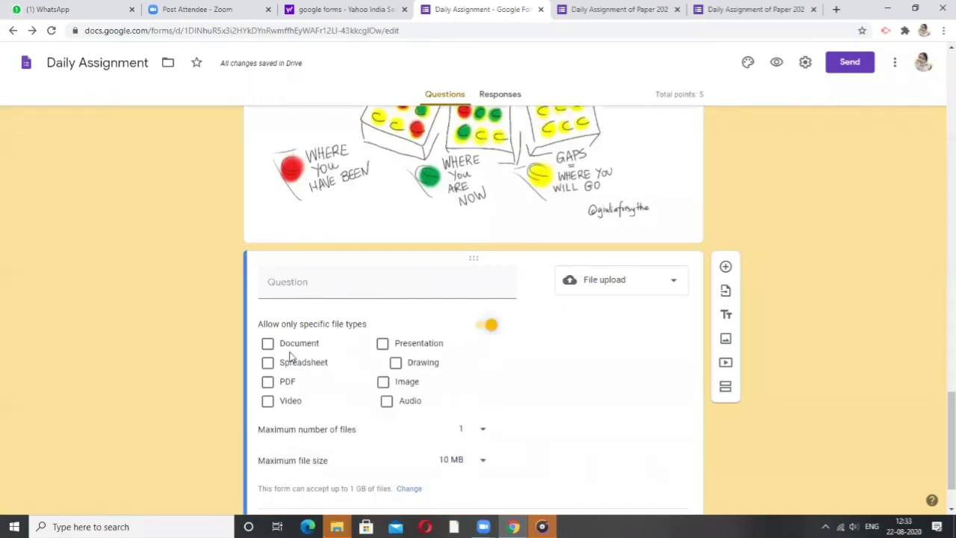
{"action": "left_click", "coordinate": [487, 326]}
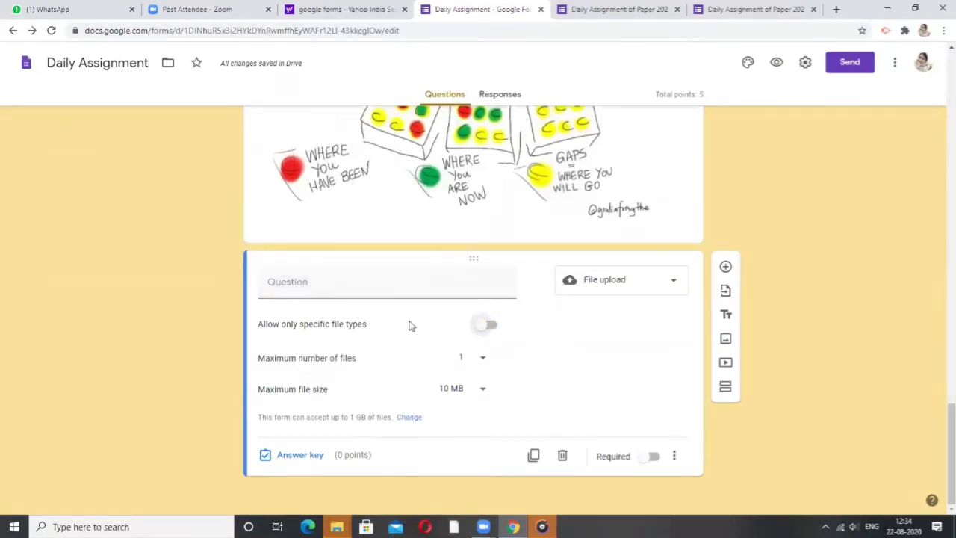
Step: Change the file upload question to a Linear scale and enter "How are you feeling today" as its question text
{"action": "left_click", "coordinate": [672, 287]}
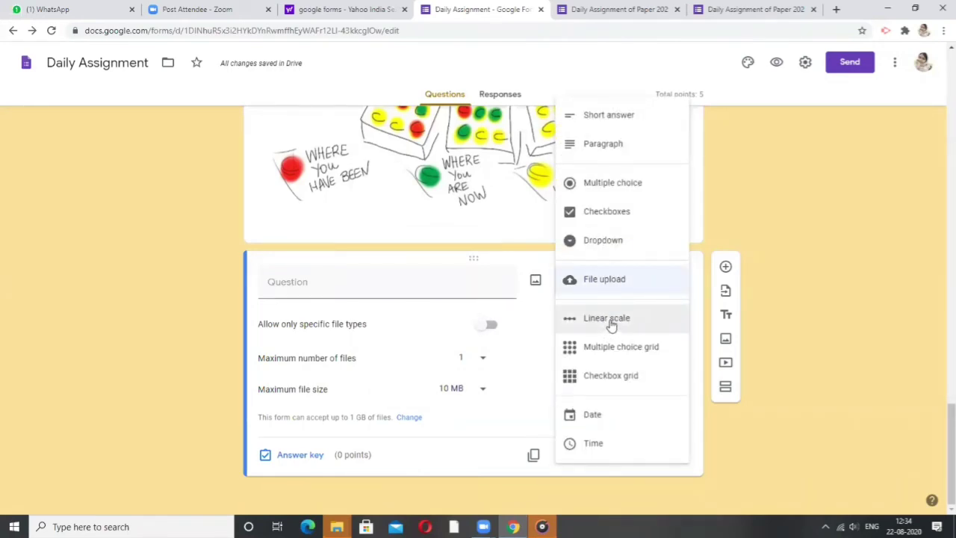
{"action": "left_click", "coordinate": [610, 323]}
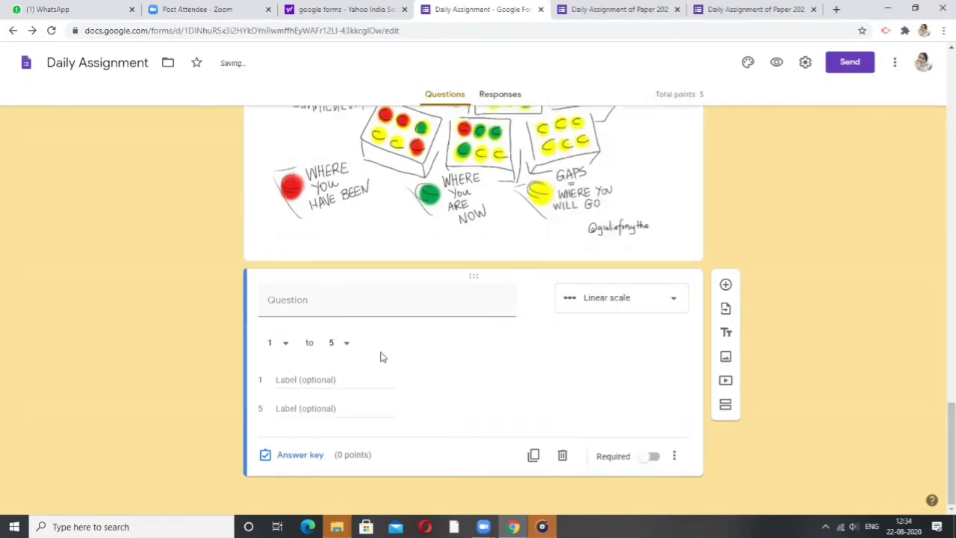
{"action": "left_click", "coordinate": [348, 381]}
{"action": "left_click", "coordinate": [387, 301]}
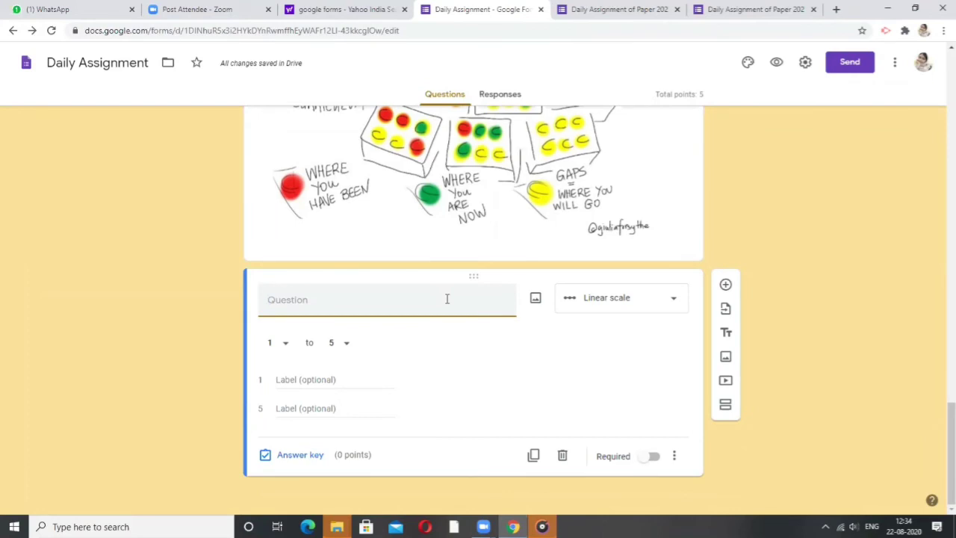
{"action": "type", "text": "How a"}
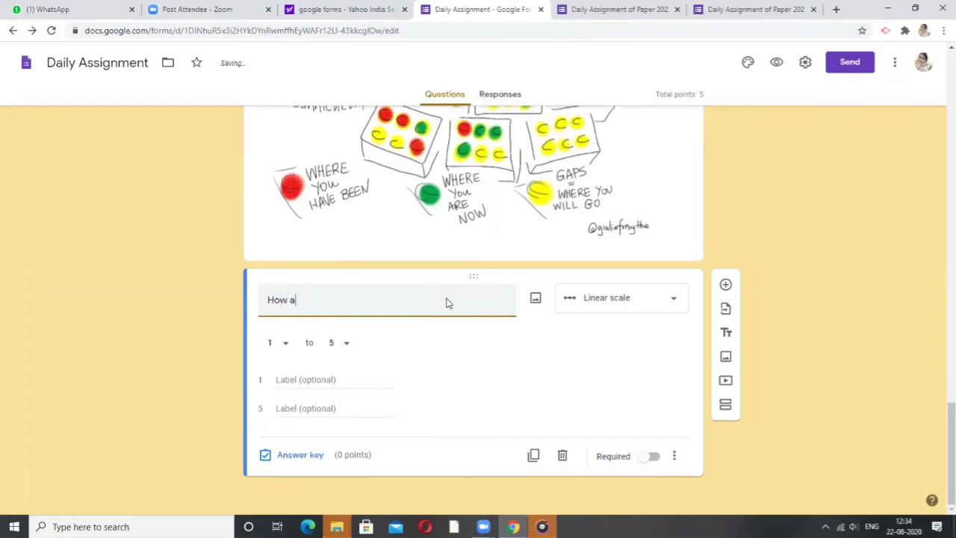
{"action": "type", "text": "re you fe"}
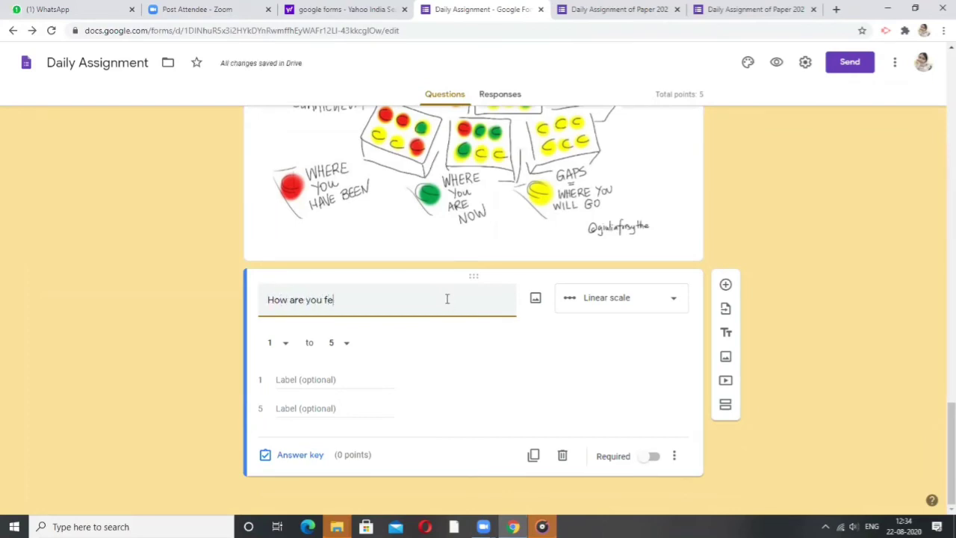
{"action": "type", "text": "eling today"}
Step: Label the scale's value 1 as "Very sad" and value 5 as "Very happy"
{"action": "left_click", "coordinate": [344, 380]}
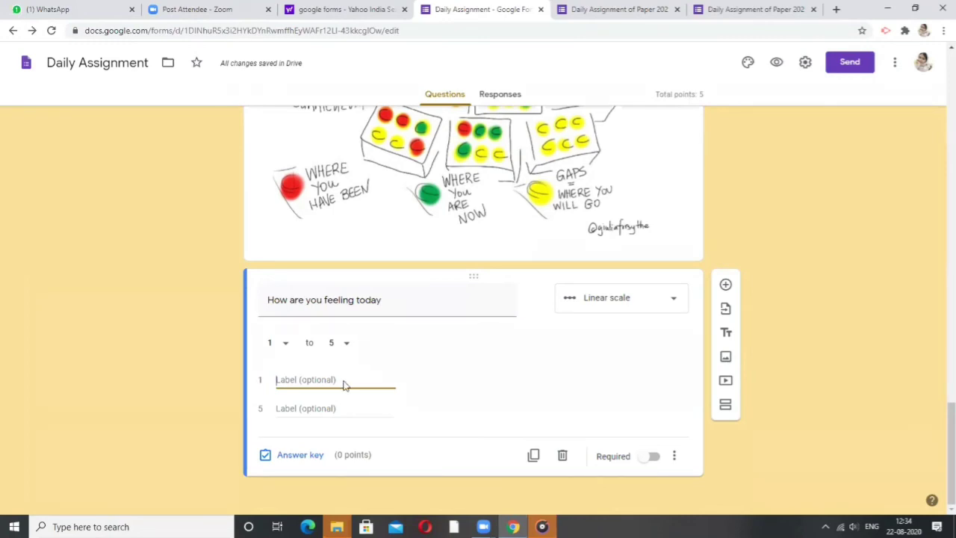
{"action": "type", "text": "Very sad"}
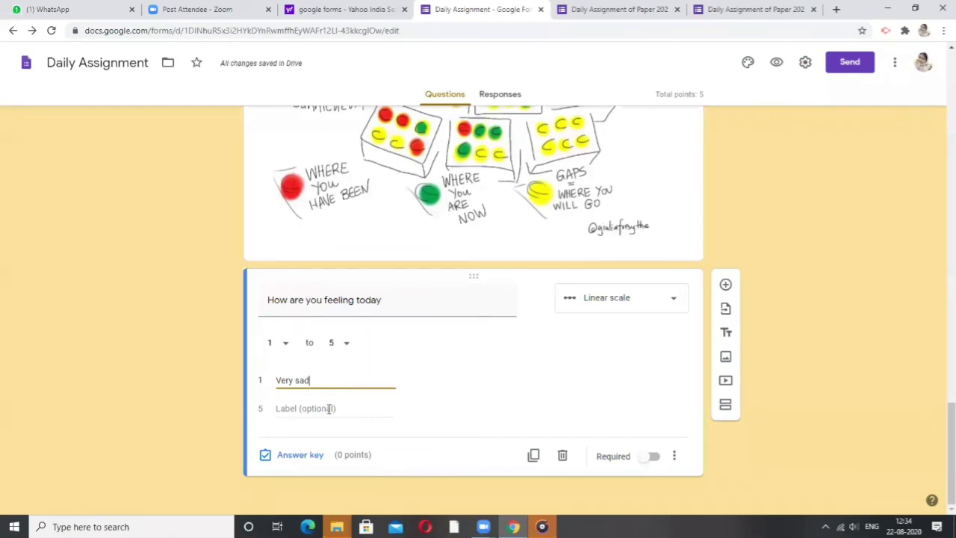
{"action": "left_click", "coordinate": [329, 408]}
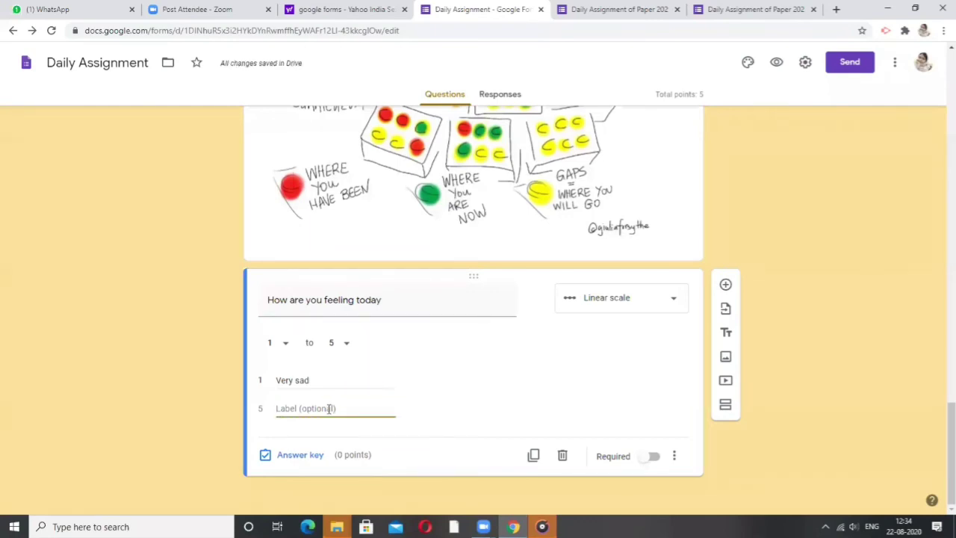
{"action": "type", "text": "ok"}
{"action": "key", "text": "BackSpace"}
{"action": "type", "text": "Ve"}
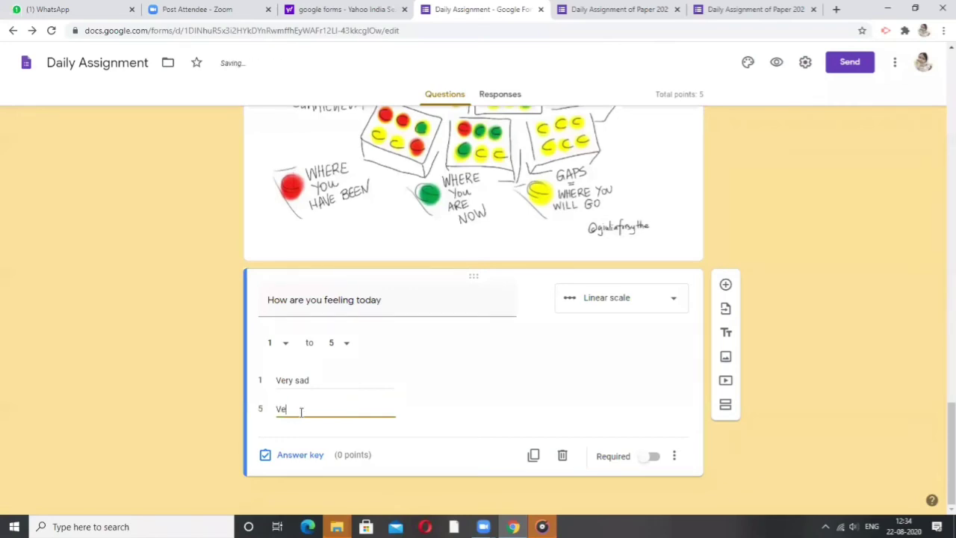
{"action": "type", "text": "ry happy"}
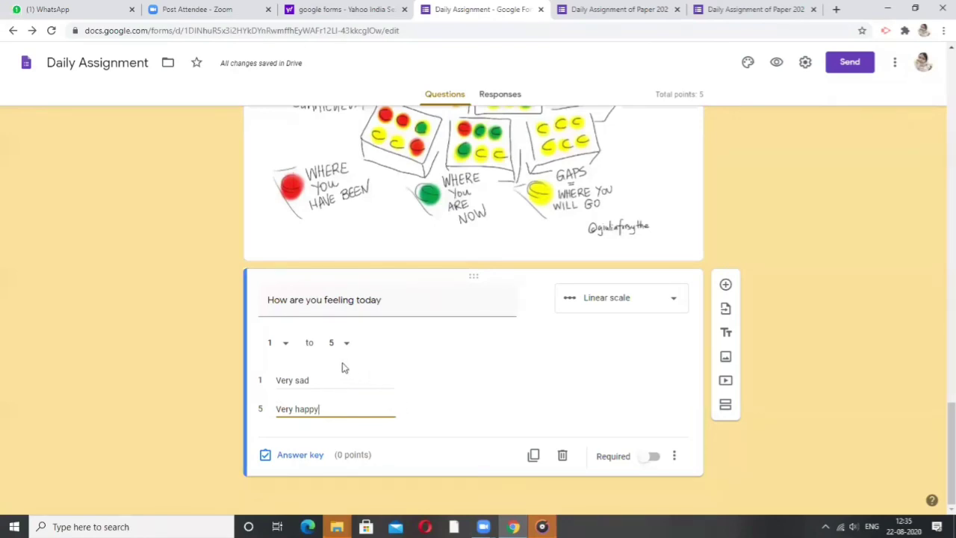
Step: Review the available answer types and change the "How are you feeling today" question to Multiple choice
{"action": "left_click", "coordinate": [651, 311]}
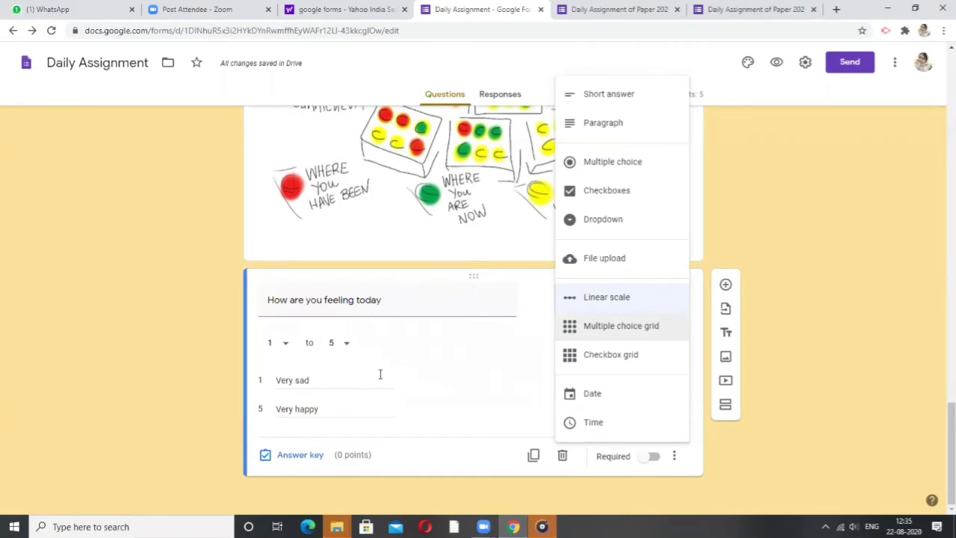
{"action": "left_click", "coordinate": [814, 253]}
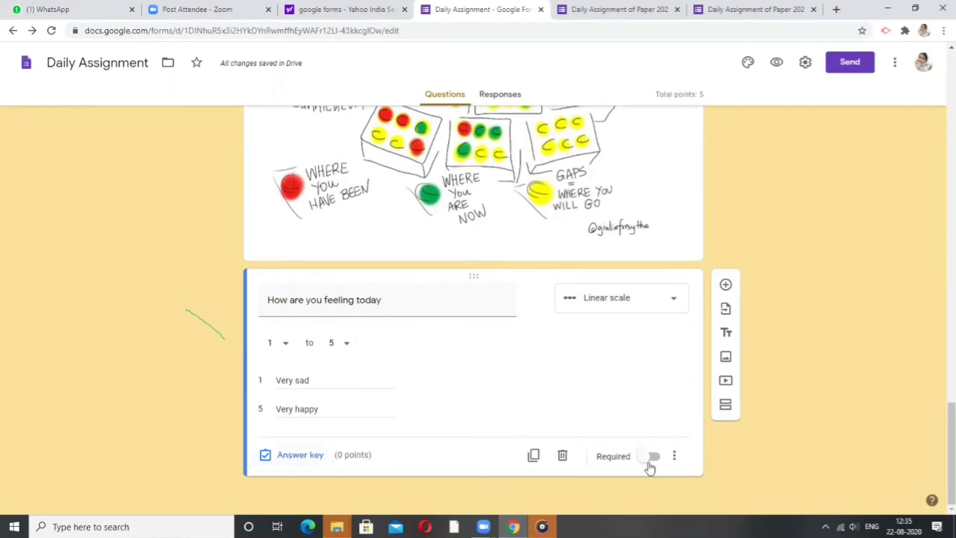
{"action": "left_click", "coordinate": [667, 306]}
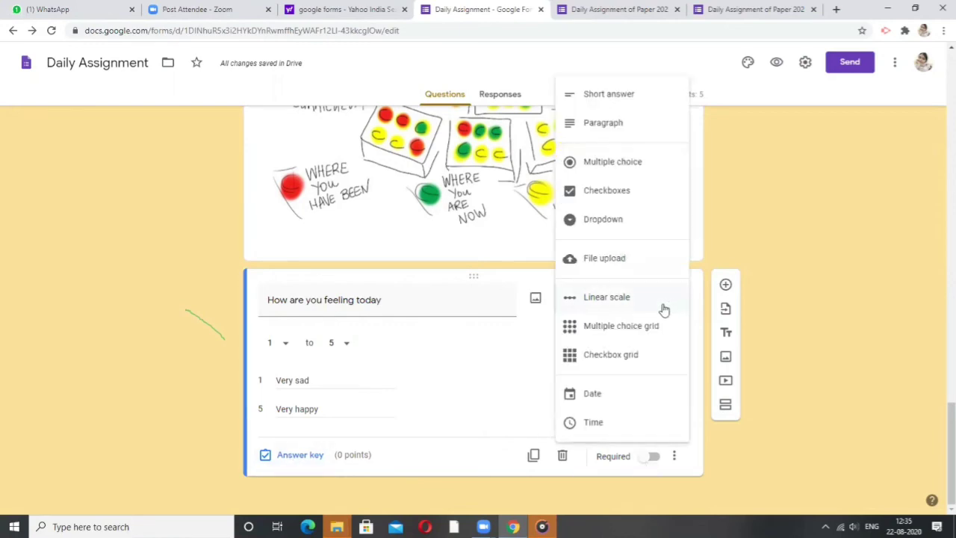
{"action": "left_click", "coordinate": [603, 165]}
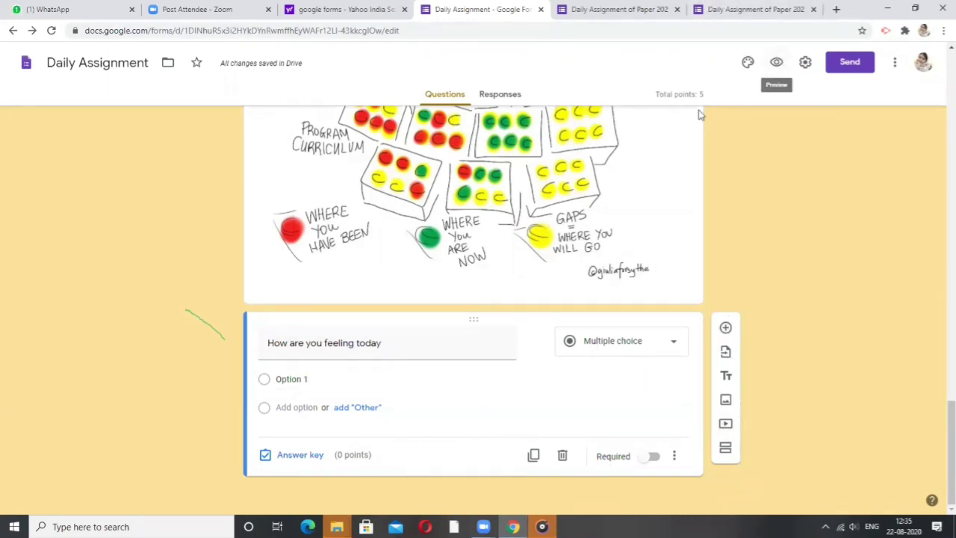
Step: Open the Daily Assignment form's responses and view the additional response management options without choosing one
{"action": "scroll", "coordinate": [692, 198], "scroll_direction": "up", "scroll_amount": 1}
{"action": "scroll", "coordinate": [691, 199], "scroll_direction": "up", "scroll_amount": 20}
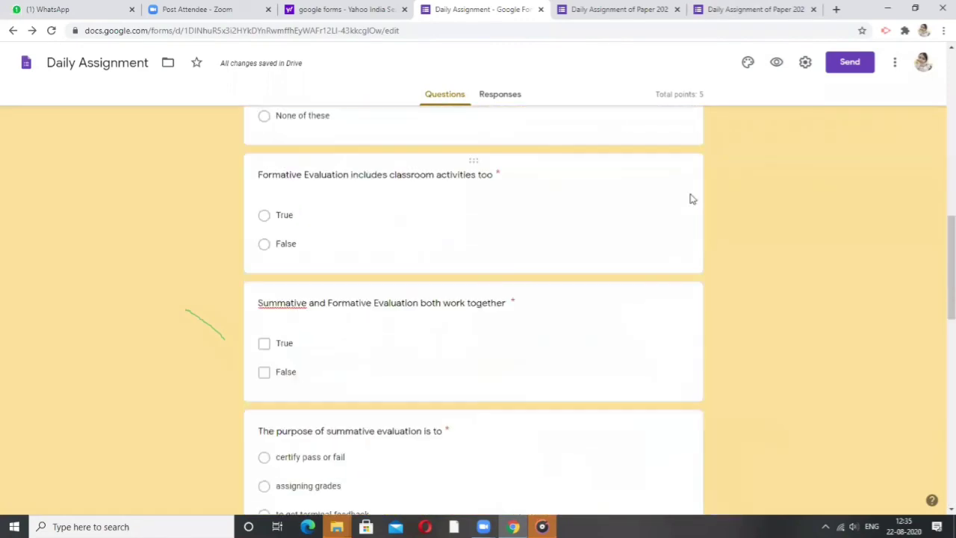
{"action": "scroll", "coordinate": [692, 199], "scroll_direction": "up", "scroll_amount": 2}
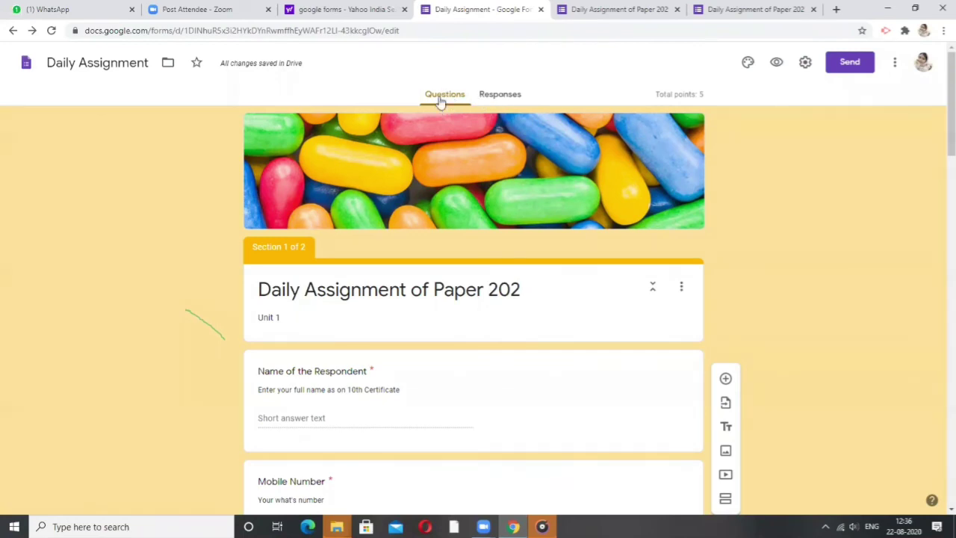
{"action": "left_click", "coordinate": [497, 98]}
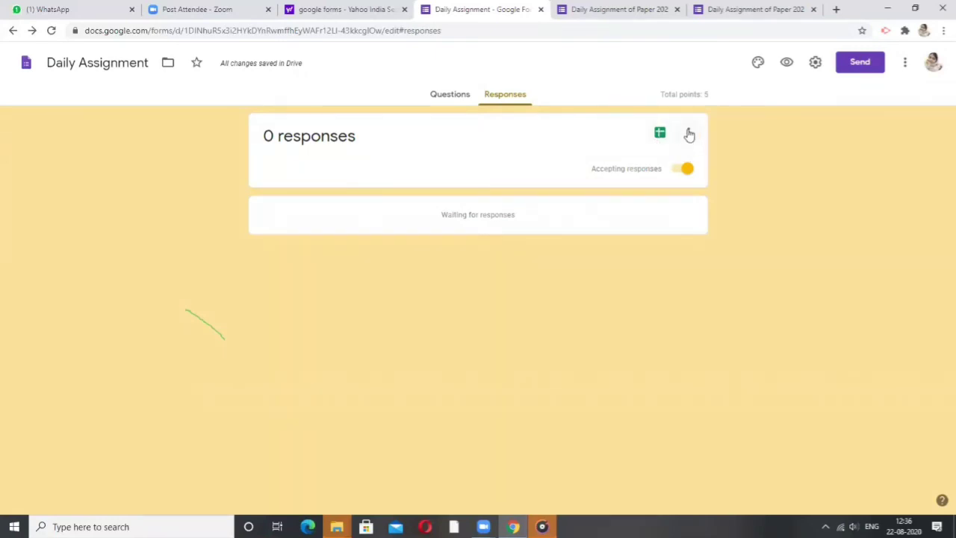
{"action": "left_click", "coordinate": [689, 135]}
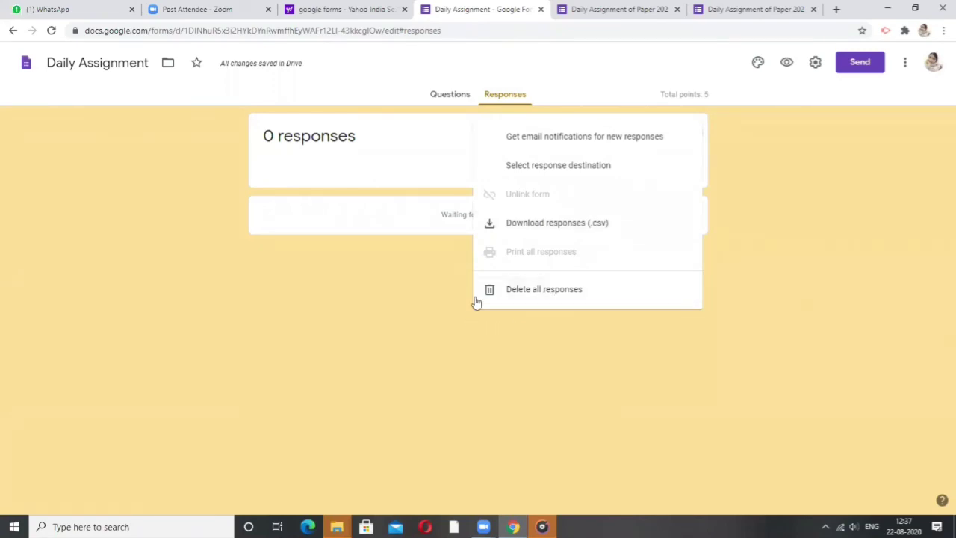
{"action": "left_click", "coordinate": [424, 297]}
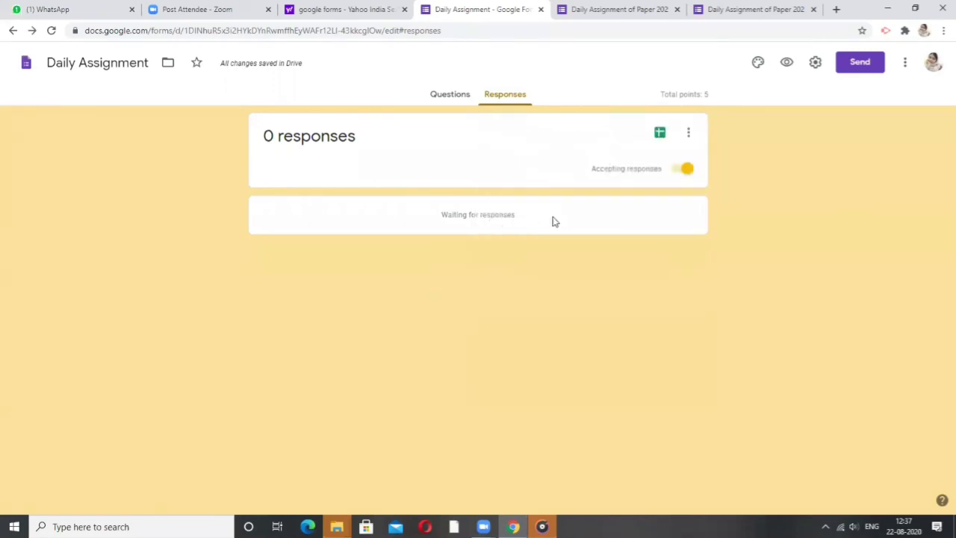
Step: Try turning off response acceptance for the form and turn it back on, twice
{"action": "left_click", "coordinate": [677, 174]}
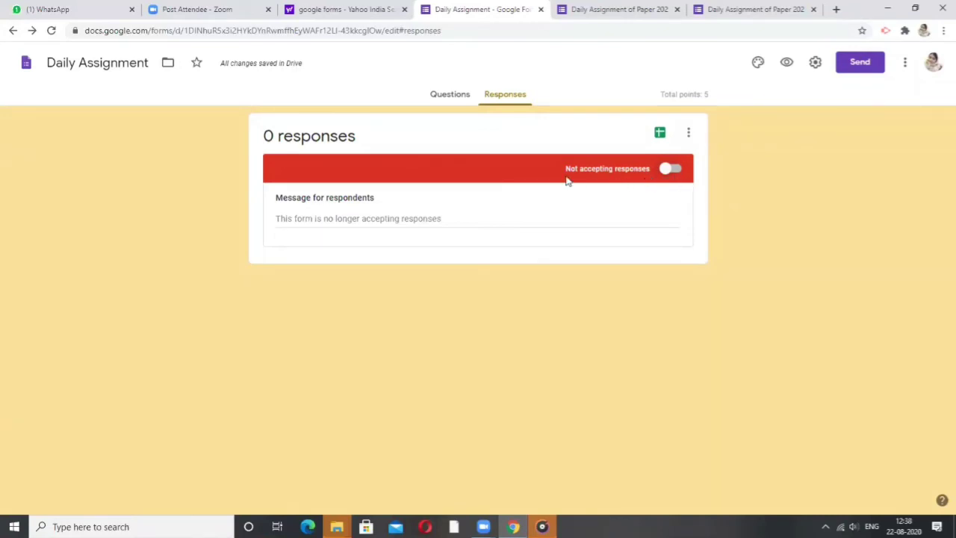
{"action": "left_click", "coordinate": [669, 170]}
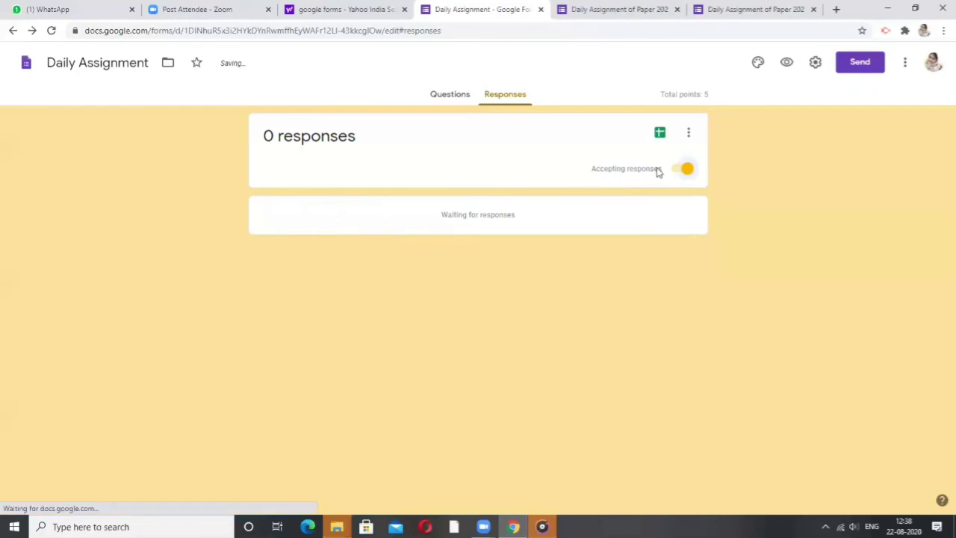
{"action": "left_click", "coordinate": [672, 171]}
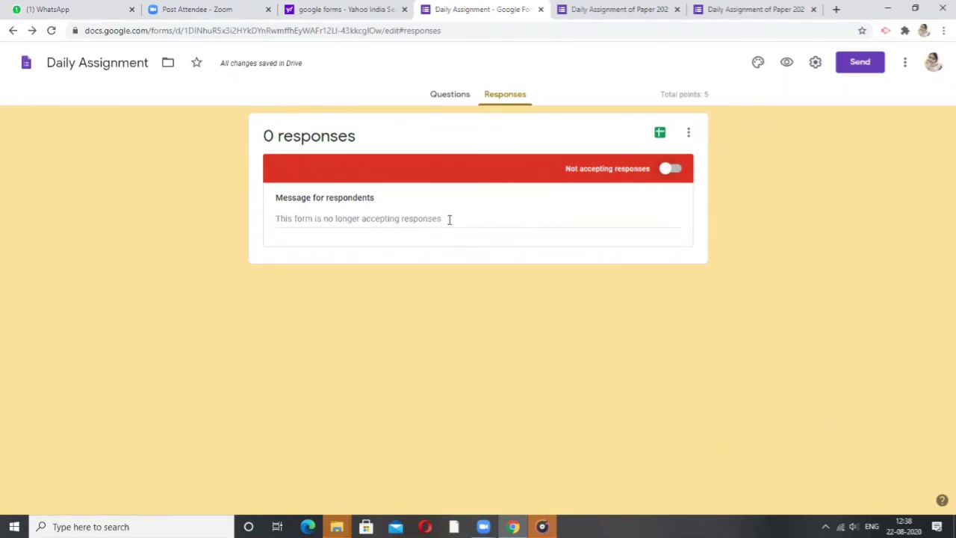
{"action": "left_click", "coordinate": [672, 169]}
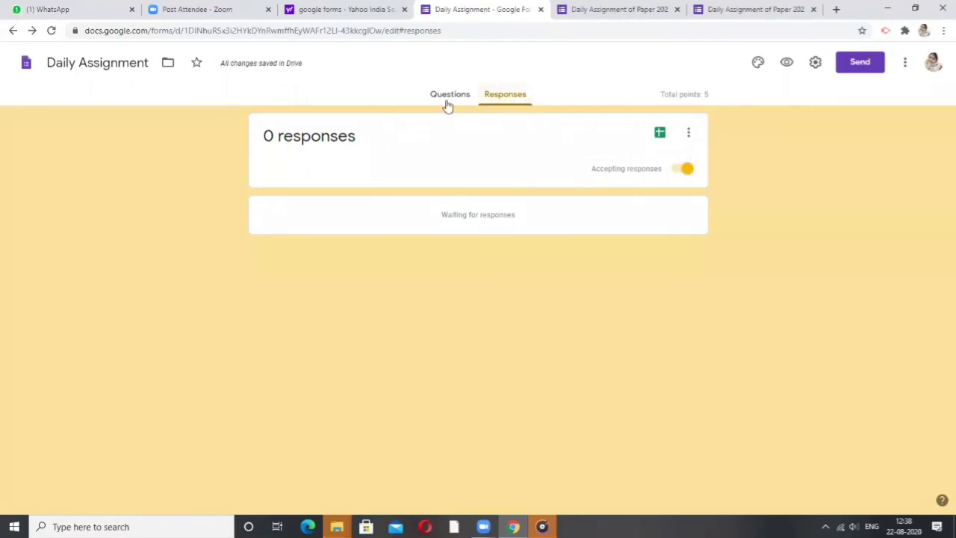
Step: Return to the Google Forms home page and open the existing "Summative Evaluation" quiz from the recent forms
{"action": "left_click", "coordinate": [366, 18]}
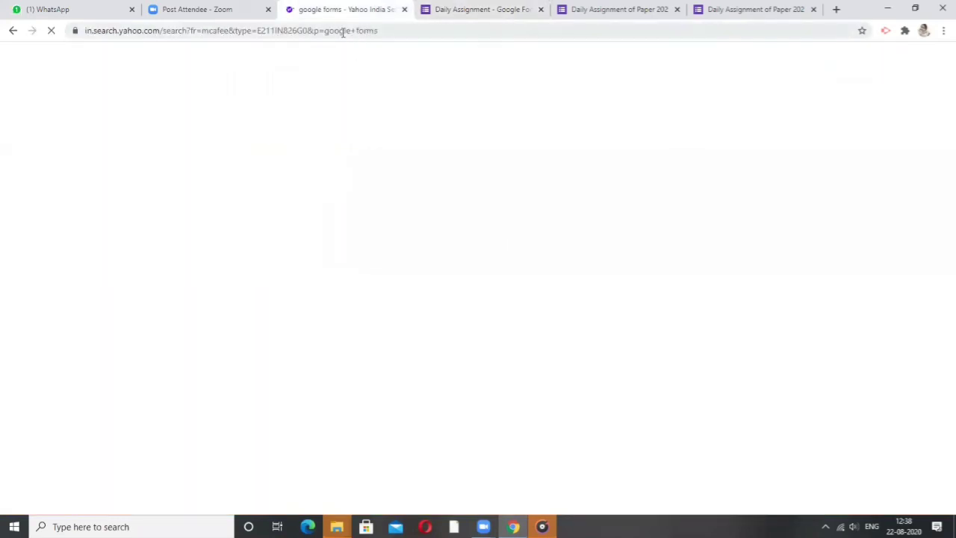
{"action": "left_click", "coordinate": [498, 15]}
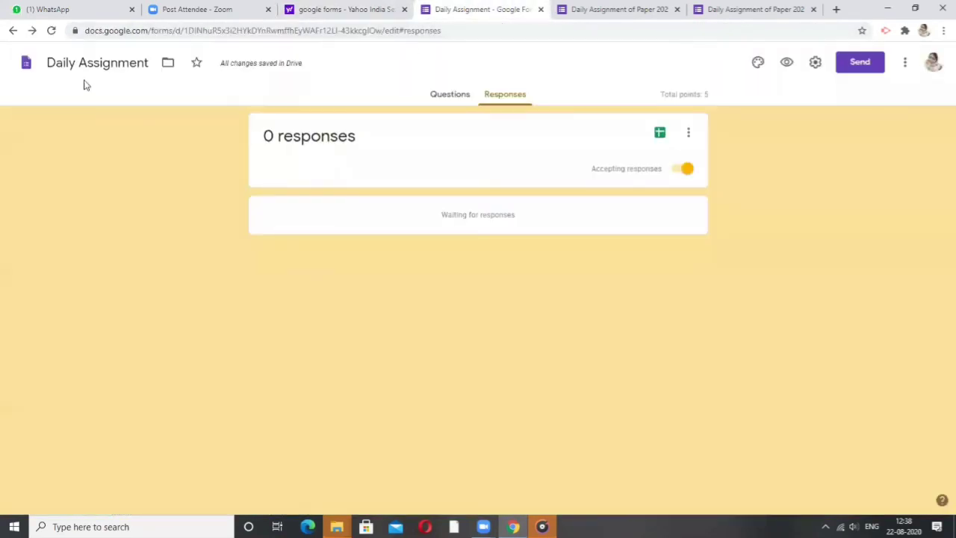
{"action": "left_click", "coordinate": [13, 30]}
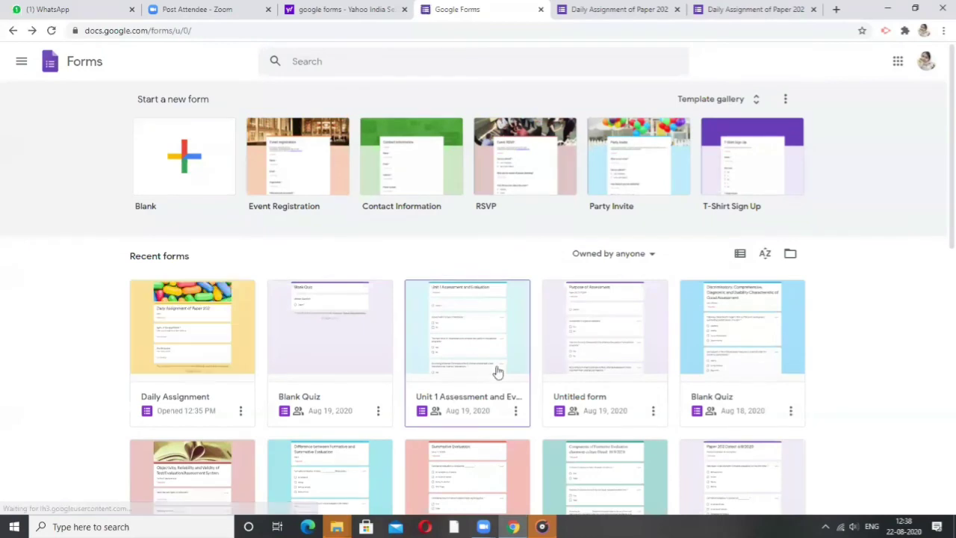
{"action": "left_click", "coordinate": [477, 466]}
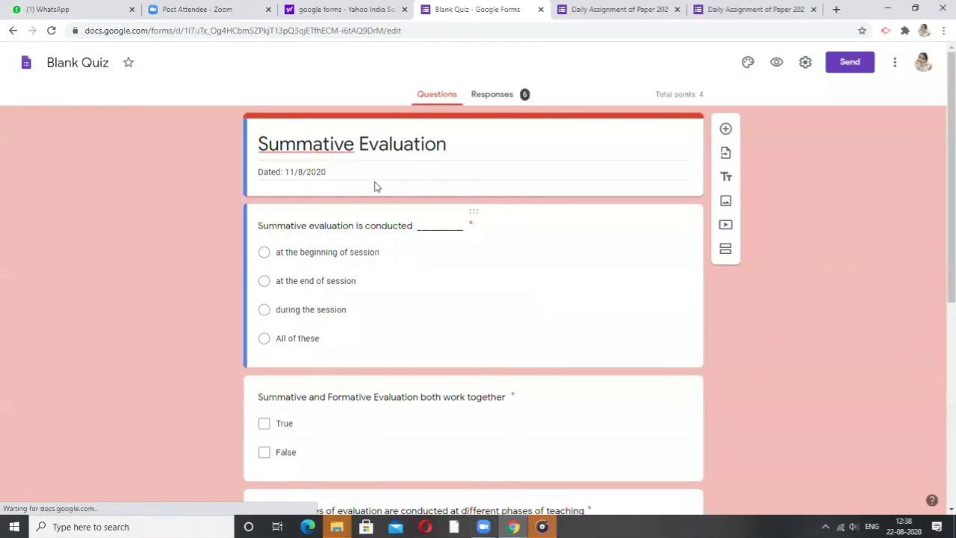
Step: Look over the Summative Evaluation questions, then open the responses summary and examine its score insights and frequently missed questions
{"action": "scroll", "coordinate": [422, 367], "scroll_direction": "down", "scroll_amount": 5}
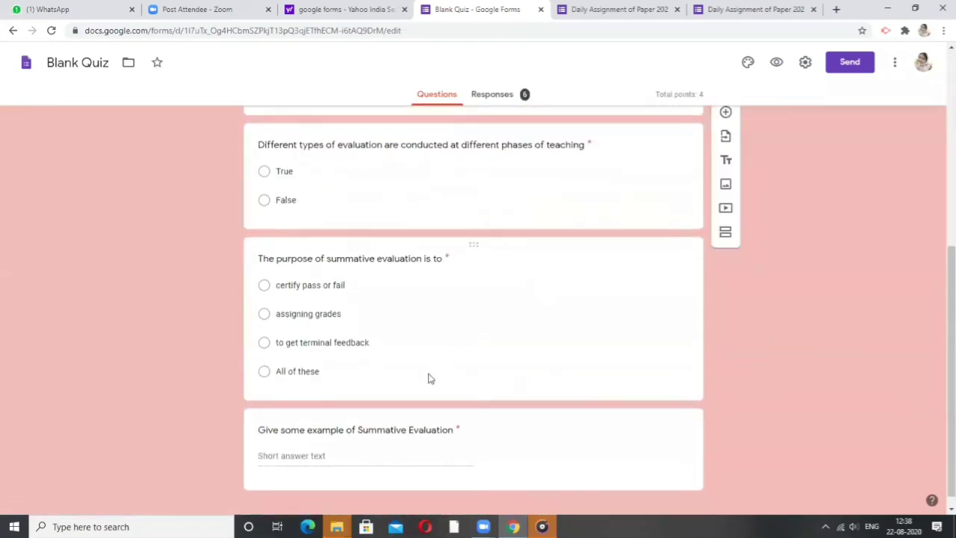
{"action": "scroll", "coordinate": [428, 378], "scroll_direction": "up", "scroll_amount": 5}
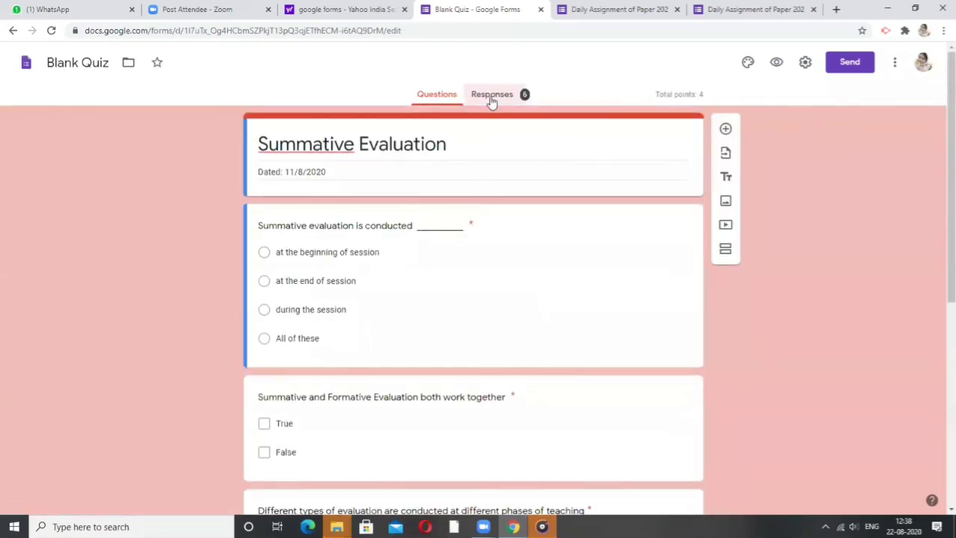
{"action": "left_click", "coordinate": [490, 95]}
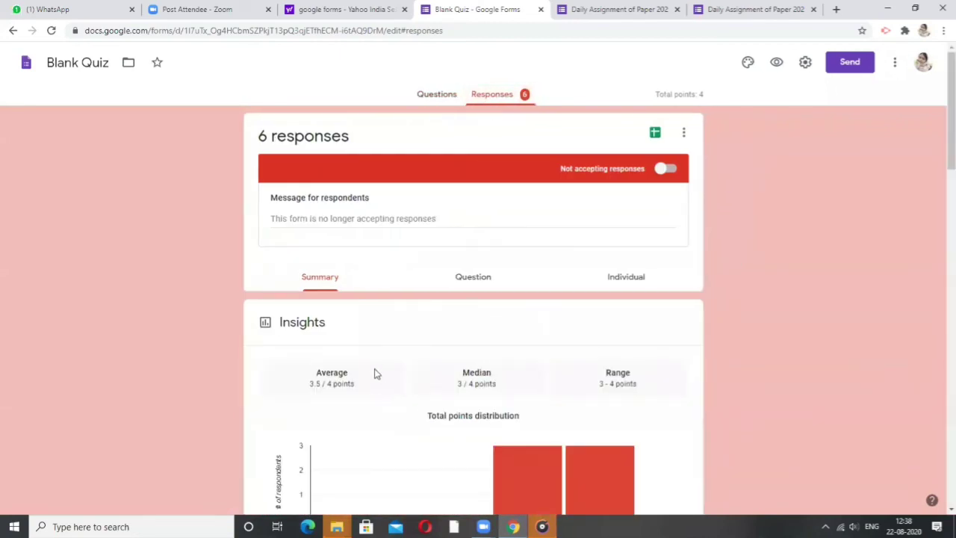
{"action": "scroll", "coordinate": [448, 328], "scroll_direction": "down", "scroll_amount": 2}
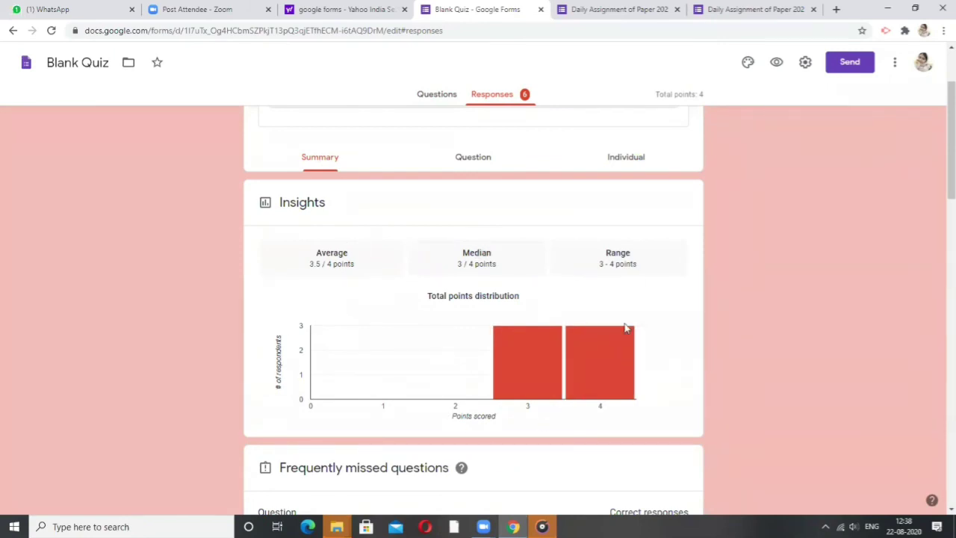
{"action": "scroll", "coordinate": [502, 409], "scroll_direction": "down", "scroll_amount": 3}
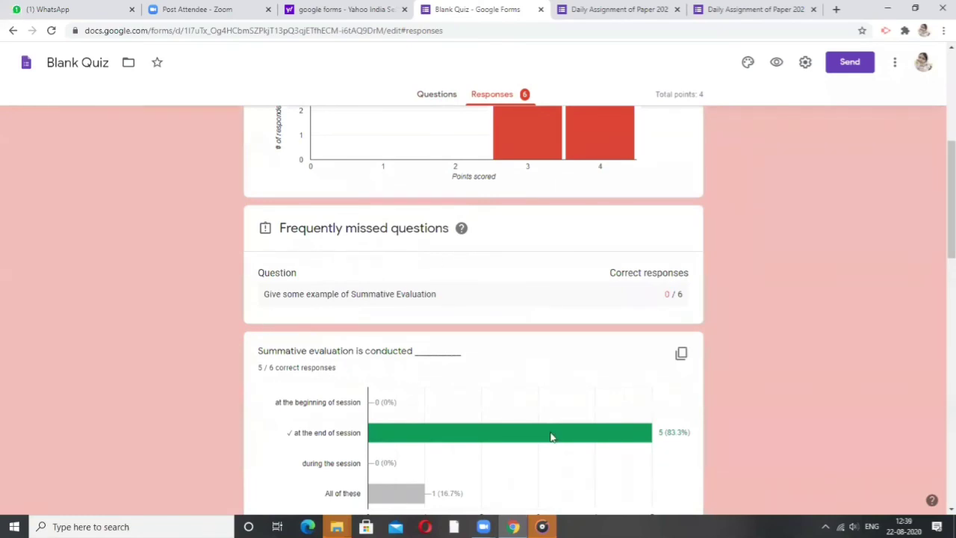
Step: Examine the answer chart for each question and the written examples of summative evaluation in the responses summary
{"action": "scroll", "coordinate": [468, 454], "scroll_direction": "down", "scroll_amount": 2}
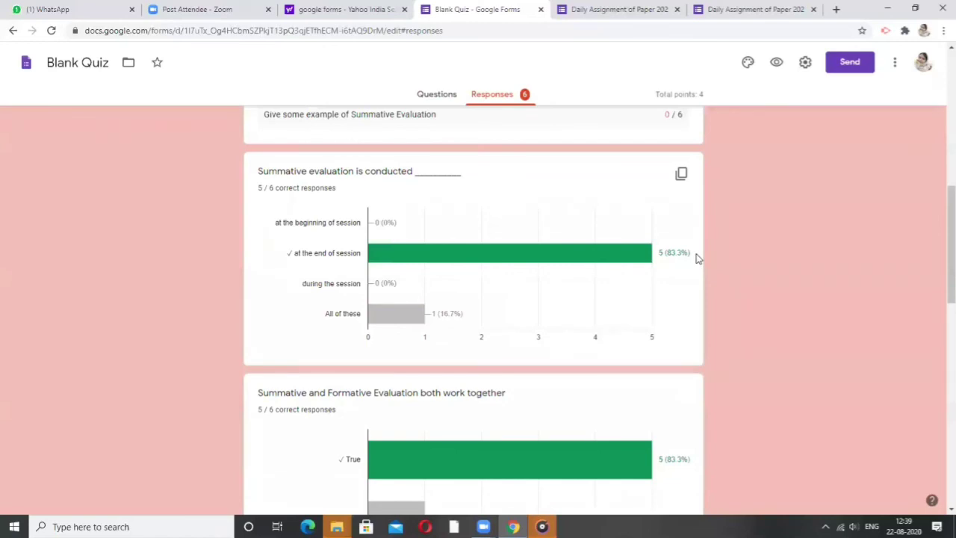
{"action": "mouse_move", "coordinate": [406, 256]}
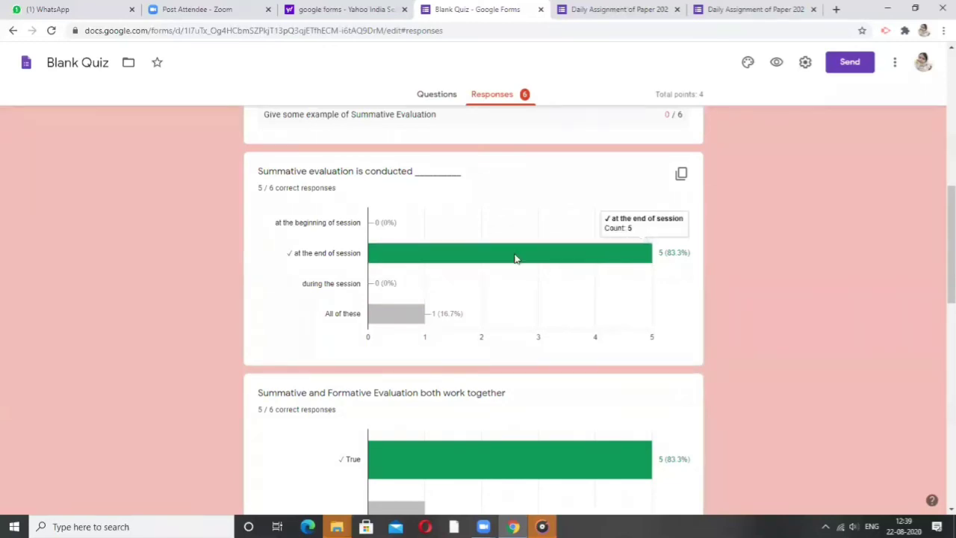
{"action": "mouse_move", "coordinate": [592, 263]}
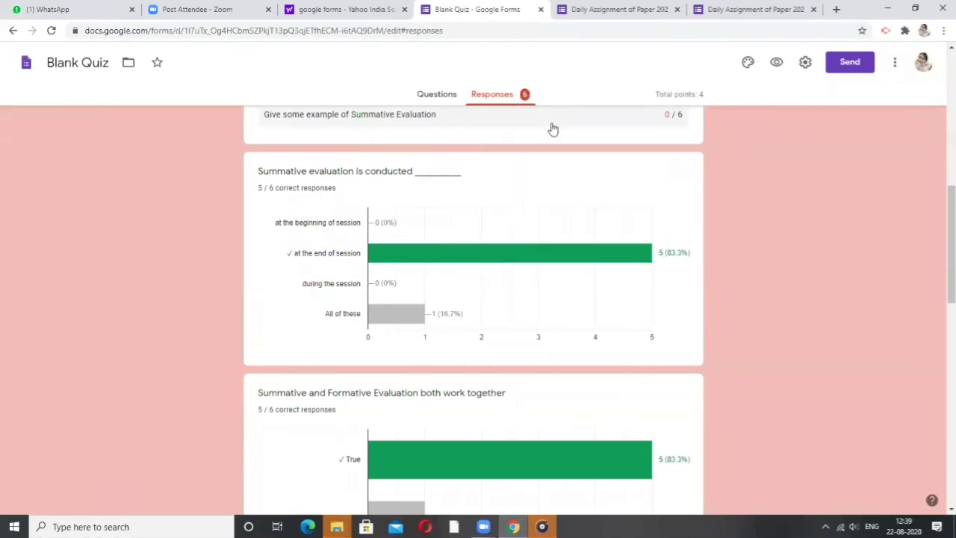
{"action": "mouse_move", "coordinate": [453, 445]}
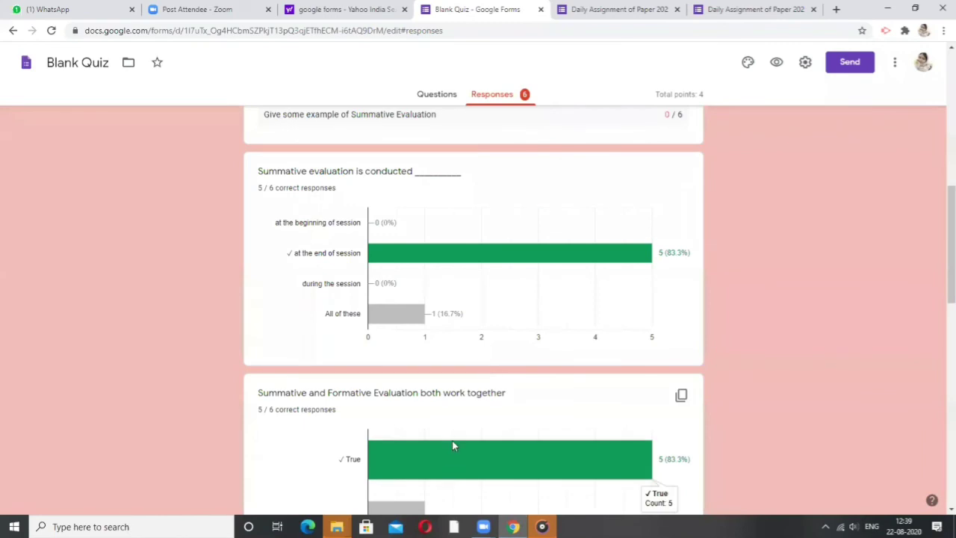
{"action": "scroll", "coordinate": [453, 445], "scroll_direction": "down", "scroll_amount": 3}
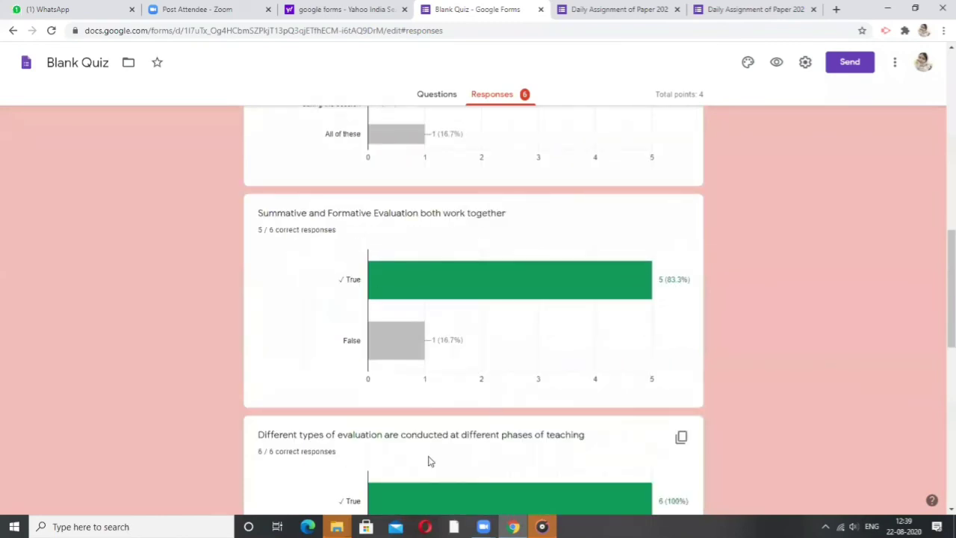
{"action": "scroll", "coordinate": [453, 463], "scroll_direction": "down", "scroll_amount": 5}
{"action": "scroll", "coordinate": [410, 441], "scroll_direction": "down", "scroll_amount": 3}
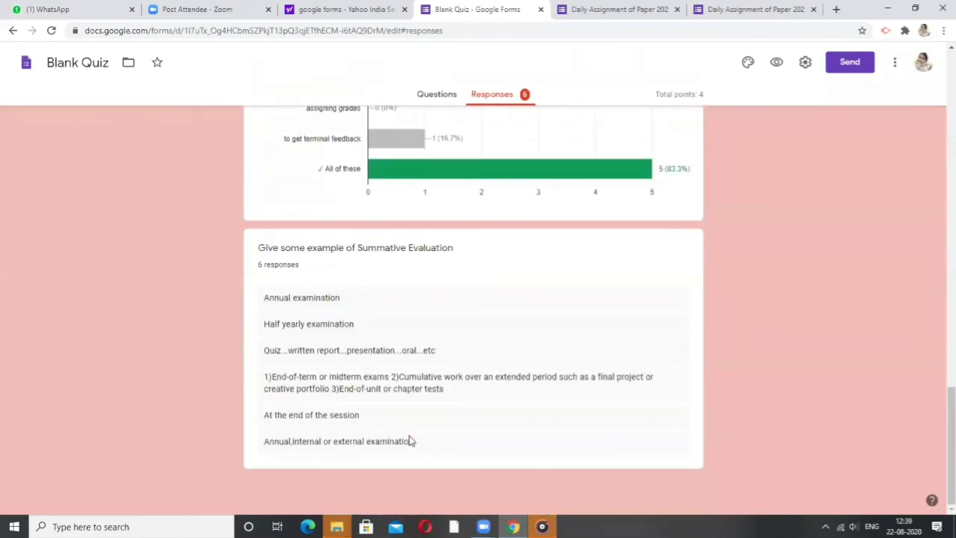
{"action": "scroll", "coordinate": [410, 440], "scroll_direction": "up", "scroll_amount": 15}
{"action": "scroll", "coordinate": [434, 418], "scroll_direction": "up", "scroll_amount": 4}
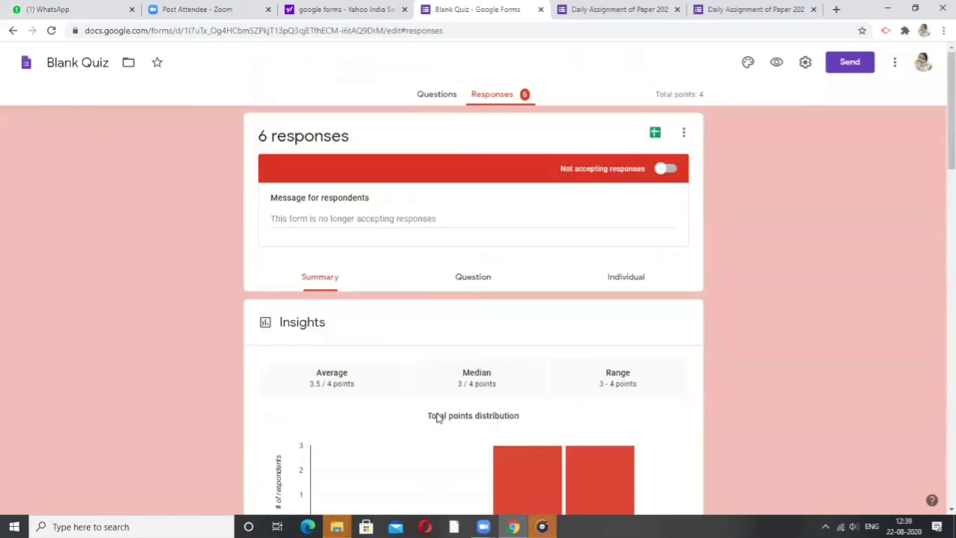
Step: View the response management options without choosing one, and review the responses by question for "Summative evaluation is conducted"
{"action": "left_click", "coordinate": [683, 136]}
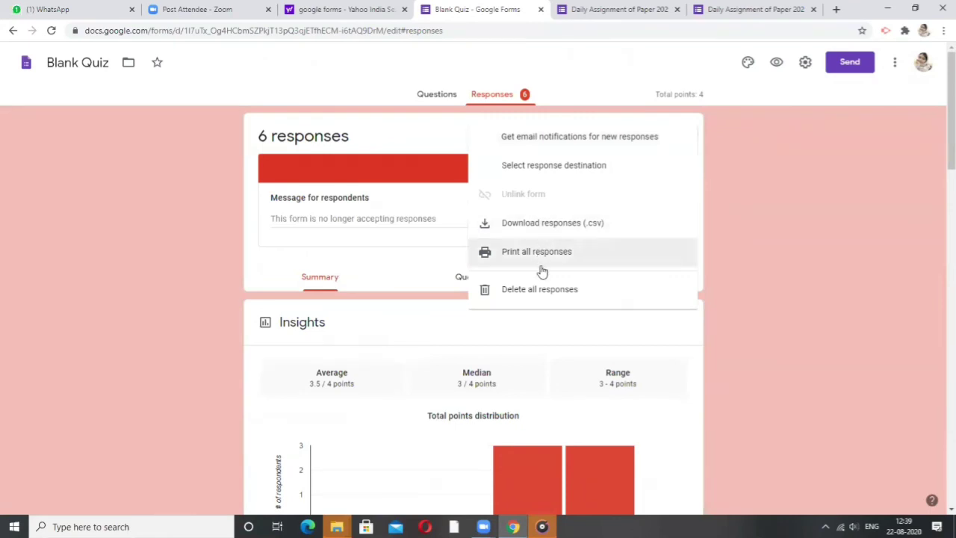
{"action": "left_click", "coordinate": [761, 231]}
{"action": "left_click", "coordinate": [467, 278]}
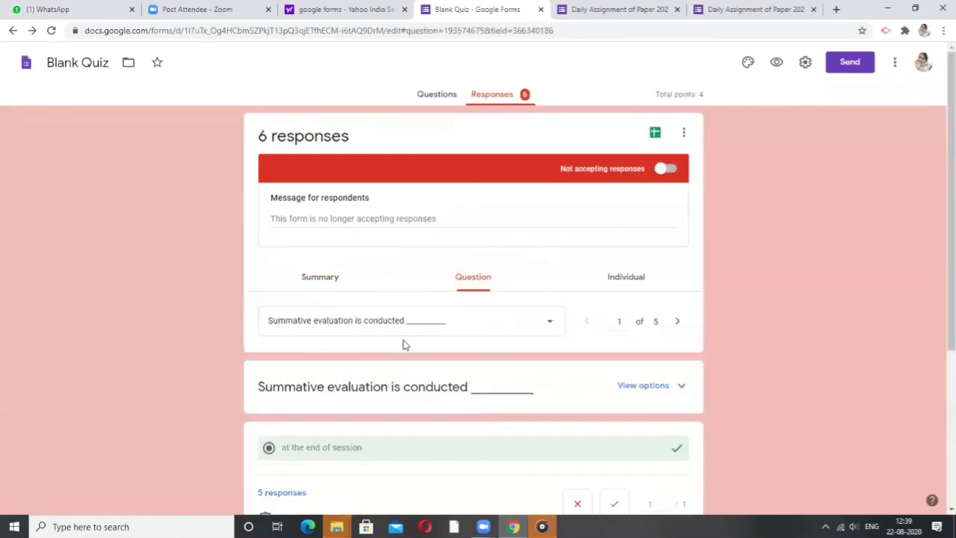
{"action": "scroll", "coordinate": [538, 415], "scroll_direction": "down", "scroll_amount": 3}
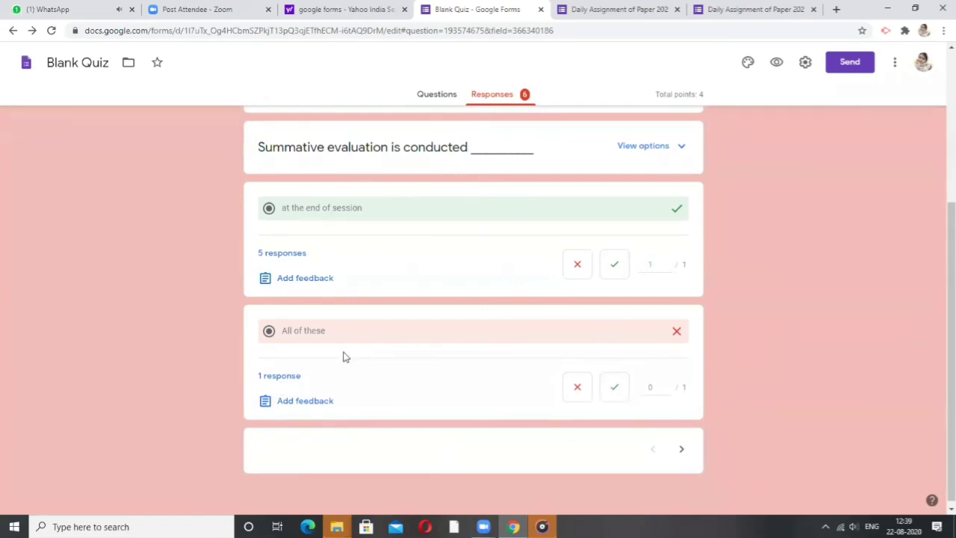
{"action": "scroll", "coordinate": [430, 277], "scroll_direction": "up", "scroll_amount": 3}
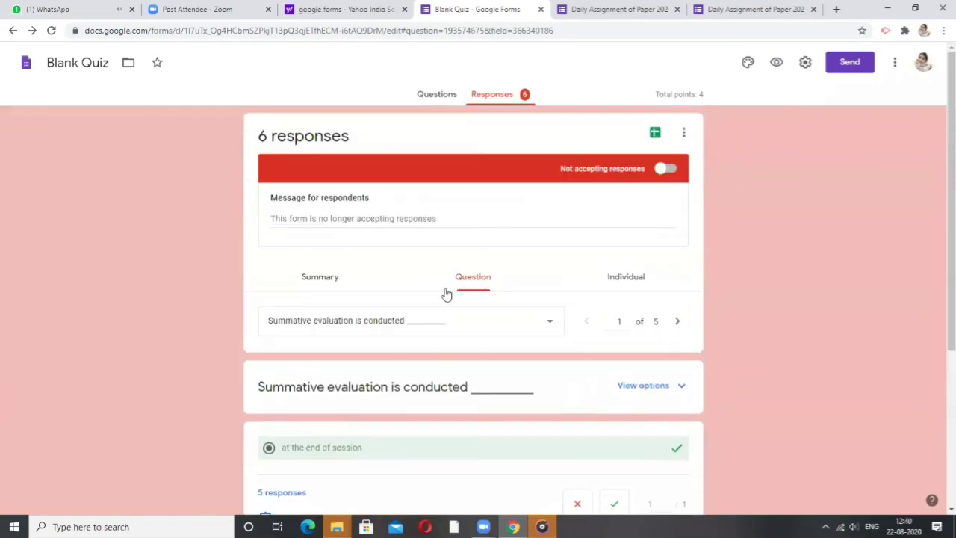
Step: Switch to the individual responses, review the first respondent's graded answers, and page through to the sixth response
{"action": "left_click", "coordinate": [635, 281]}
{"action": "scroll", "coordinate": [360, 412], "scroll_direction": "down", "scroll_amount": 5}
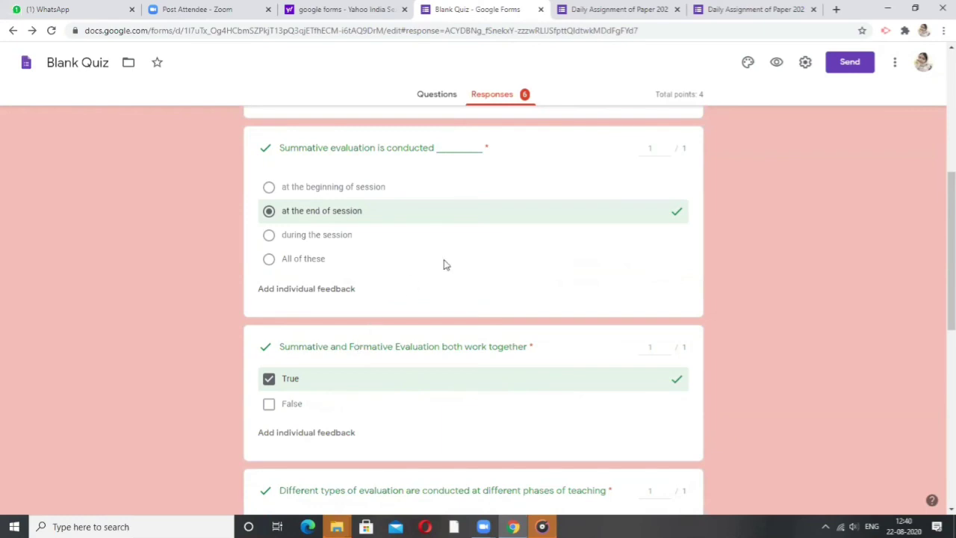
{"action": "scroll", "coordinate": [482, 284], "scroll_direction": "up", "scroll_amount": 5}
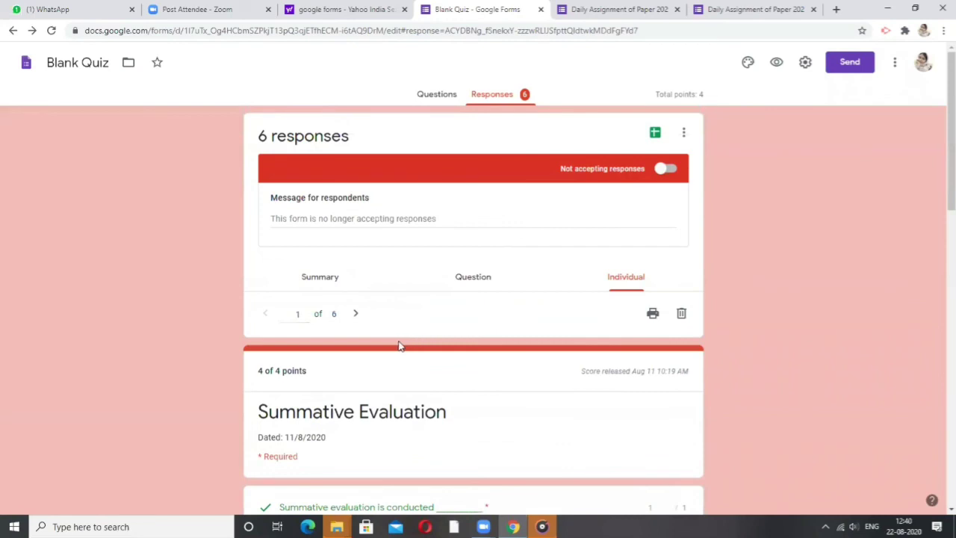
{"action": "left_click", "coordinate": [356, 314]}
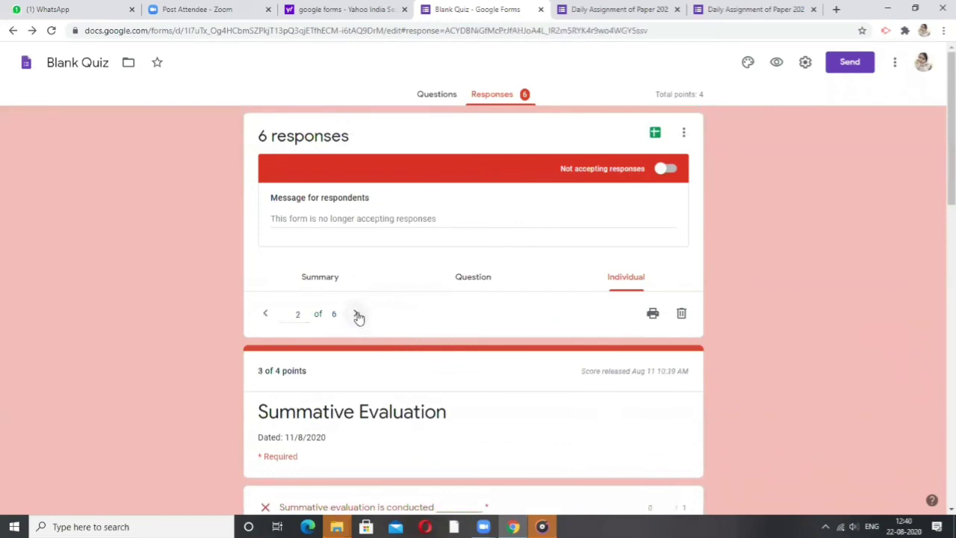
{"action": "left_click", "coordinate": [356, 314]}
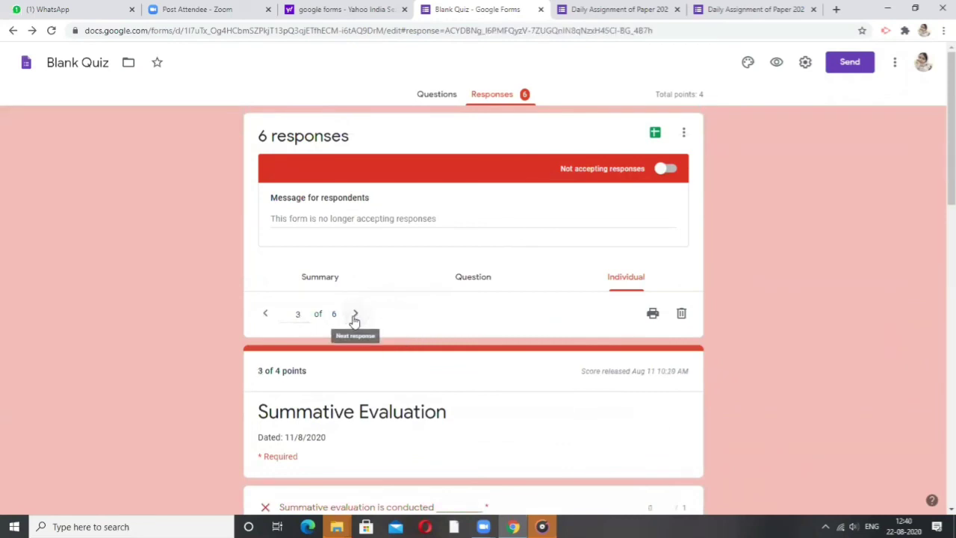
{"action": "left_click", "coordinate": [356, 315]}
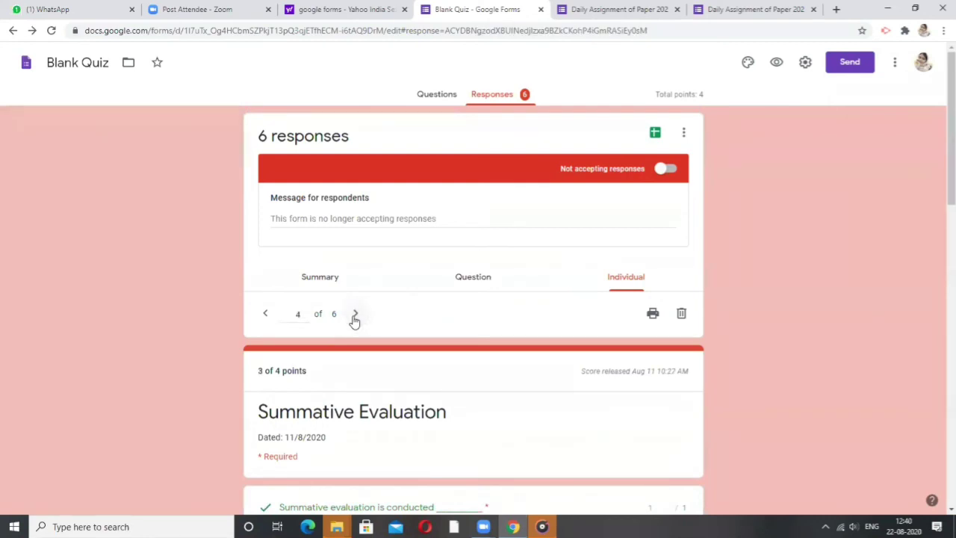
{"action": "left_click", "coordinate": [356, 315]}
{"action": "left_click", "coordinate": [356, 315]}
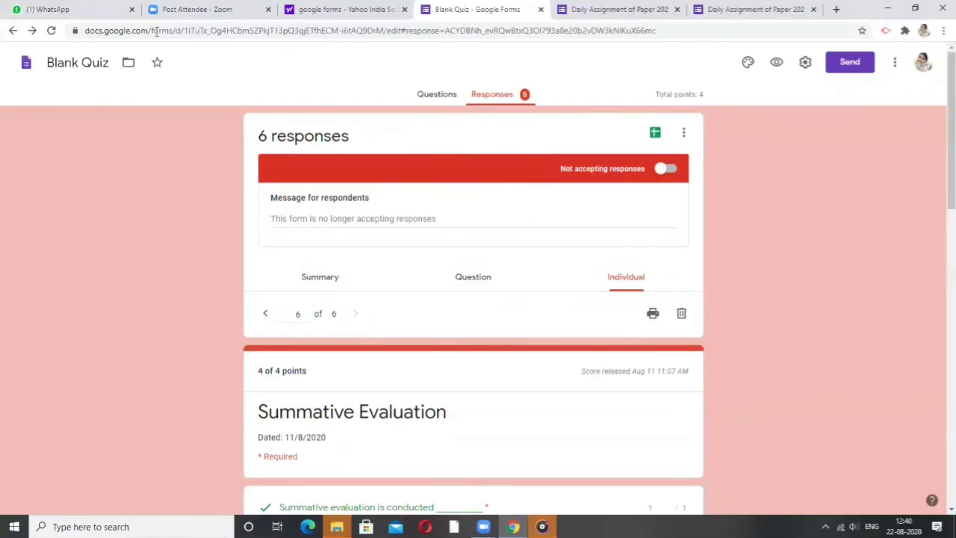
Step: Return to the Google Forms home page, reopen the Daily Assignment form, and review its general and quiz settings without saving
{"action": "left_click", "coordinate": [13, 31]}
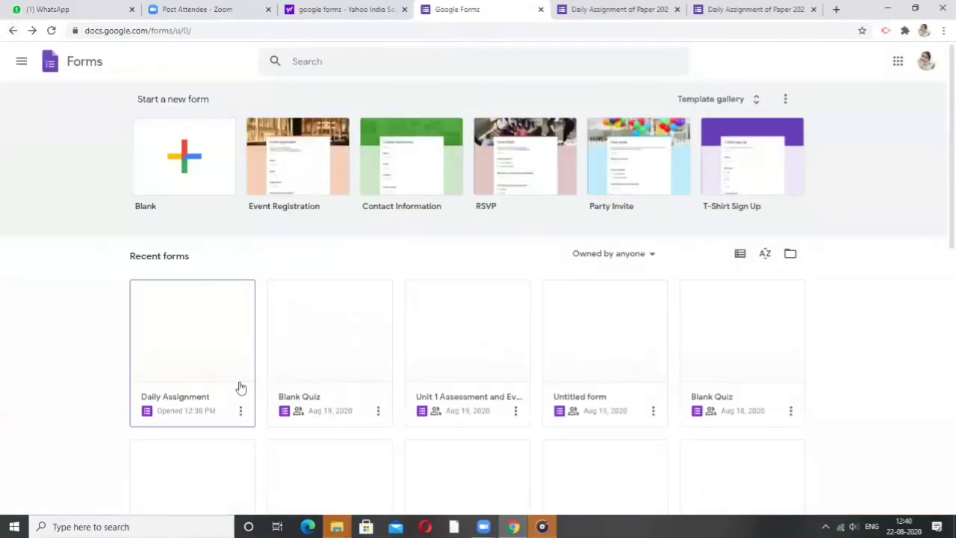
{"action": "left_click", "coordinate": [214, 348]}
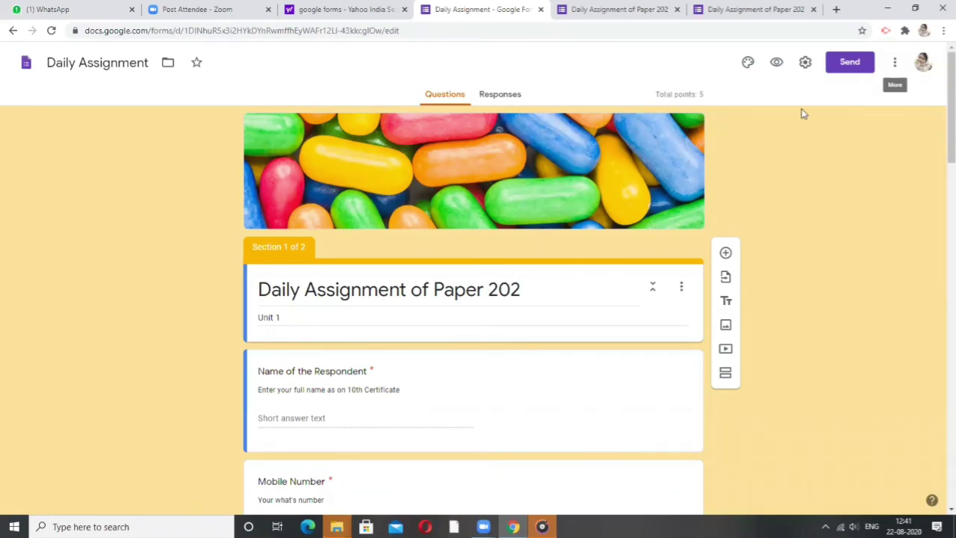
{"action": "left_click", "coordinate": [805, 63]}
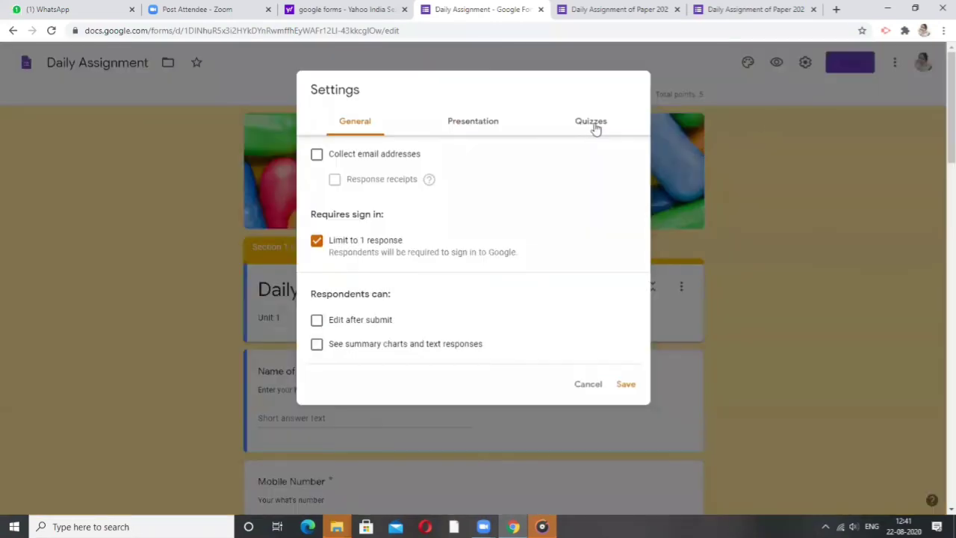
{"action": "left_click", "coordinate": [595, 125]}
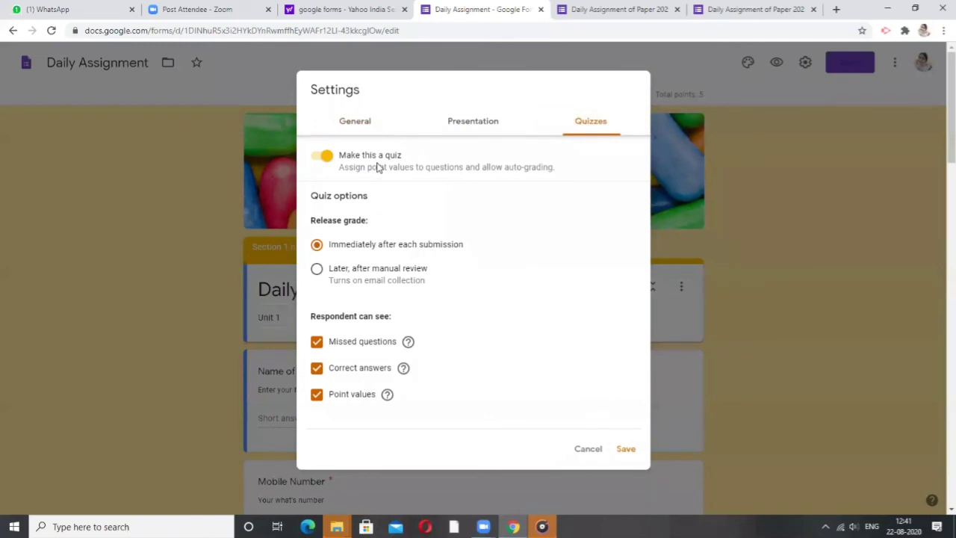
{"action": "left_click", "coordinate": [593, 452]}
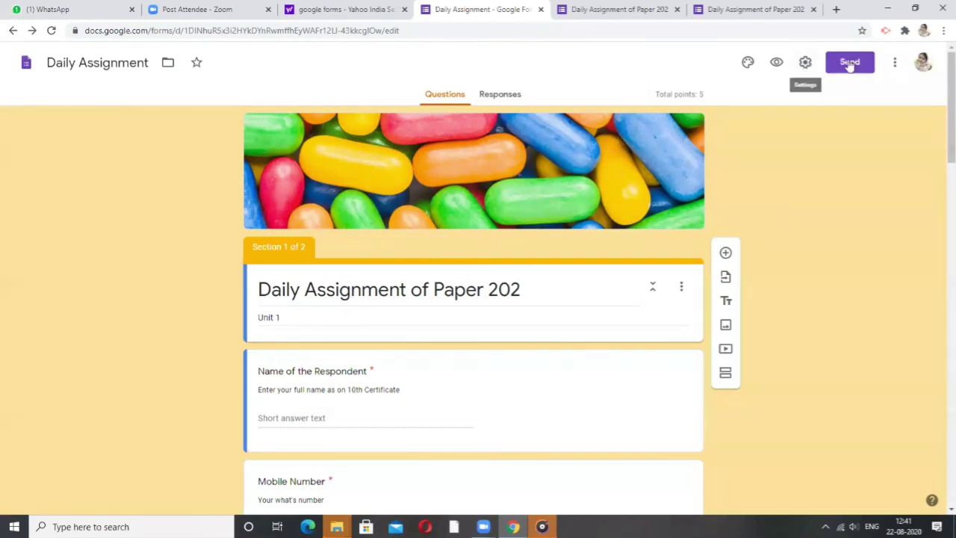
Step: Review the Daily Assignment form's additional options and open the dialog for adding collaborators
{"action": "left_click", "coordinate": [896, 66]}
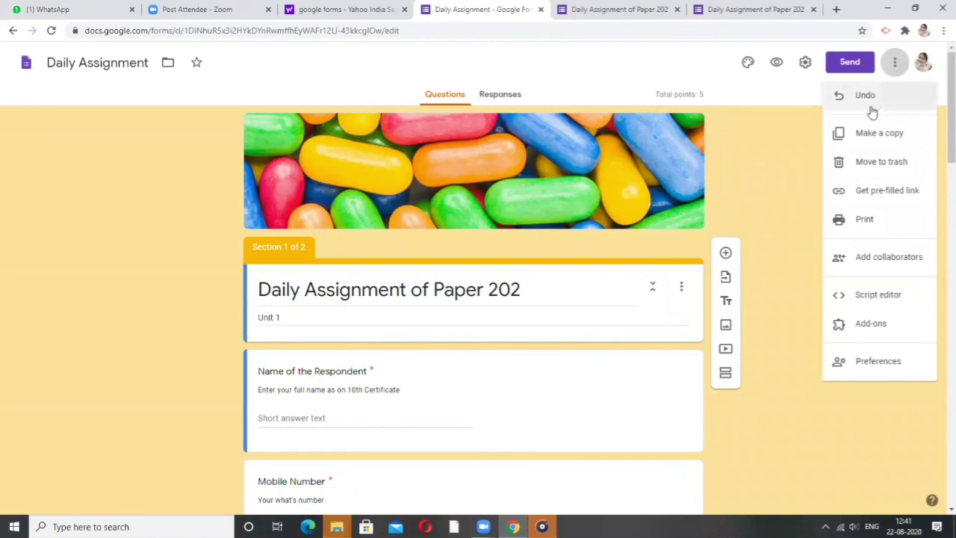
{"action": "left_click", "coordinate": [762, 165]}
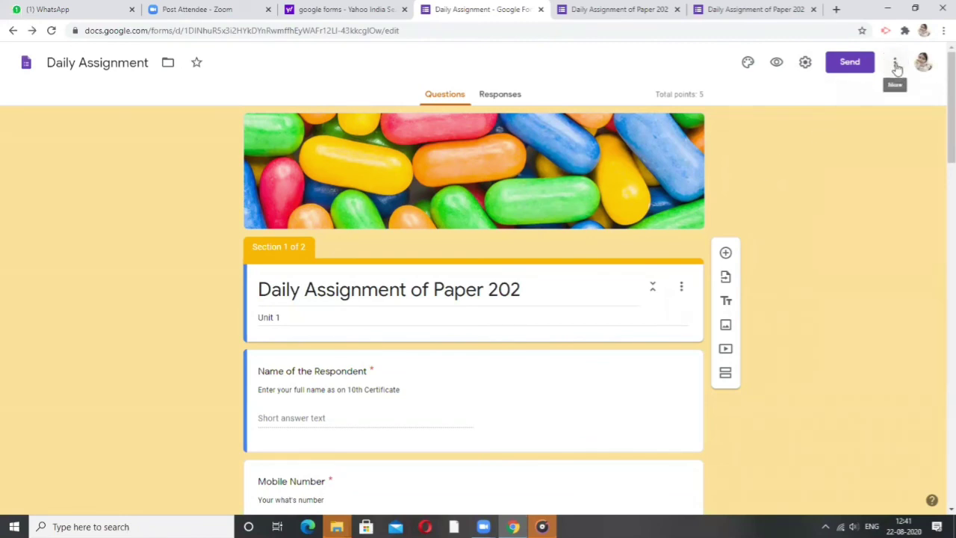
{"action": "left_click", "coordinate": [895, 66]}
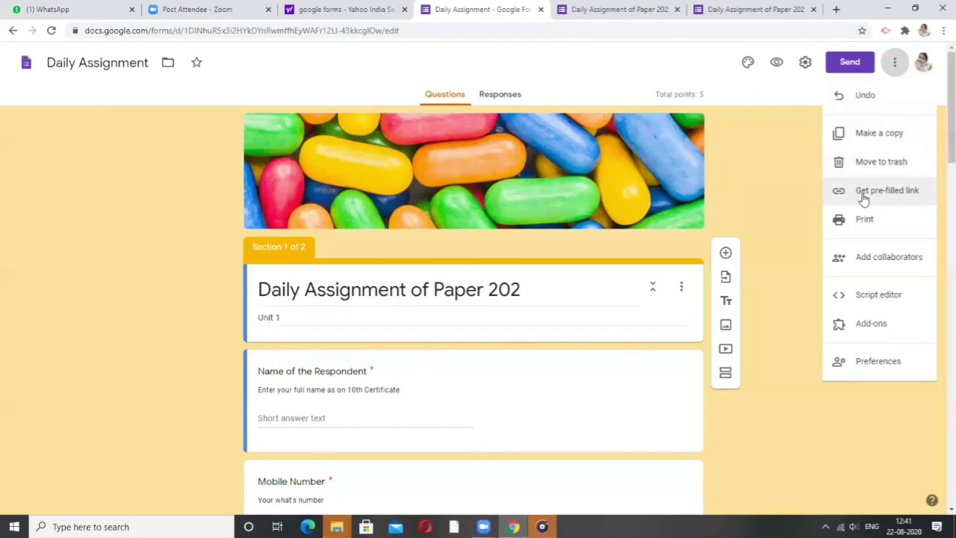
{"action": "left_click", "coordinate": [857, 261]}
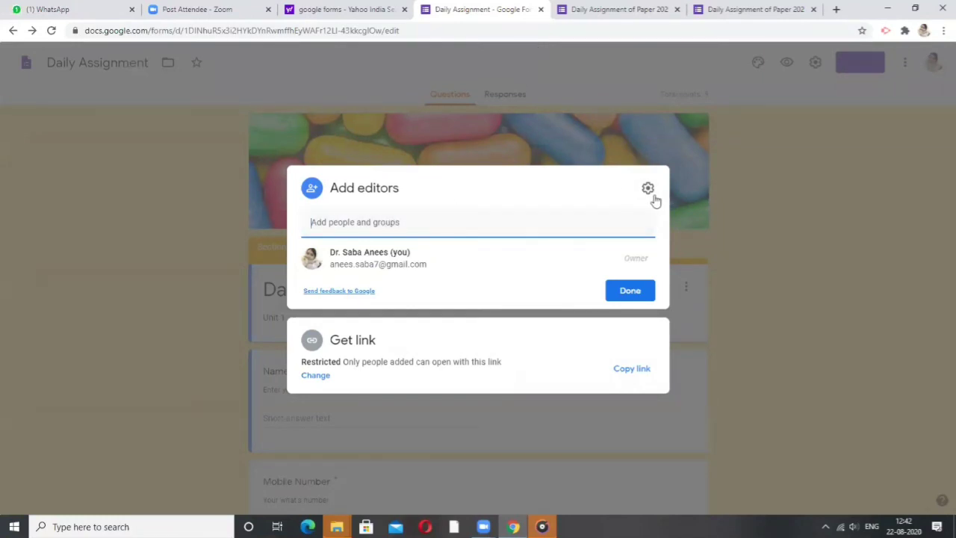
Step: Try adding a suggested contact as an editor, check the available roles, and back out without sending the invitation
{"action": "left_click", "coordinate": [392, 226]}
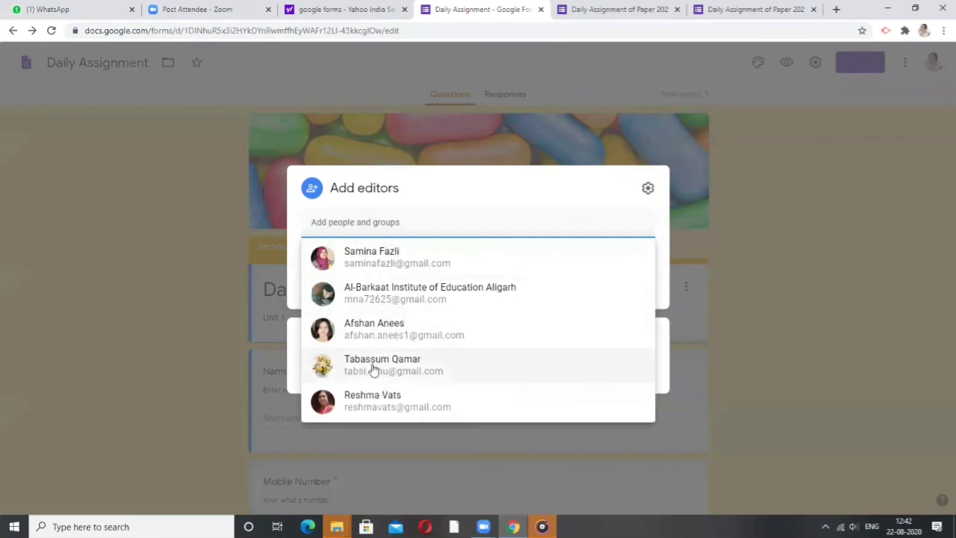
{"action": "left_click", "coordinate": [362, 255]}
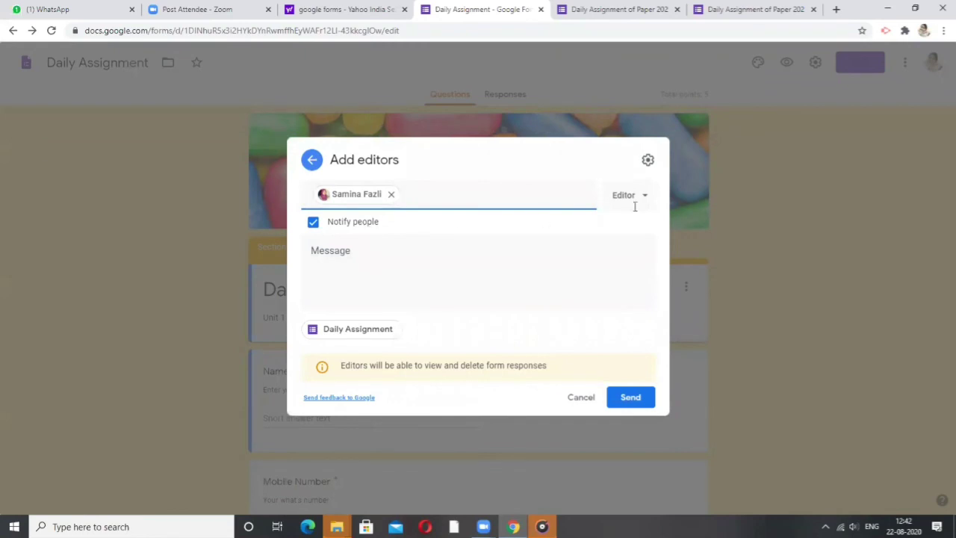
{"action": "left_click", "coordinate": [643, 199]}
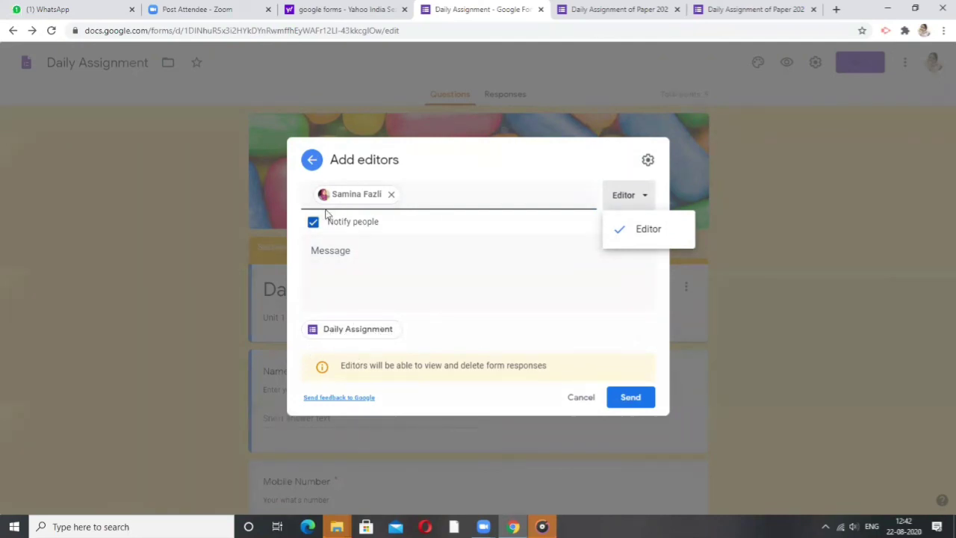
{"action": "left_click", "coordinate": [312, 159]}
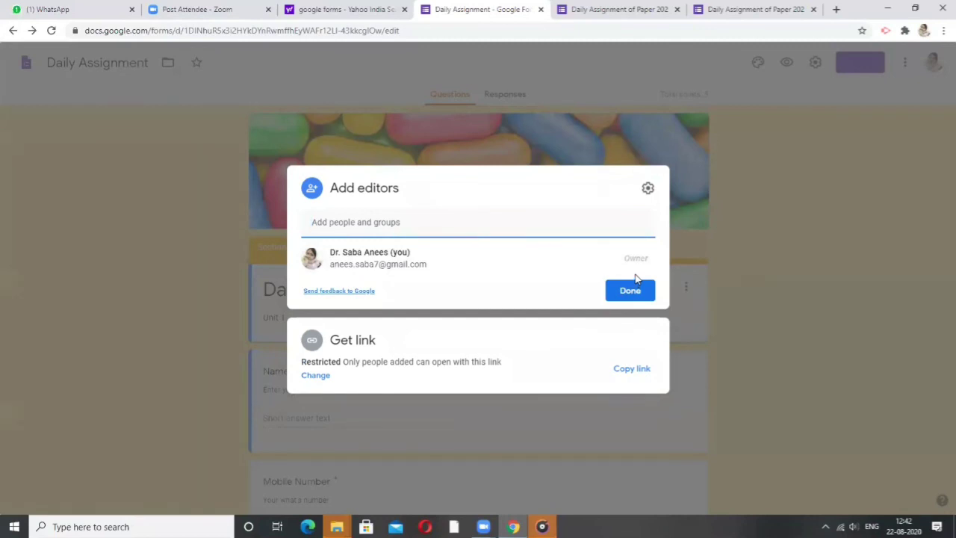
Step: Turn off the sharing setting "Editors can change permissions and share" for the Daily Assignment form
{"action": "left_click", "coordinate": [317, 195]}
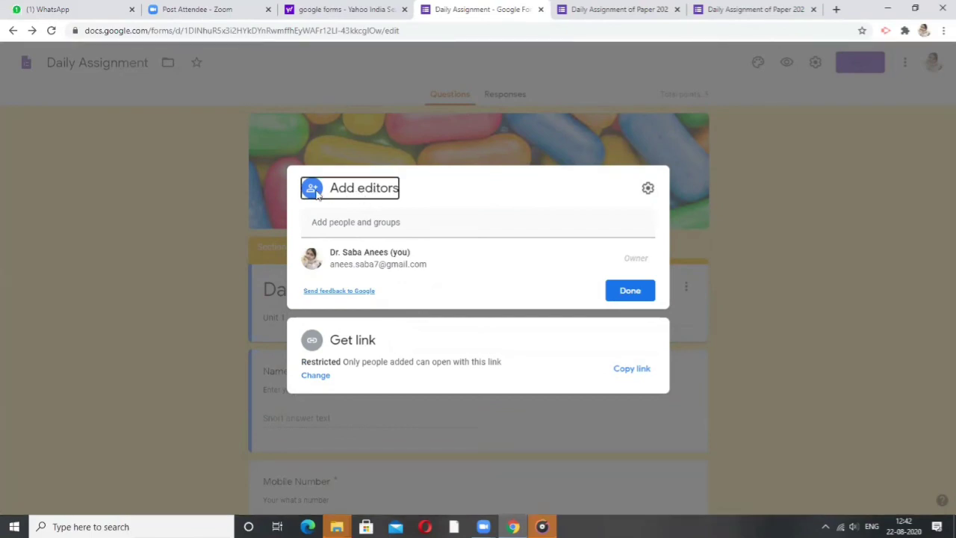
{"action": "left_click", "coordinate": [648, 190]}
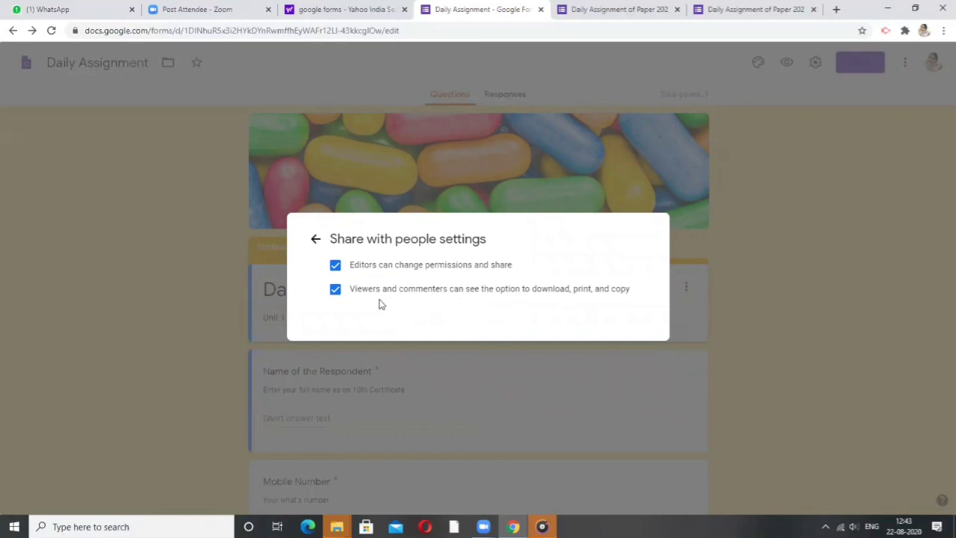
{"action": "left_click", "coordinate": [335, 265]}
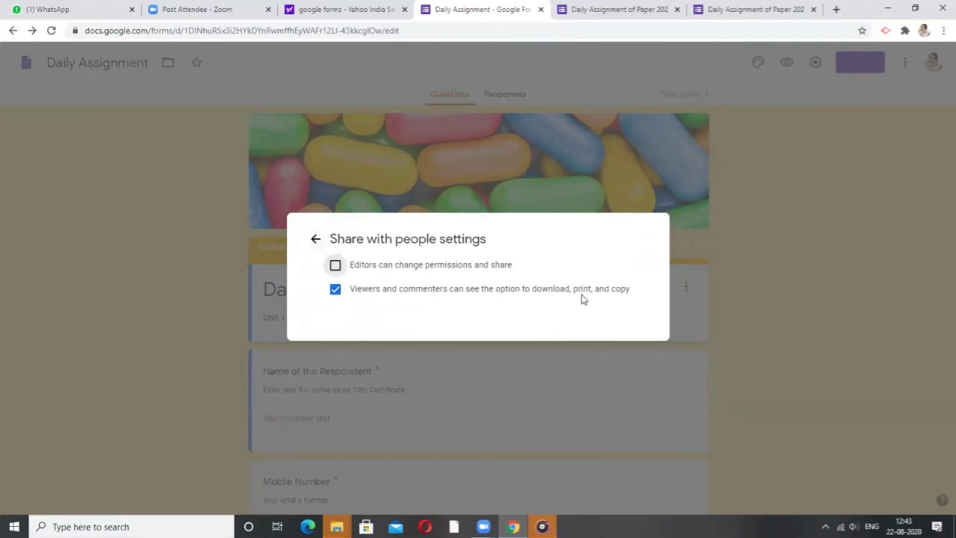
{"action": "left_click", "coordinate": [316, 241]}
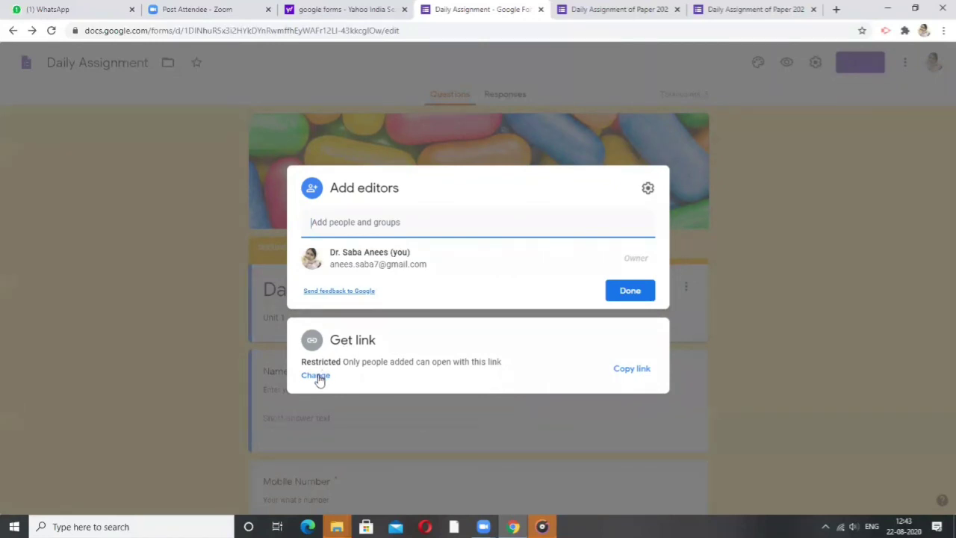
Step: Copy the form's editor link, review its link access options, and close the collaborator dialog with access kept at Restricted
{"action": "left_click", "coordinate": [631, 375]}
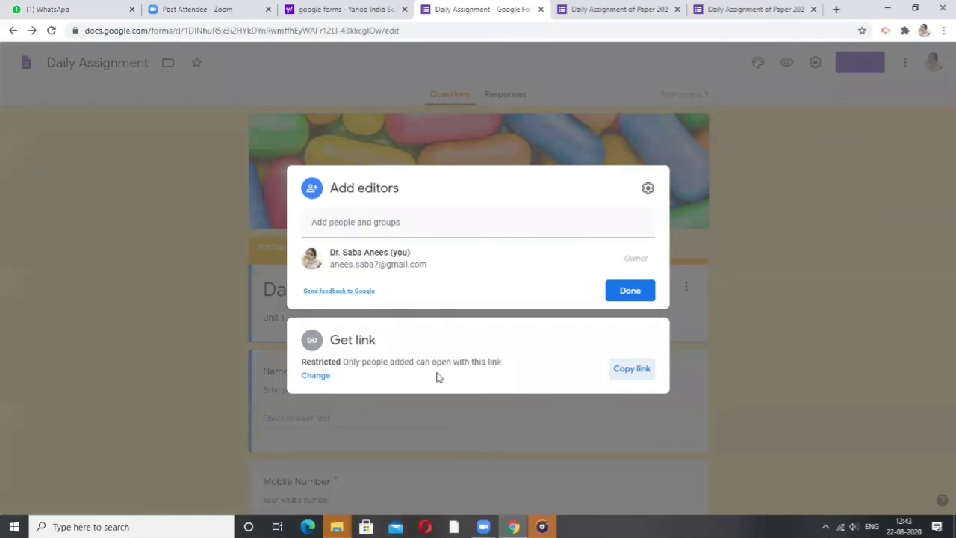
{"action": "left_click", "coordinate": [319, 376]}
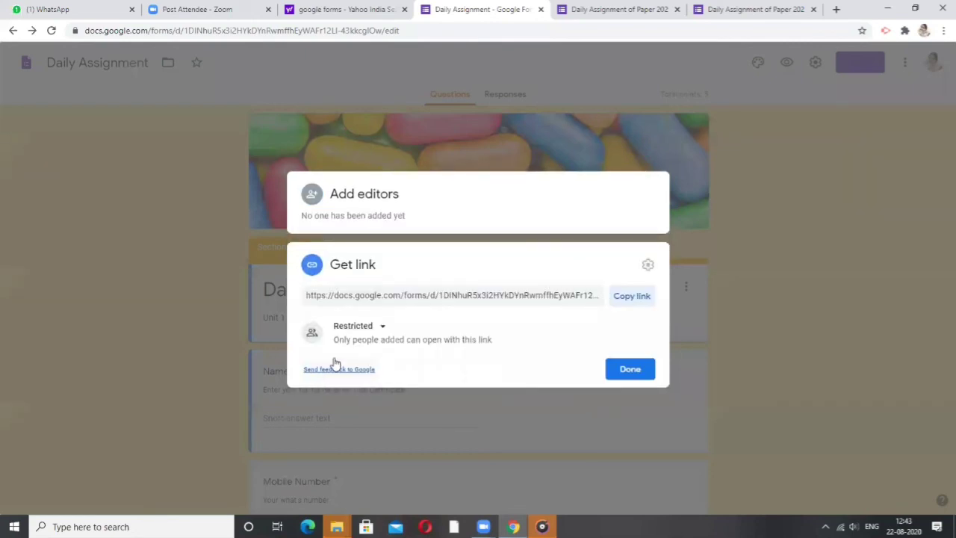
{"action": "left_click", "coordinate": [384, 329]}
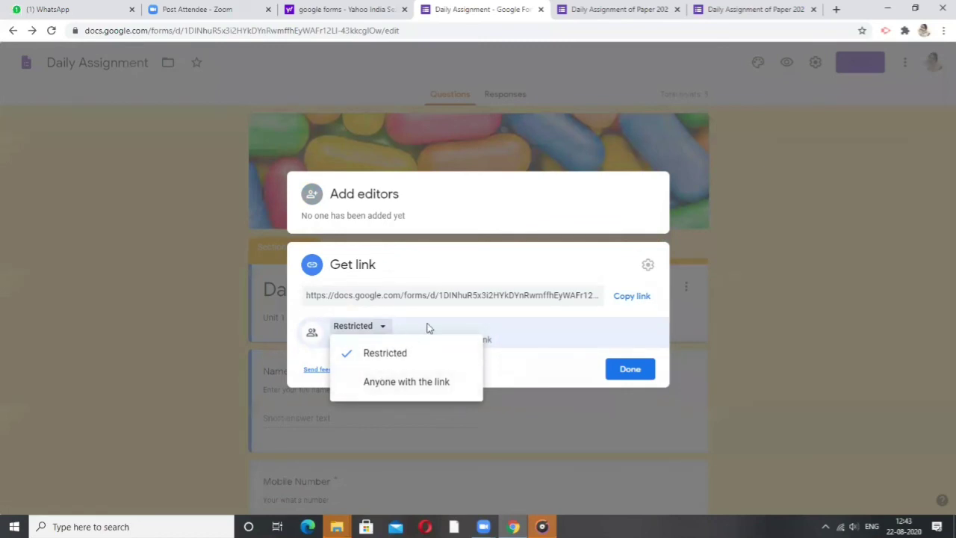
{"action": "left_click", "coordinate": [388, 335]}
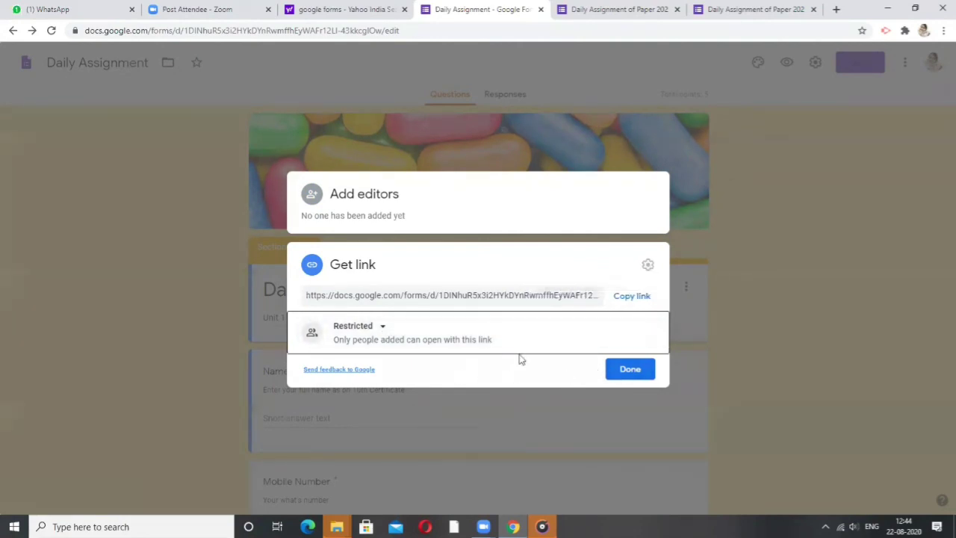
{"action": "left_click", "coordinate": [628, 370]}
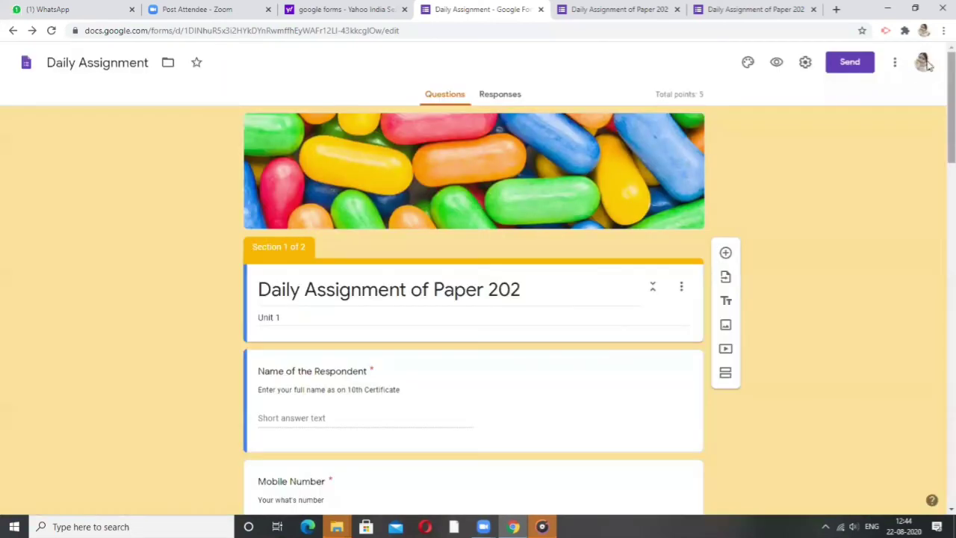
Step: Copy the full-length respondent link from the form's send options
{"action": "left_click", "coordinate": [853, 66]}
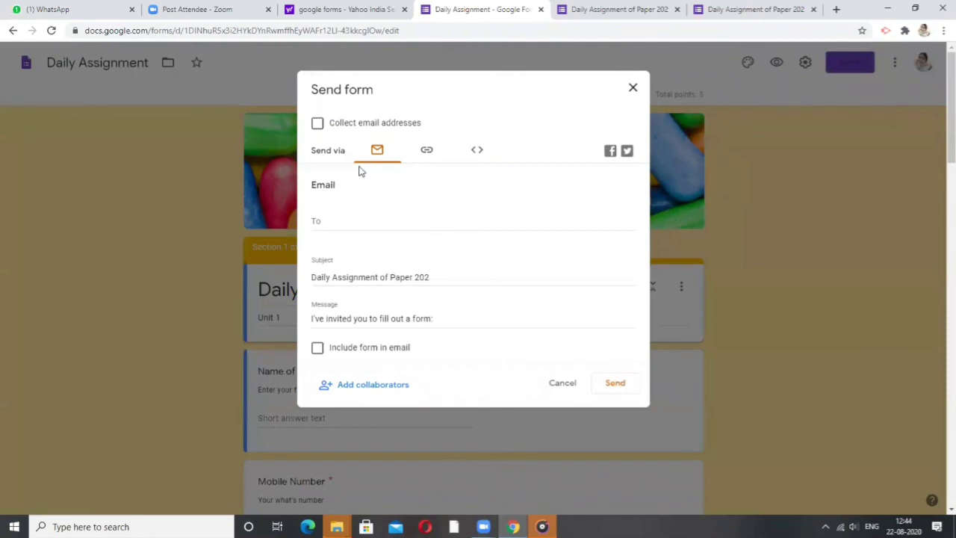
{"action": "left_click", "coordinate": [427, 153]}
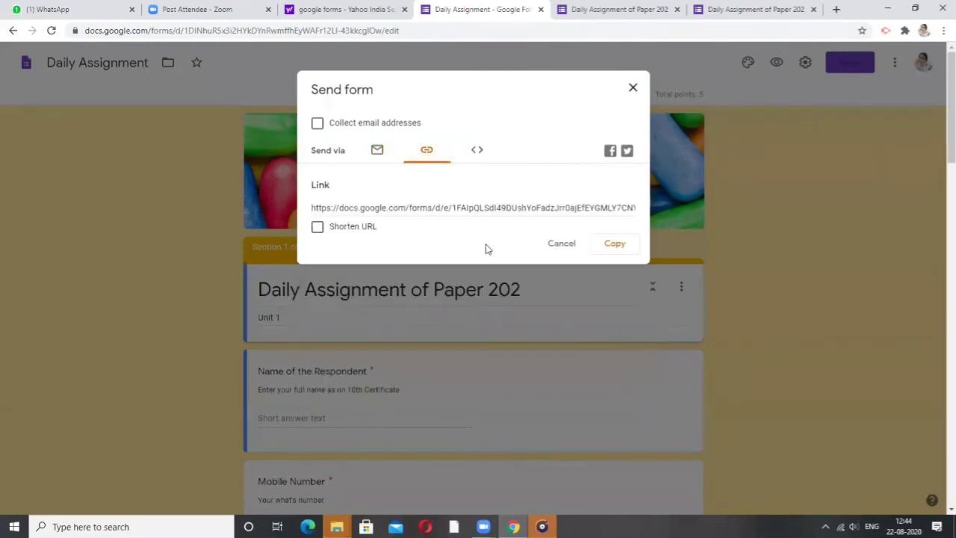
{"action": "left_click", "coordinate": [613, 246]}
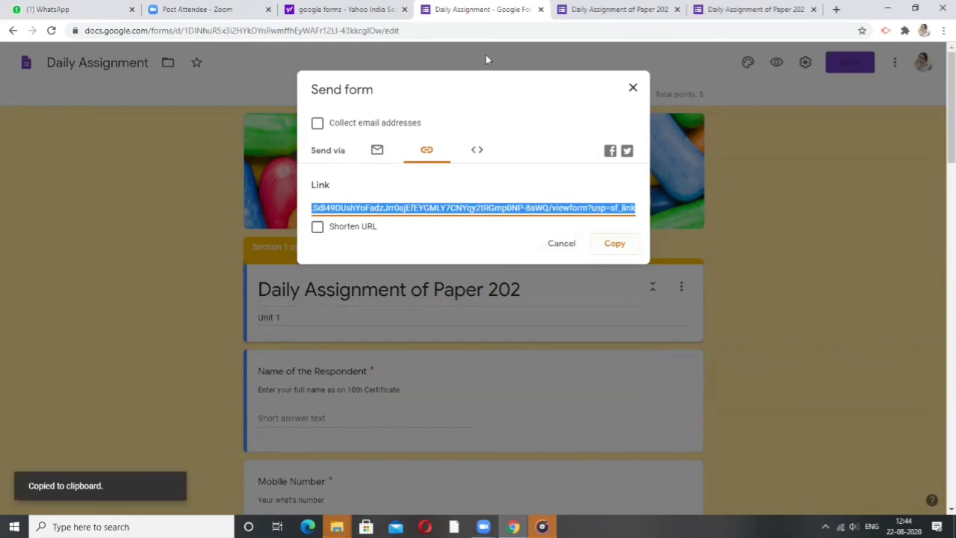
Step: Switch to WhatsApp Web, send the copied link to the B.Ed Second Year 2019-21 group, and return to the form, closing its send dialog
{"action": "key", "text": "ctrl+1"}
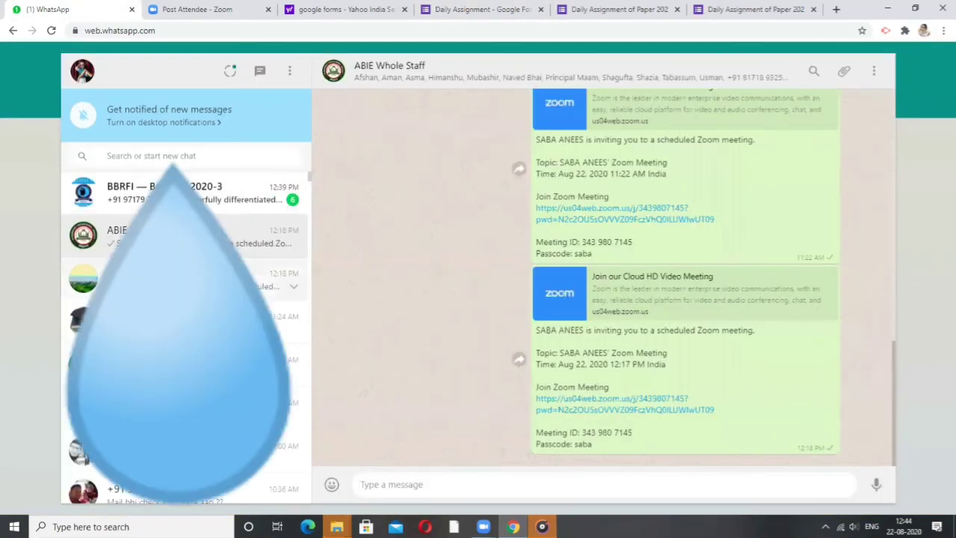
{"action": "left_click", "coordinate": [267, 292]}
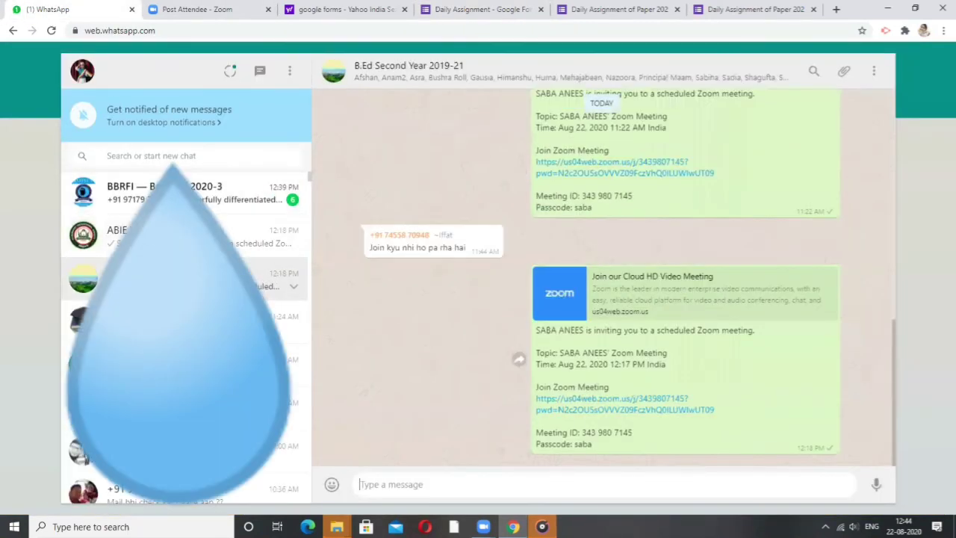
{"action": "right_click", "coordinate": [393, 485]}
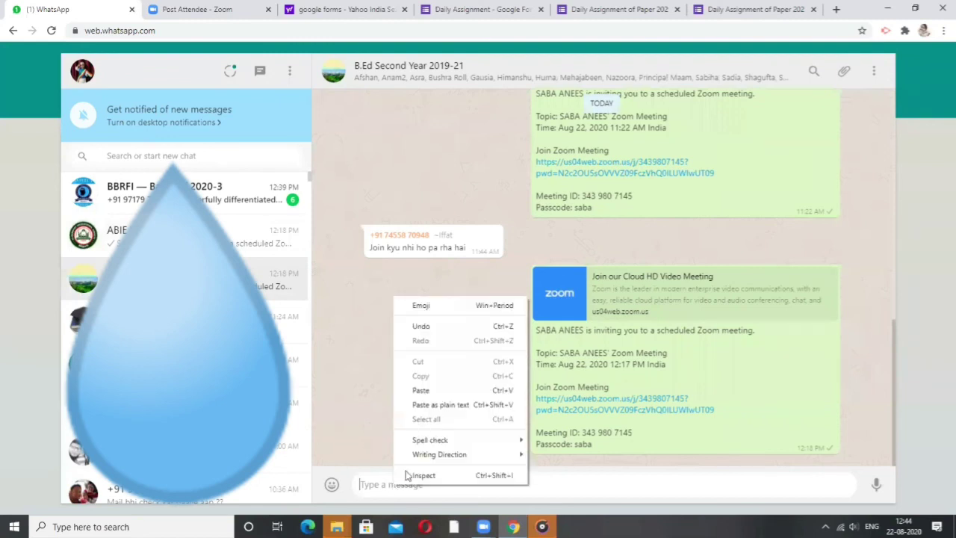
{"action": "left_click", "coordinate": [436, 391]}
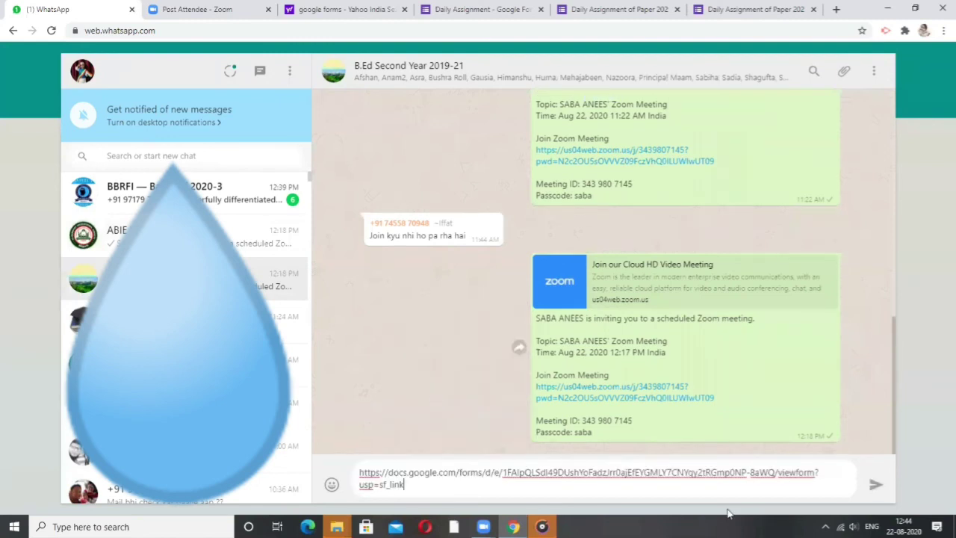
{"action": "left_click", "coordinate": [874, 485]}
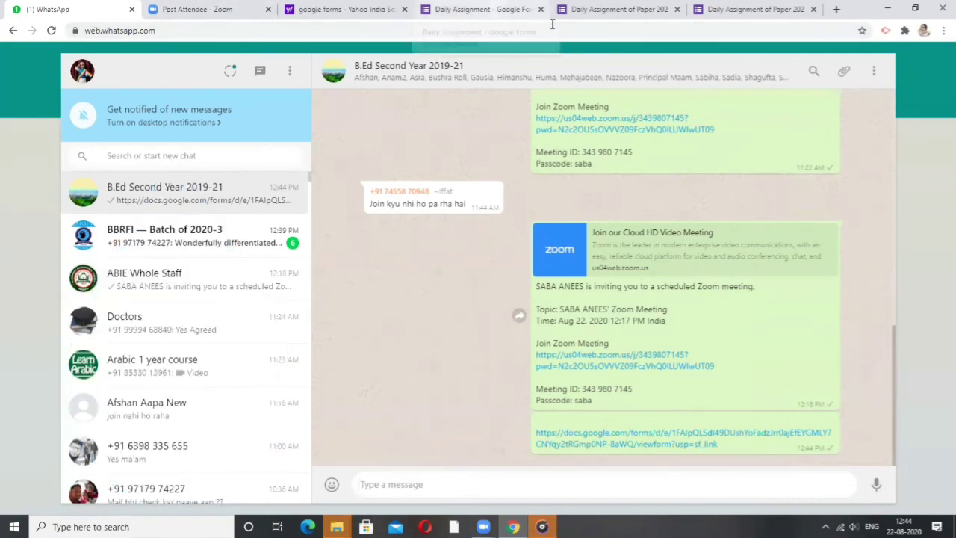
{"action": "left_click", "coordinate": [551, 21]}
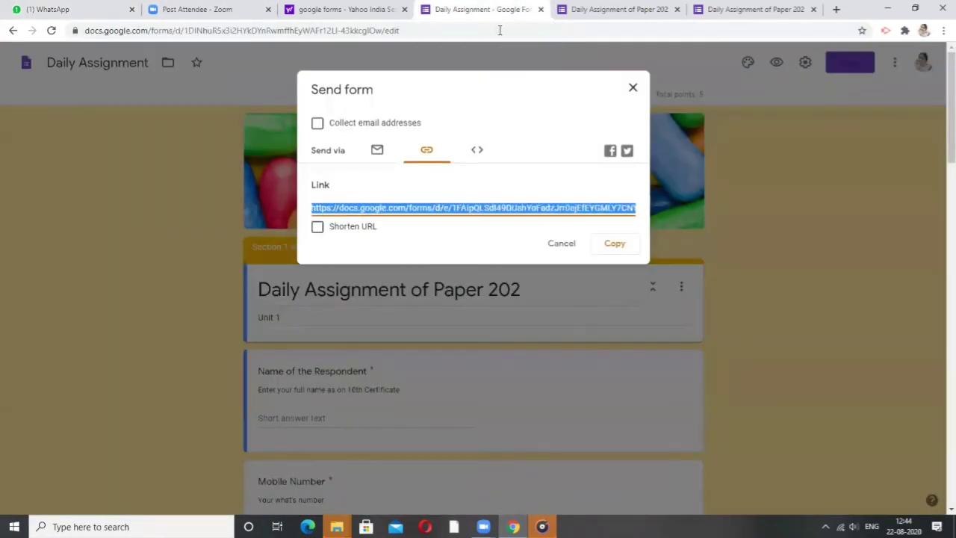
{"action": "left_click", "coordinate": [561, 244]}
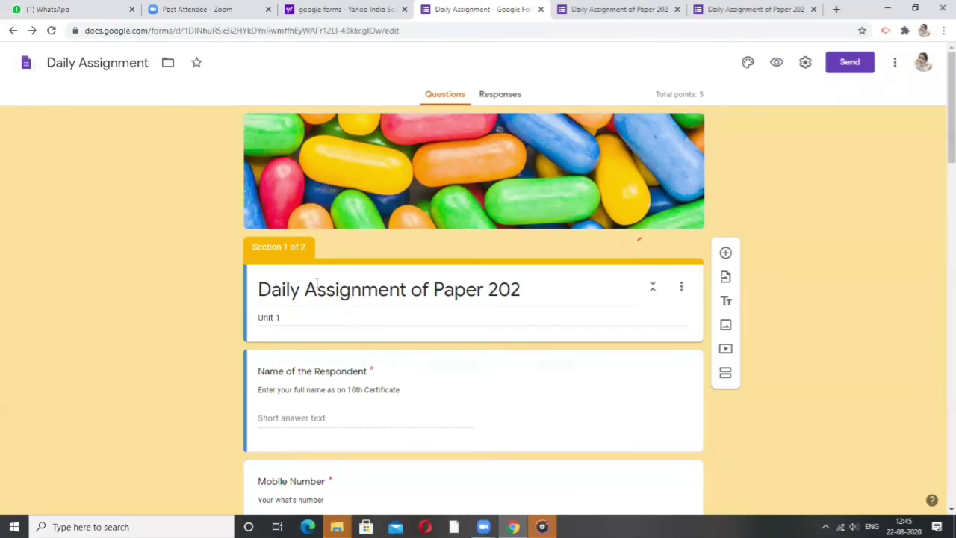
Step: Open the form's individual responses and examine the submitted response's details, graded answers and points from beginning to end
{"action": "scroll", "coordinate": [326, 337], "scroll_direction": "down", "scroll_amount": 3}
{"action": "scroll", "coordinate": [363, 267], "scroll_direction": "up", "scroll_amount": 1}
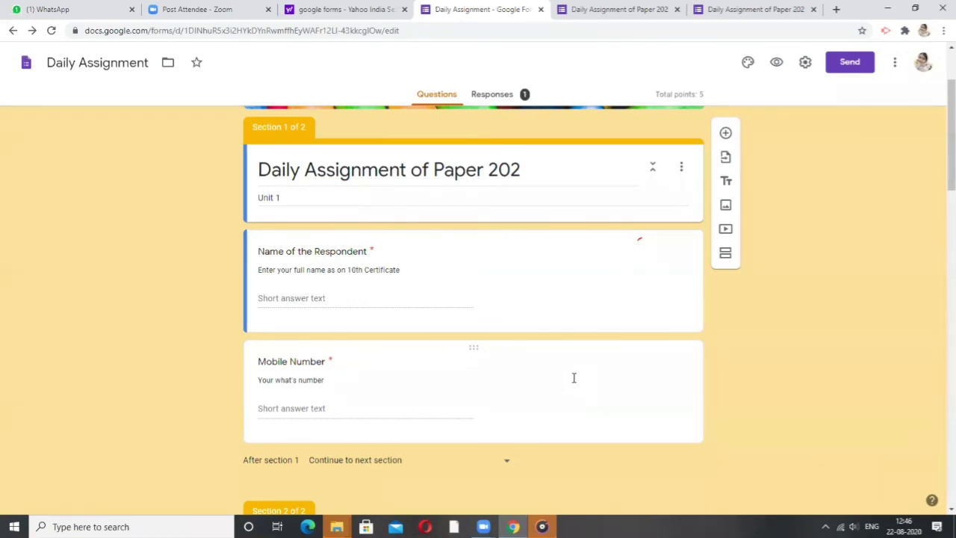
{"action": "left_click", "coordinate": [496, 96]}
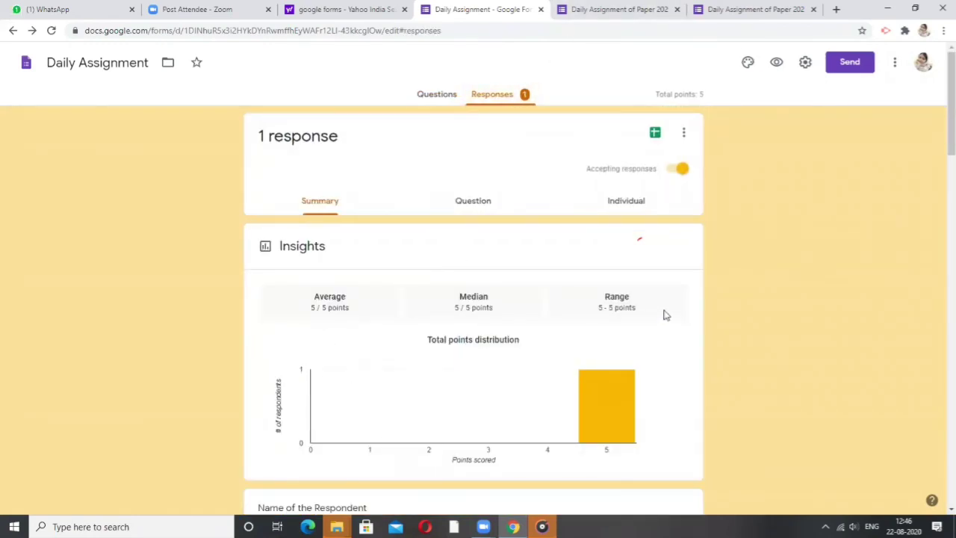
{"action": "left_click", "coordinate": [621, 207]}
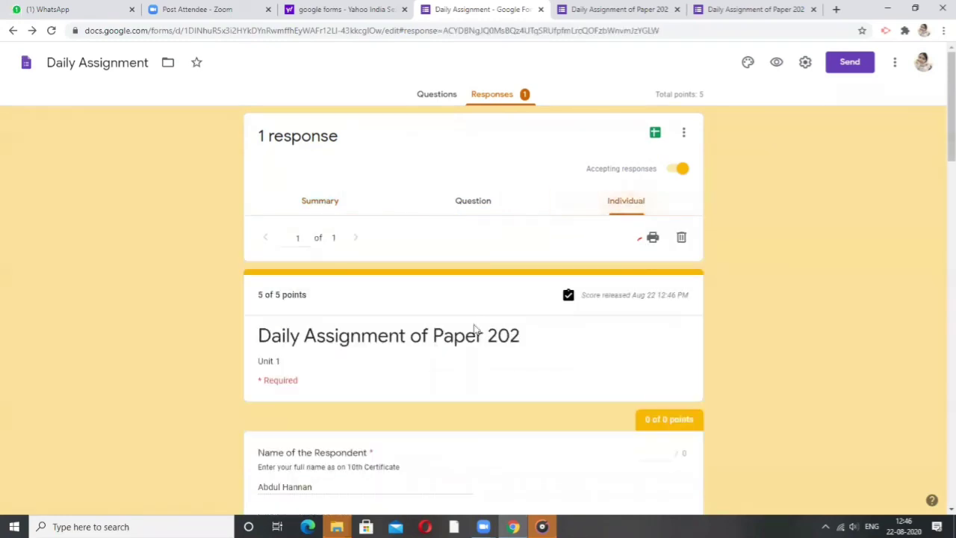
{"action": "scroll", "coordinate": [416, 381], "scroll_direction": "down", "scroll_amount": 2}
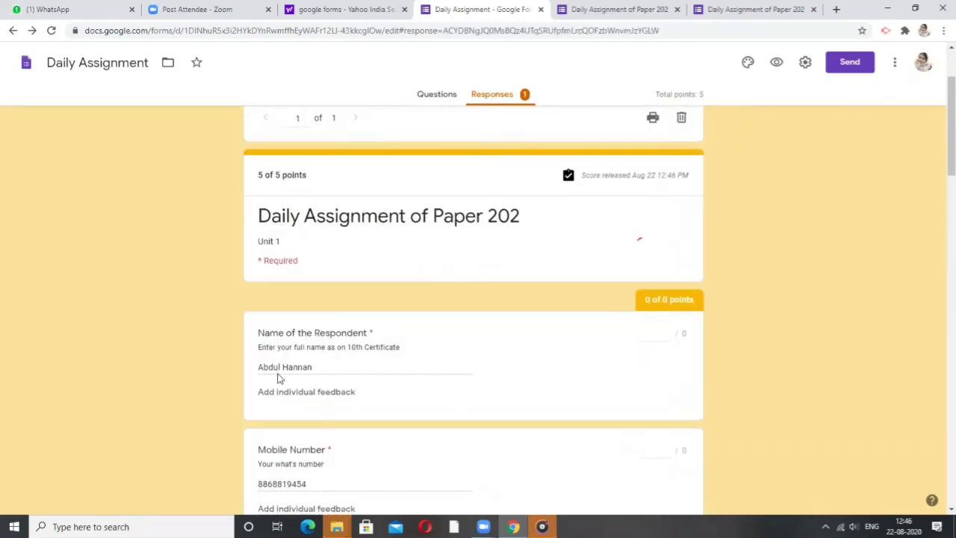
{"action": "scroll", "coordinate": [348, 430], "scroll_direction": "down", "scroll_amount": 2}
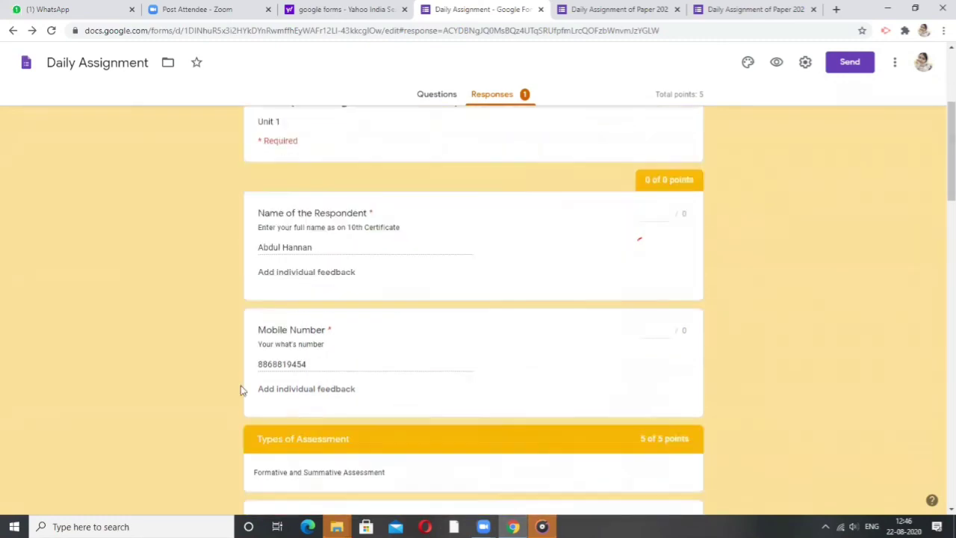
{"action": "scroll", "coordinate": [410, 456], "scroll_direction": "down", "scroll_amount": 3}
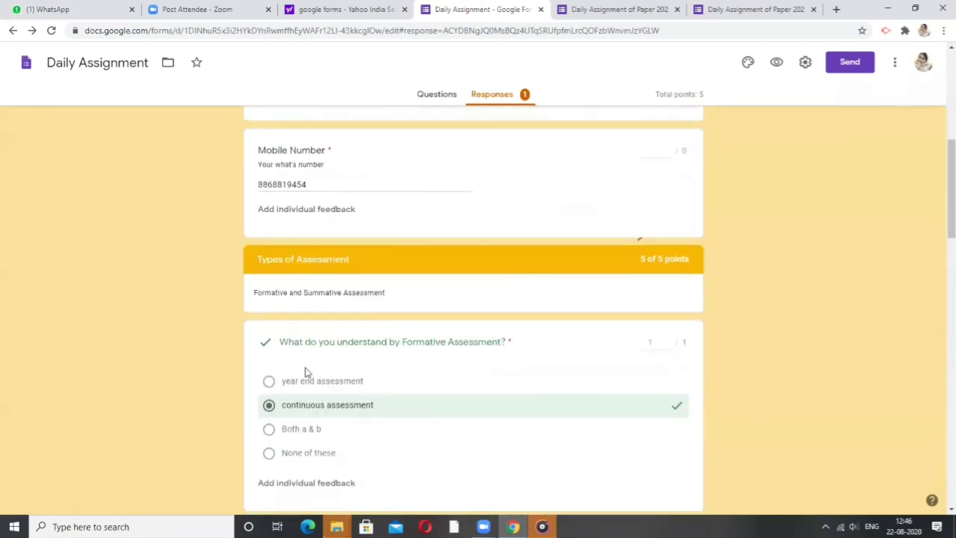
{"action": "scroll", "coordinate": [514, 438], "scroll_direction": "down", "scroll_amount": 5}
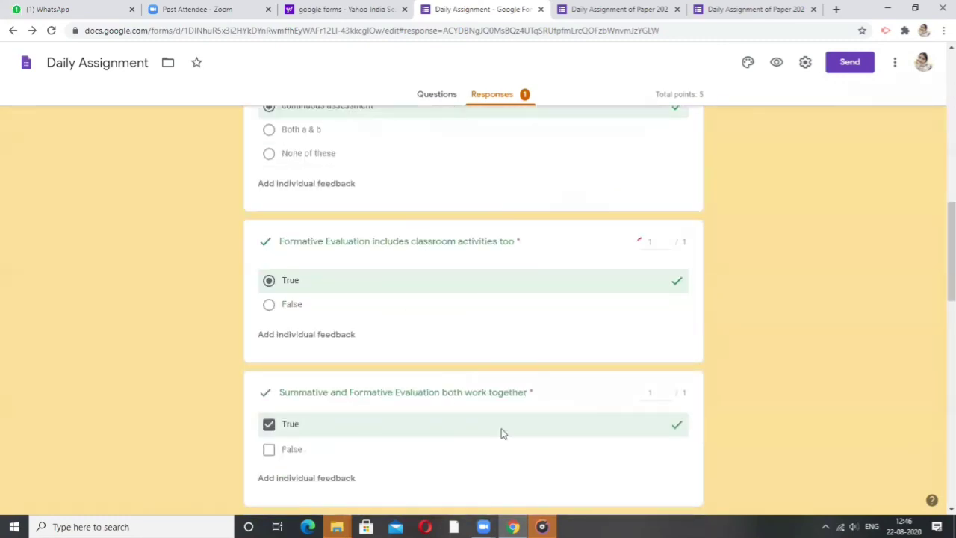
{"action": "scroll", "coordinate": [501, 433], "scroll_direction": "down", "scroll_amount": 5}
{"action": "scroll", "coordinate": [446, 359], "scroll_direction": "down", "scroll_amount": 3}
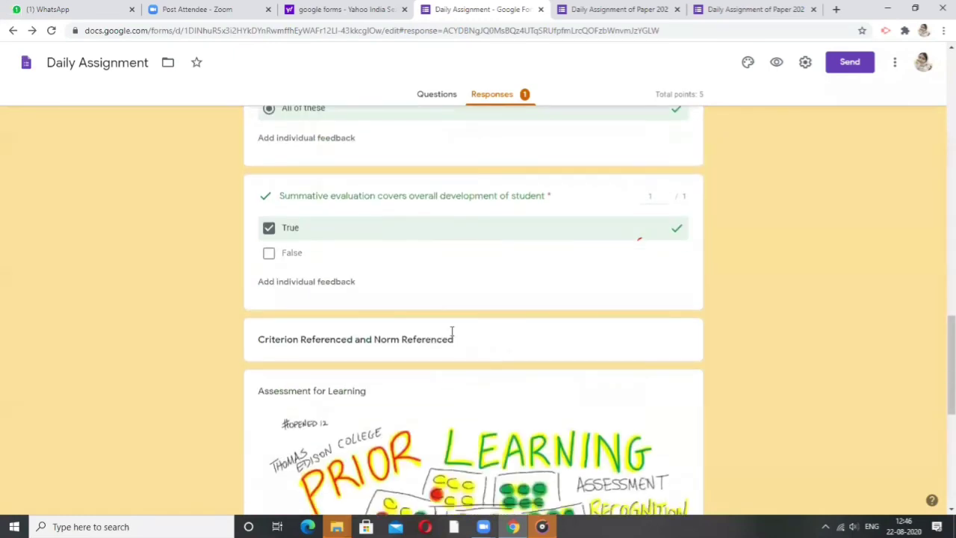
{"action": "scroll", "coordinate": [454, 420], "scroll_direction": "down", "scroll_amount": 5}
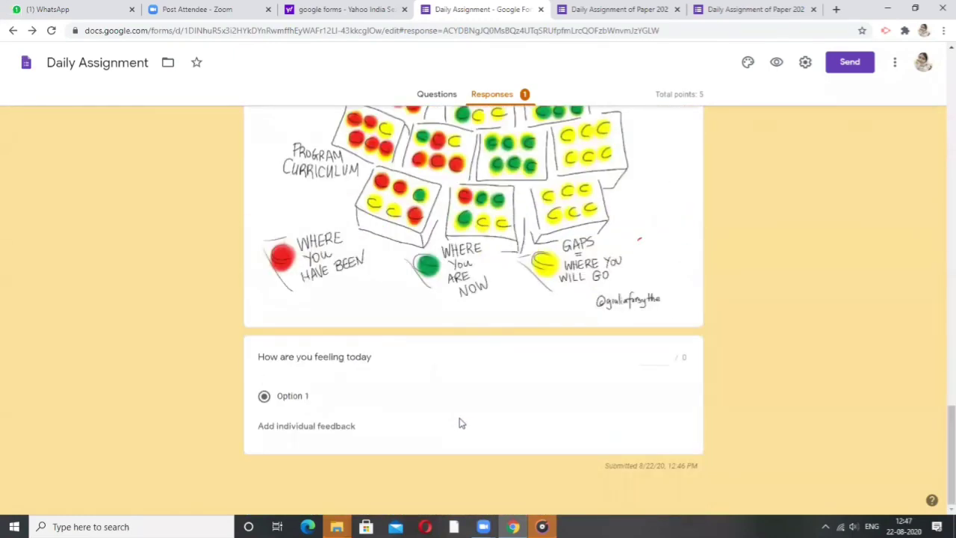
{"action": "scroll", "coordinate": [461, 423], "scroll_direction": "up", "scroll_amount": 10}
{"action": "scroll", "coordinate": [462, 422], "scroll_direction": "up", "scroll_amount": 10}
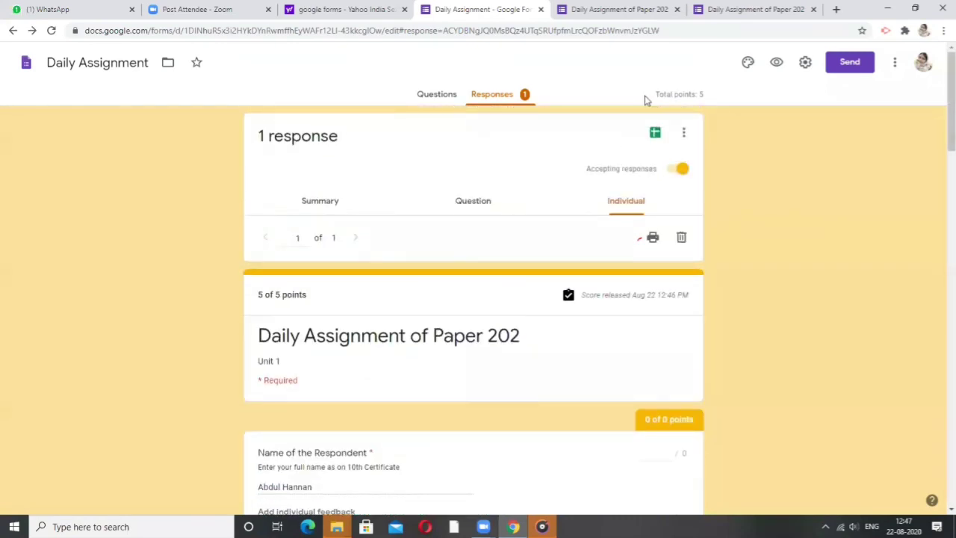
Step: Create a new spreadsheet named "Daily Assignment (Responses)" as the response destination and look across its columns
{"action": "left_click", "coordinate": [655, 134]}
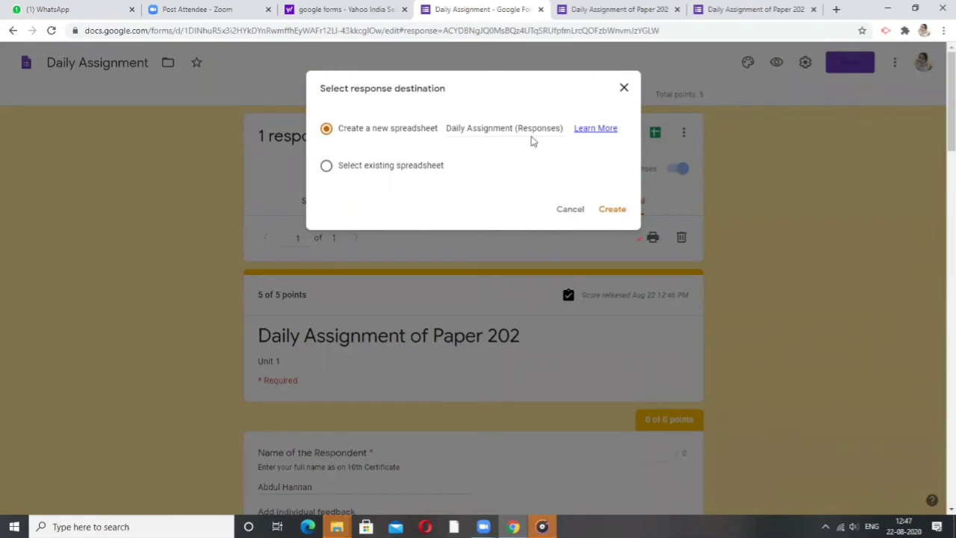
{"action": "left_click", "coordinate": [606, 215]}
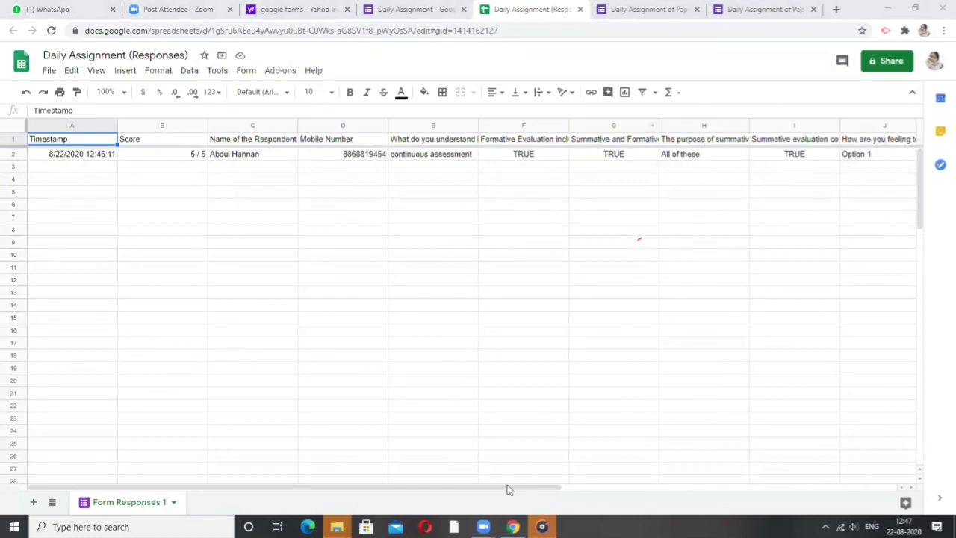
{"action": "left_click_drag", "start_coordinate": [544, 489], "coordinate": [644, 395]}
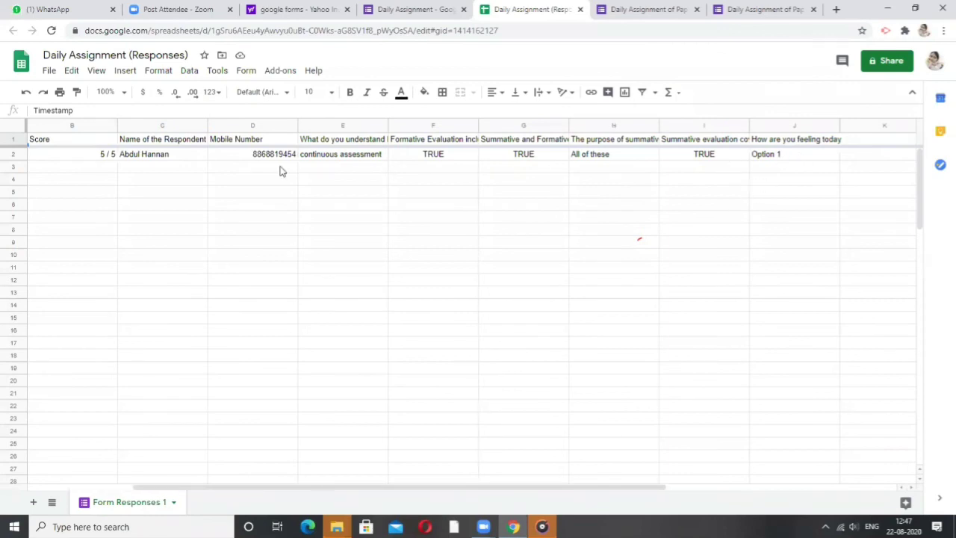
{"action": "left_click_drag", "start_coordinate": [422, 491], "coordinate": [337, 487]}
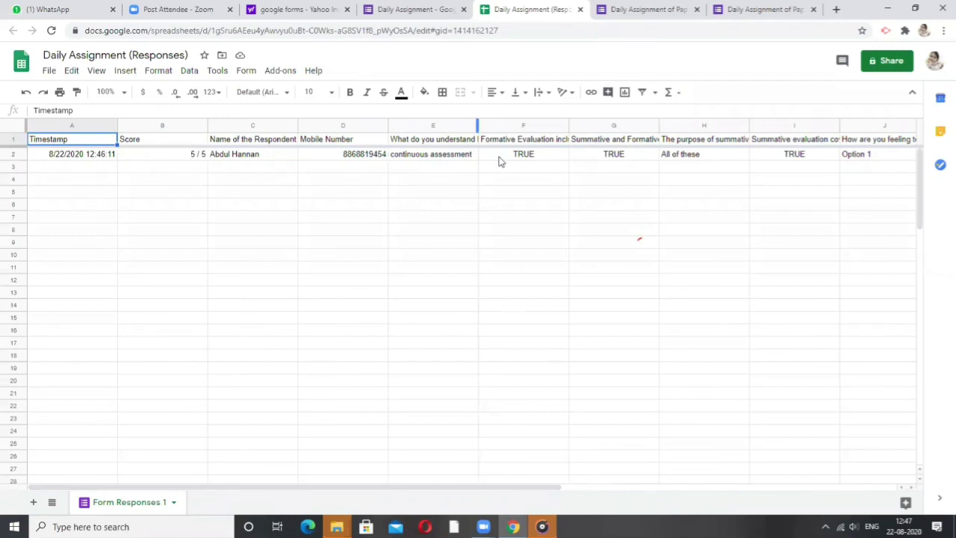
Step: Return to the Daily Assignment form and switch its responses to the per-question view
{"action": "key", "text": "ctrl+shift+Tab"}
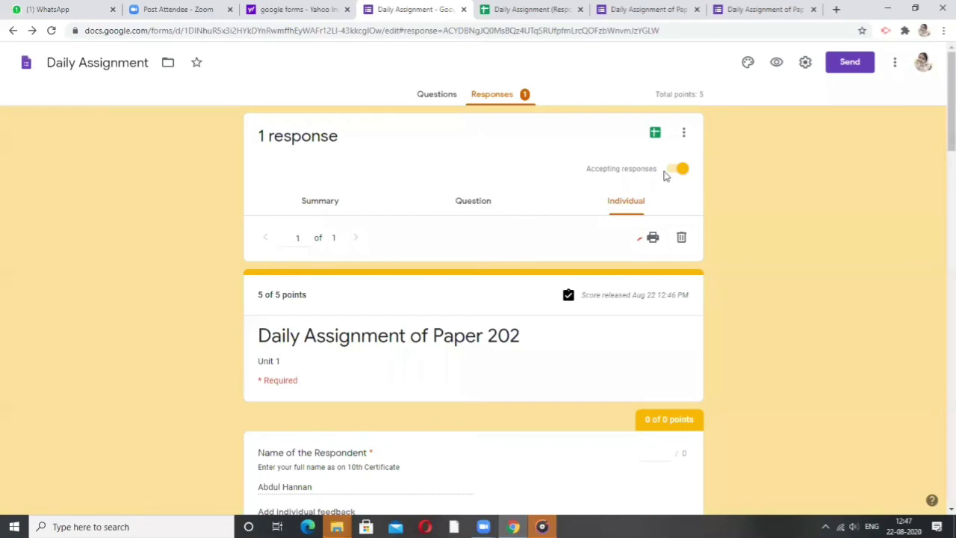
{"action": "left_click", "coordinate": [473, 203]}
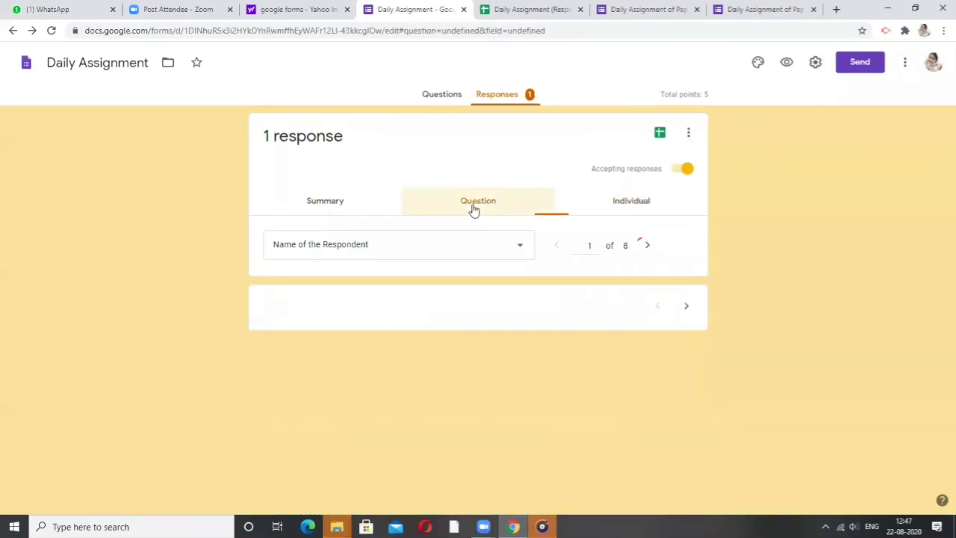